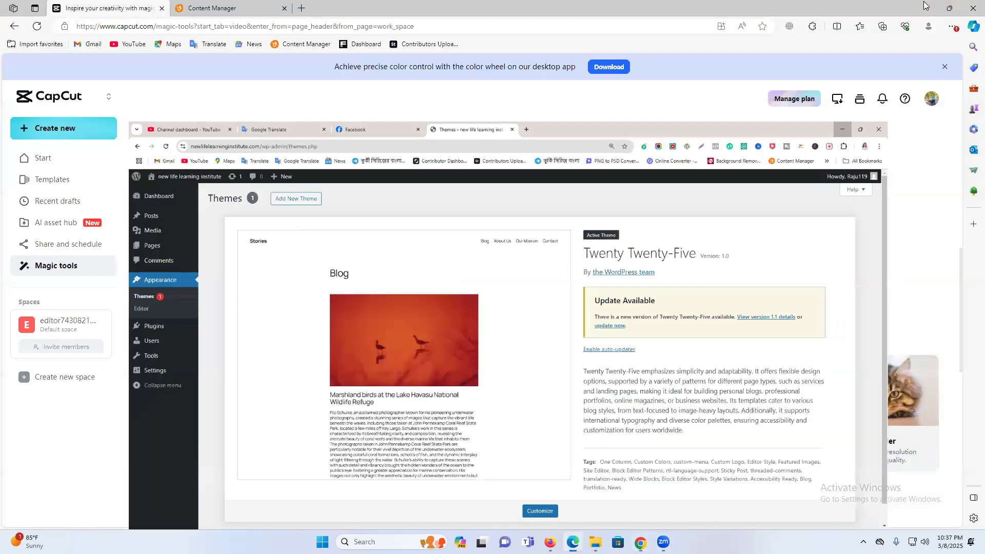
- Clear the open browser and file windows out of the way to show the desktop
left_click(926, 10)
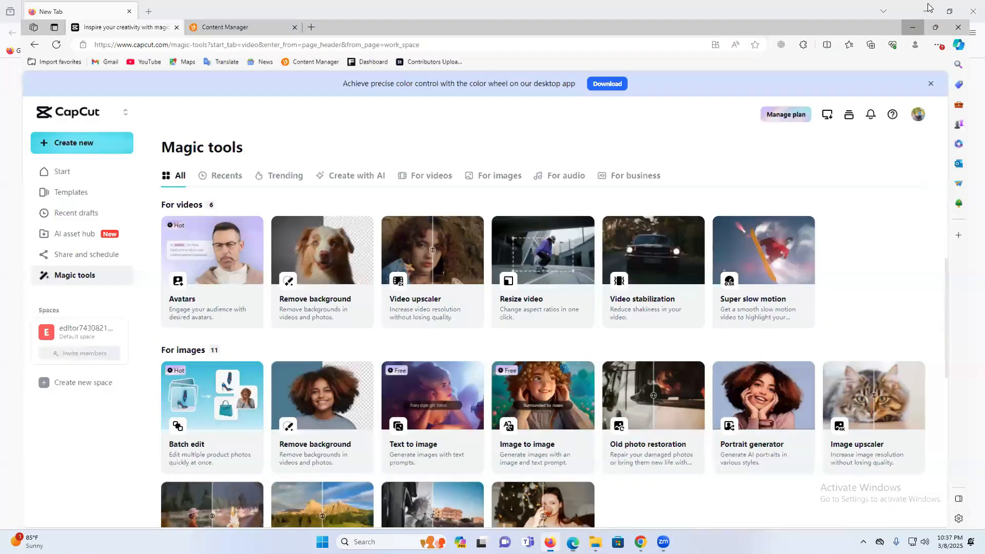
left_click(923, 8)
left_click(972, 8)
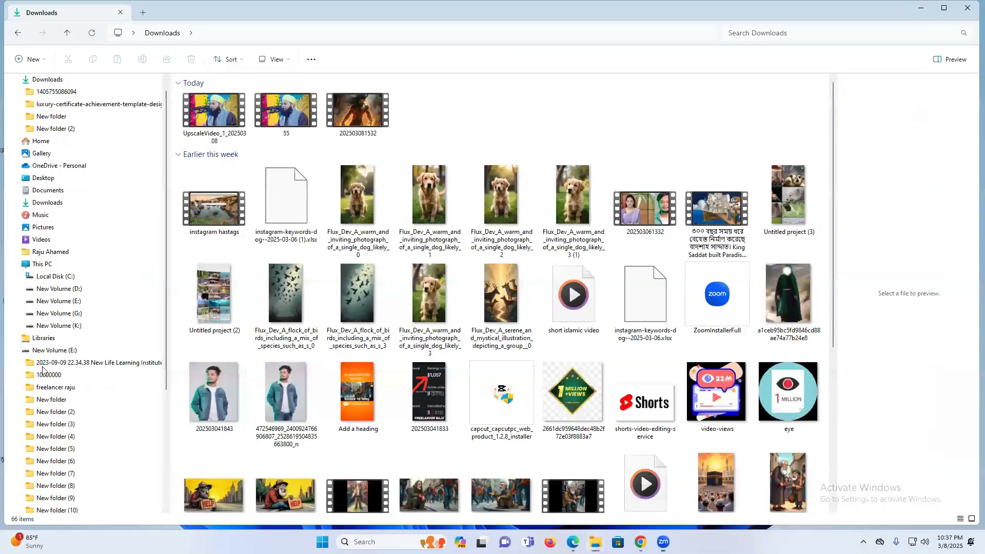
key("super+d")
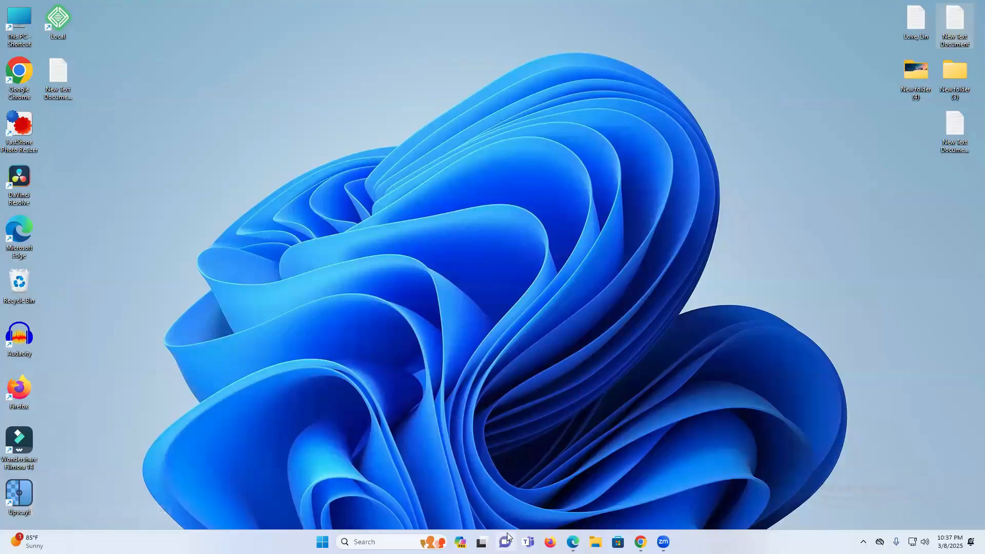
mouse_move(641, 542)
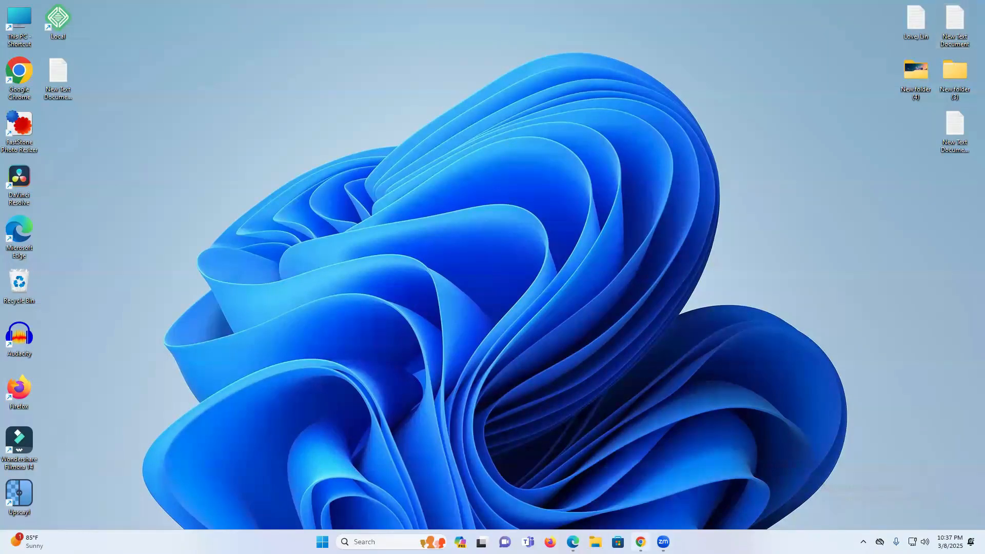
- Switch to Chrome and show the channel content list in YouTube Studio
key("alt+Tab")
left_click(91, 9)
left_click(87, 280)
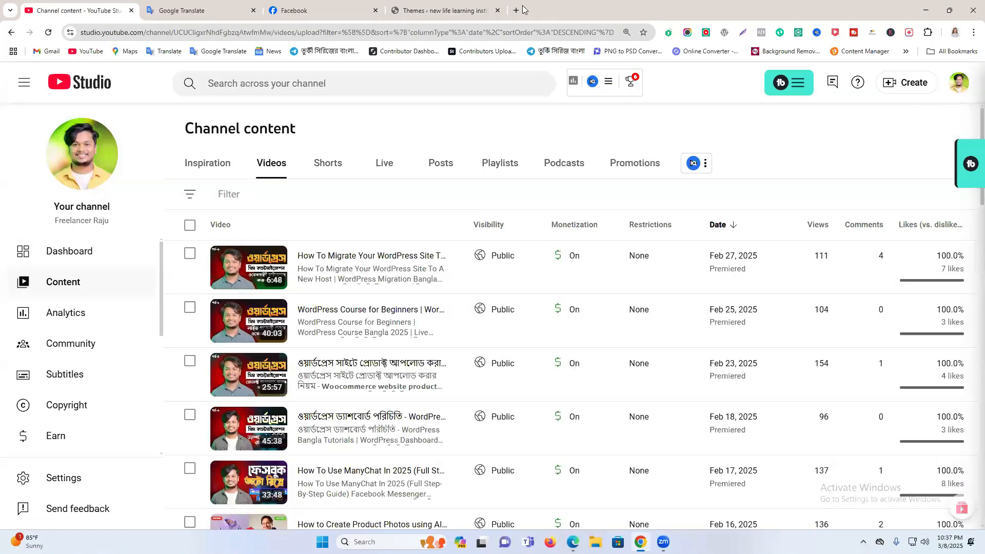
- Search the web for "xampp download" in a new tab and look through the Apache Friends XAMPP download page
left_click(520, 10)
type("z")
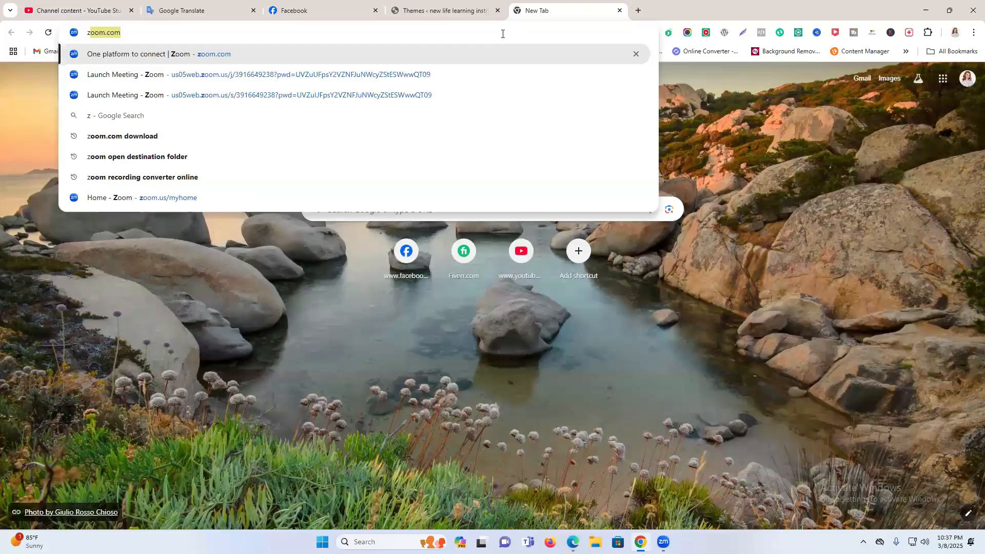
key("Escape")
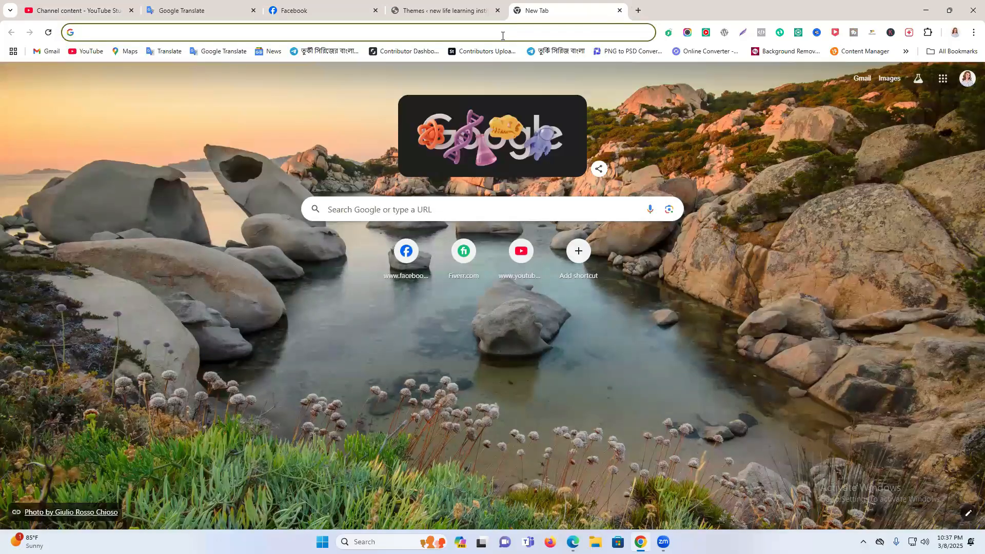
type("xamm")
key("Down")
key("Down")
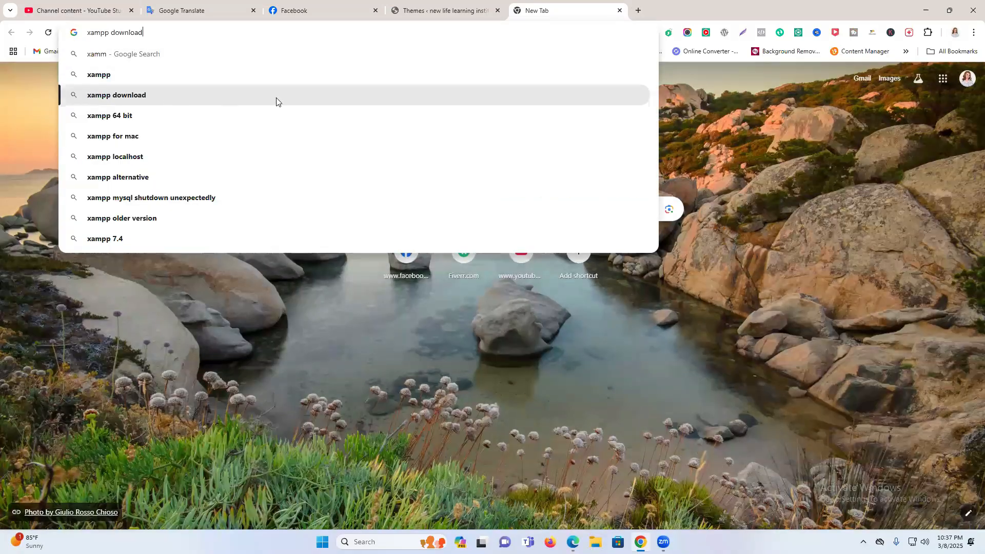
key("Return")
left_click(172, 189)
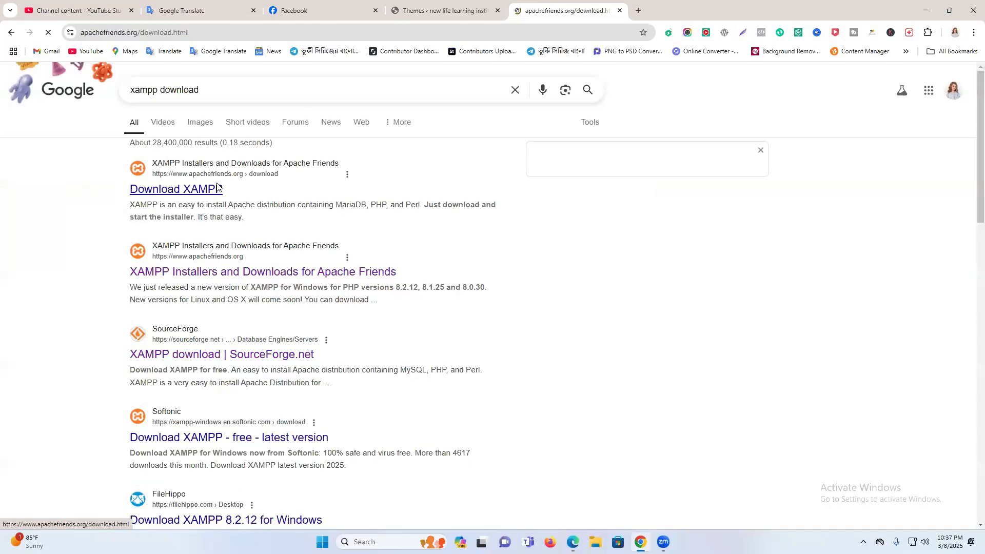
scroll(488, 262, "down", 10)
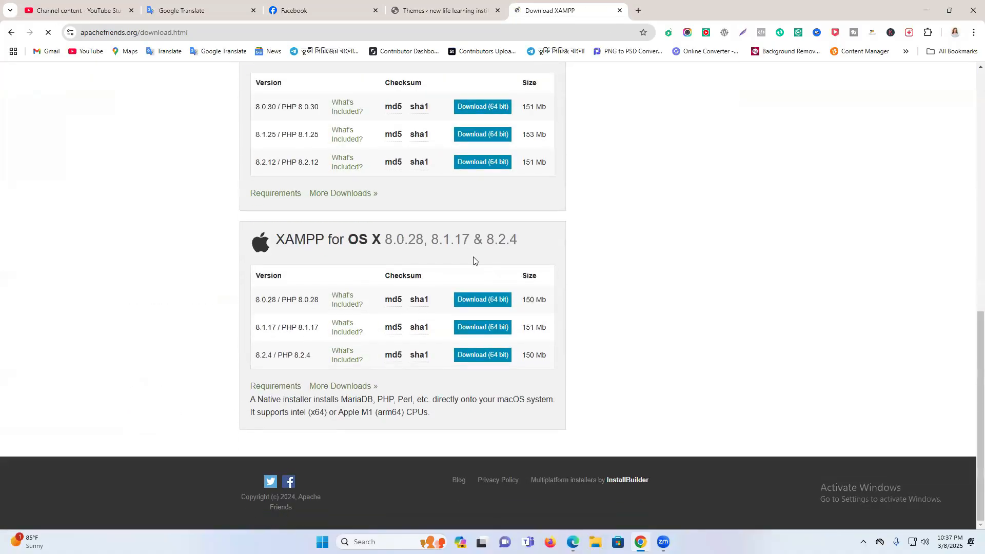
scroll(473, 261, "up", 10)
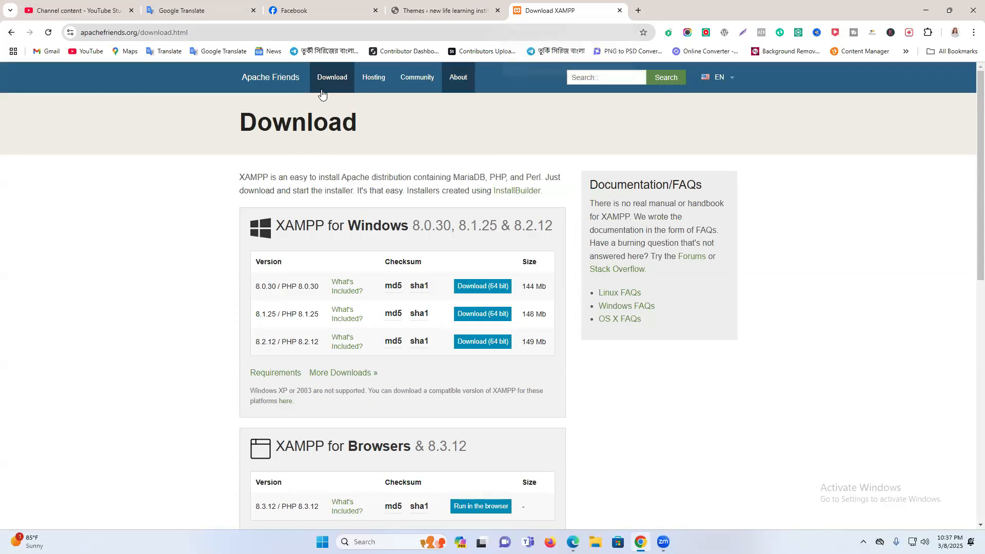
- Open the public YouTube channel page from YouTube Studio and close the Studio tab
left_click(62, 12)
left_click(79, 175)
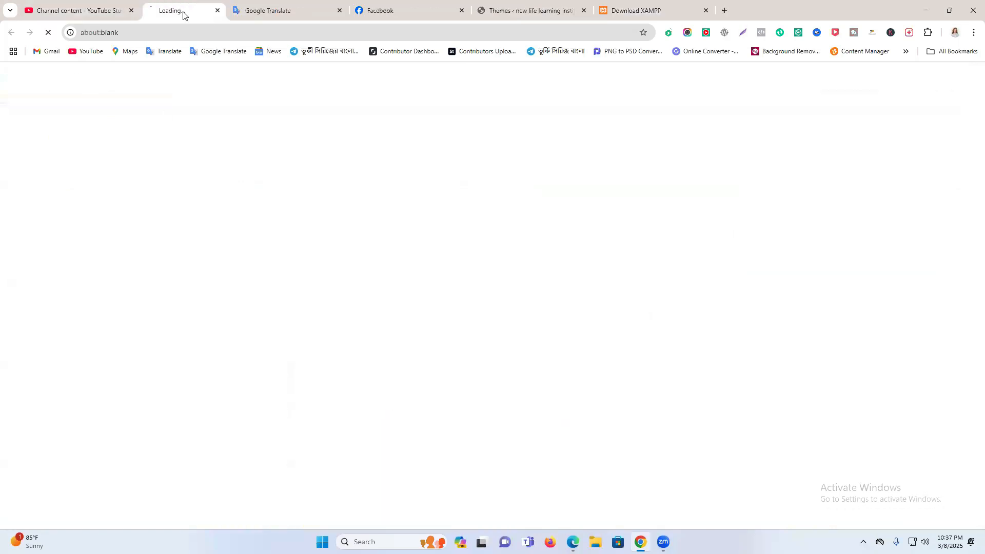
left_click(131, 10)
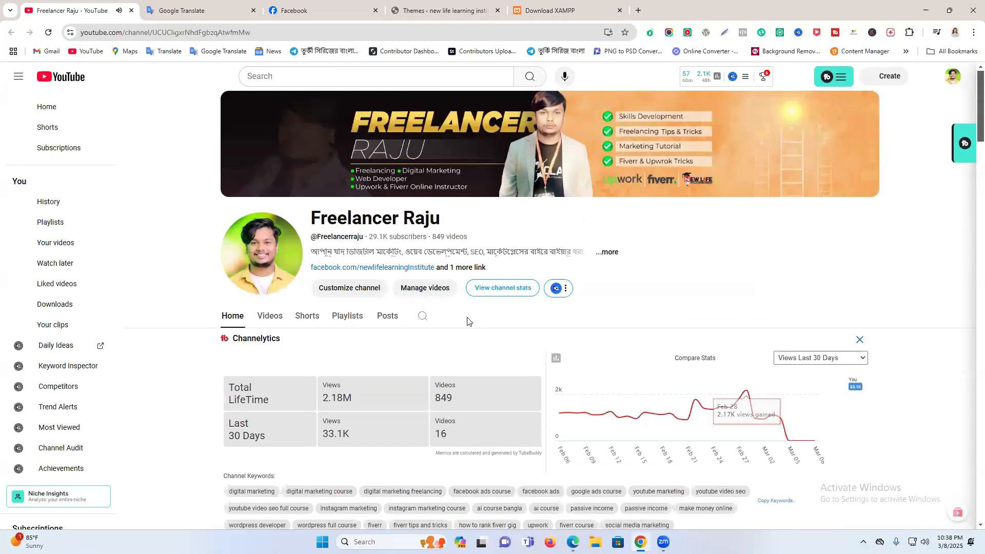
- Search the YouTube channel for "xampp" and look through the matching videos
left_click(422, 316)
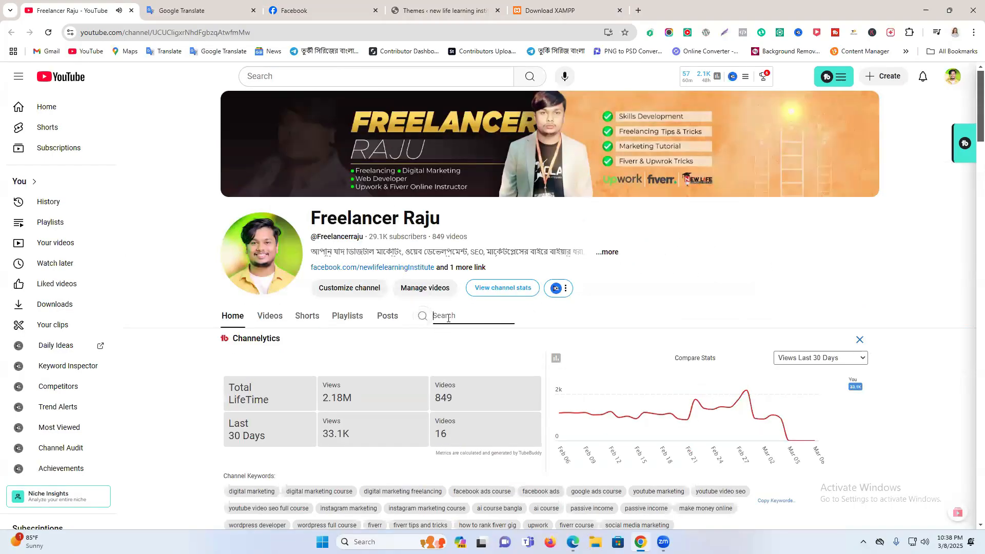
type("xampp")
key("Return")
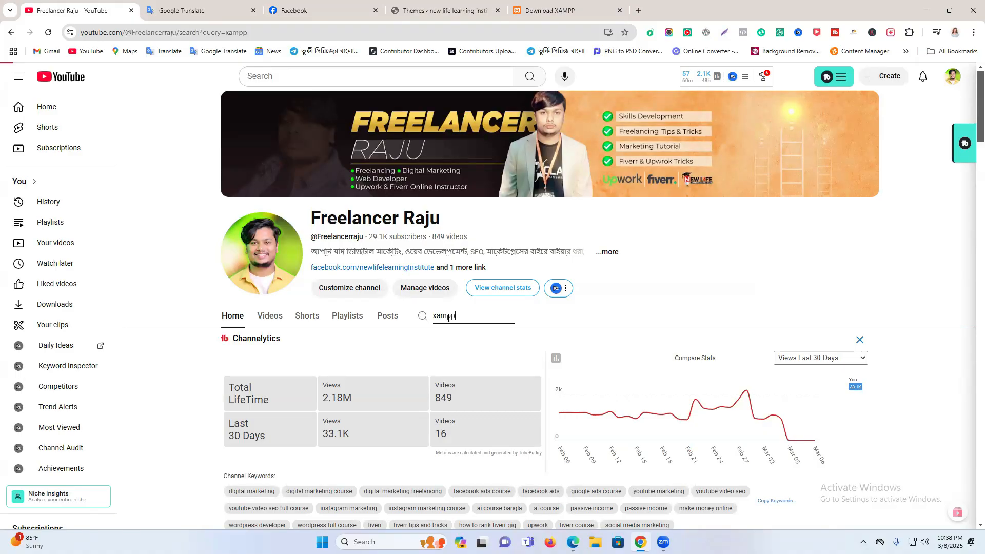
scroll(596, 355, "down", 1)
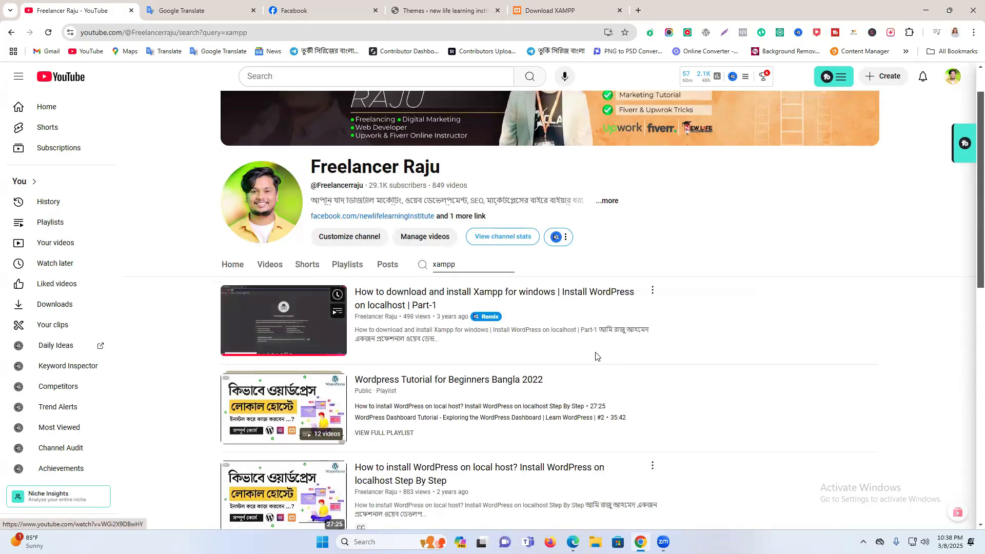
mouse_move(281, 326)
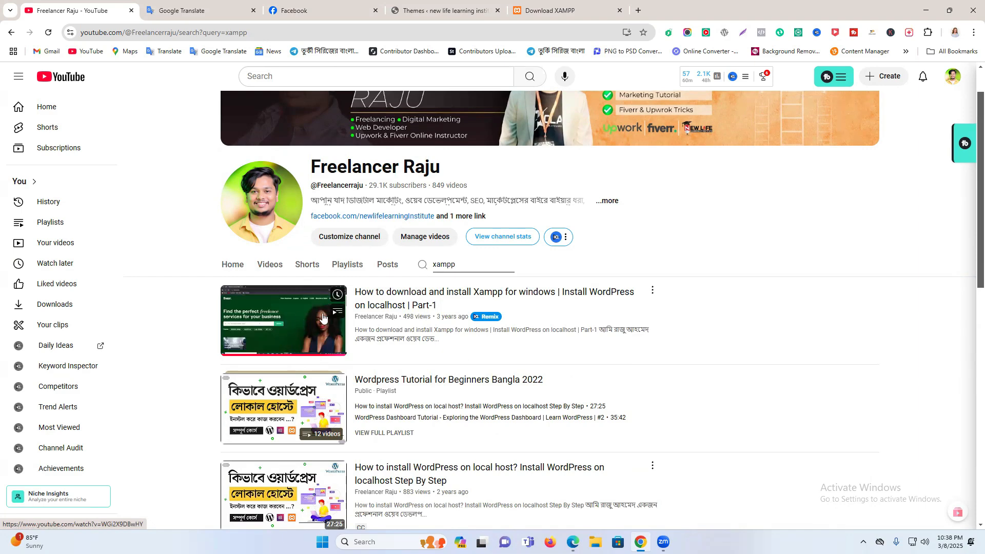
scroll(322, 318, "down", 2)
scroll(323, 318, "down", 2)
scroll(323, 319, "up", 5)
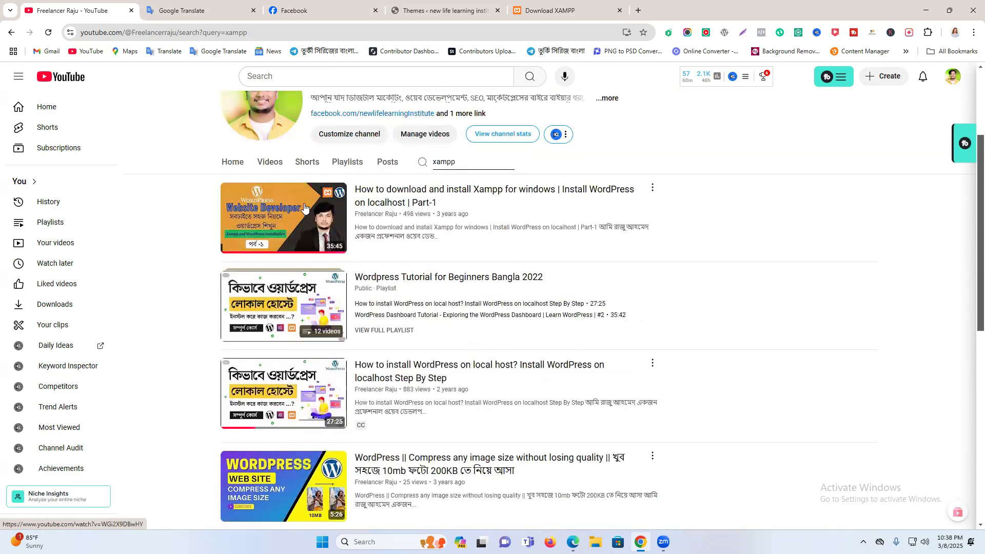
- Close the XAMPP download tab and open the Add Themes page from the WordPress Themes screen
left_click(426, 7)
left_click(621, 10)
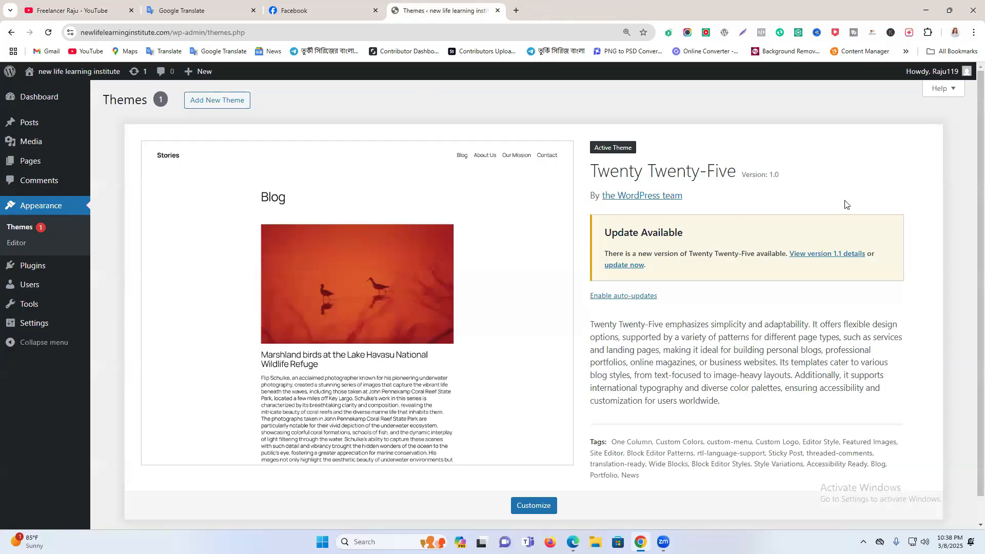
scroll(716, 215, "down", 1)
scroll(149, 199, "up", 1)
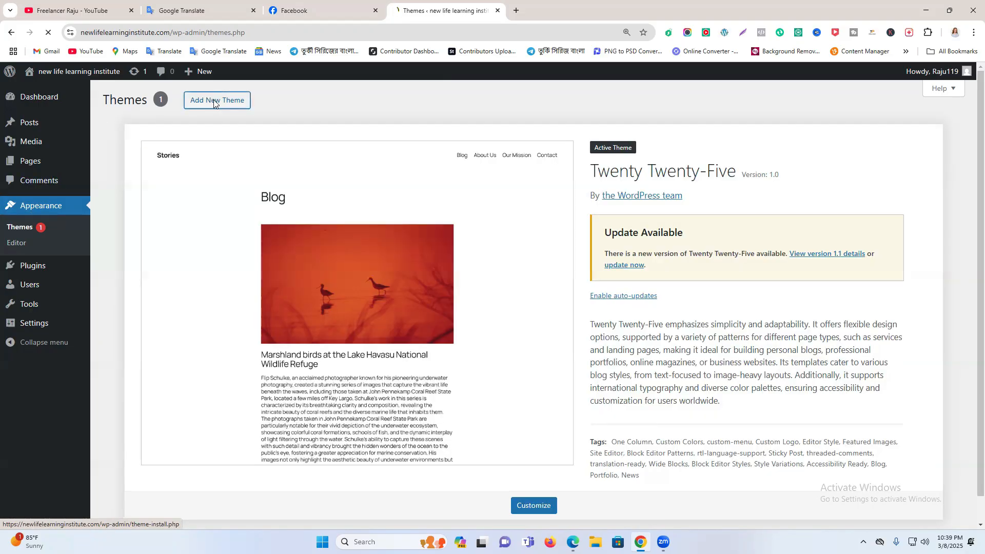
left_click(214, 103)
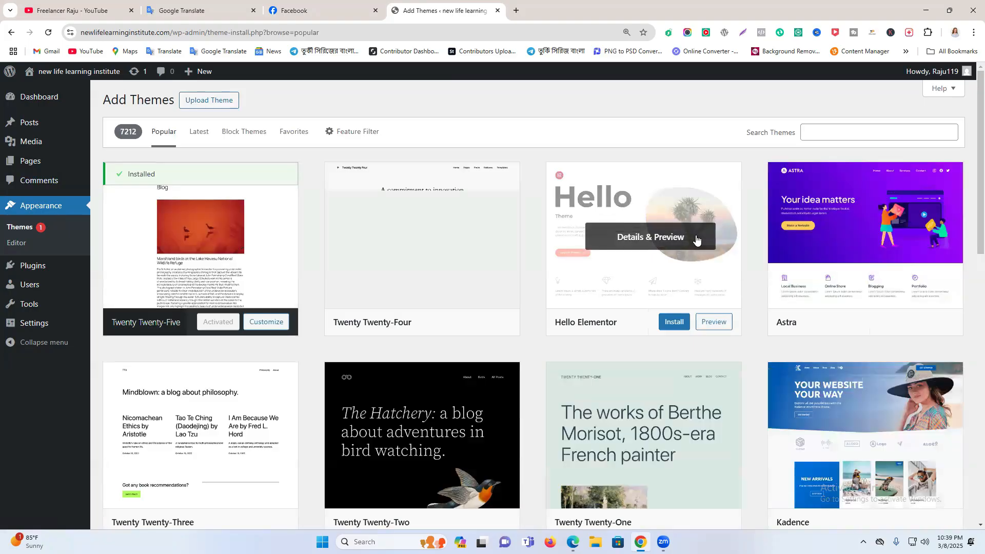
- Browse the popular themes in the WordPress theme directory, examining their names and preview designs
scroll(698, 239, "down", 5)
scroll(697, 239, "down", 6)
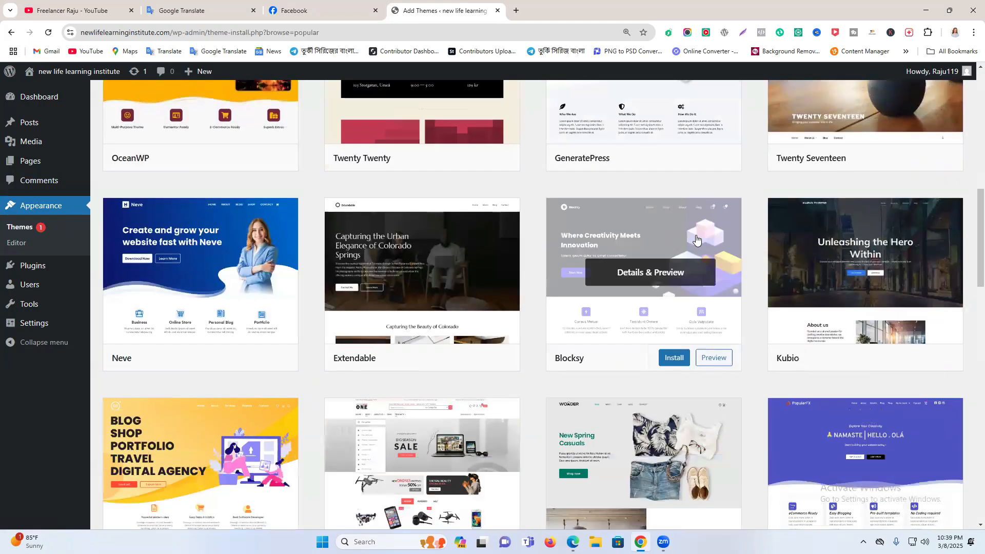
scroll(696, 240, "down", 4)
scroll(682, 193, "down", 5)
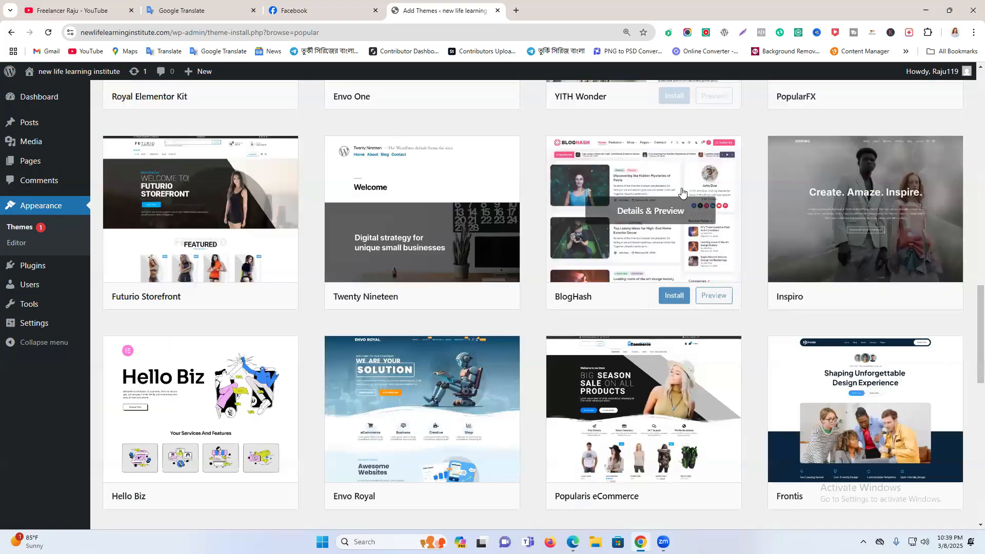
scroll(682, 193, "down", 7)
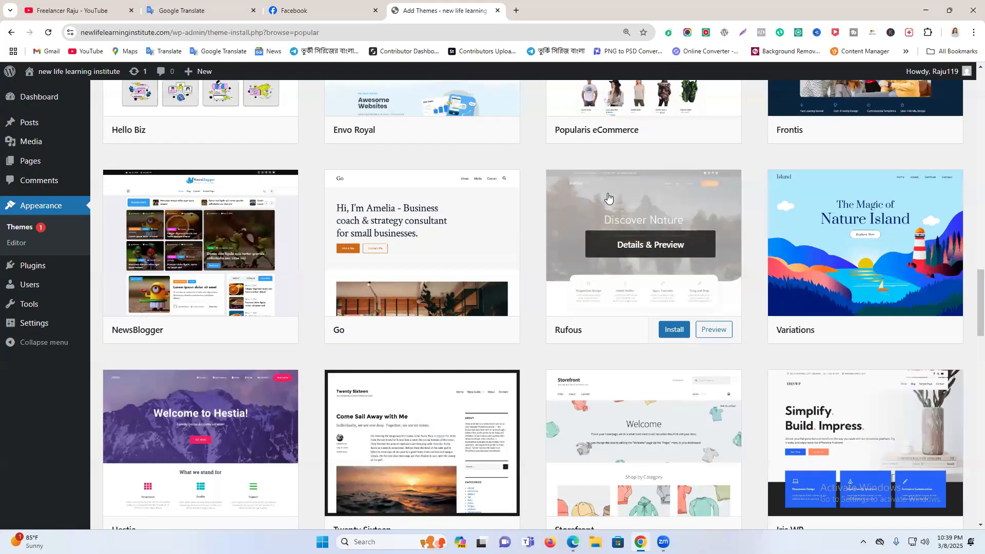
scroll(608, 198, "down", 8)
scroll(609, 197, "down", 8)
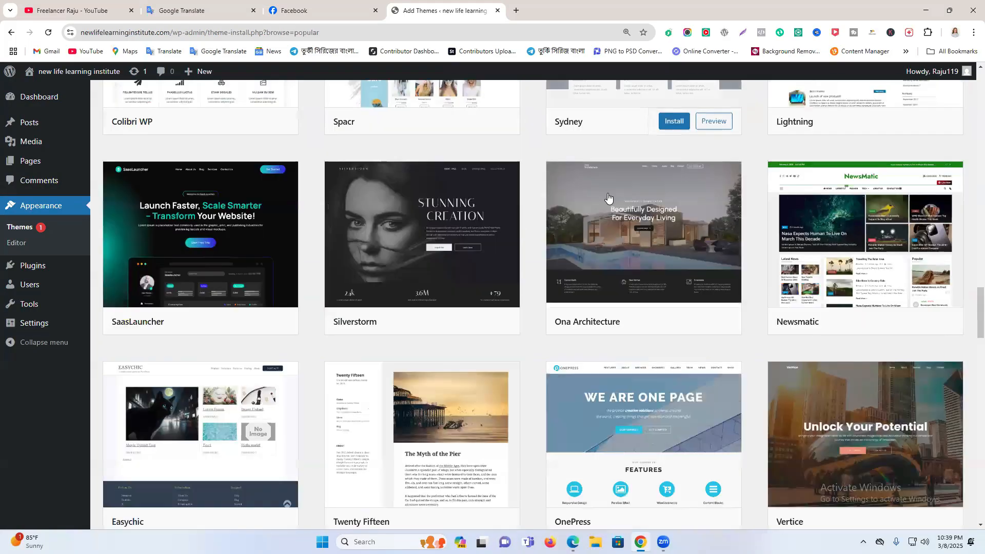
scroll(608, 197, "down", 1)
scroll(608, 198, "down", 2)
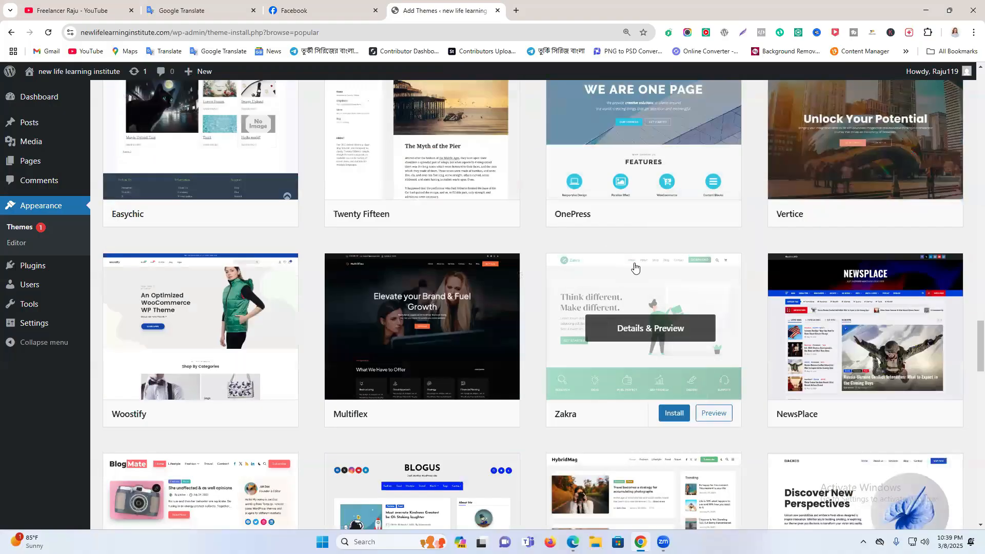
scroll(635, 267, "down", 3)
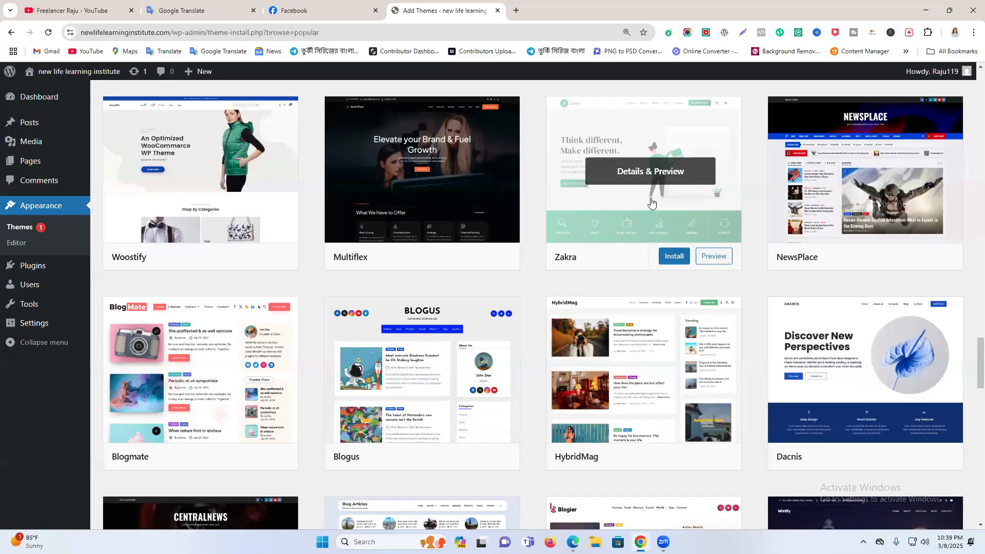
scroll(651, 203, "down", 4)
scroll(652, 203, "down", 8)
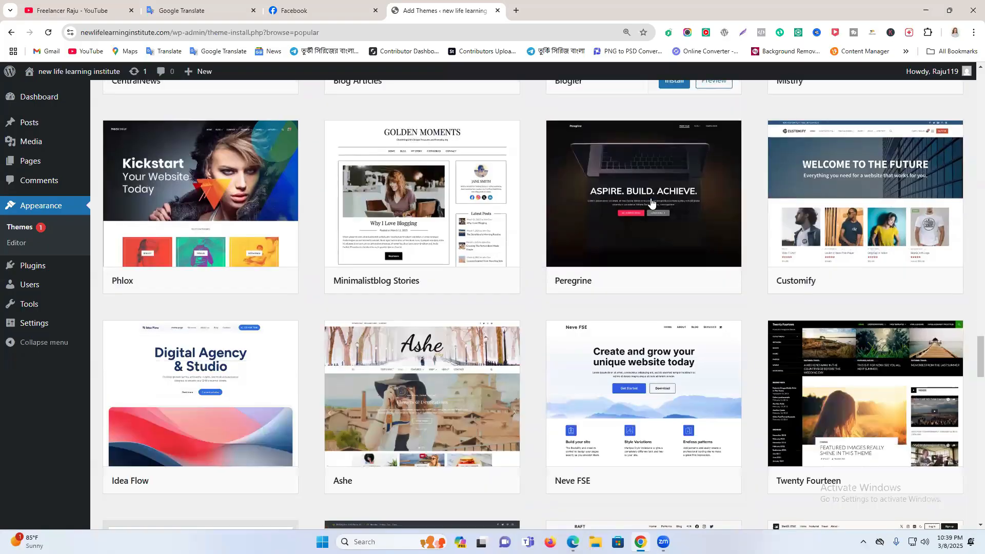
scroll(652, 202, "down", 10)
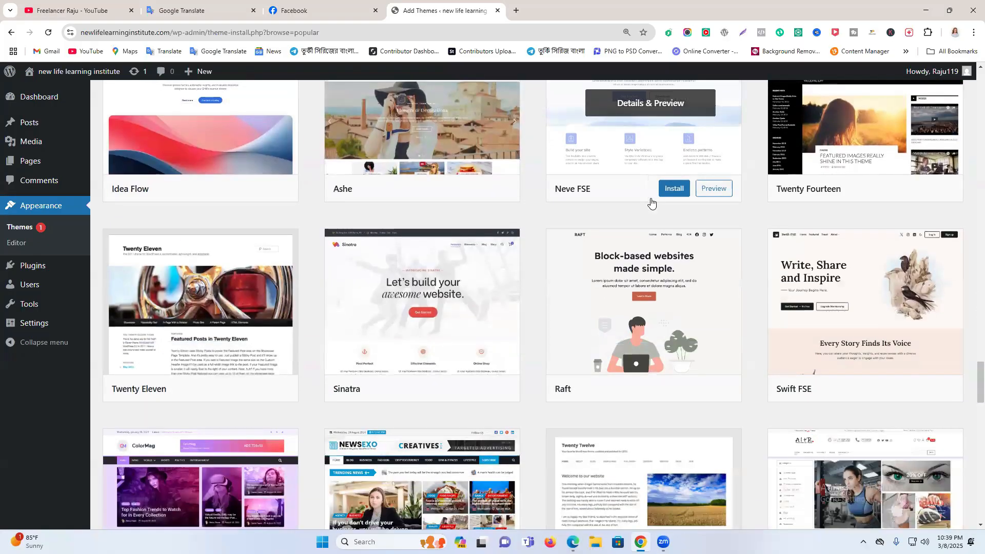
scroll(652, 203, "down", 1)
scroll(651, 203, "down", 4)
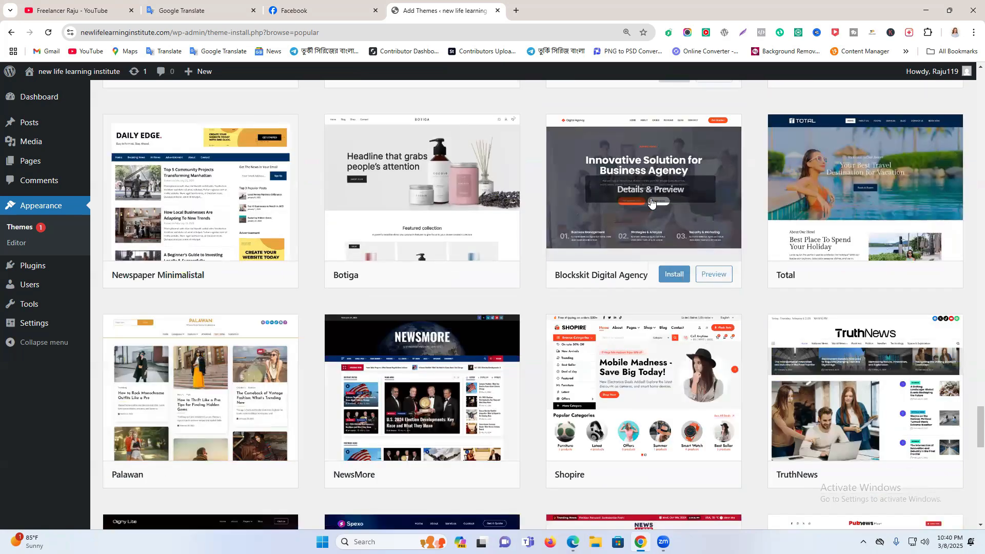
scroll(651, 203, "down", 2)
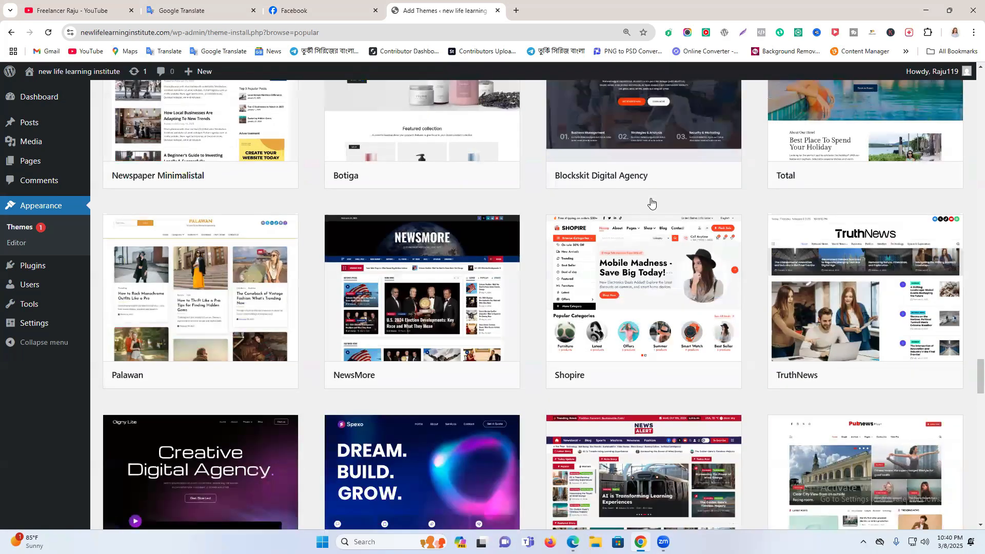
scroll(651, 202, "up", 3)
scroll(652, 203, "down", 9)
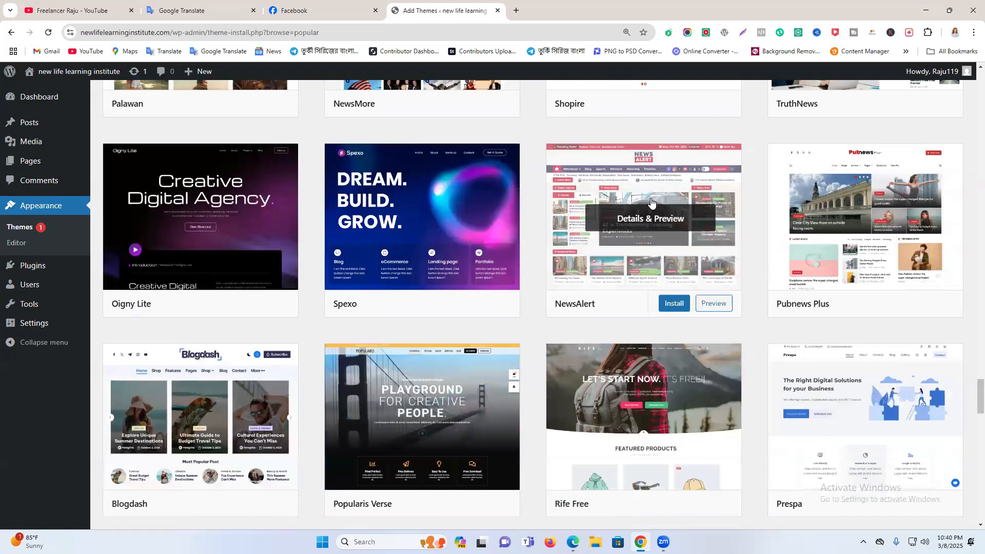
scroll(651, 203, "down", 12)
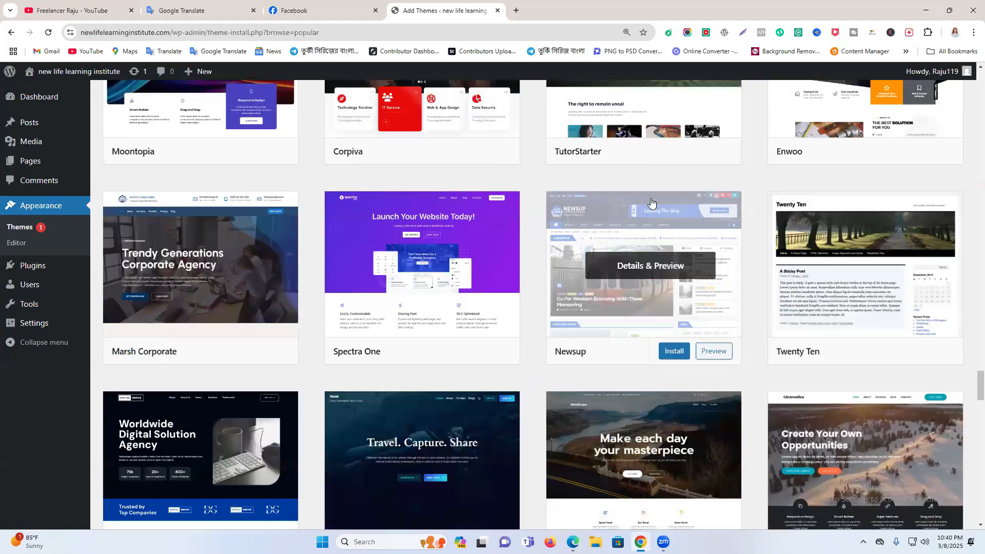
scroll(651, 203, "down", 4)
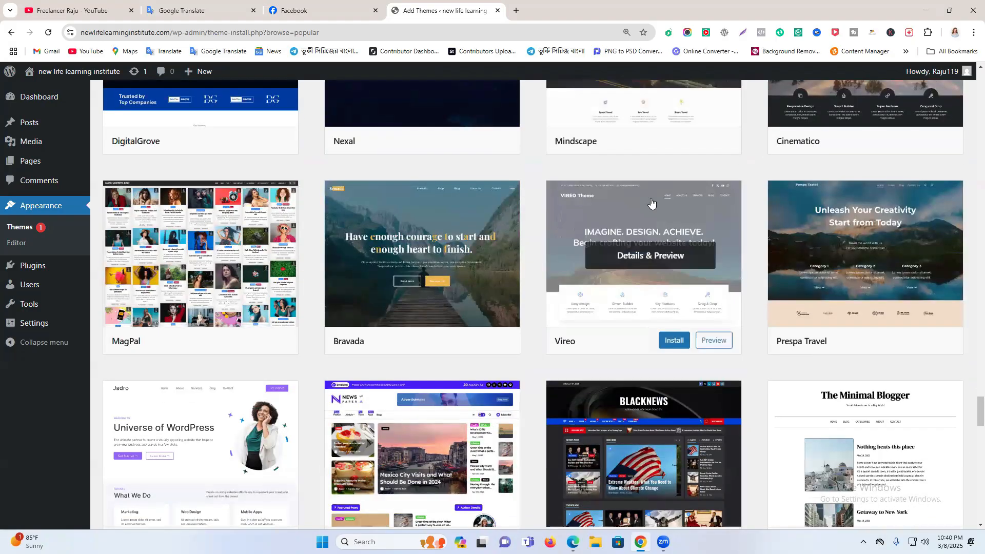
- Search Google for "wordpress free theme" in a new browser tab
key("ctrl+t")
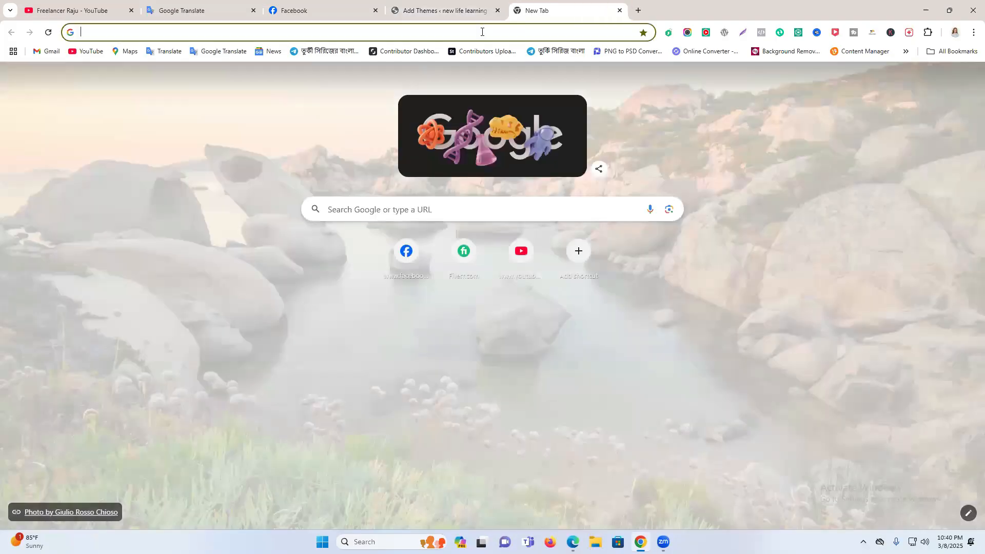
type("wor")
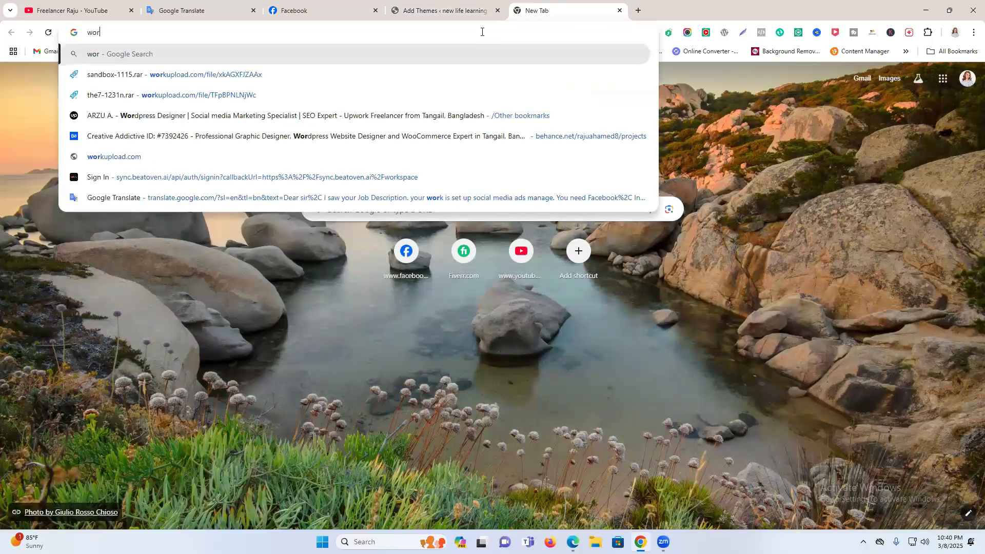
type("dpress")
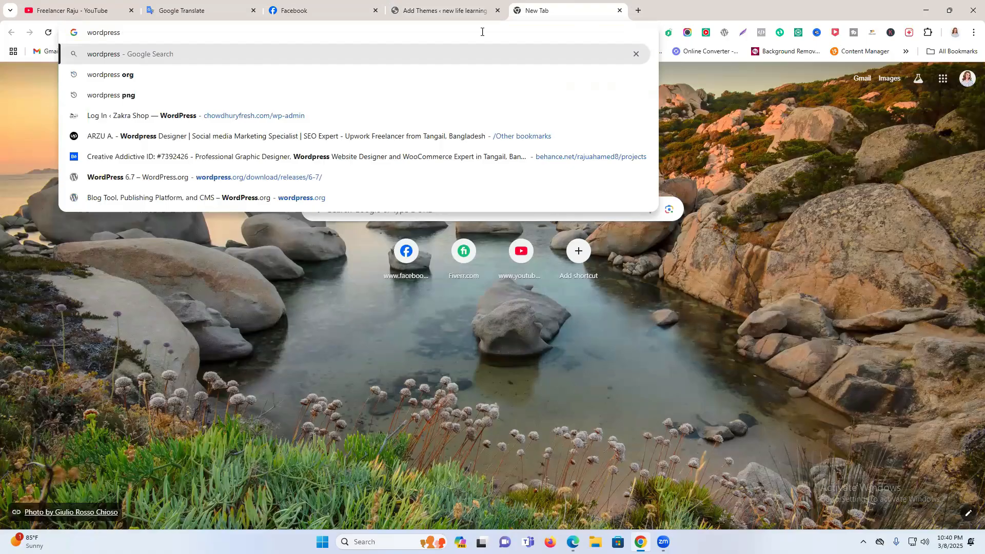
type(" free theme")
key("Return")
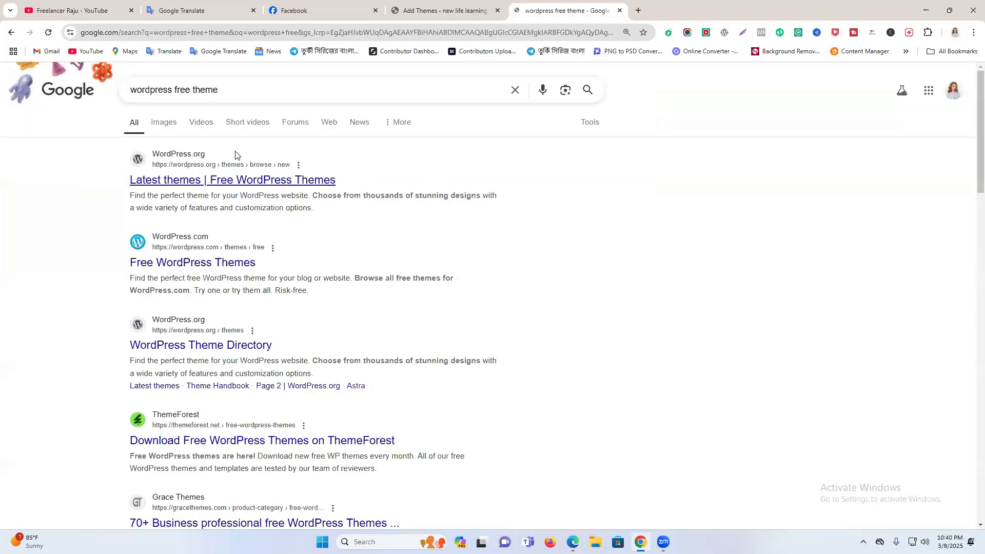
- Change the Google search to "top 10 free wordpress theme" and expand the full list of suggested themes
left_click(232, 92)
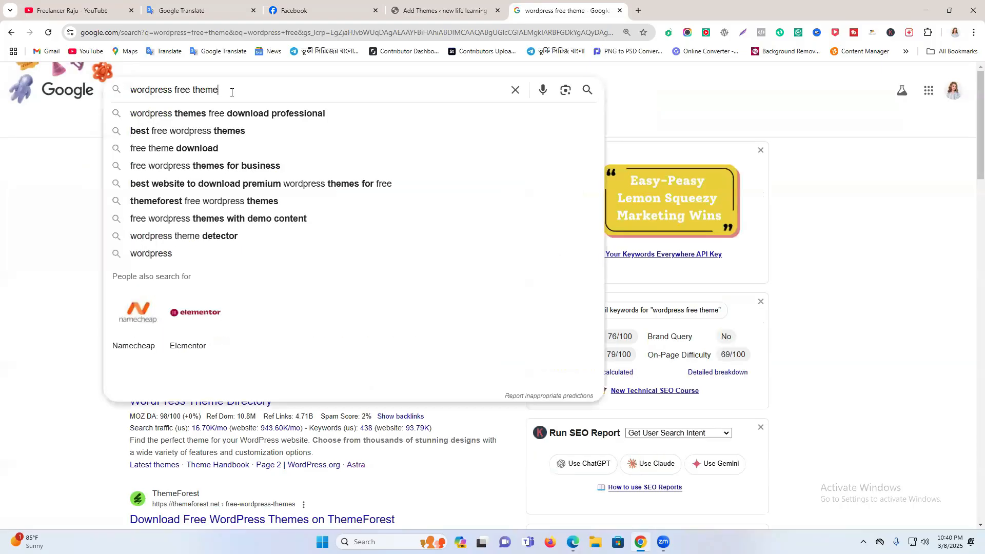
type("top")
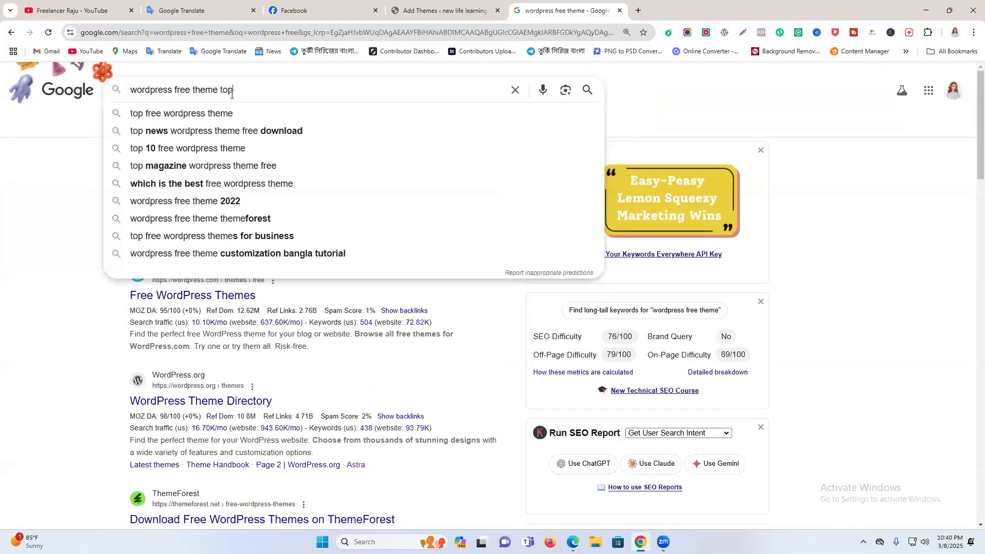
left_click(180, 151)
scroll(363, 173, "down", 1)
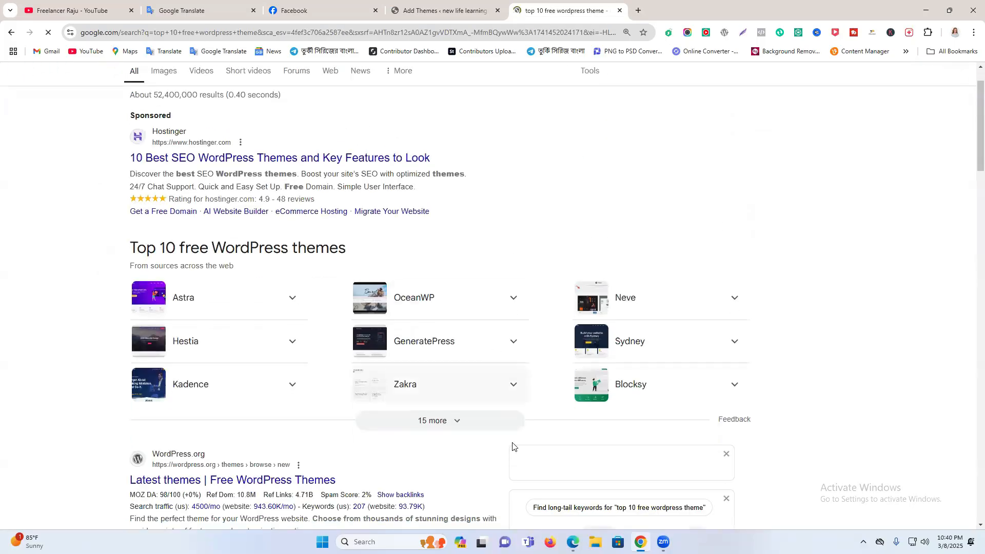
left_click(465, 422)
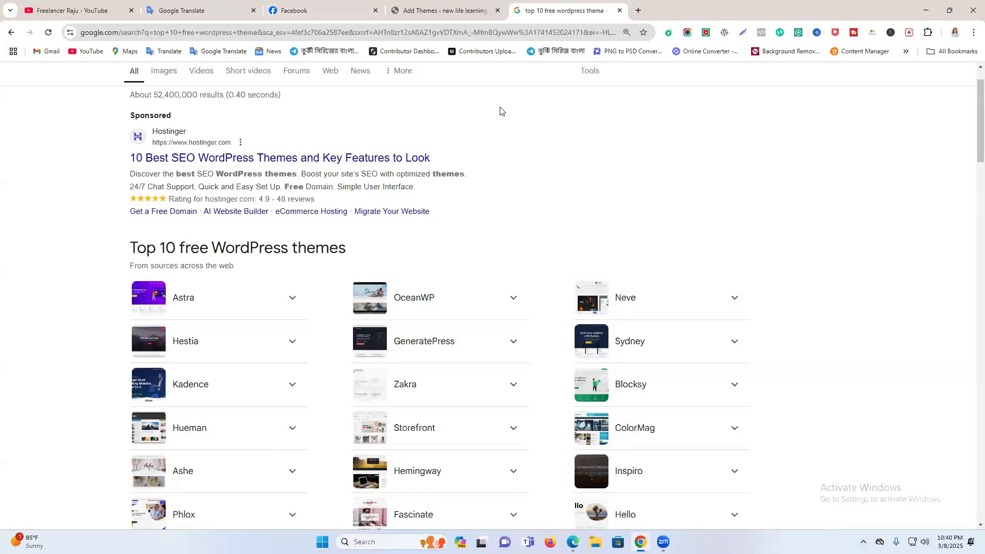
- Return to the WordPress Add Themes page and search the theme directory for "neva"
left_click(77, 8)
left_click(503, 8)
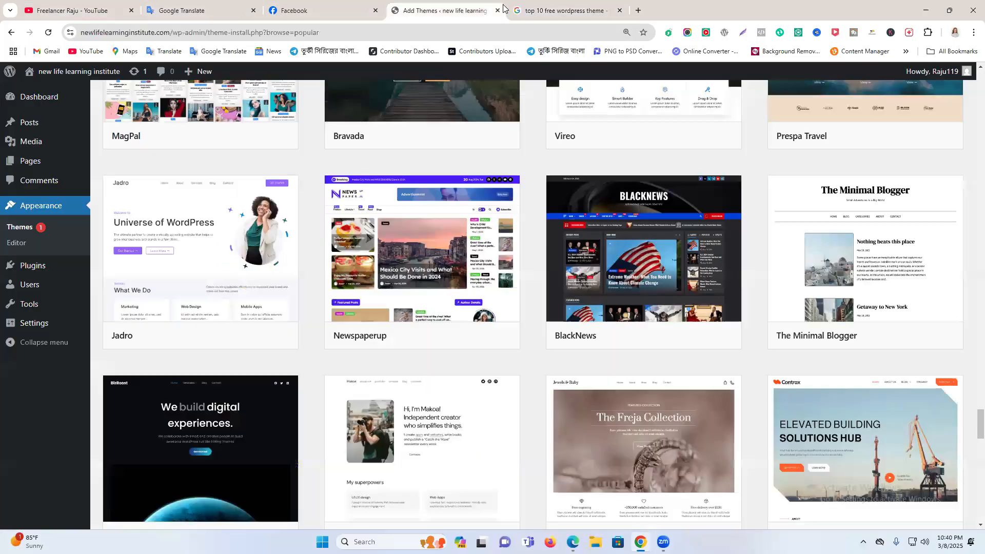
scroll(493, 266, "up", 10)
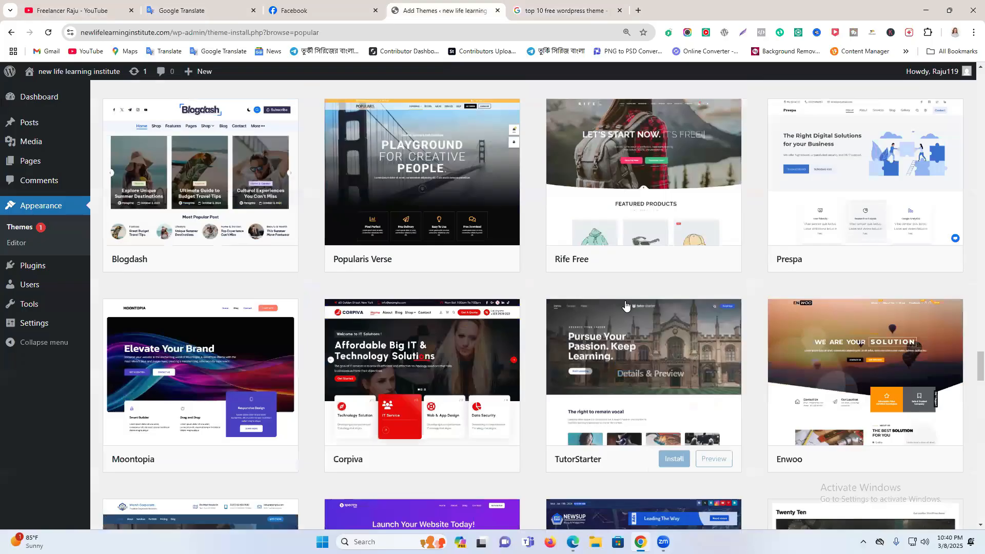
scroll(624, 329, "up", 5)
scroll(622, 342, "up", 15)
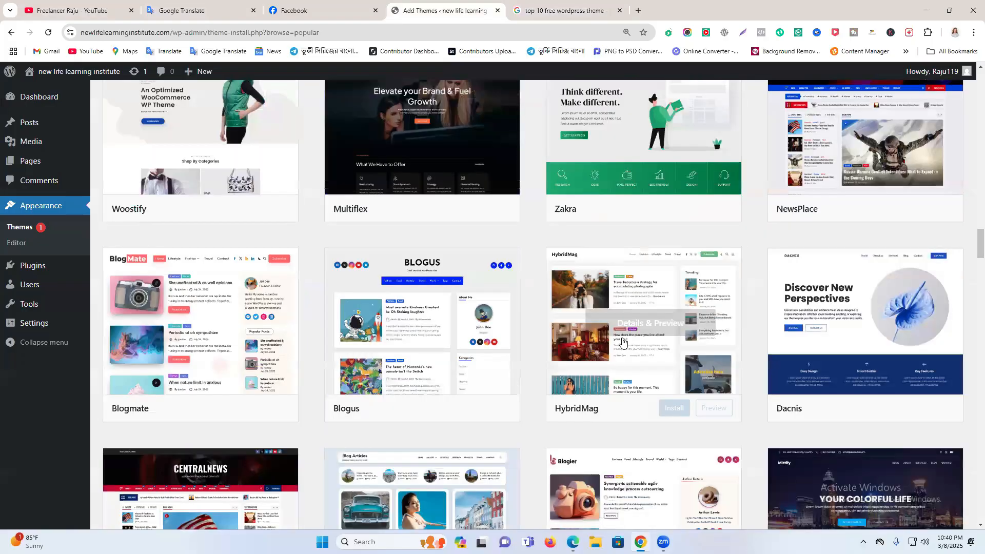
scroll(742, 270, "up", 15)
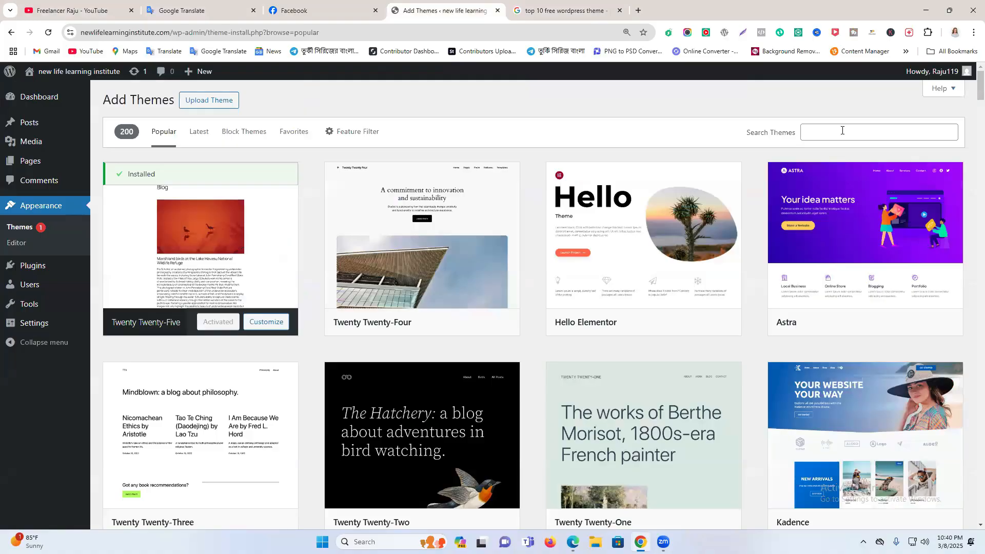
left_click(842, 131)
type("neva")
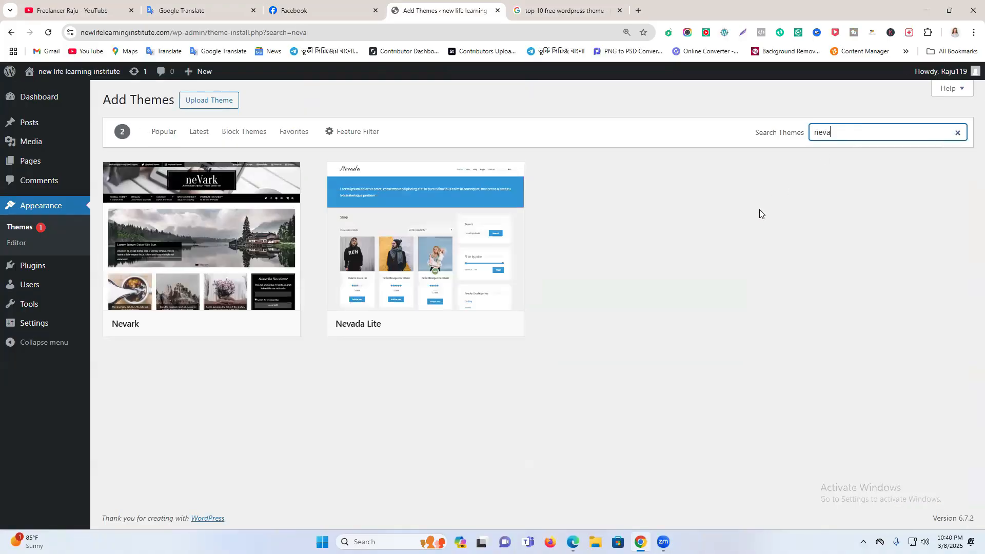
- Check the theme name's spelling in the Google results and change the WordPress theme search to "neve"
left_click(552, 7)
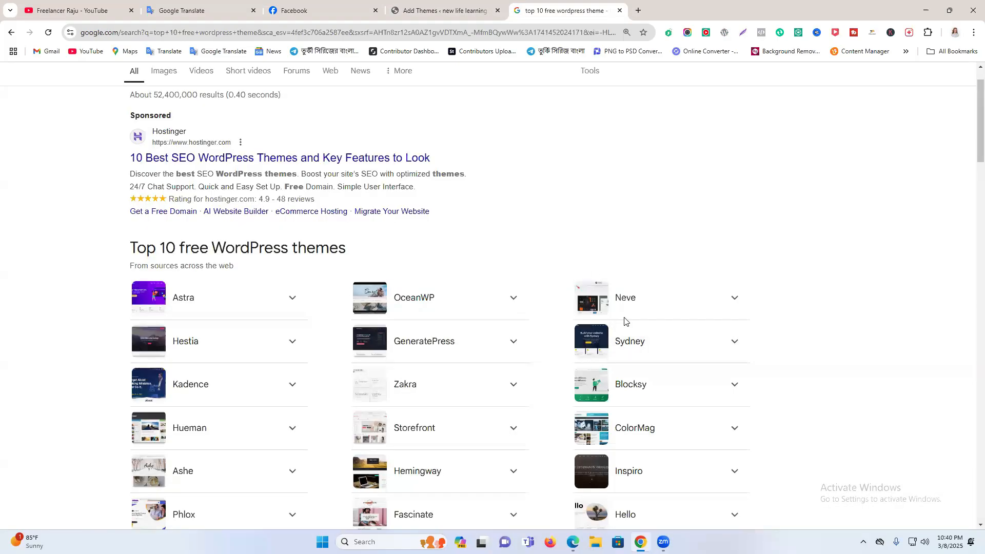
left_click(444, 10)
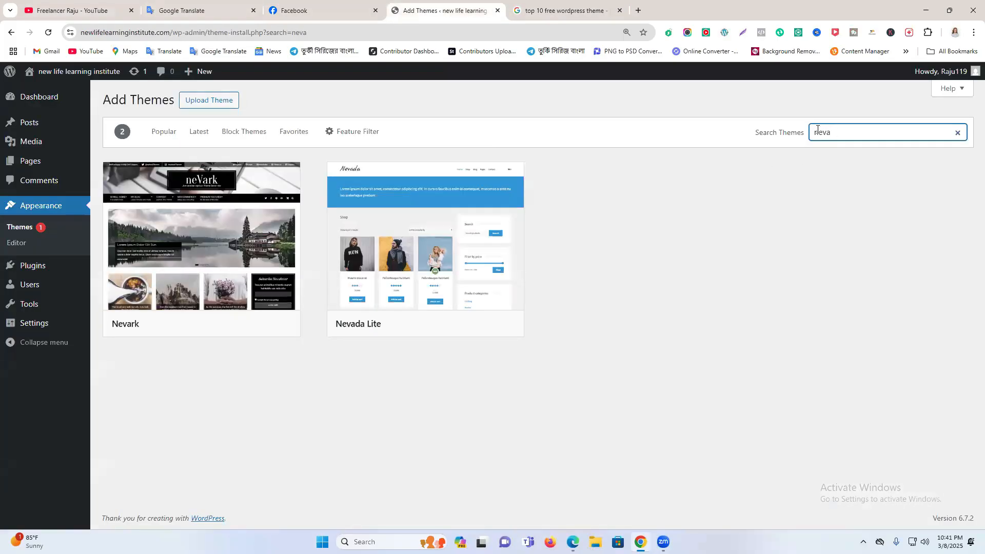
type("e")
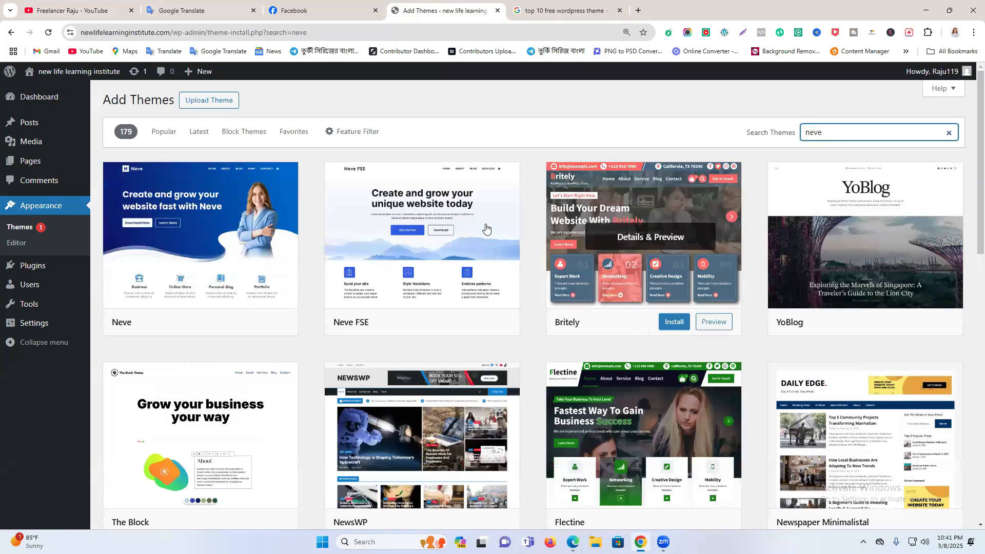
- Install and activate the Neve theme, and check it among the site's installed themes
mouse_move(186, 191)
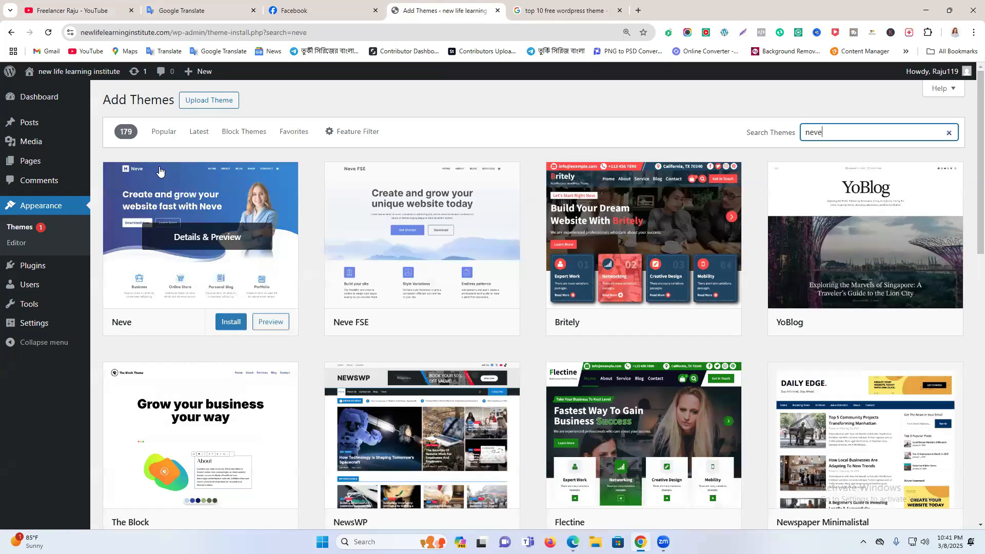
left_click(227, 323)
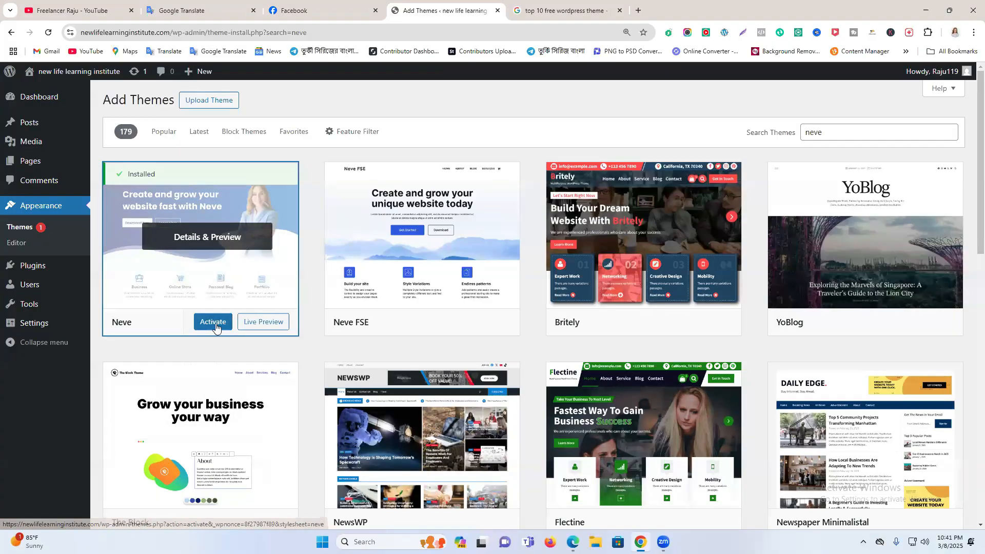
left_click(213, 322)
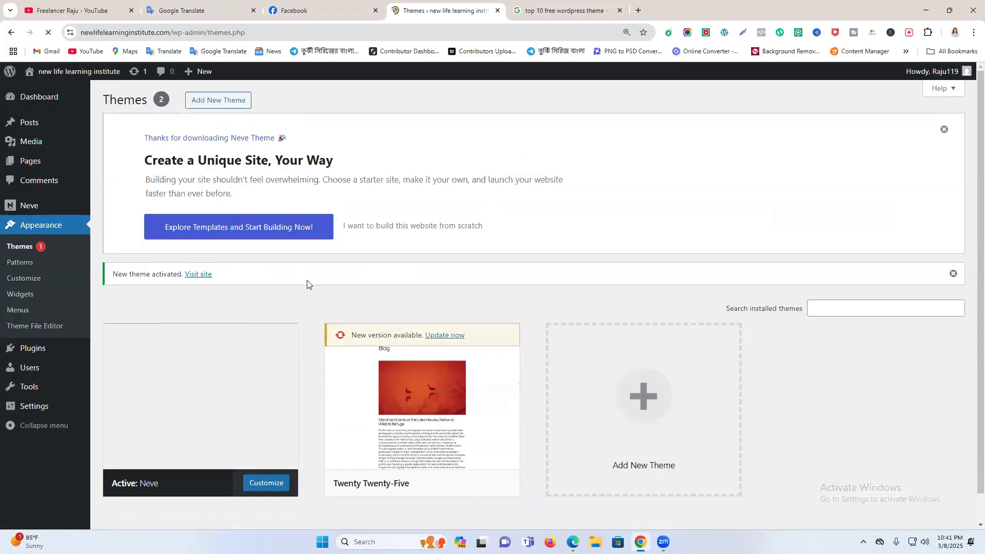
scroll(211, 344, "down", 2)
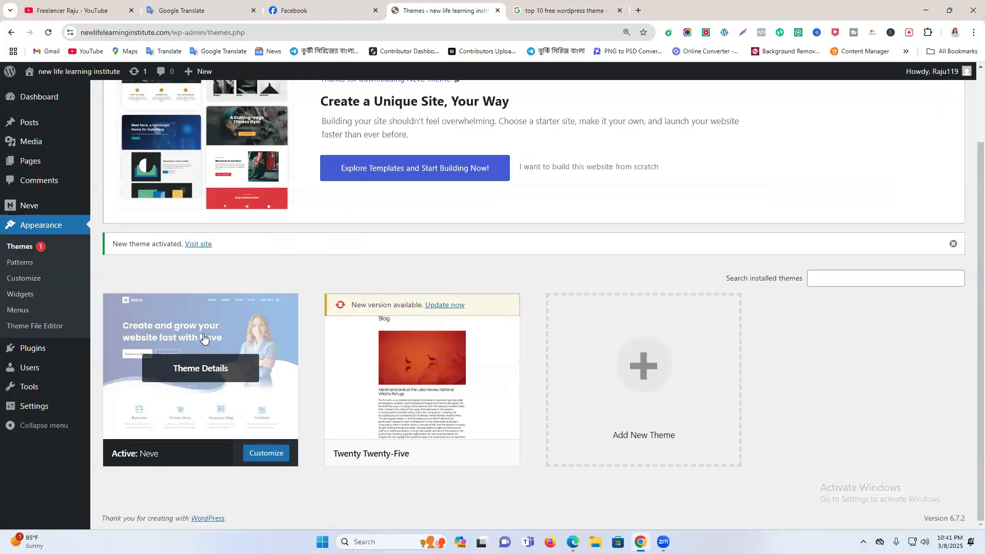
scroll(230, 234, "up", 2)
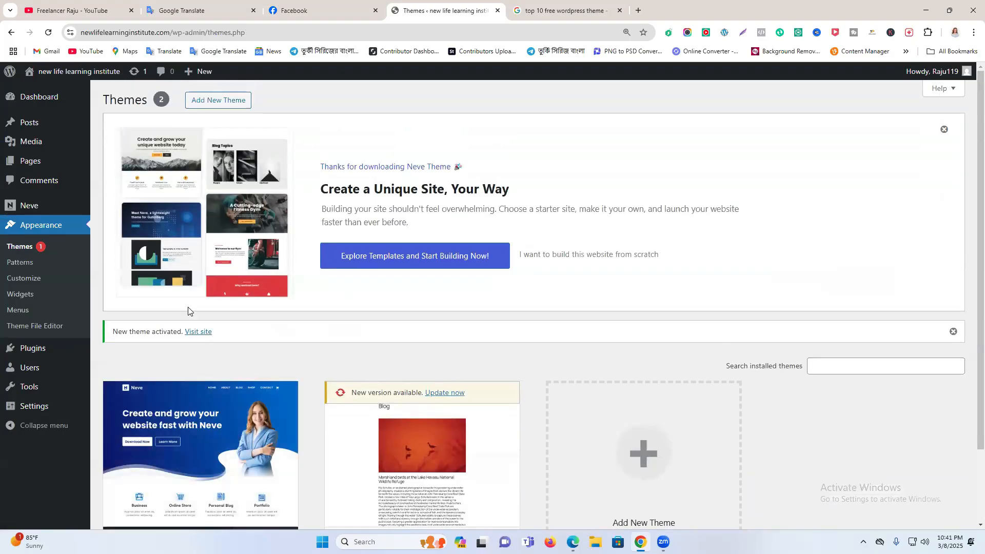
- Open Neve's starter site templates and choose News as the type of website
left_click(373, 265)
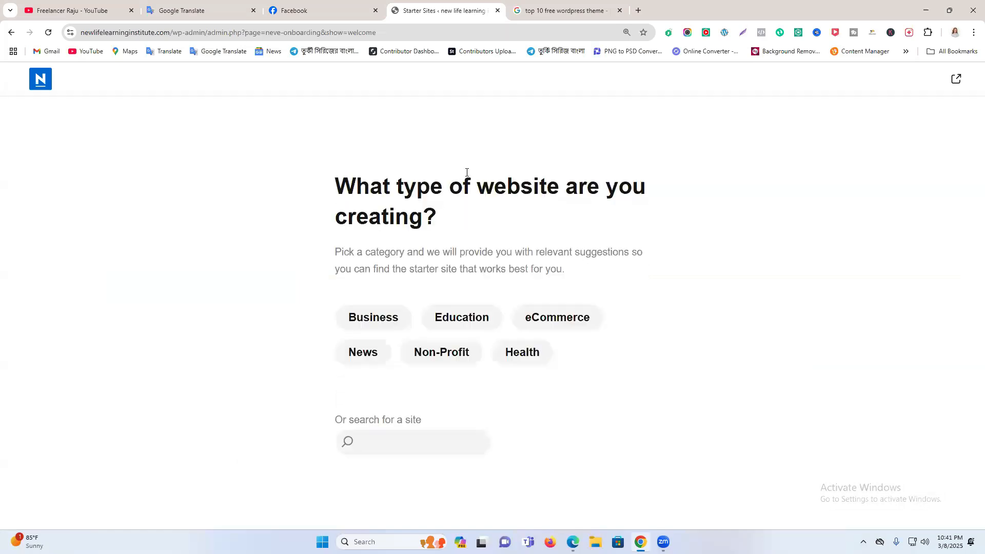
left_click_drag(349, 189, 415, 195)
left_click(469, 323)
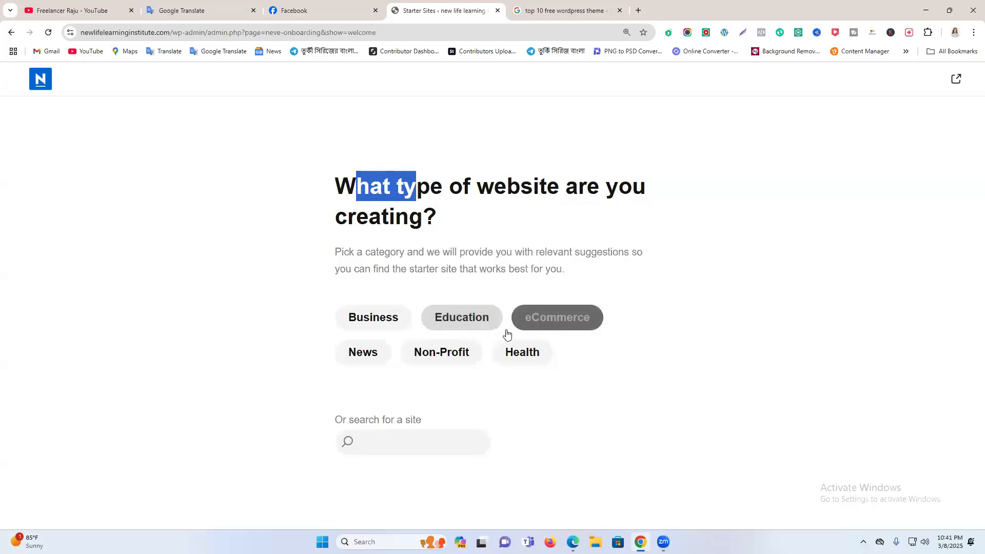
left_click(567, 326)
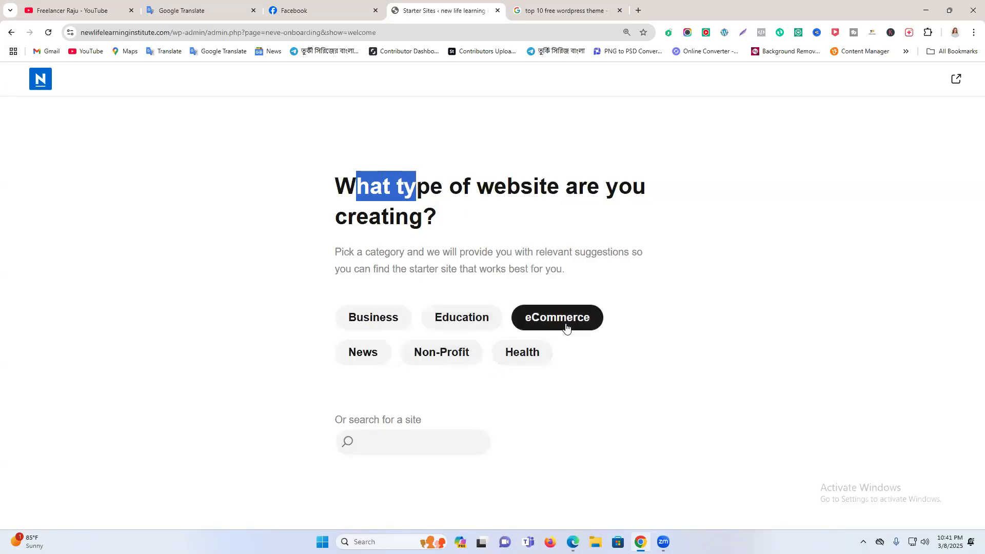
left_click(406, 327)
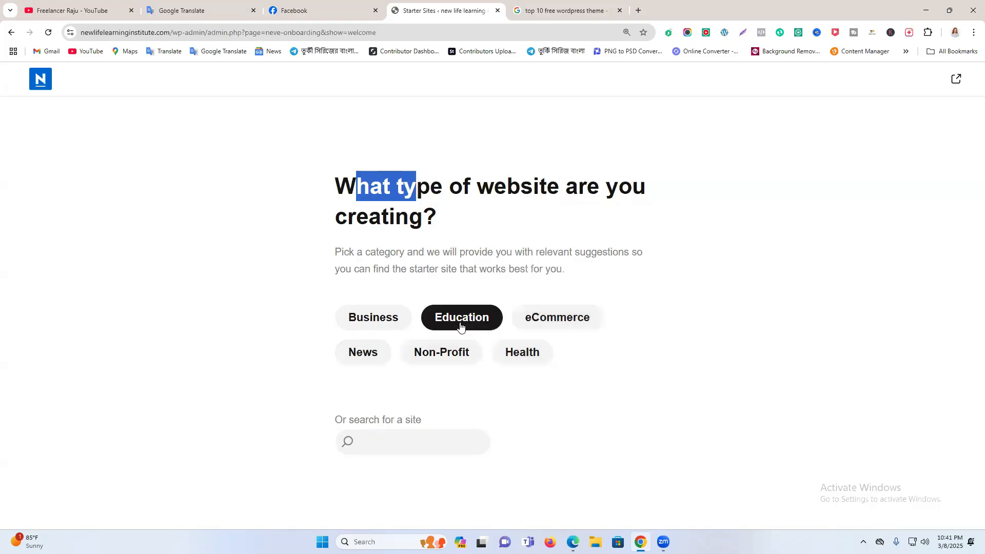
left_click(378, 352)
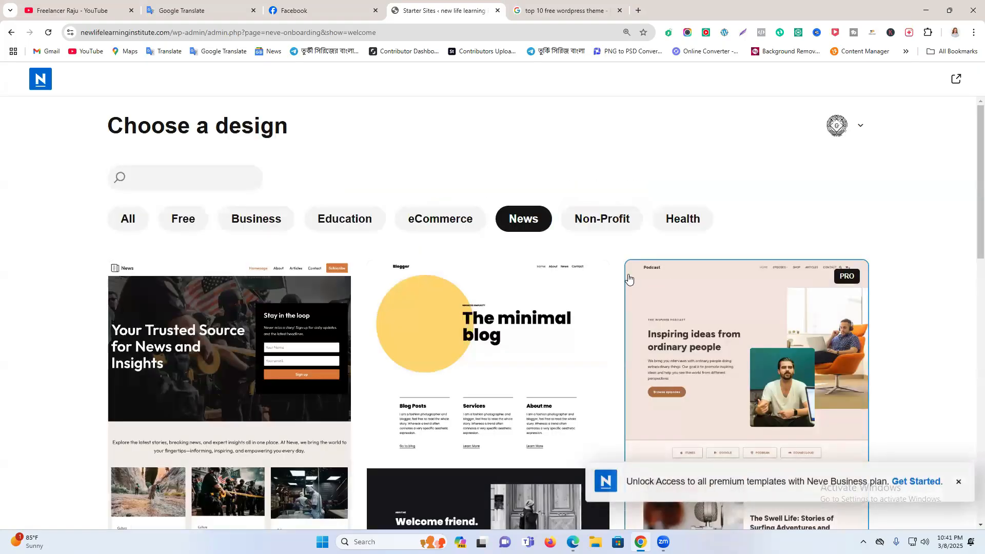
- Look through the News starter site designs, examining their layouts and which ones are marked PRO
scroll(629, 278, "down", 3)
scroll(629, 278, "up", 1)
scroll(630, 279, "down", 8)
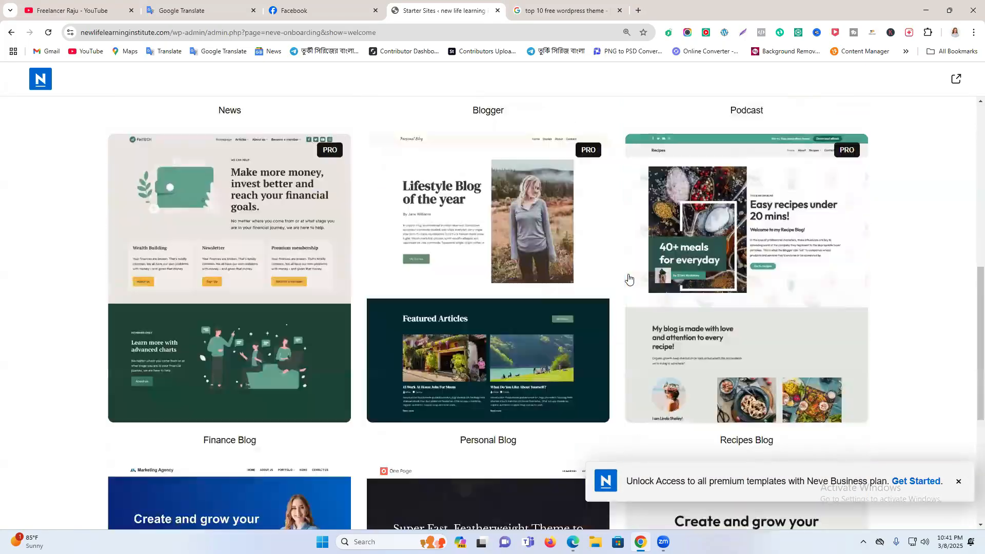
scroll(630, 280, "down", 5)
scroll(629, 279, "down", 7)
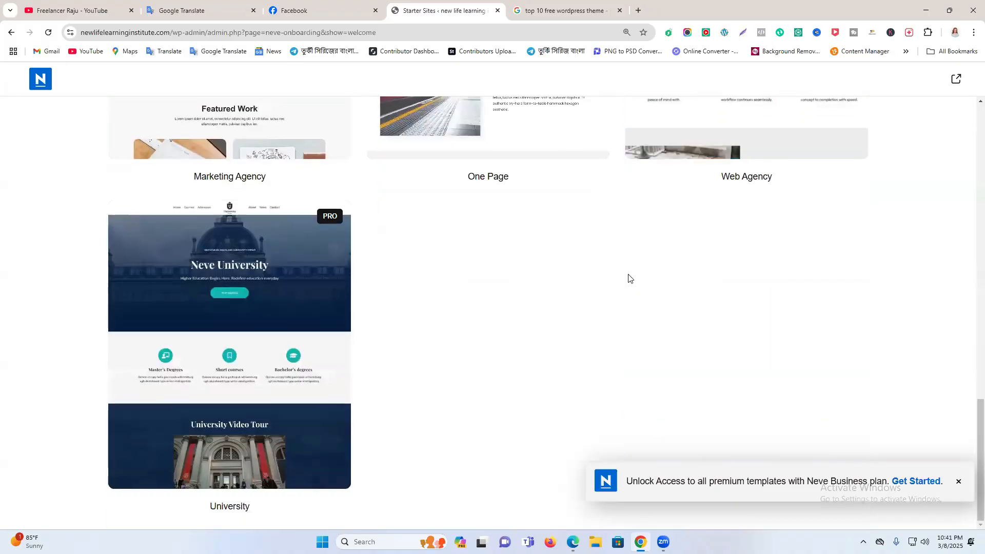
scroll(395, 331, "up", 4)
scroll(204, 313, "down", 4)
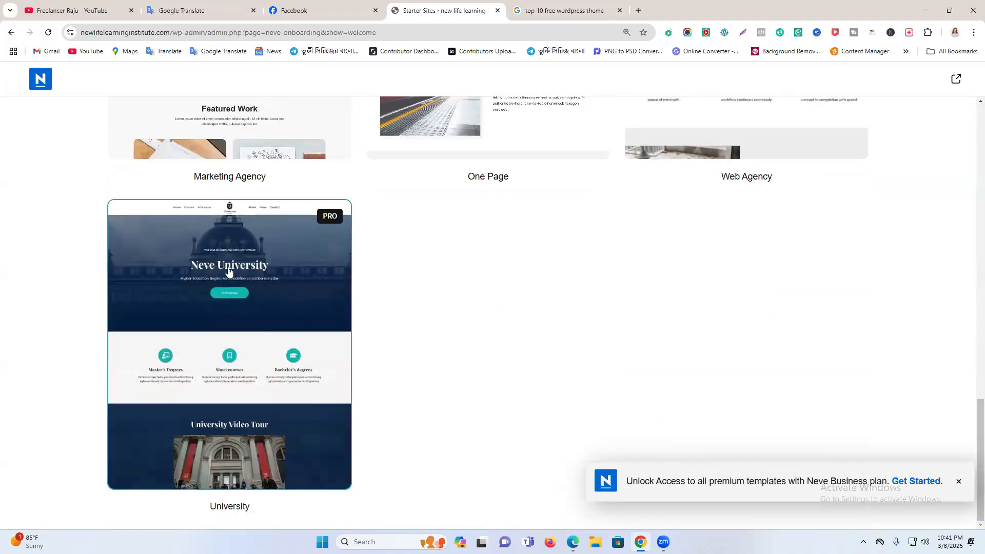
scroll(277, 303, "up", 5)
scroll(284, 304, "up", 10)
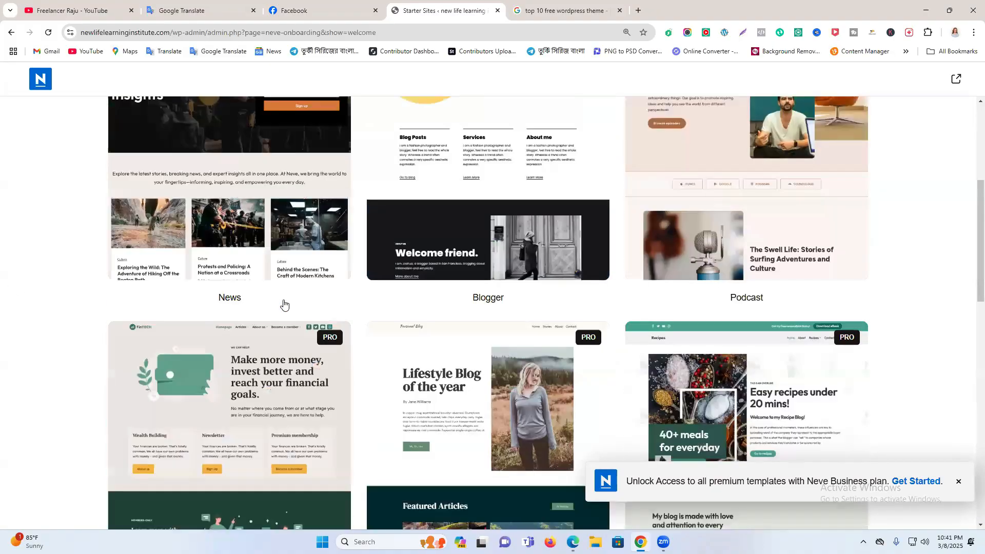
scroll(345, 290, "up", 5)
- Switch the starter sites to the eCommerce category and look through its designs
left_click(431, 226)
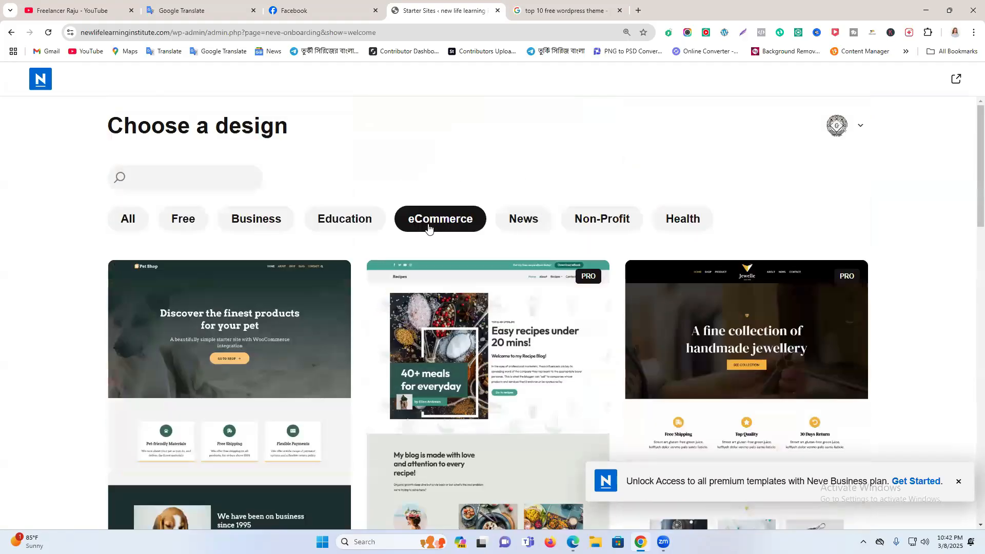
scroll(428, 232, "down", 7)
scroll(428, 232, "down", 13)
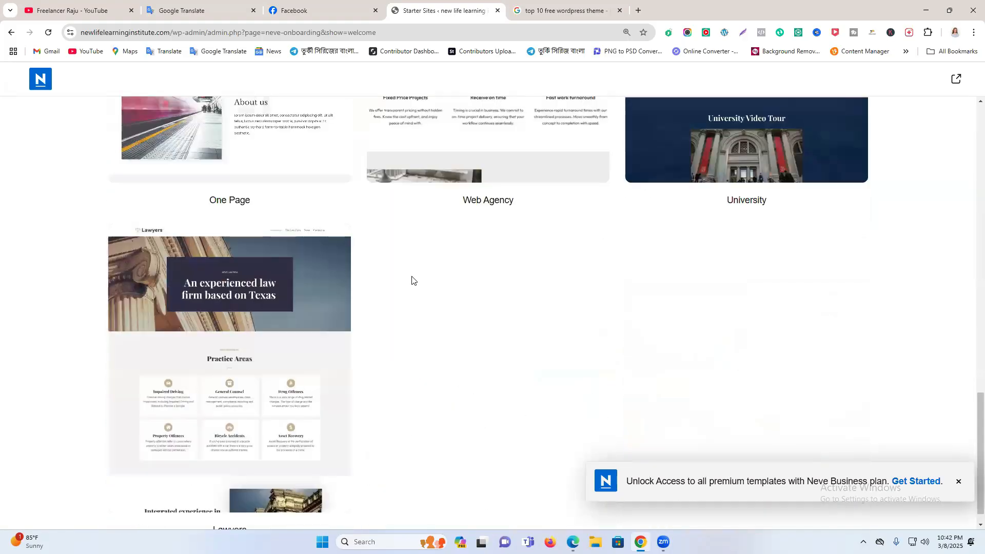
scroll(411, 286, "up", 5)
scroll(414, 290, "up", 15)
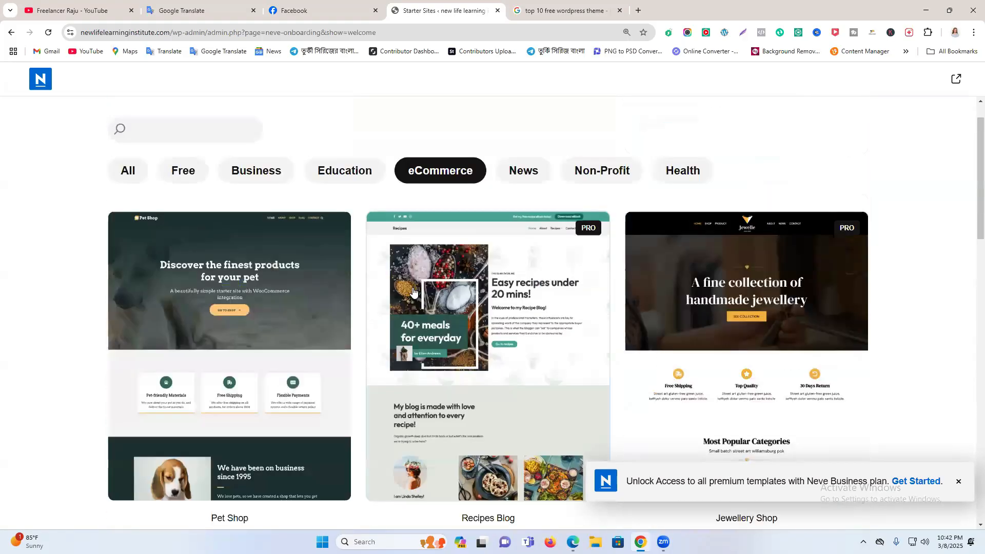
- Switch the starter sites to the Education category and look through its designs
left_click(335, 233)
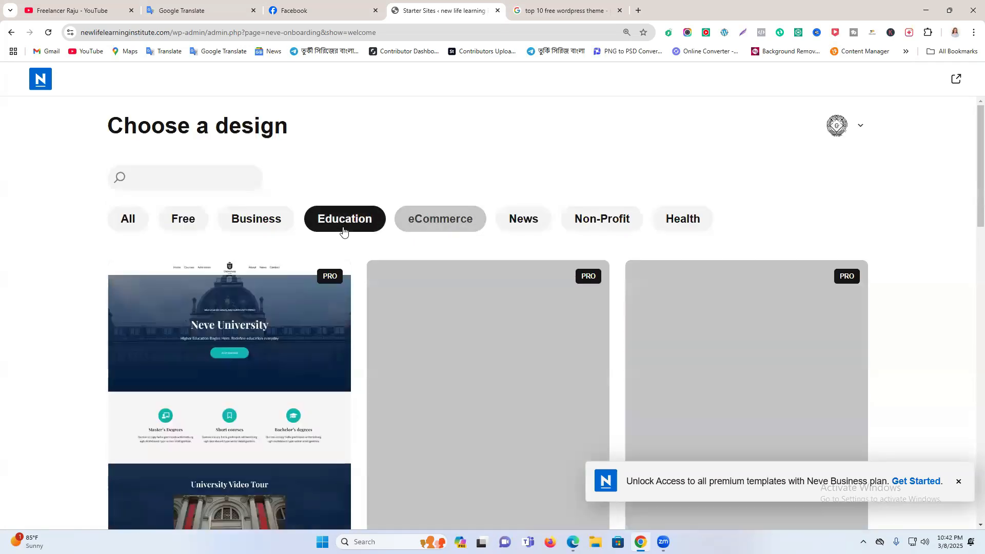
scroll(343, 232, "down", 1)
scroll(344, 232, "down", 2)
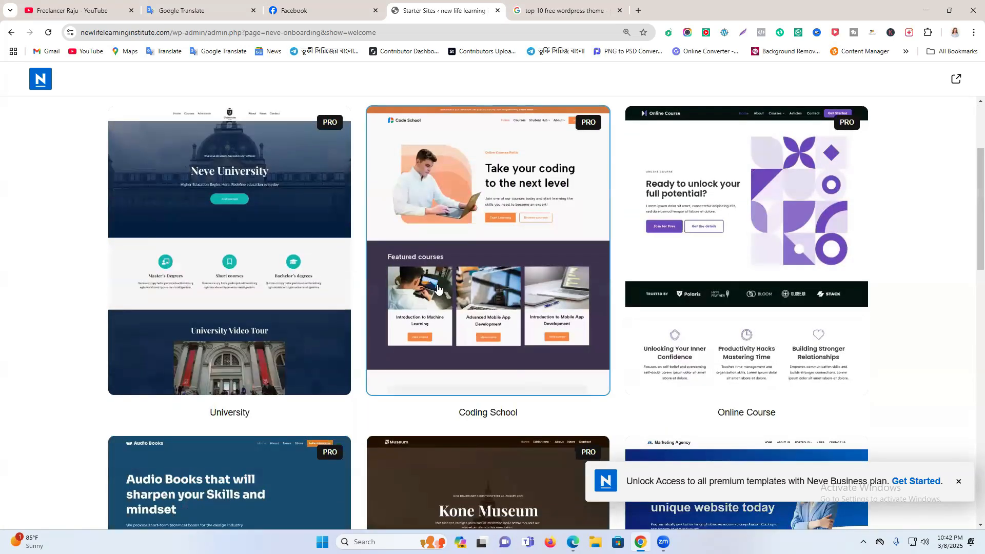
scroll(438, 286, "down", 9)
scroll(437, 288, "up", 1)
scroll(437, 287, "up", 10)
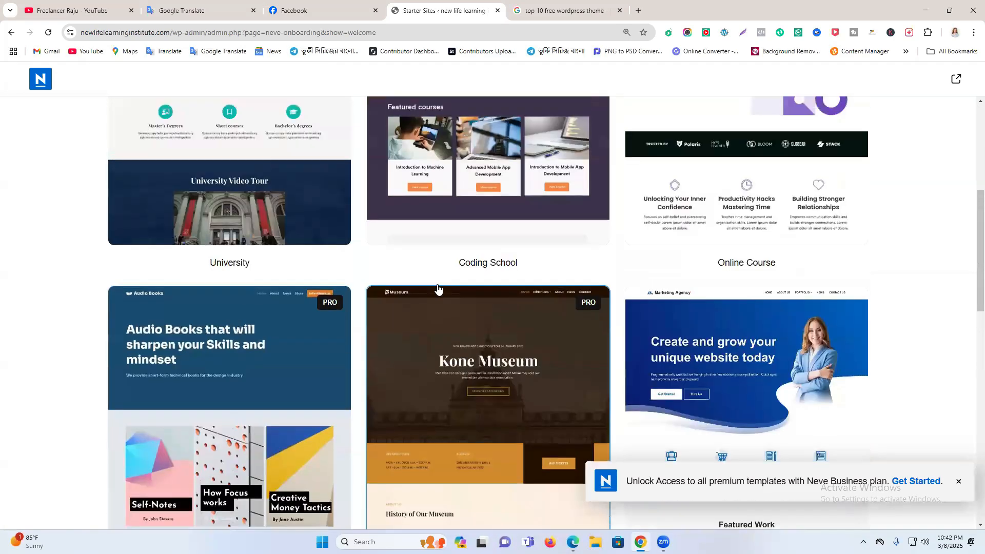
- Show the Business starter sites and browse the whole range of designs offered
left_click(260, 222)
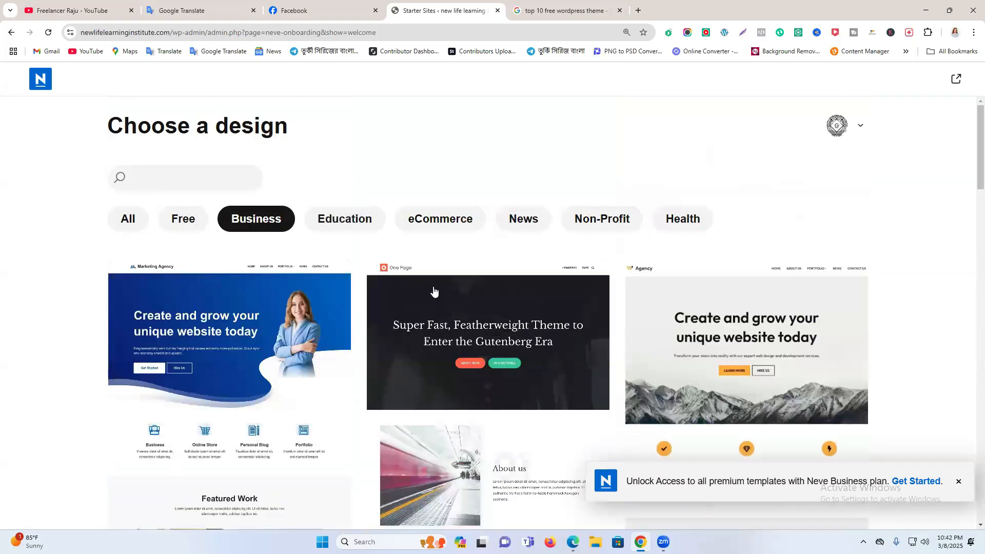
scroll(495, 308, "down", 9)
scroll(495, 308, "down", 12)
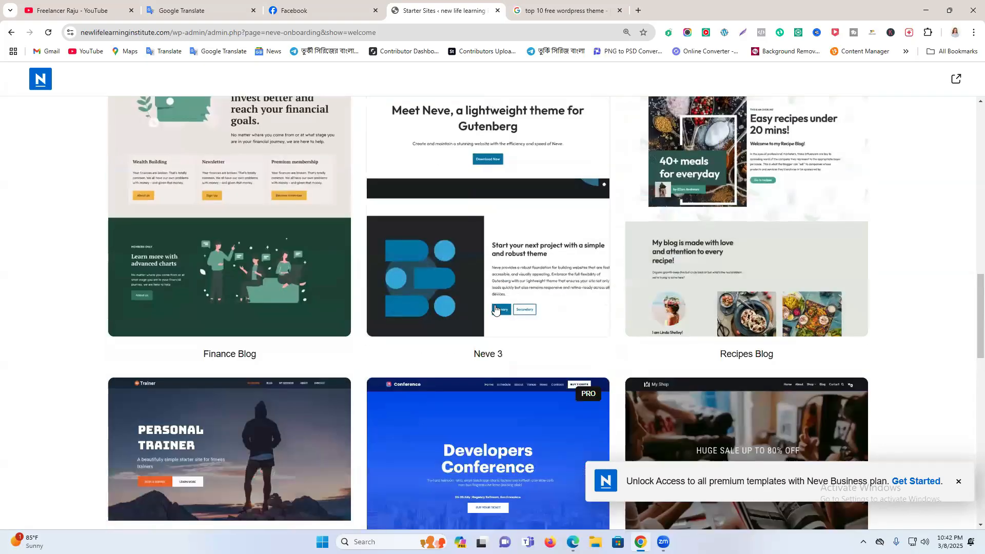
scroll(495, 310, "down", 6)
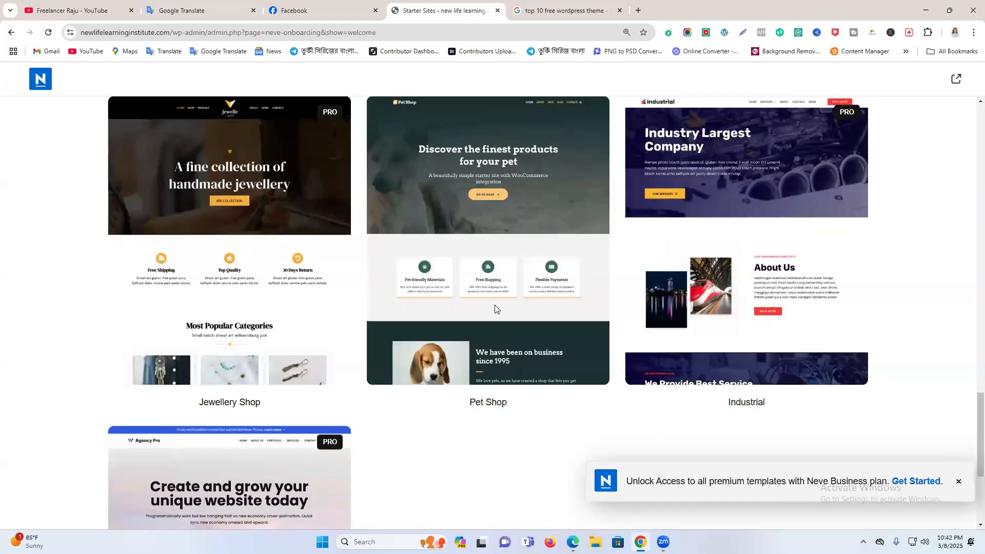
scroll(496, 310, "up", 15)
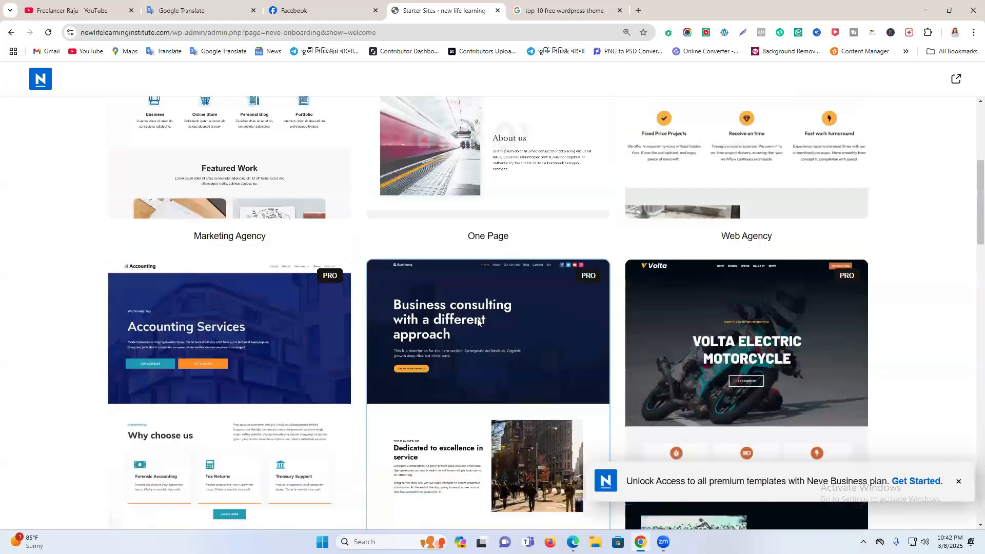
scroll(478, 320, "up", 8)
- Filter the starter sites by Health and examine the designs for a suitable free one
left_click(669, 222)
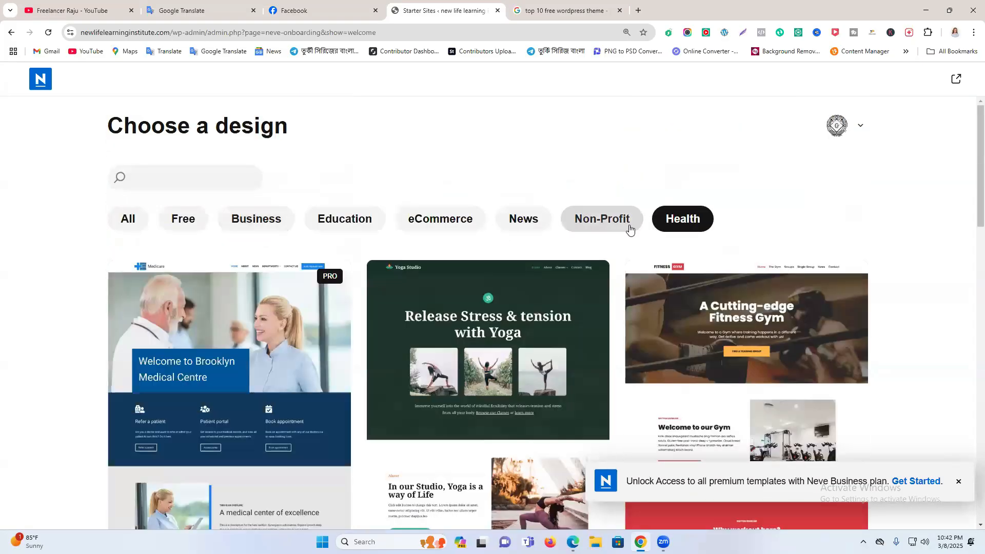
scroll(597, 241, "down", 3)
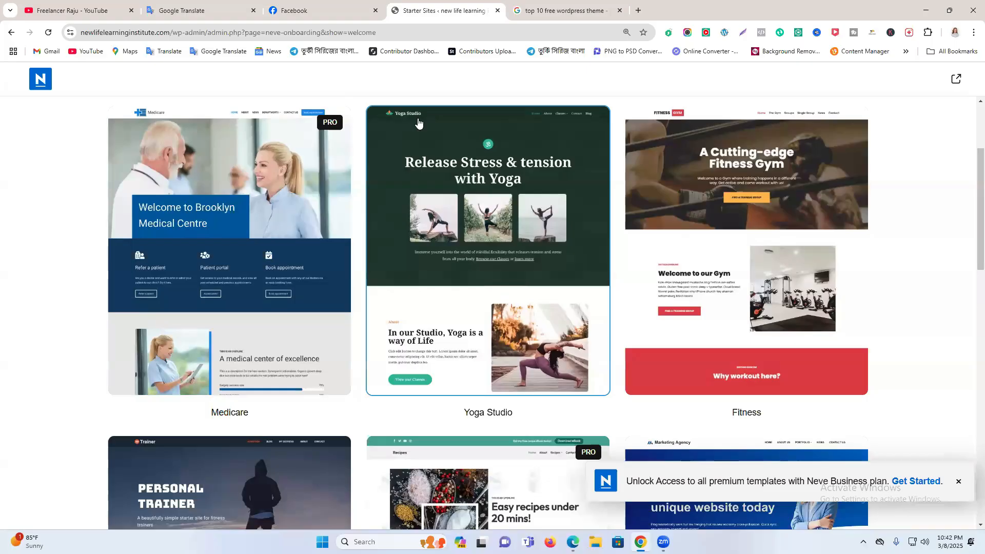
scroll(493, 288, "down", 4)
scroll(447, 206, "down", 13)
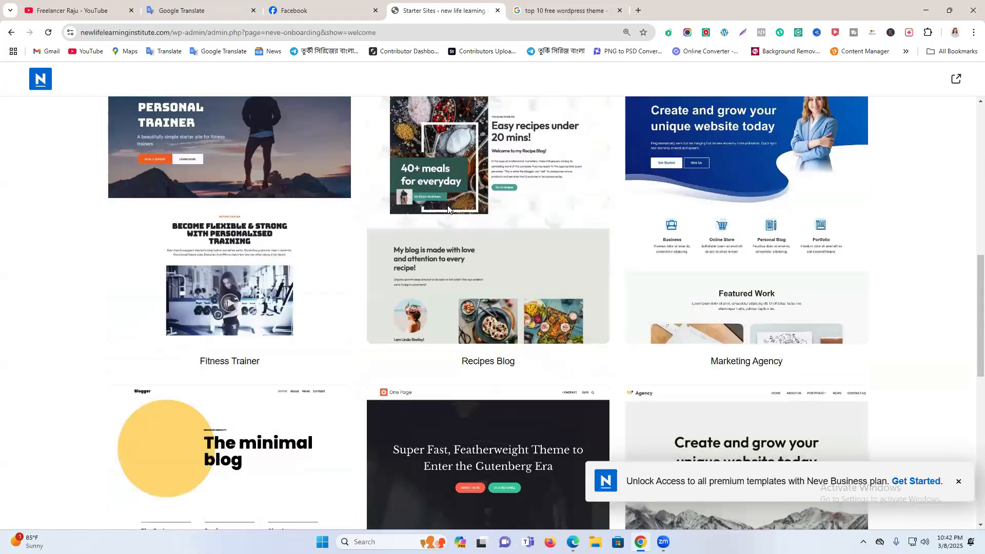
scroll(447, 205, "up", 16)
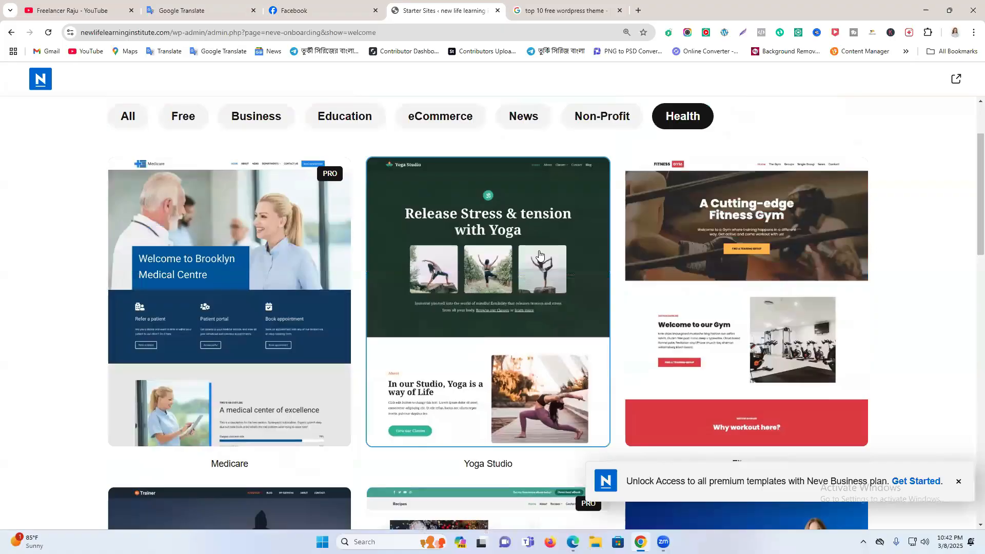
scroll(539, 256, "up", 1)
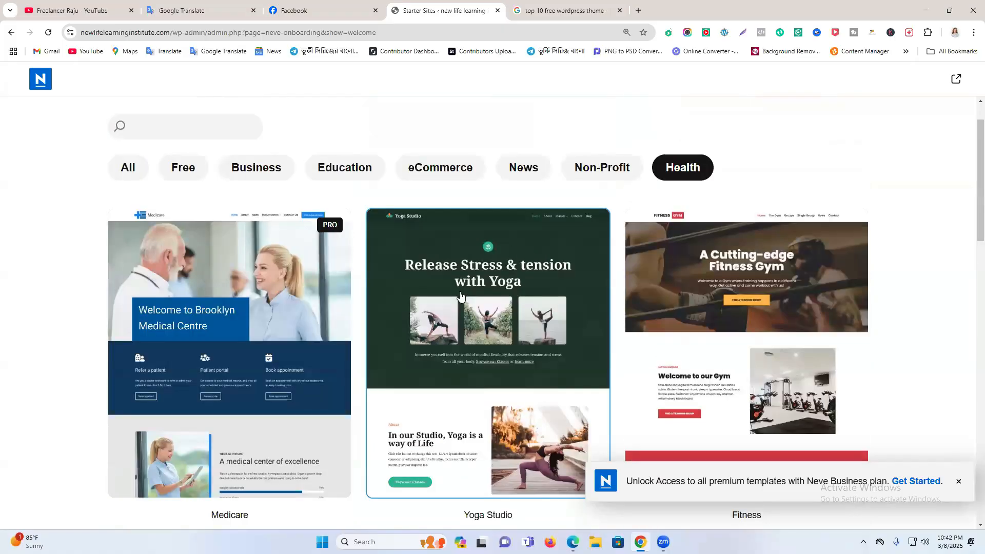
scroll(232, 242, "down", 2)
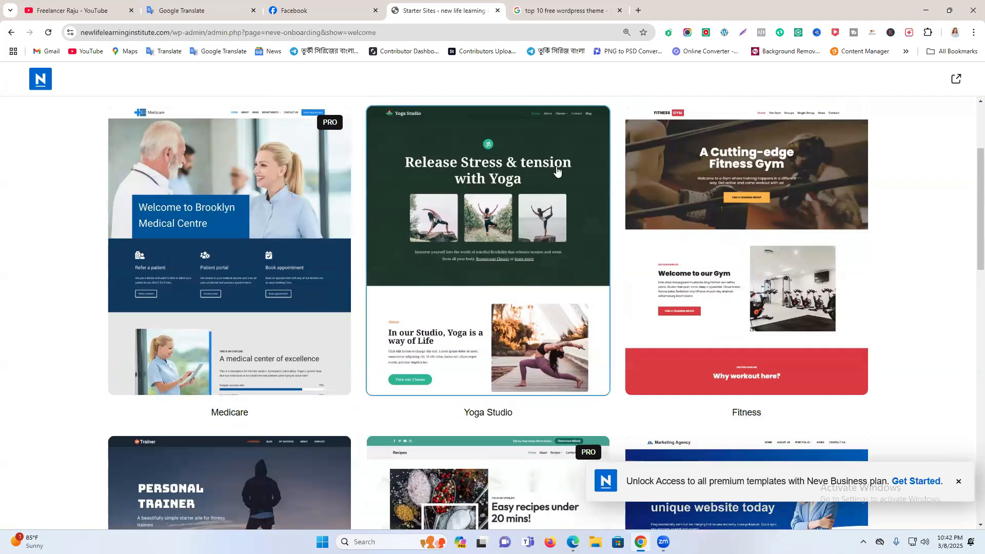
- Select the Yoga Studio starter site and review its full page preview down to the footer
left_click(571, 180)
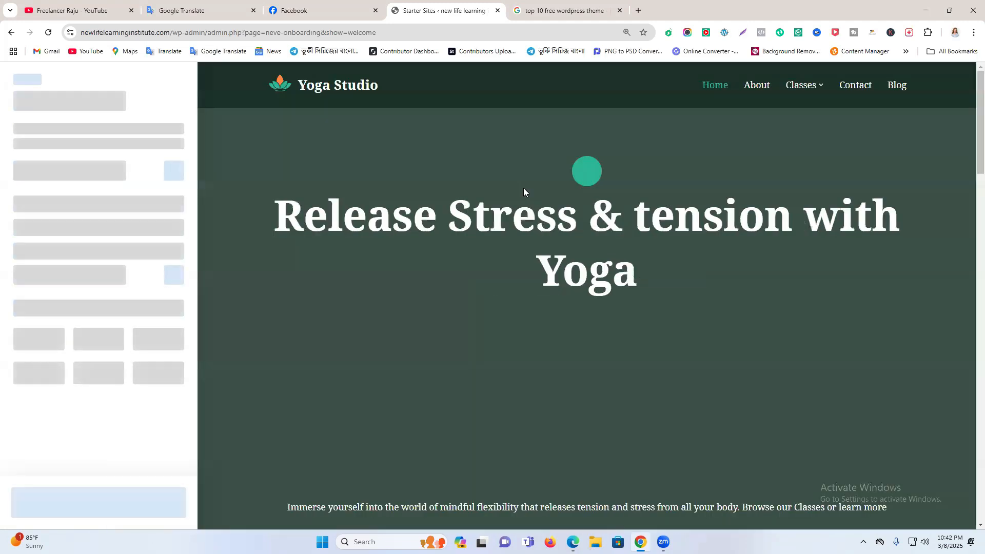
scroll(462, 252, "down", 15)
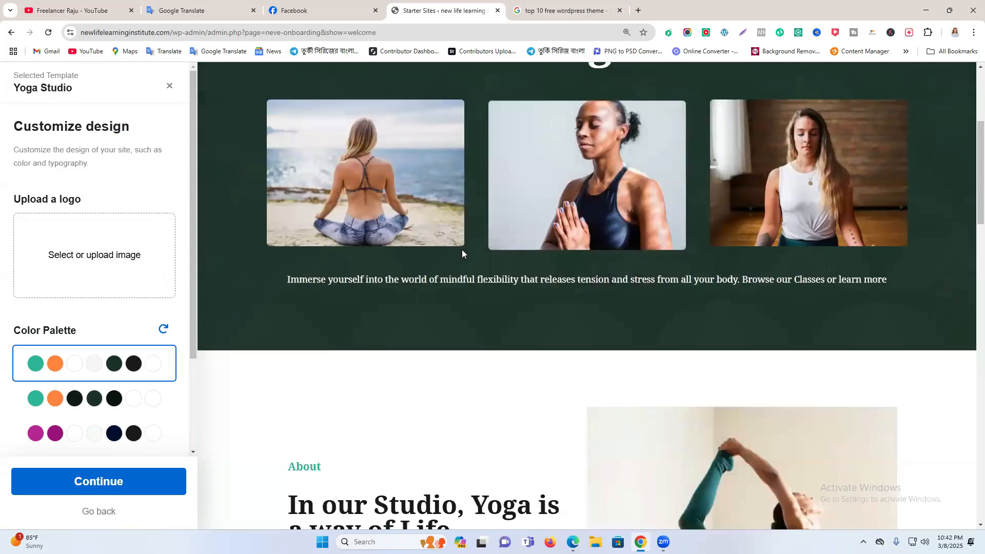
scroll(462, 253, "down", 10)
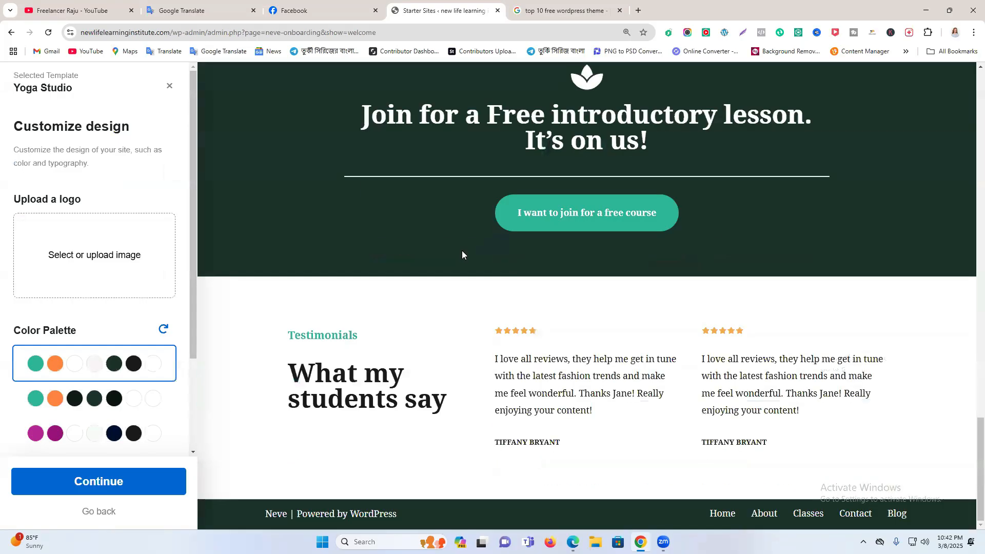
scroll(462, 253, "up", 5)
scroll(532, 288, "up", 12)
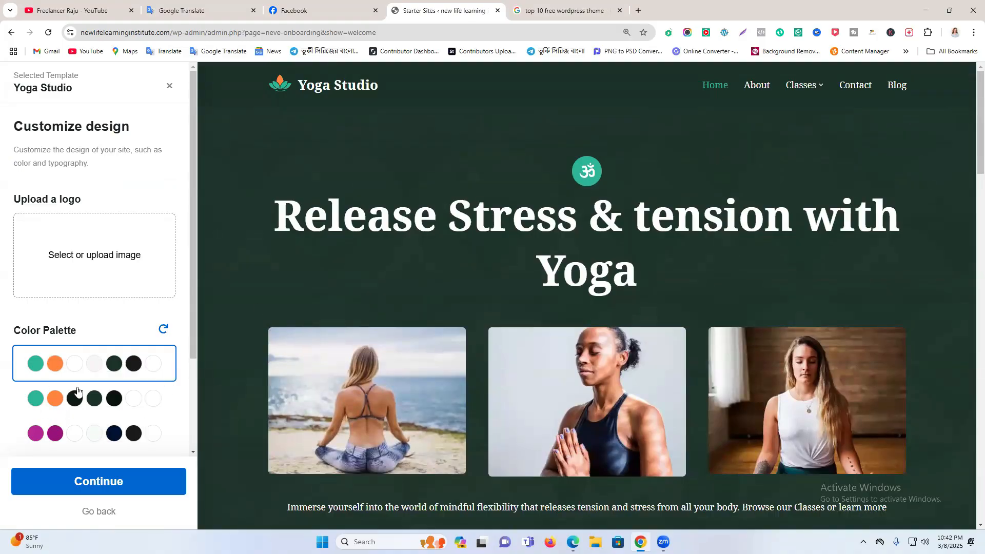
- Try the second and third color palettes on the Yoga Studio design, and return to the first green and orange palette
left_click(52, 405)
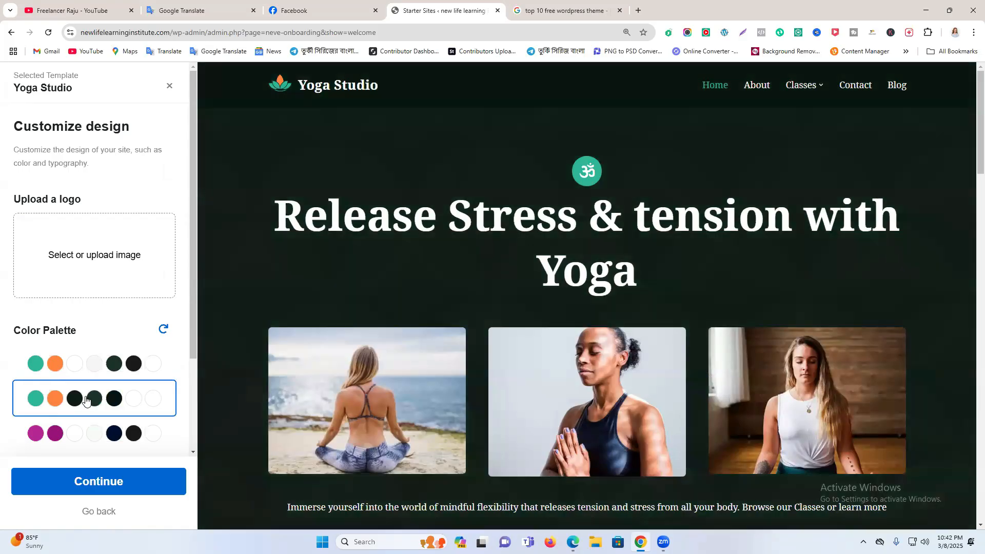
left_click(88, 436)
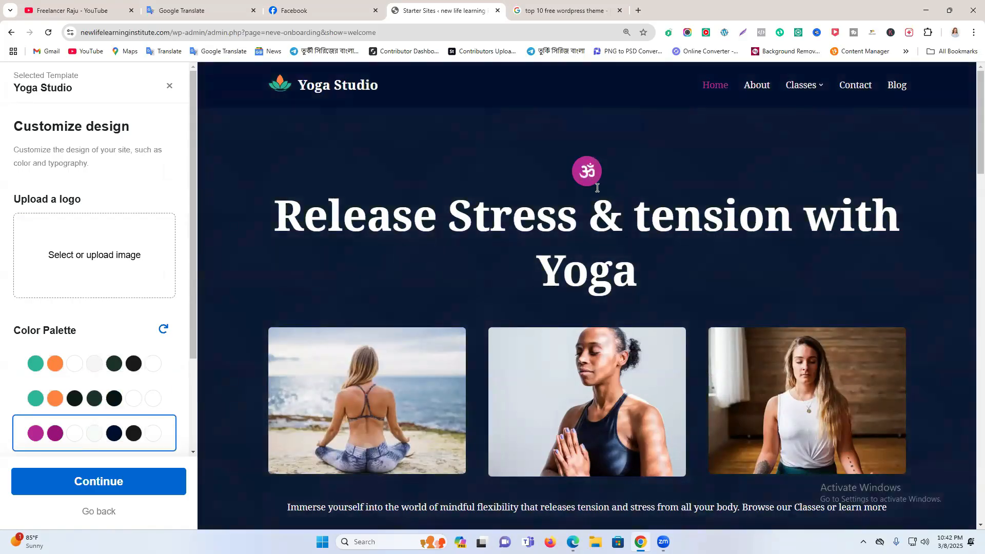
scroll(162, 395, "down", 2)
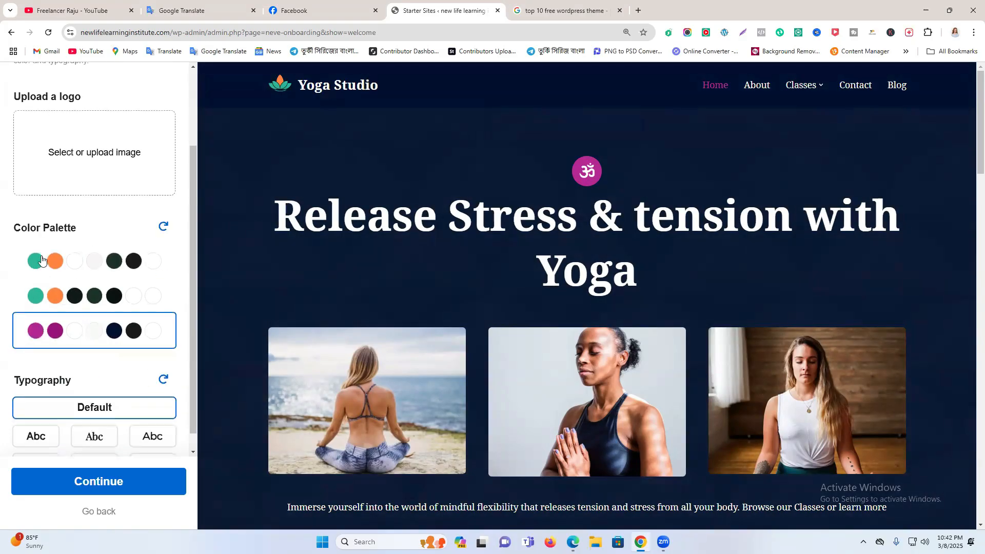
left_click(39, 259)
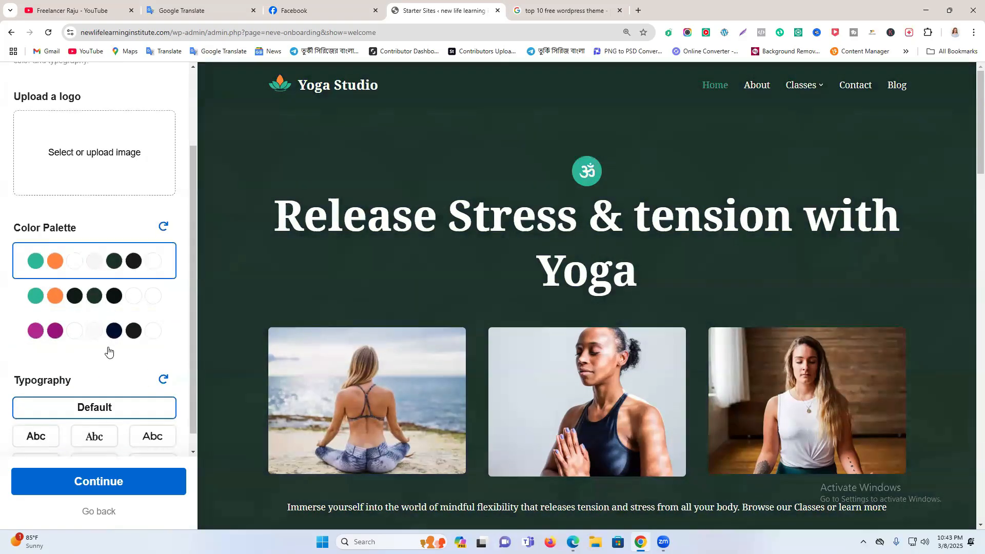
- Try the alternative typography options on the Yoga Studio design and settle on the second one, with decorative serif headings
scroll(106, 355, "down", 1)
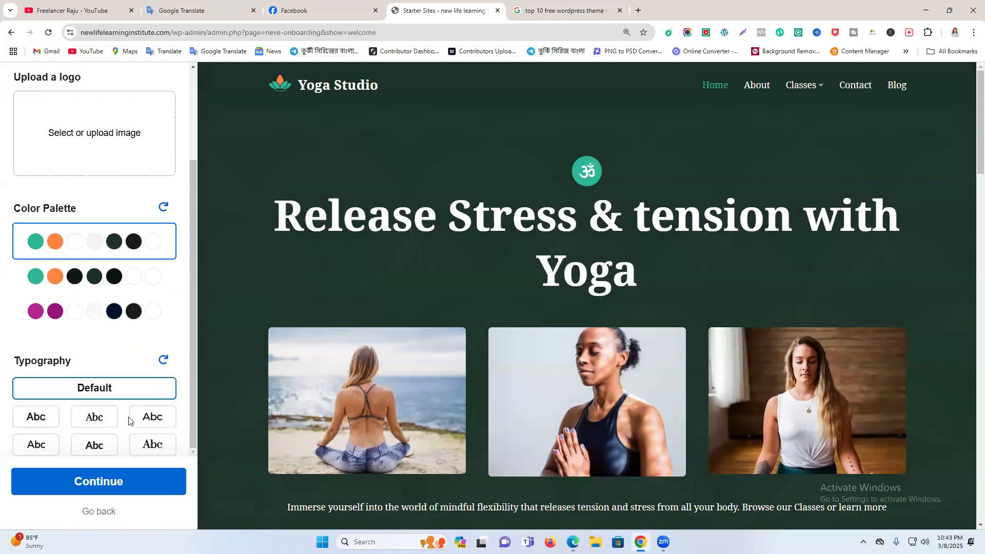
left_click(148, 421)
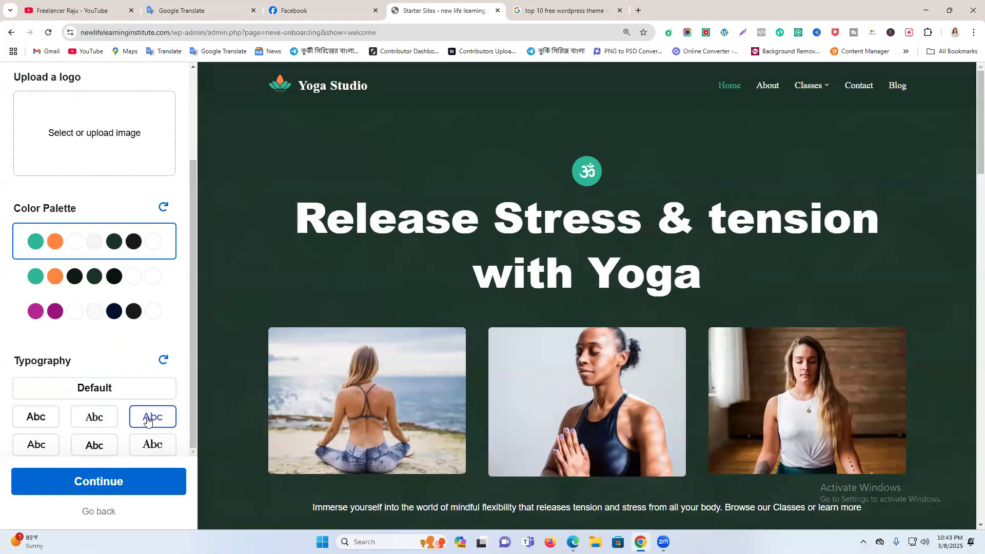
left_click(152, 445)
left_click(109, 448)
left_click(35, 442)
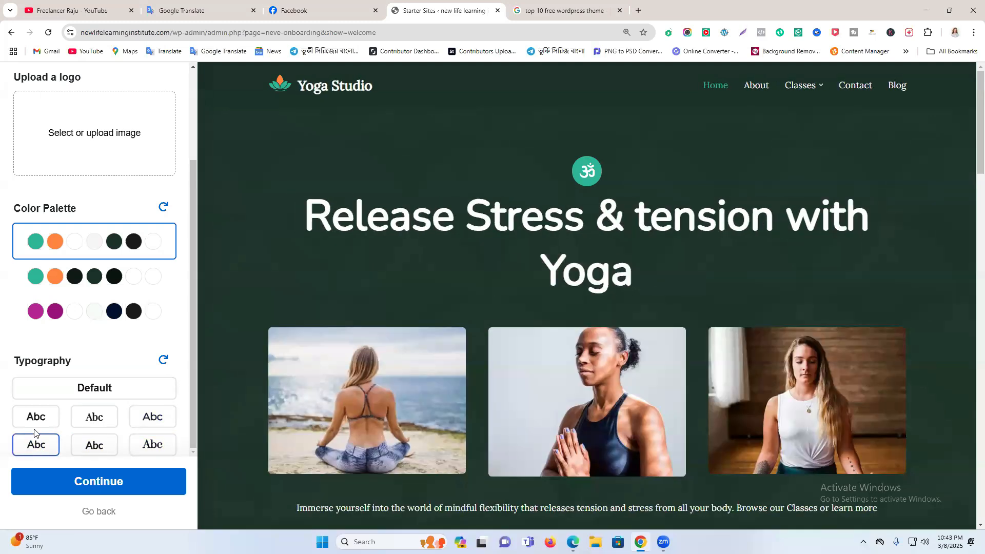
left_click(35, 417)
left_click(105, 419)
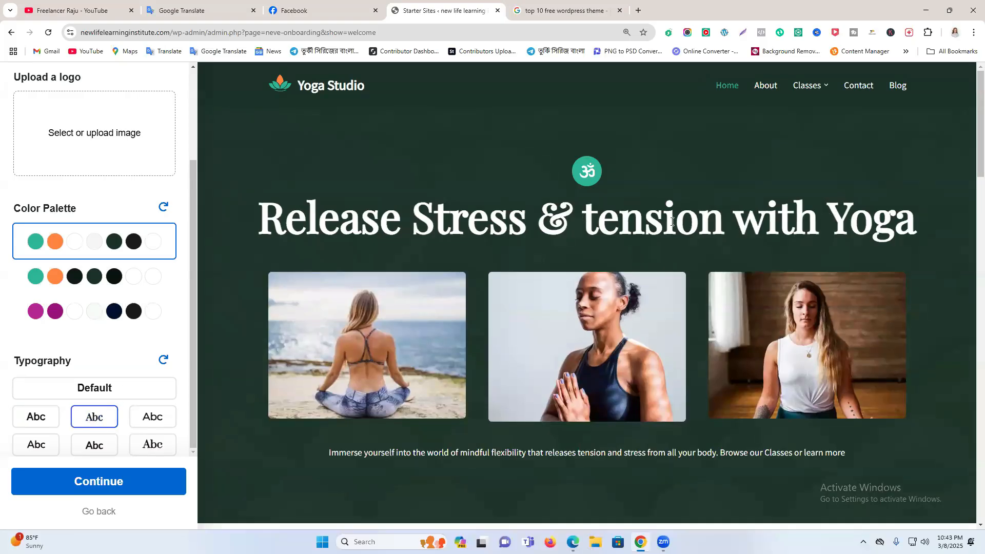
scroll(109, 374, "up", 3)
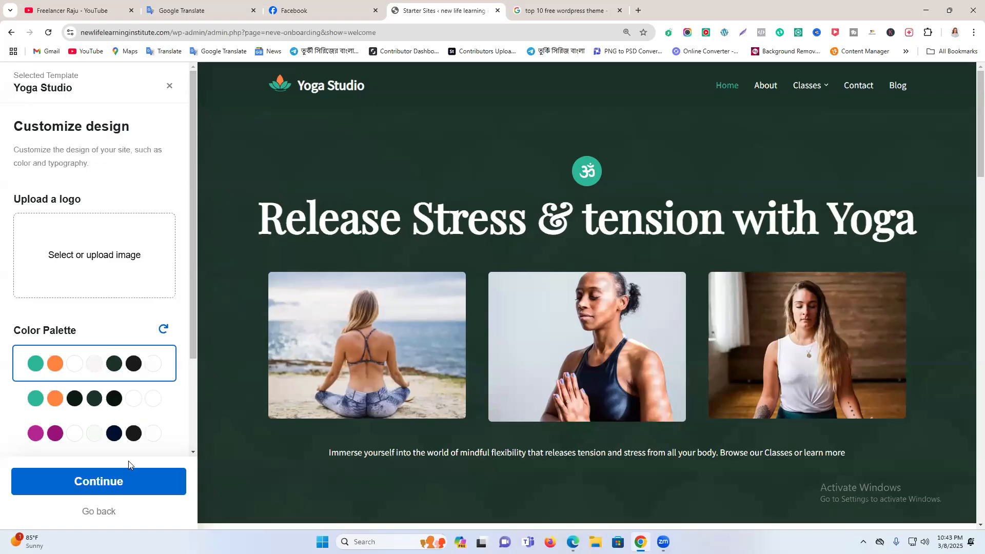
- Continue to the feature selection and add Image Optimization, Caching, eCommerce and AI ChatBot
left_click(134, 485)
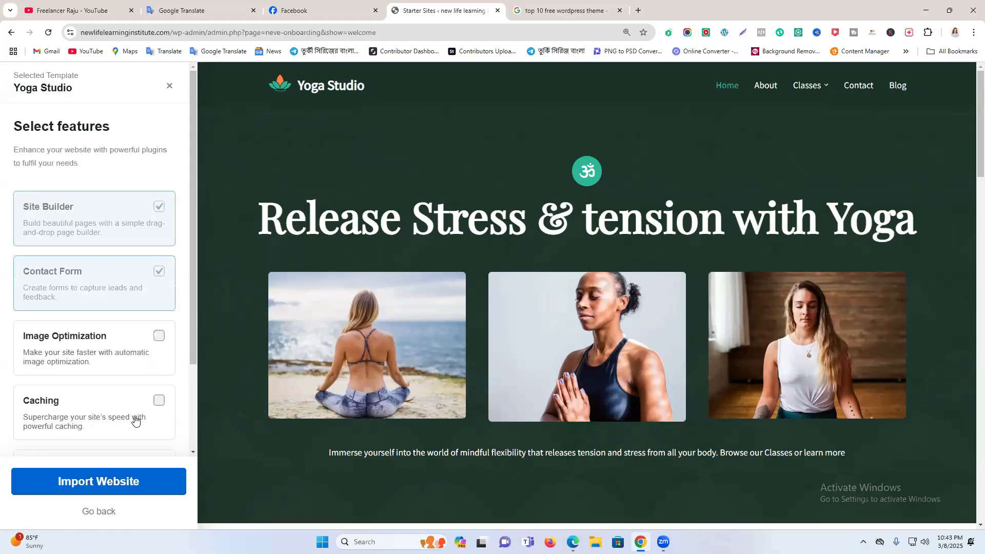
scroll(134, 251, "down", 2)
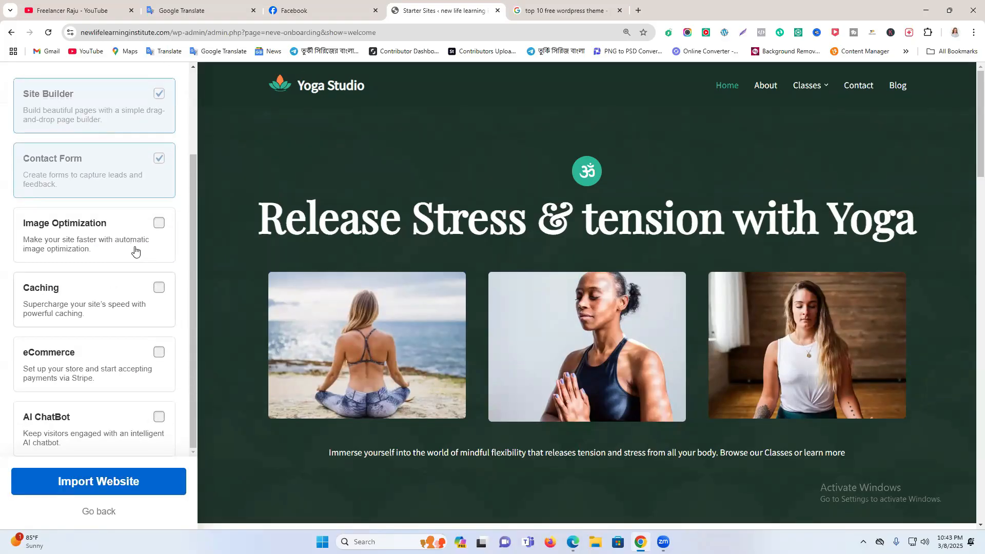
left_click(159, 223)
left_click(159, 288)
left_click(159, 352)
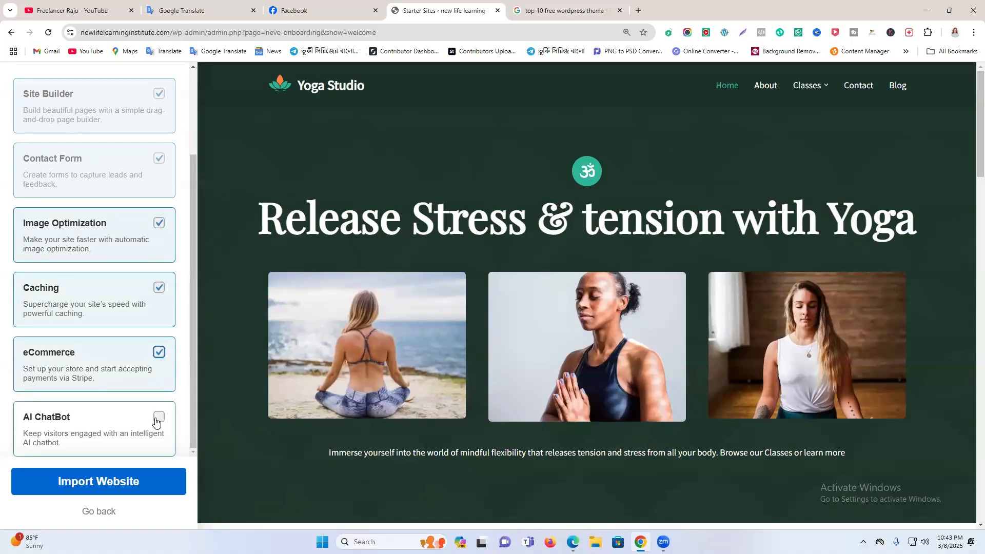
left_click(158, 418)
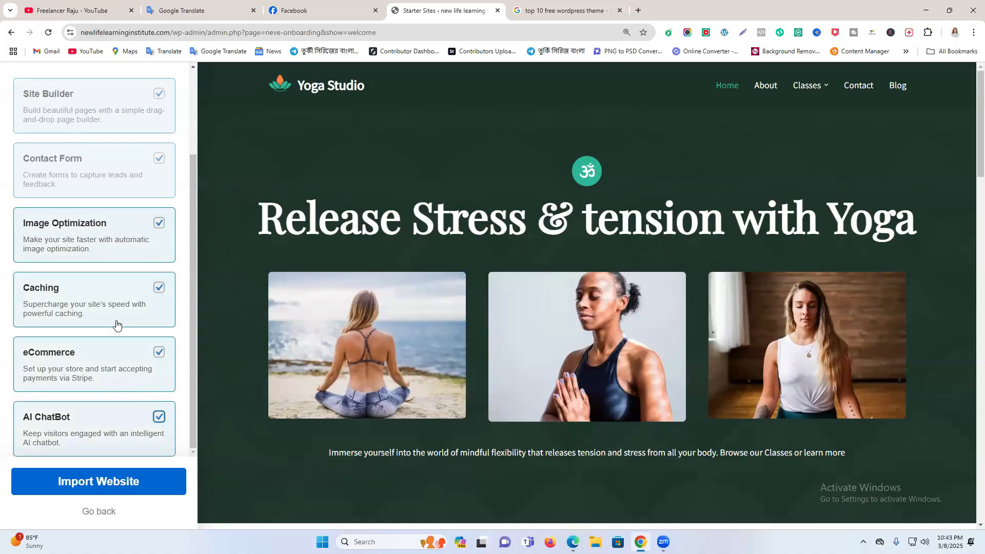
- Import the Yoga Studio website, skip the questions about yourself and view the site
left_click(120, 486)
left_click(577, 343)
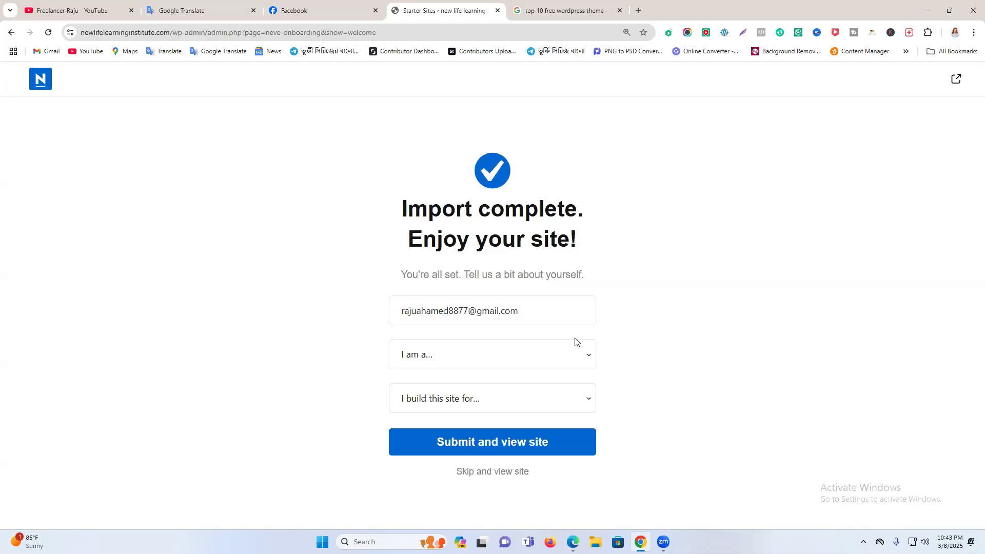
left_click(472, 477)
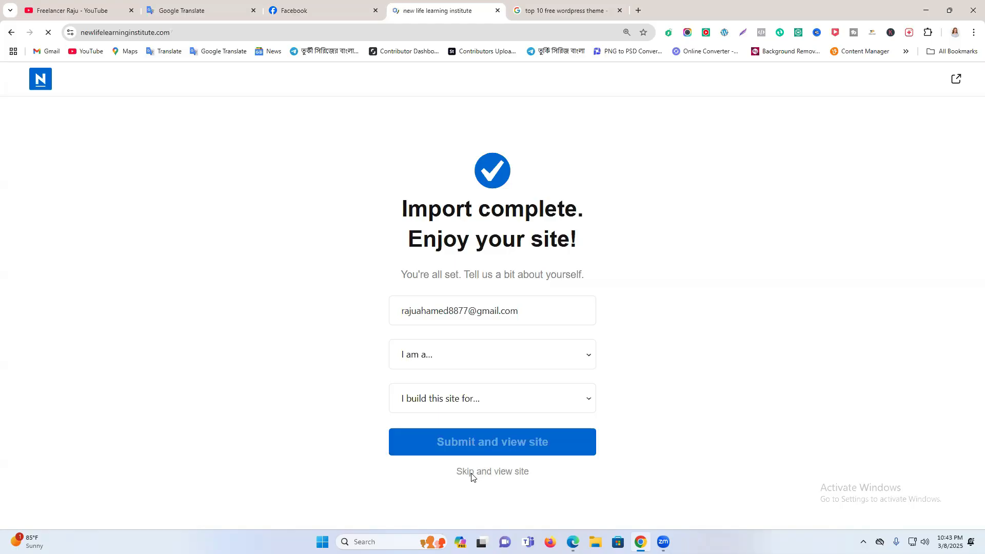
- Look through the imported homepage from its header to the free introductory lesson section
scroll(695, 245, "down", 8)
scroll(695, 241, "down", 15)
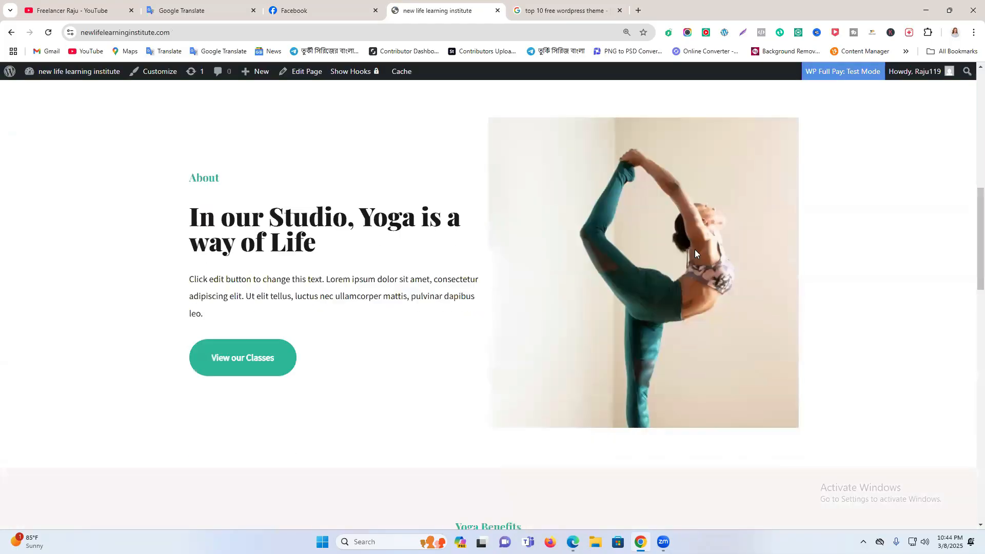
scroll(579, 260, "up", 15)
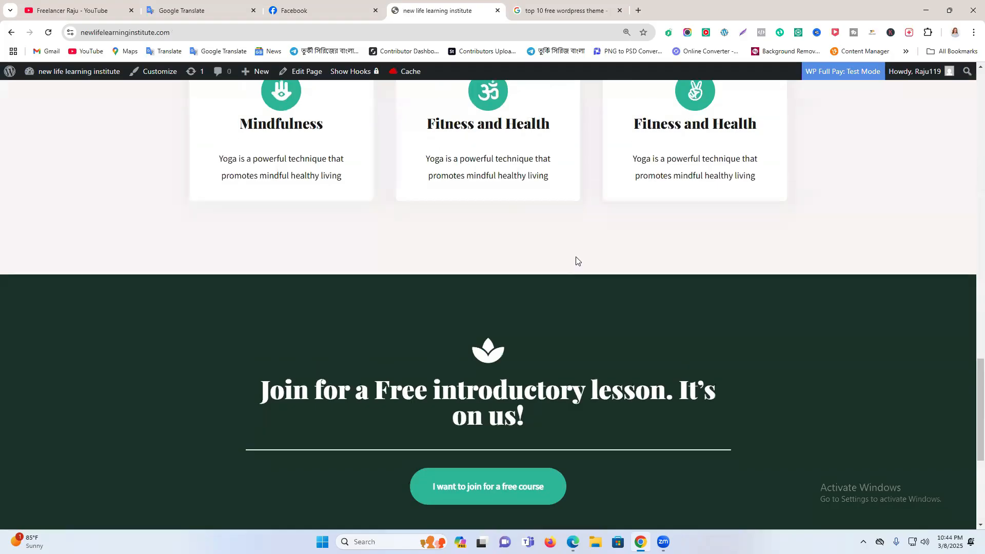
scroll(579, 259, "up", 1)
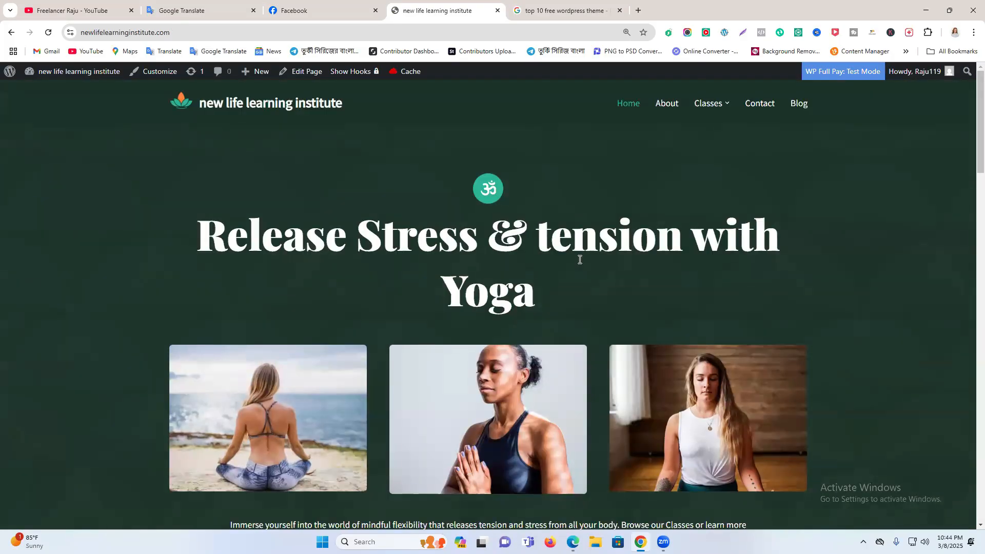
- Leave the imported homepage for the site's admin dashboard and open the page for adding new plugins
scroll(579, 260, "down", 20)
scroll(580, 260, "down", 3)
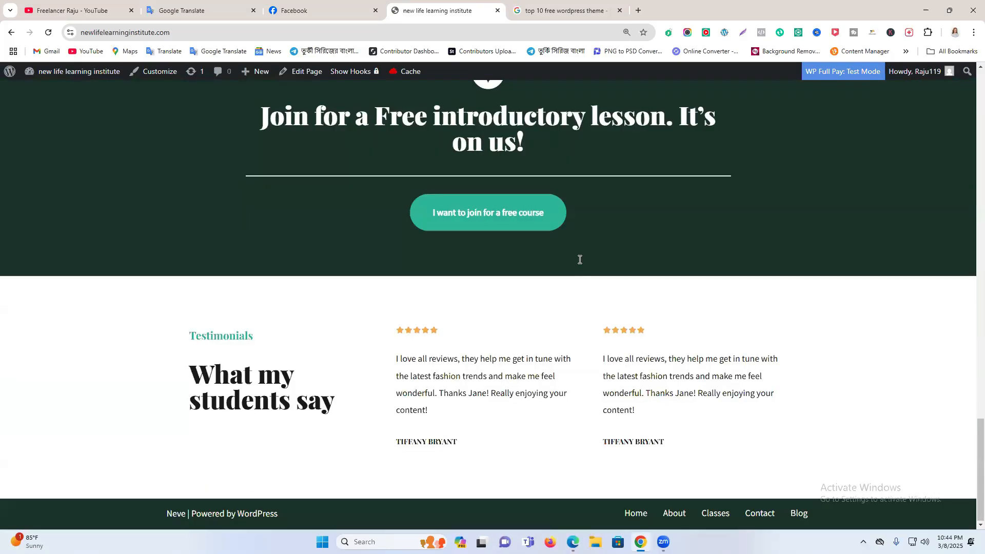
mouse_move(71, 78)
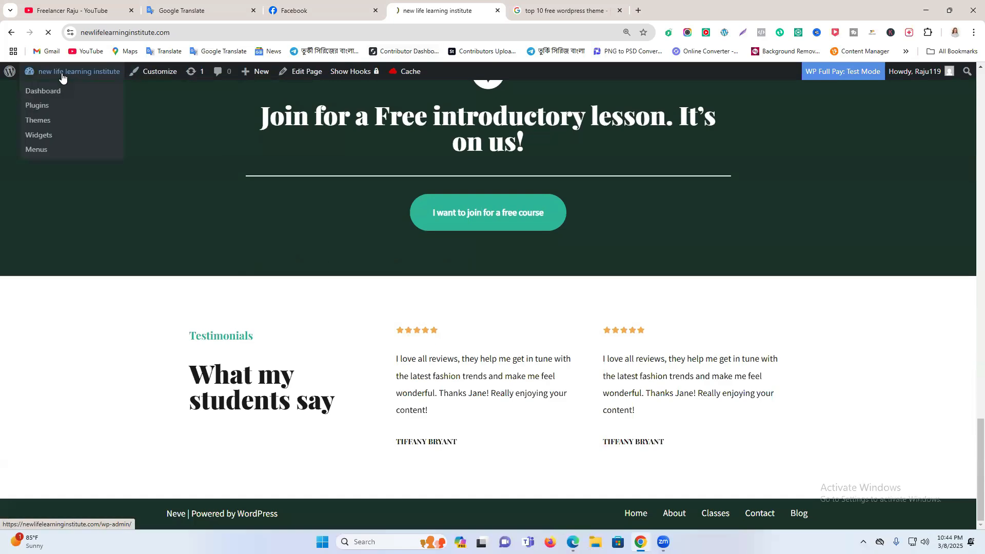
scroll(380, 277, "down", 8)
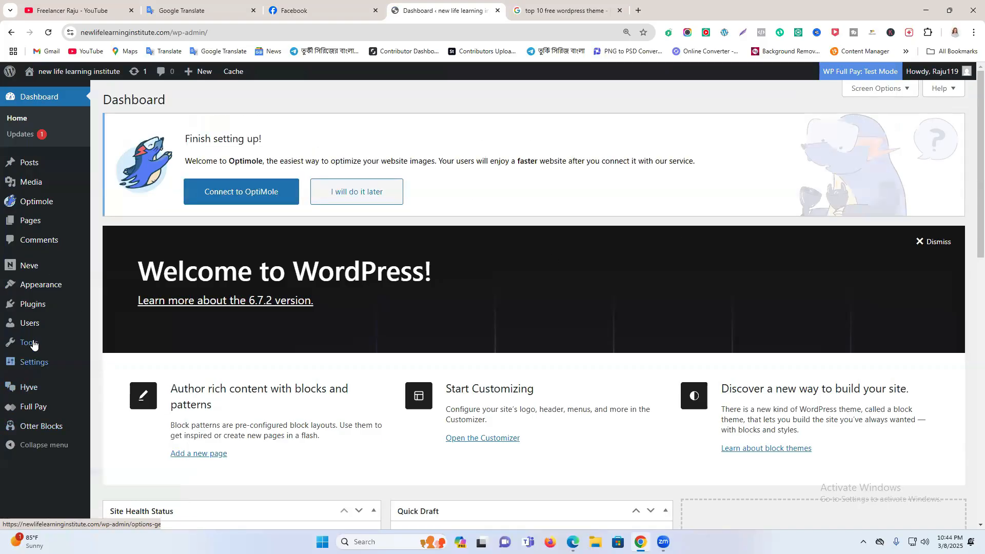
mouse_move(35, 286)
mouse_move(31, 309)
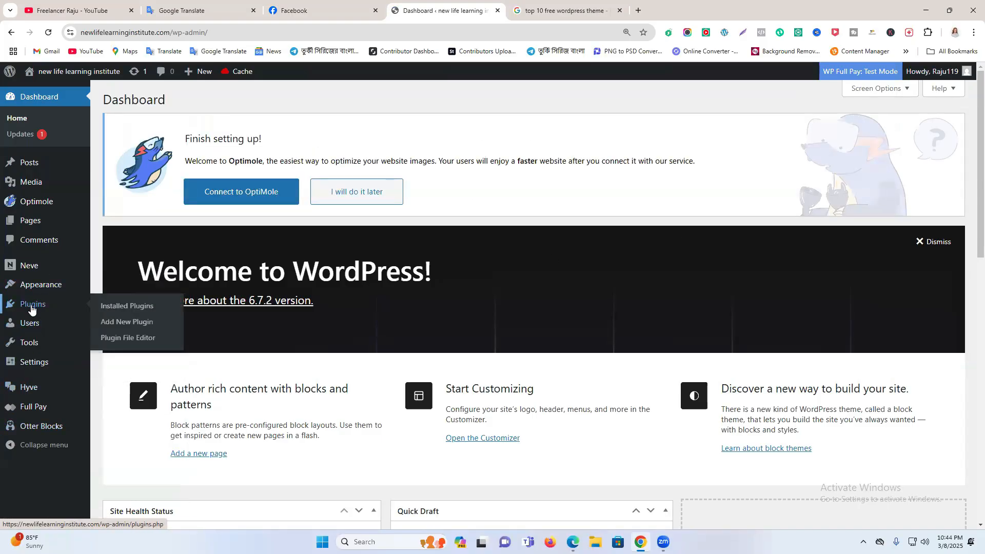
left_click(32, 309)
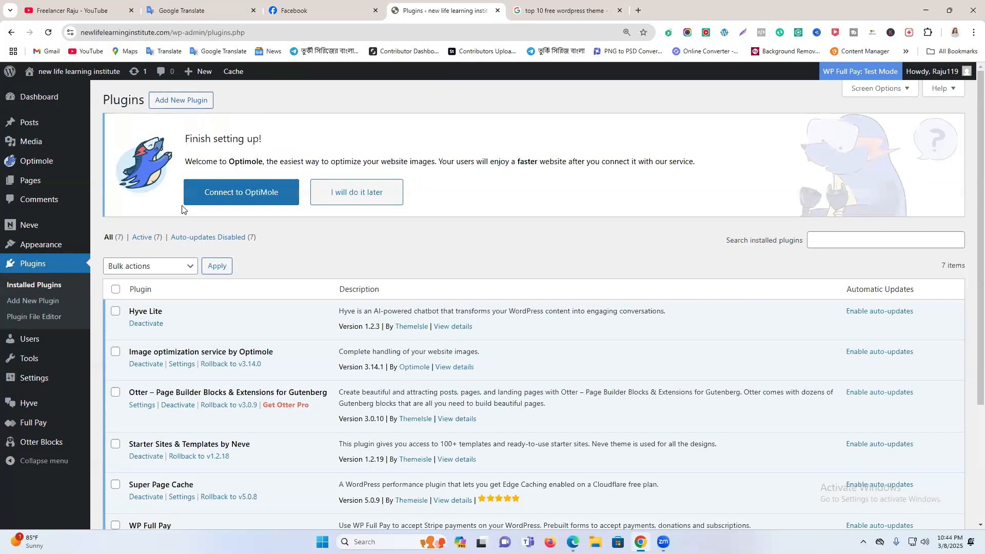
left_click(194, 100)
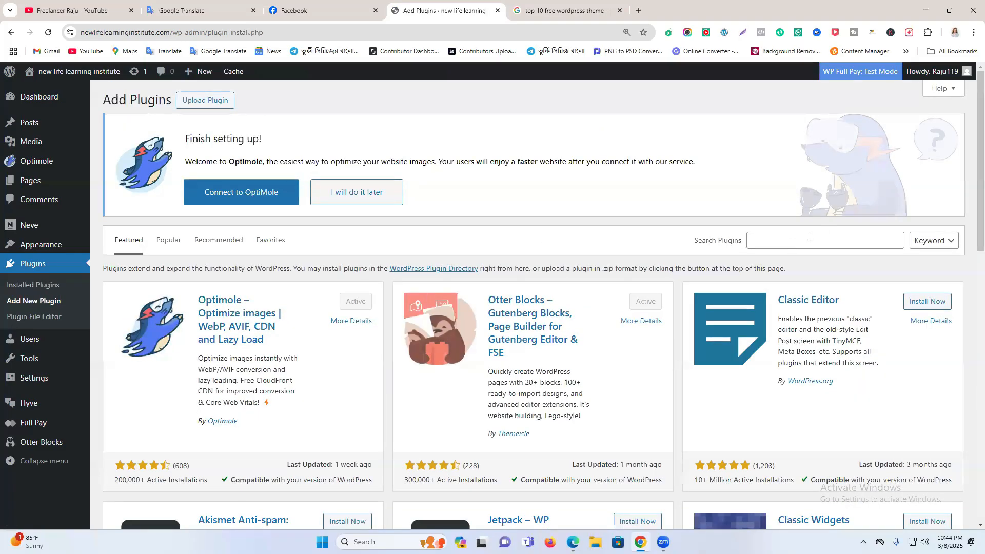
- Close the browser tab holding the "top 10 free wordpress theme" search and return to adding plugins
left_click(810, 237)
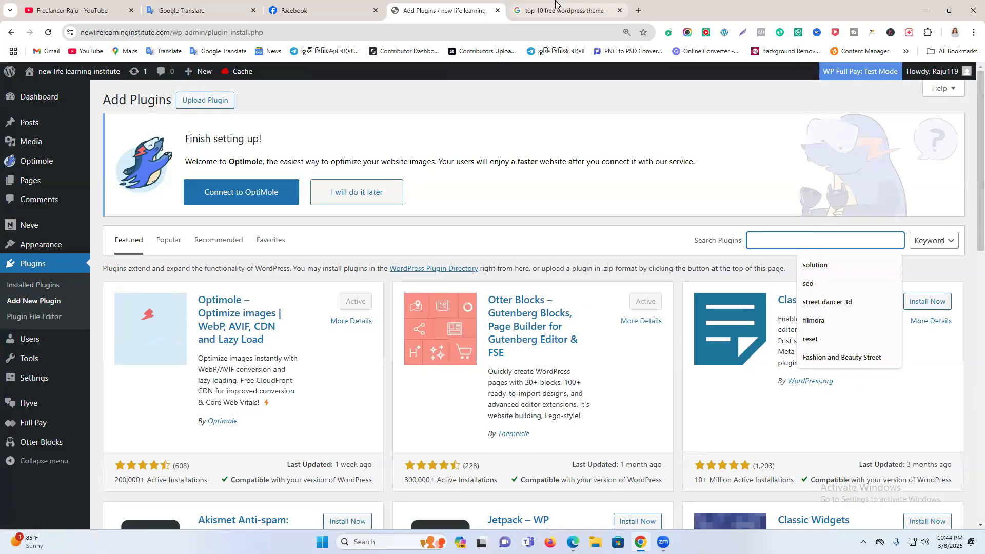
left_click(556, 7)
left_click(451, 4)
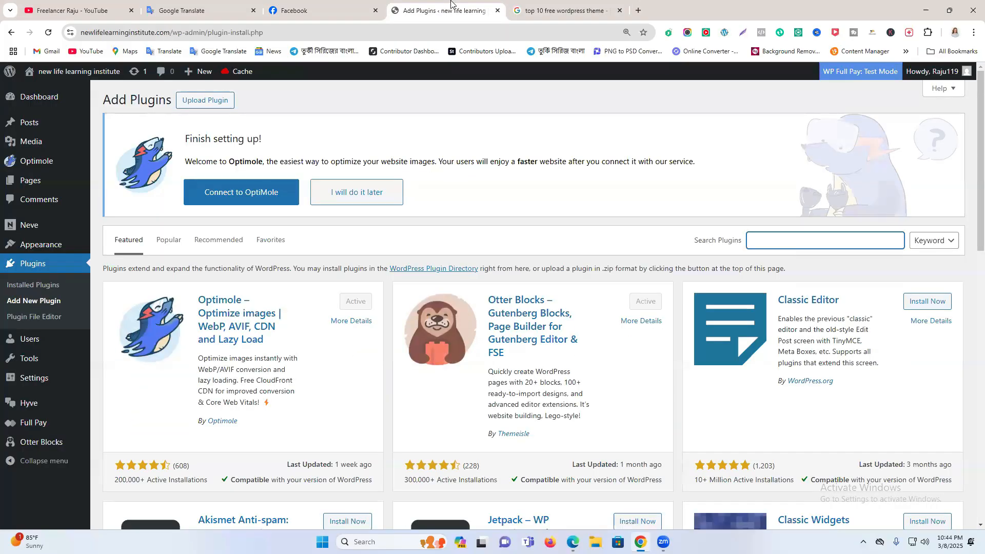
left_click(547, 4)
left_click(620, 11)
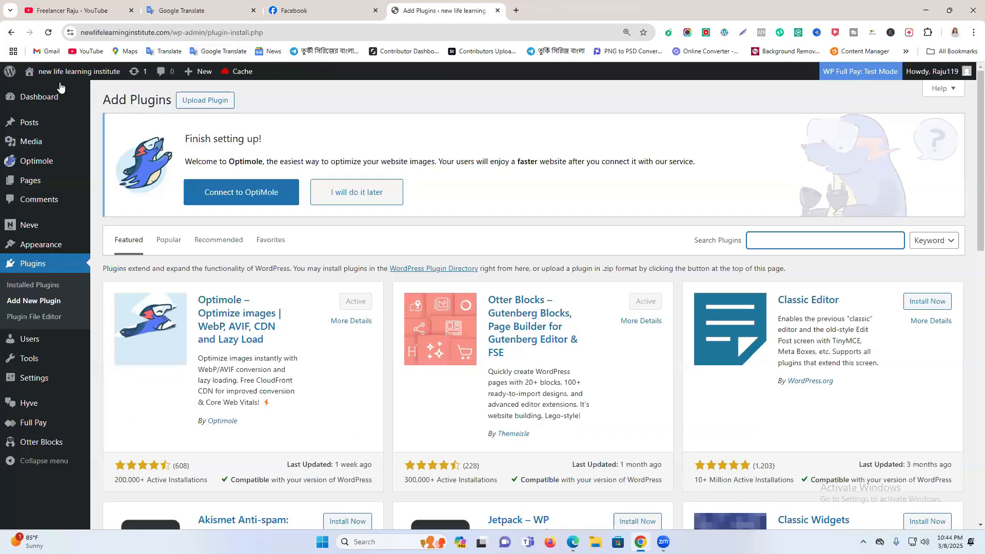
- Open the site's homepage in a new browser tab and look over its upper sections
right_click(40, 94)
left_click(77, 101)
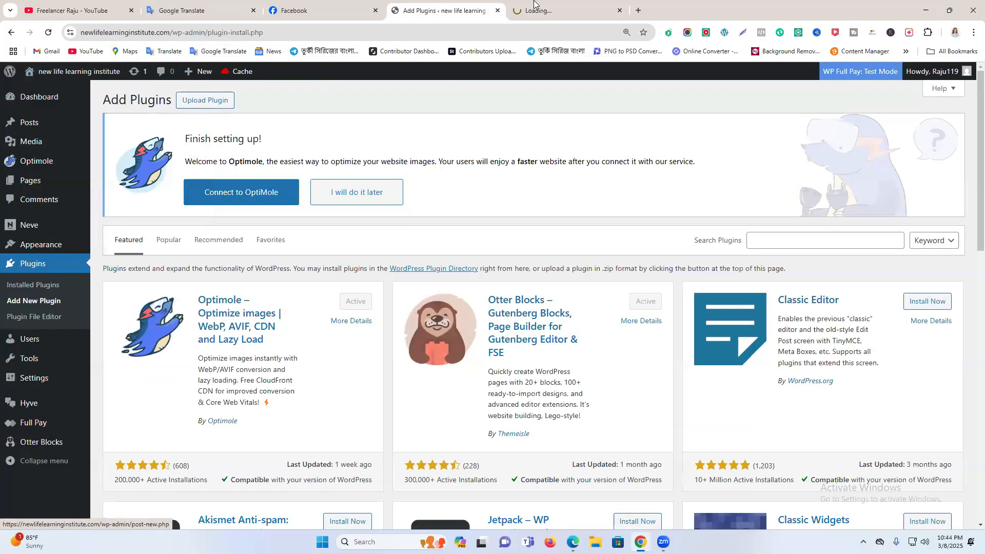
left_click(544, 10)
scroll(650, 218, "down", 10)
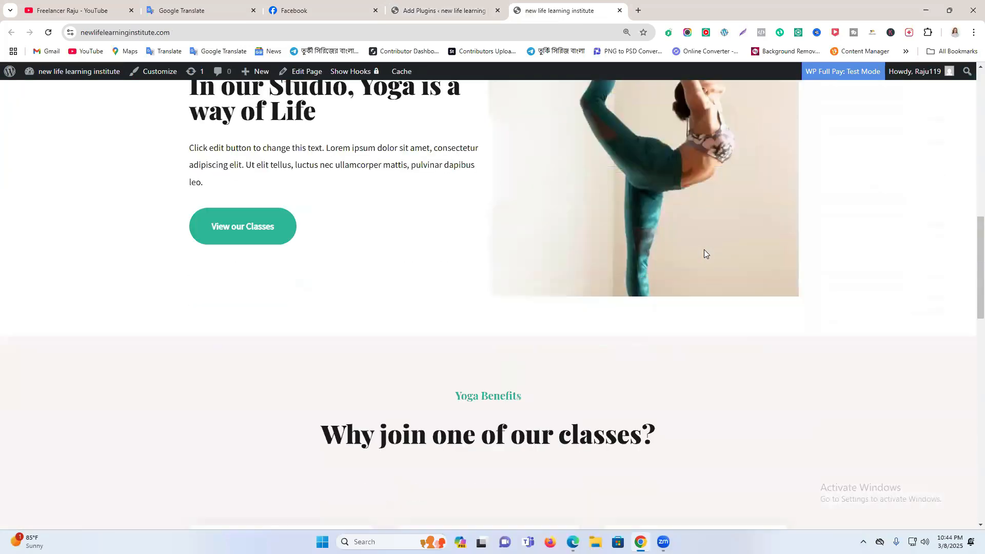
scroll(704, 249, "up", 9)
scroll(691, 262, "up", 1)
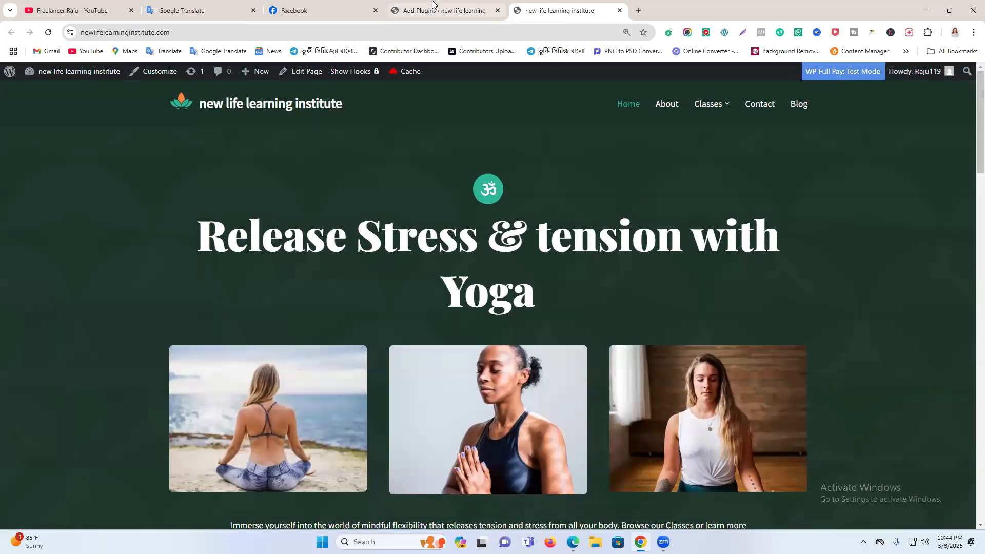
mouse_move(701, 105)
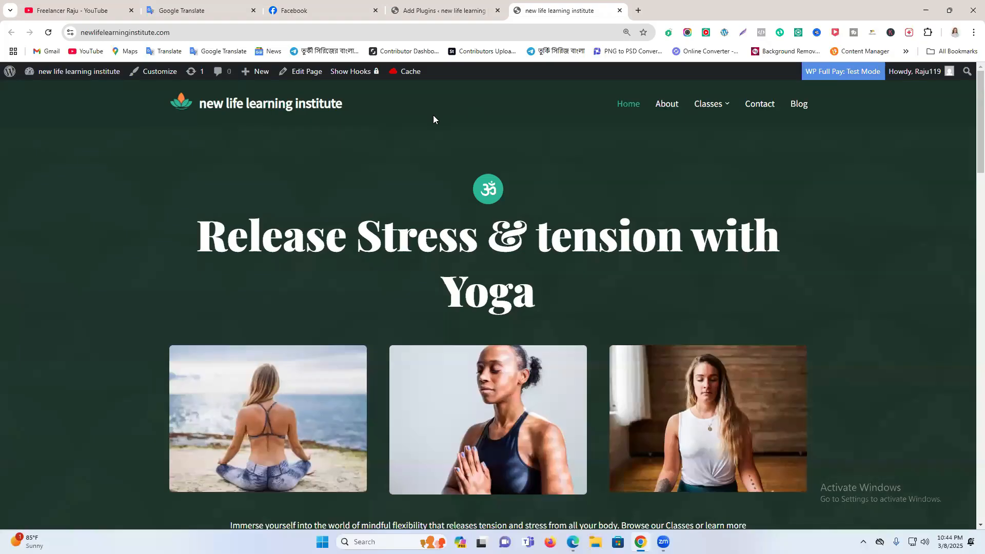
- Return to the page for adding plugins and search for "elementor"
left_click(444, 10)
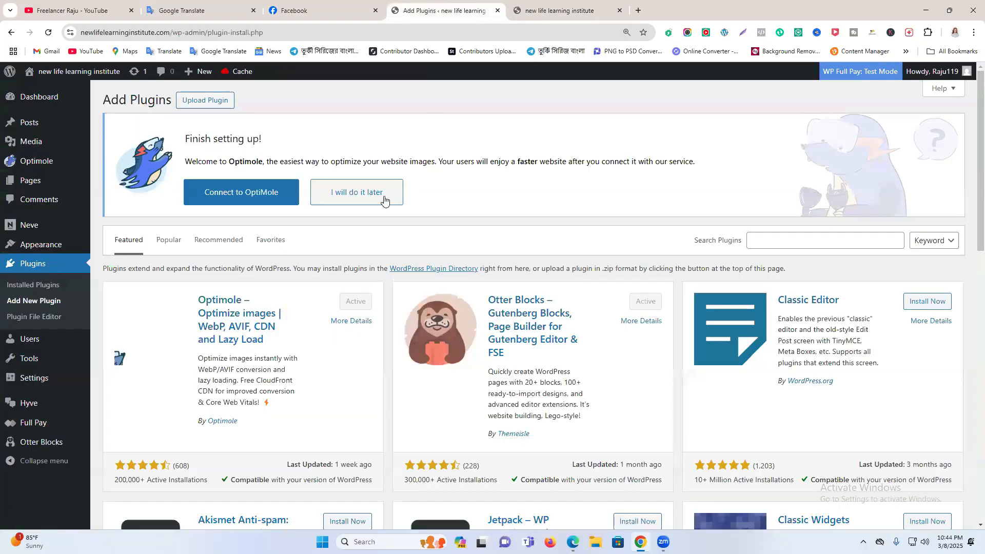
left_click(796, 243)
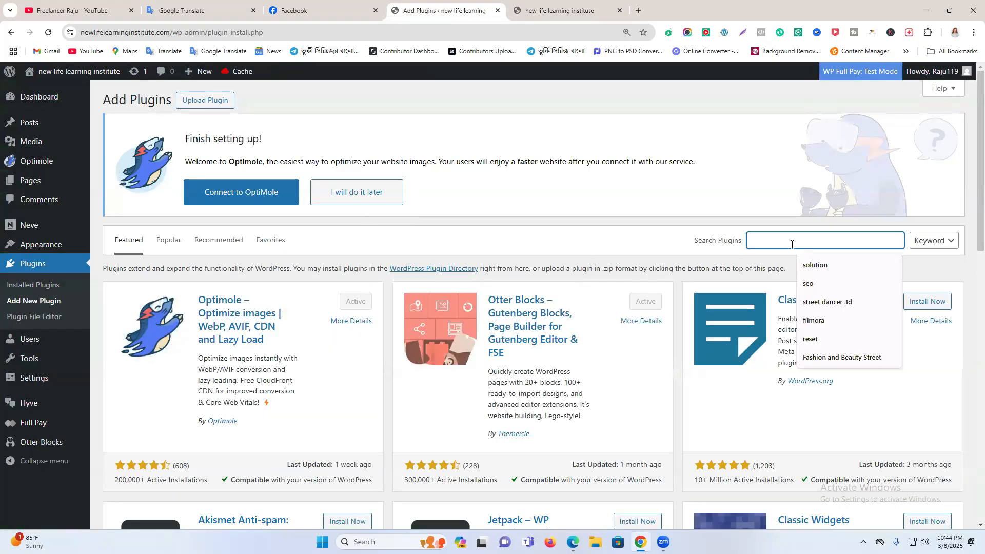
type("elem")
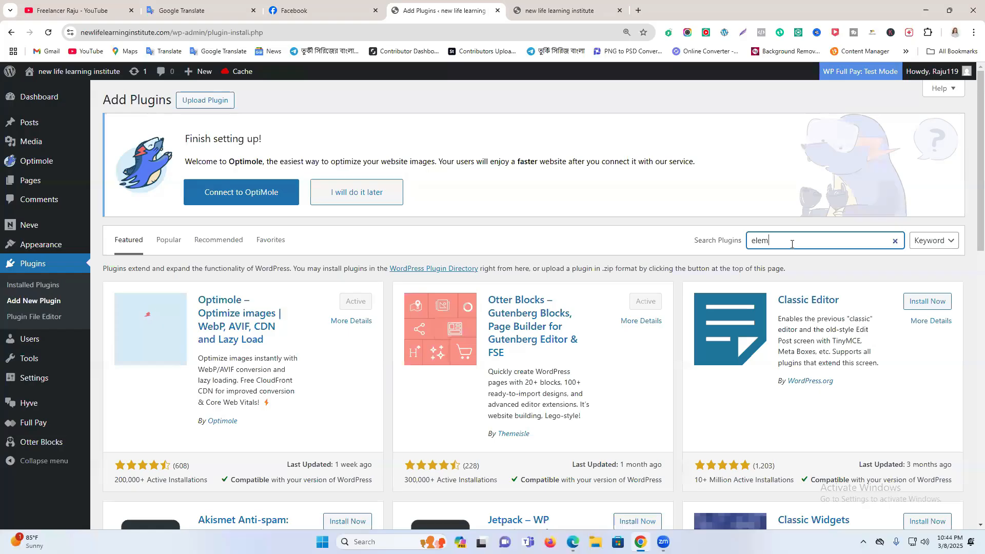
type("tor")
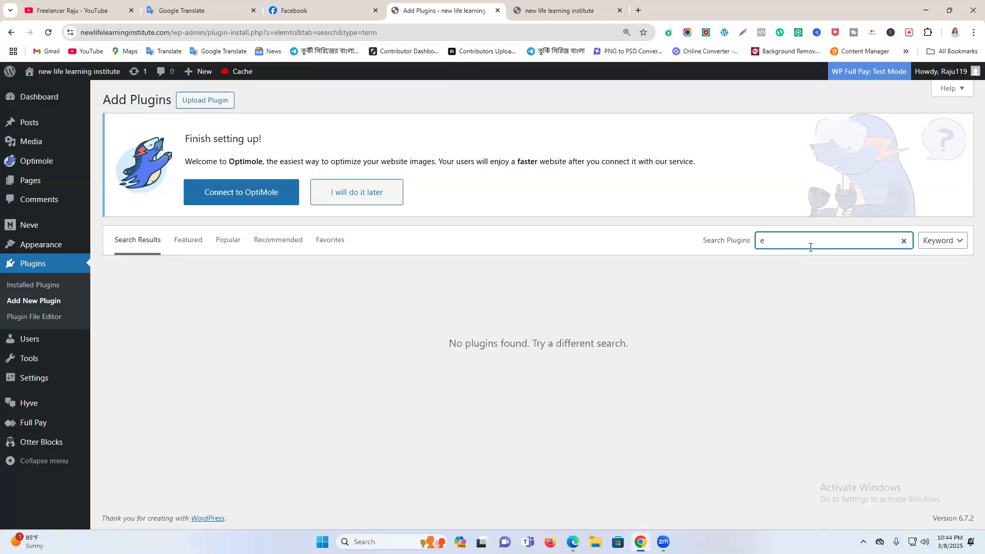
type("le")
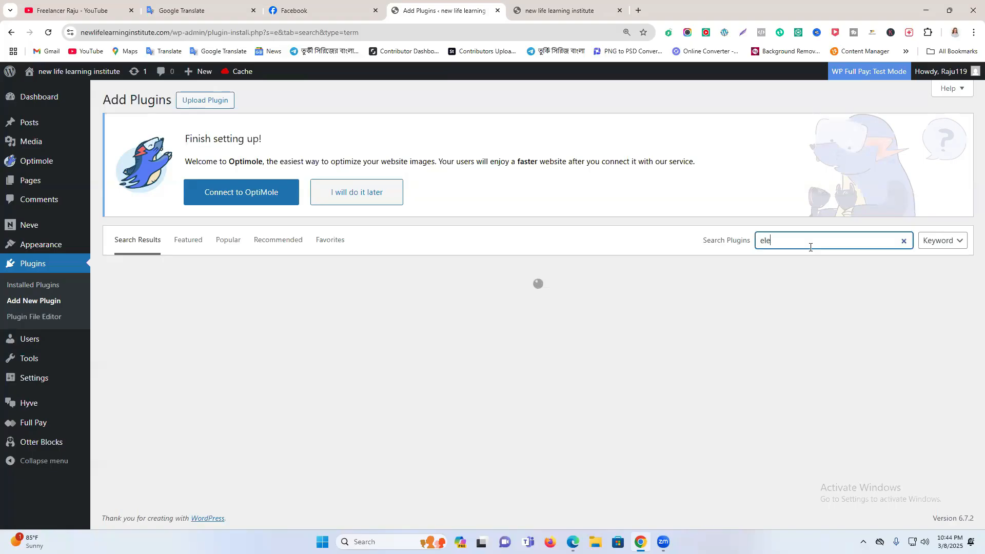
type("ment")
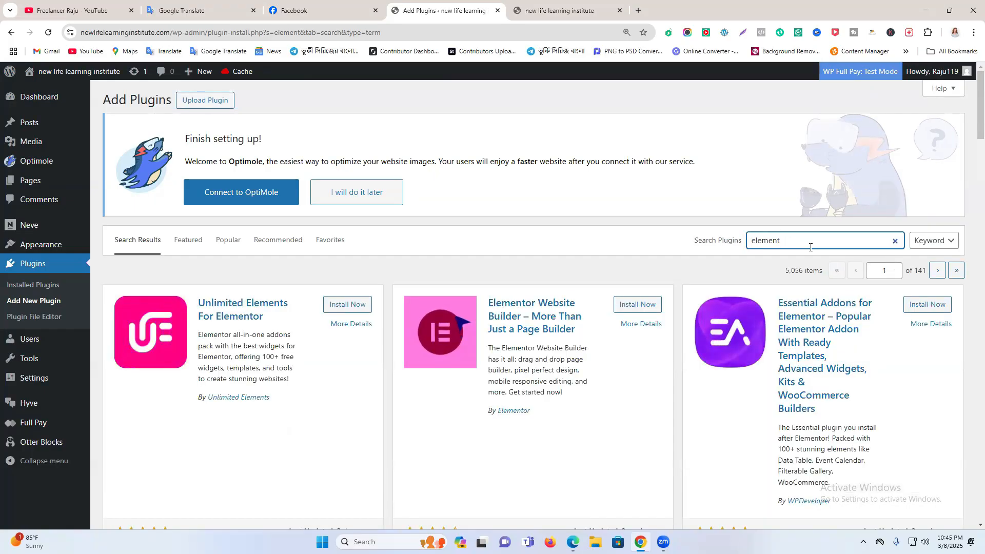
type("or")
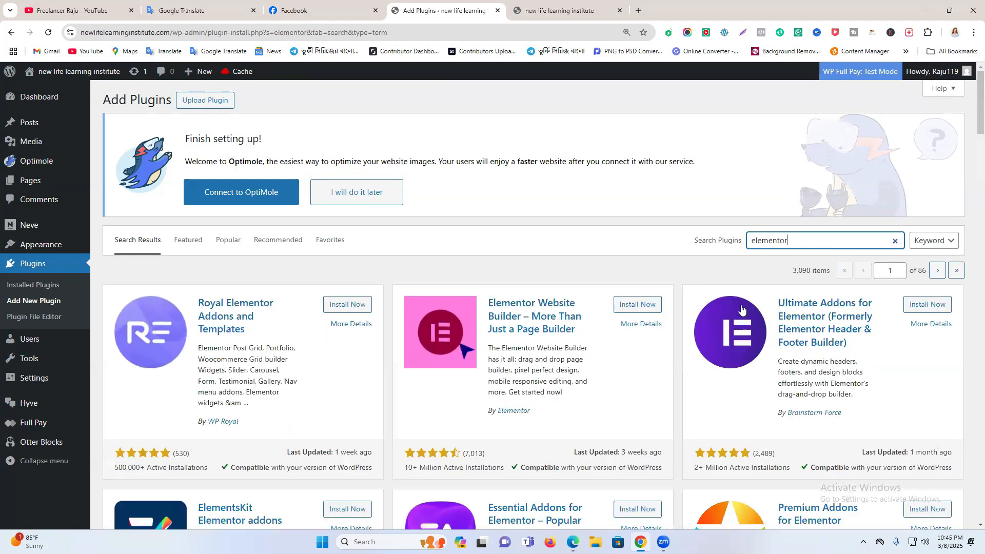
- Install the Elementor Website Builder and ElementsKit Elementor addons plugins from the search results
double_click(804, 238)
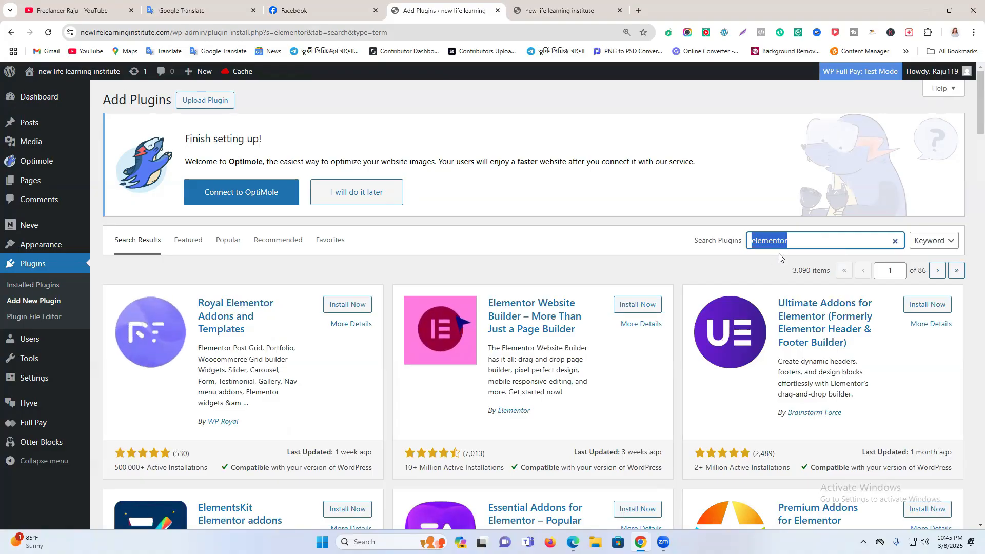
left_click(627, 308)
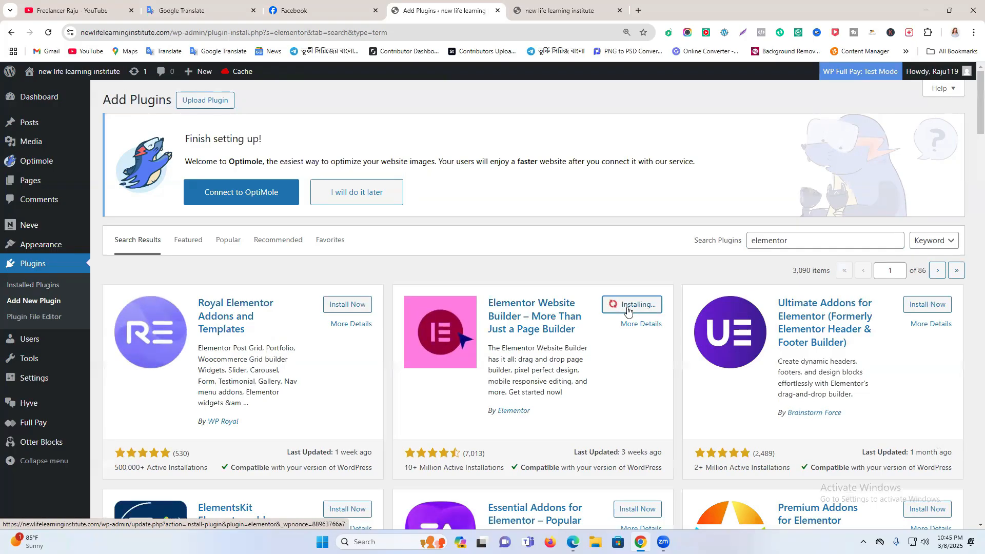
scroll(617, 319, "down", 2)
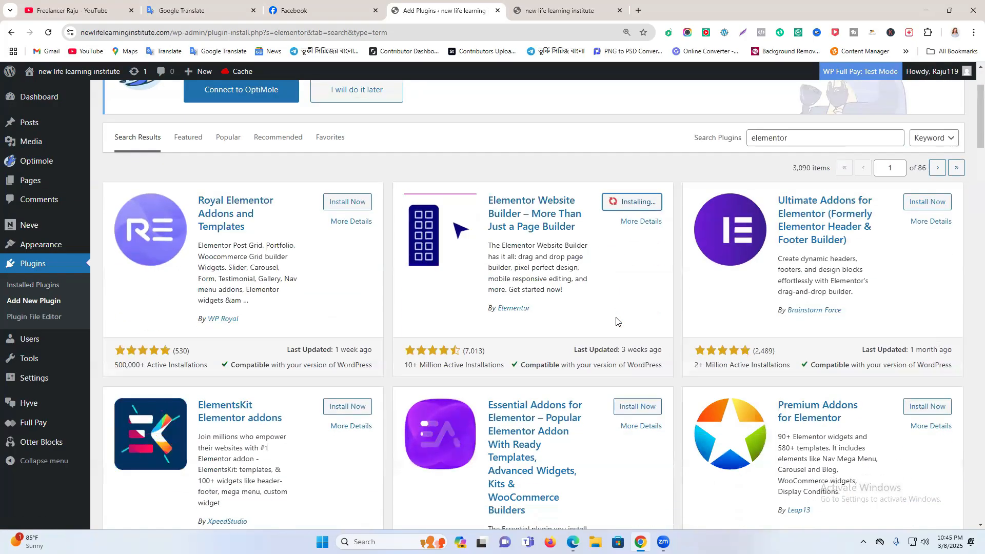
left_click(344, 406)
- Install the Starter Templates plugin by Brainstorm Force and the Master Addons plugin for Elementor
scroll(361, 409, "down", 7)
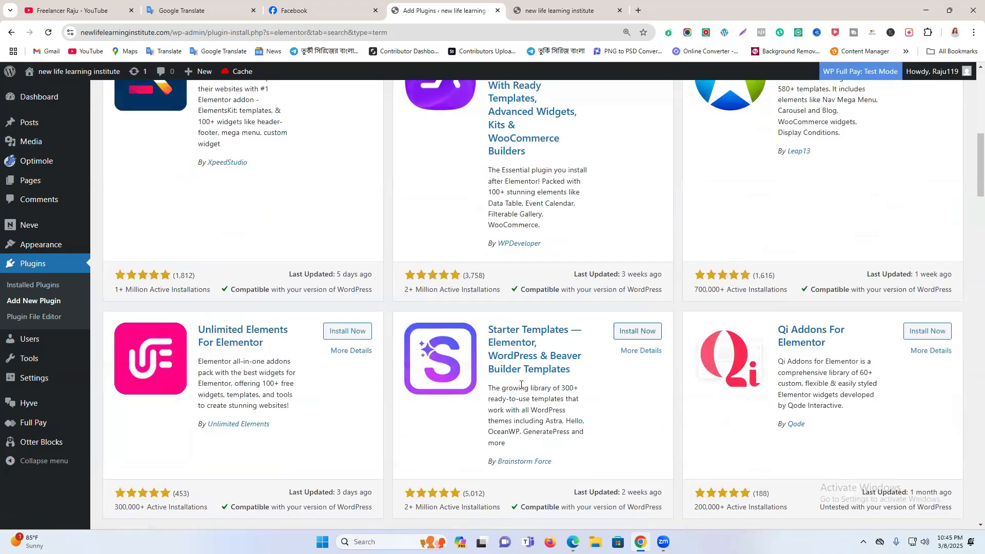
left_click(618, 332)
scroll(539, 373, "down", 4)
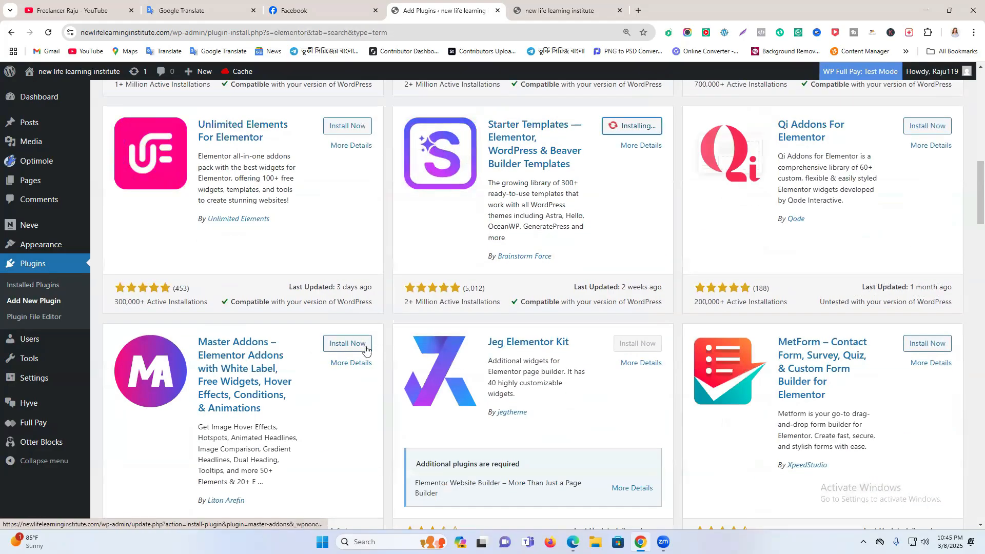
left_click(366, 350)
- Look through the remaining Elementor-related plugins in the search results, then go back to the first ones
scroll(539, 341, "down", 4)
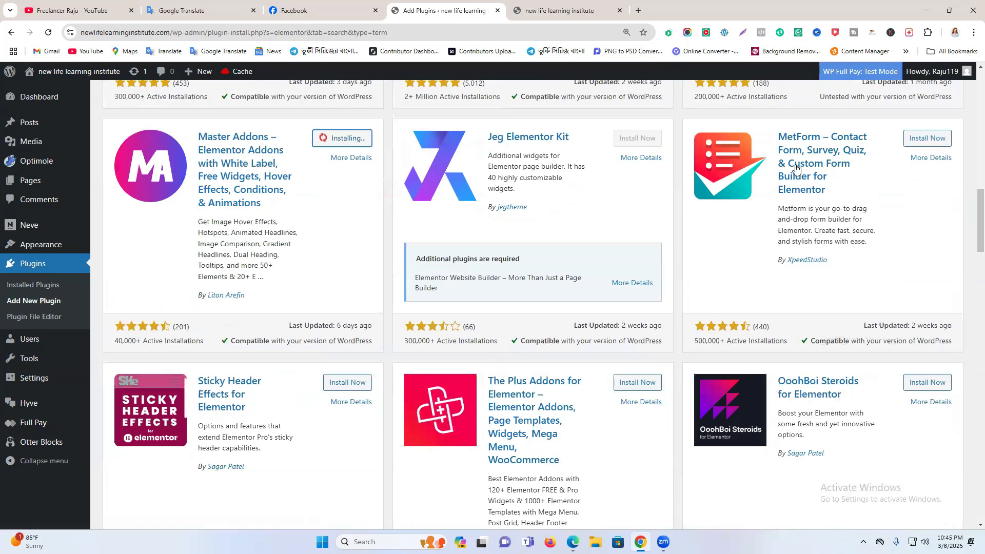
scroll(756, 240, "down", 4)
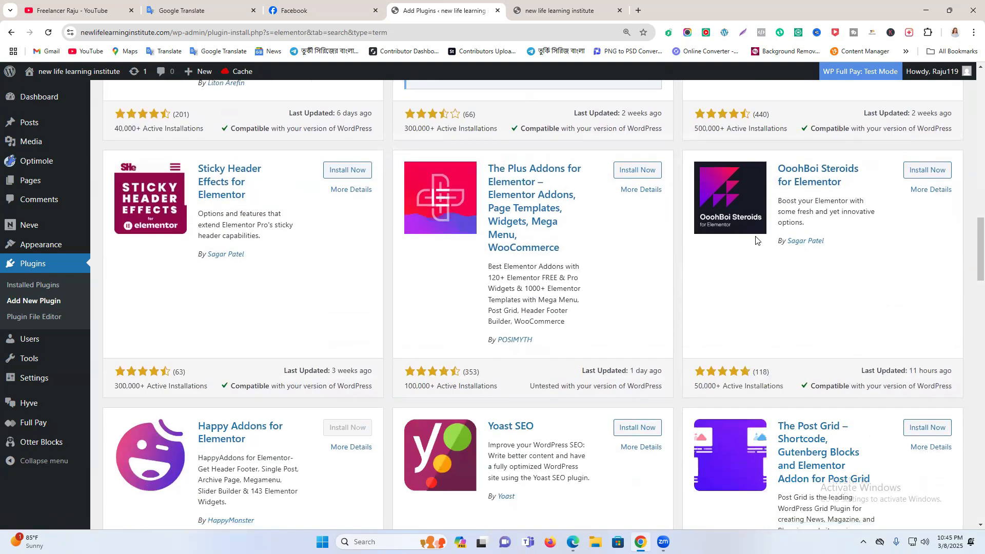
scroll(756, 240, "down", 3)
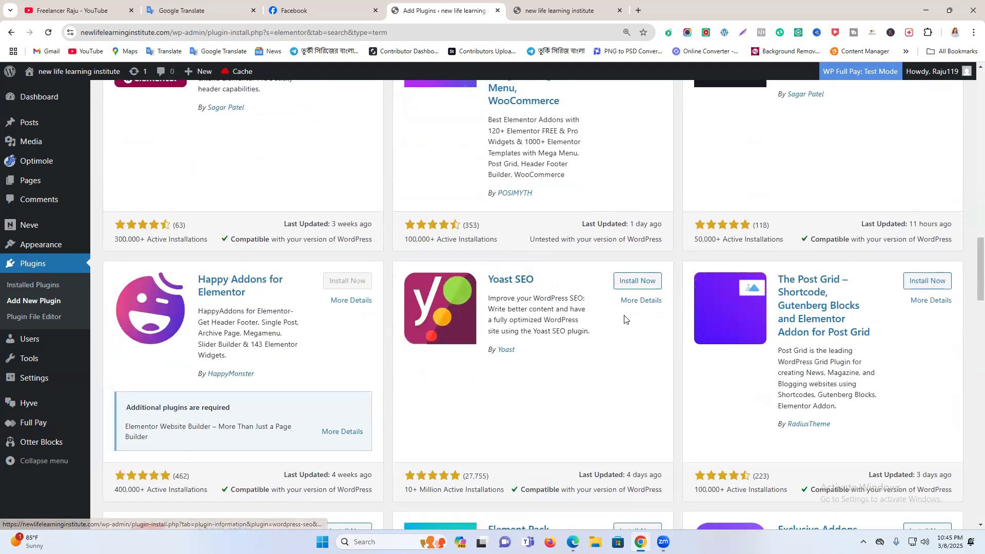
scroll(794, 288, "down", 5)
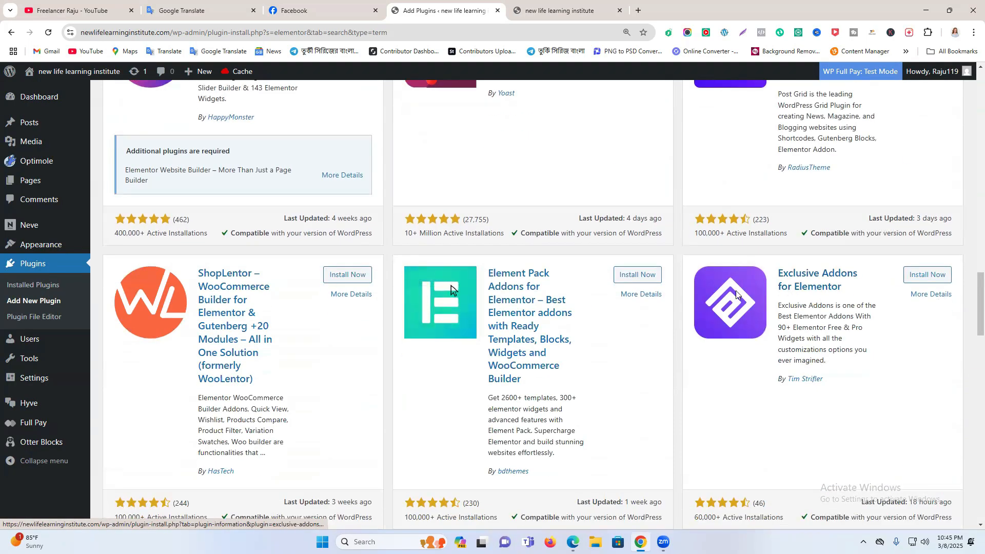
scroll(431, 289, "down", 1)
scroll(431, 289, "down", 7)
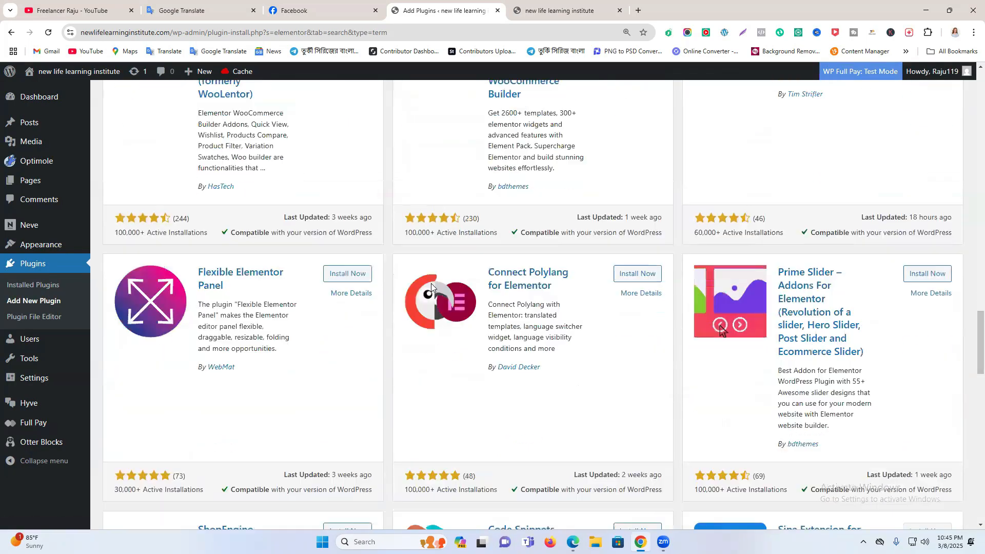
scroll(431, 285, "up", 5)
scroll(431, 287, "up", 10)
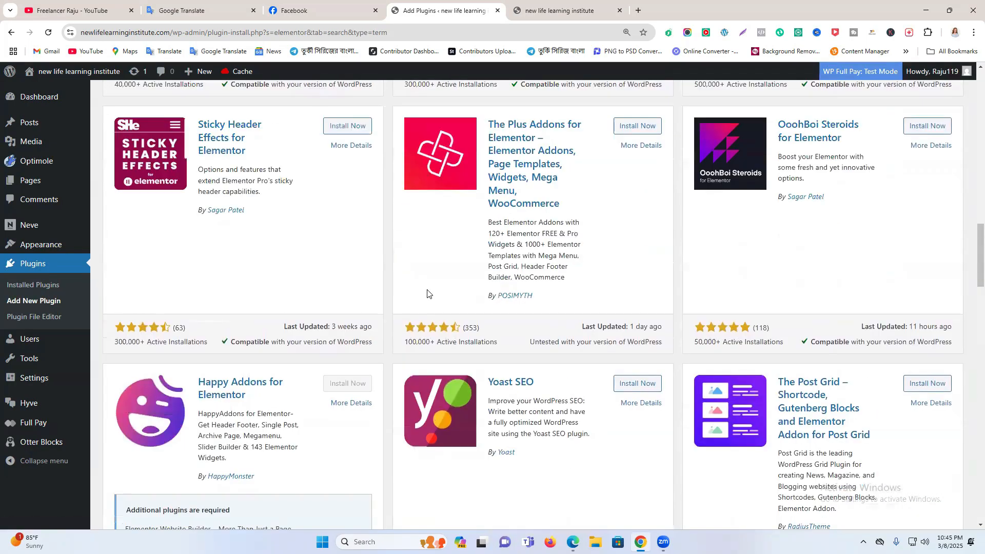
scroll(390, 298, "up", 4)
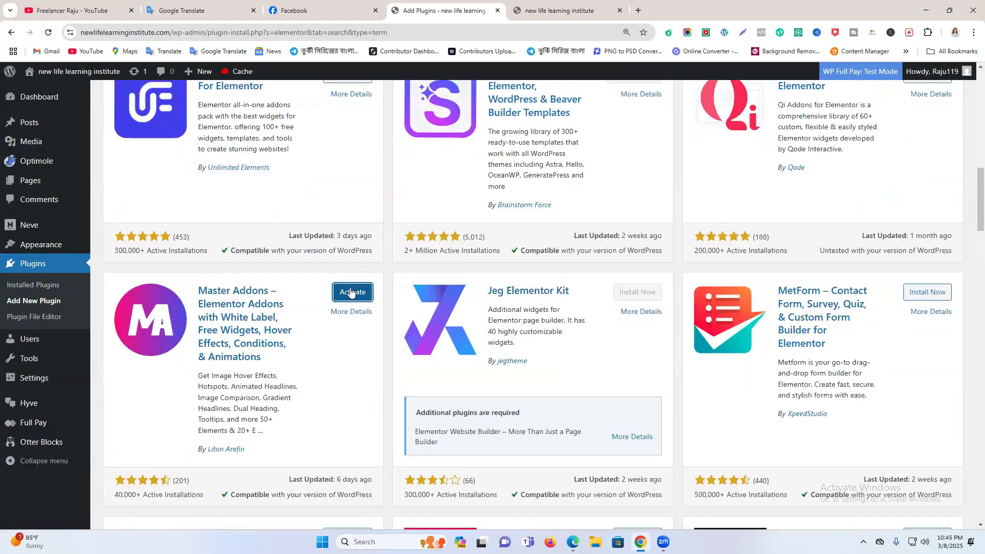
scroll(459, 339, "up", 5)
scroll(458, 339, "up", 8)
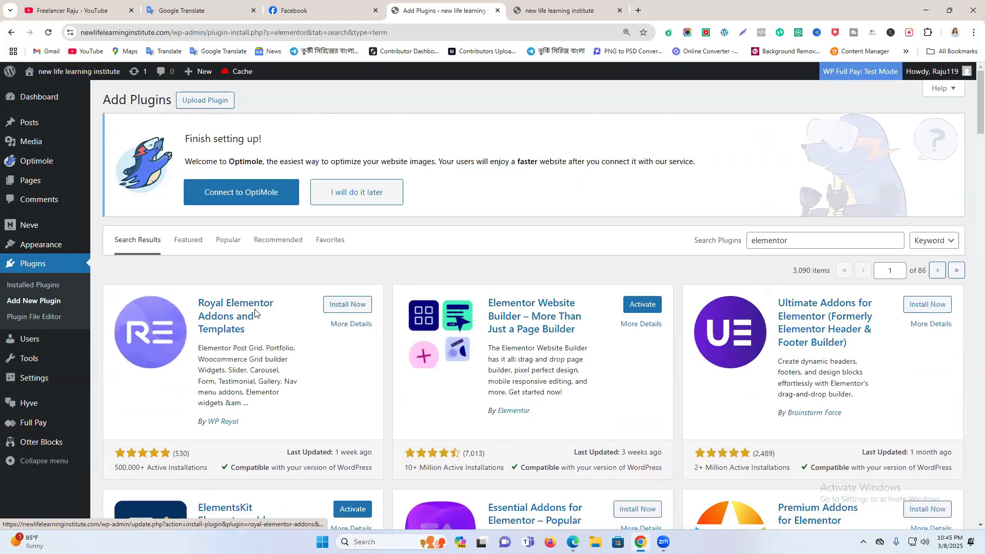
- Install the Royal Elementor Addons and Templates plugin
left_click(367, 308)
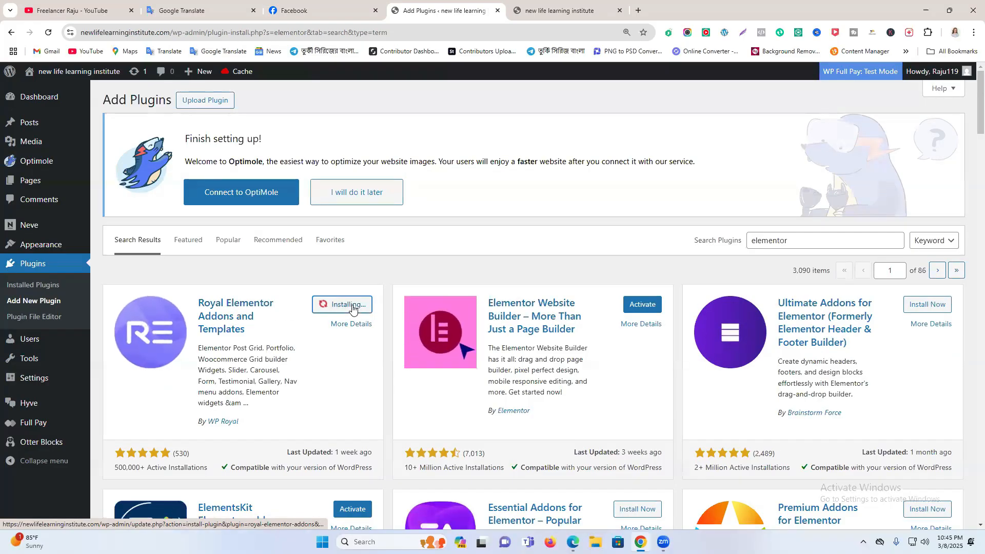
scroll(351, 309, "down", 5)
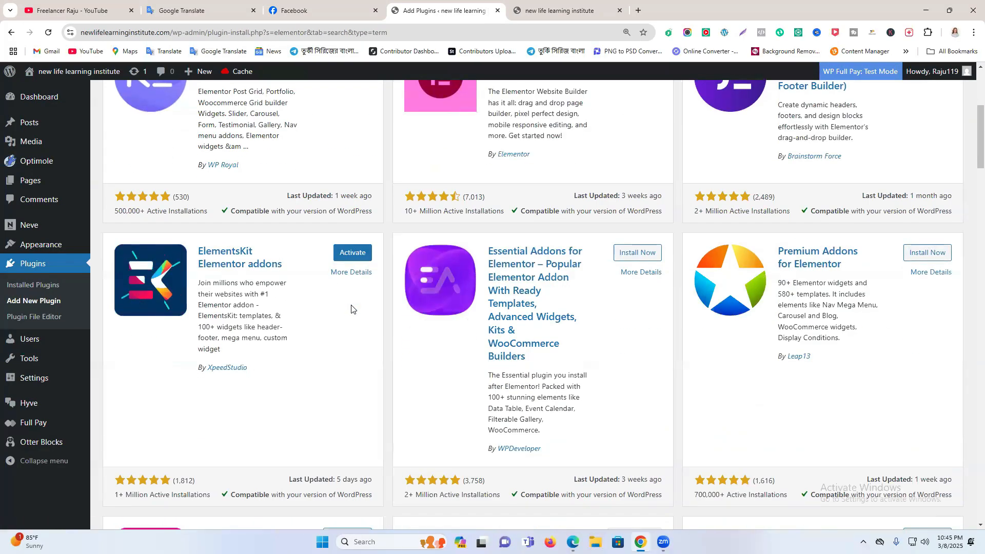
- Install the Essential Addons for Elementor and Premium Addons for Elementor plugins from the search results
left_click(642, 254)
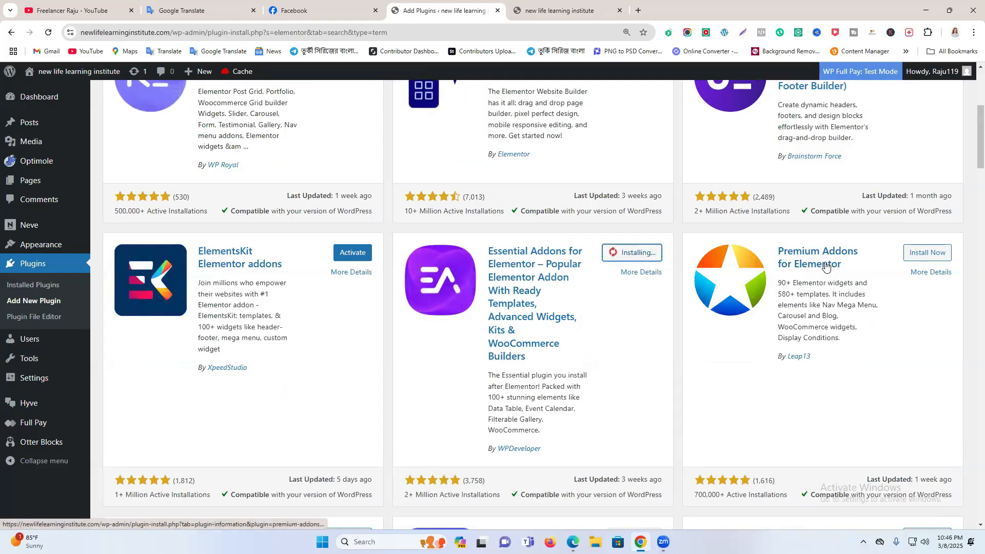
left_click(937, 254)
scroll(942, 318, "down", 4)
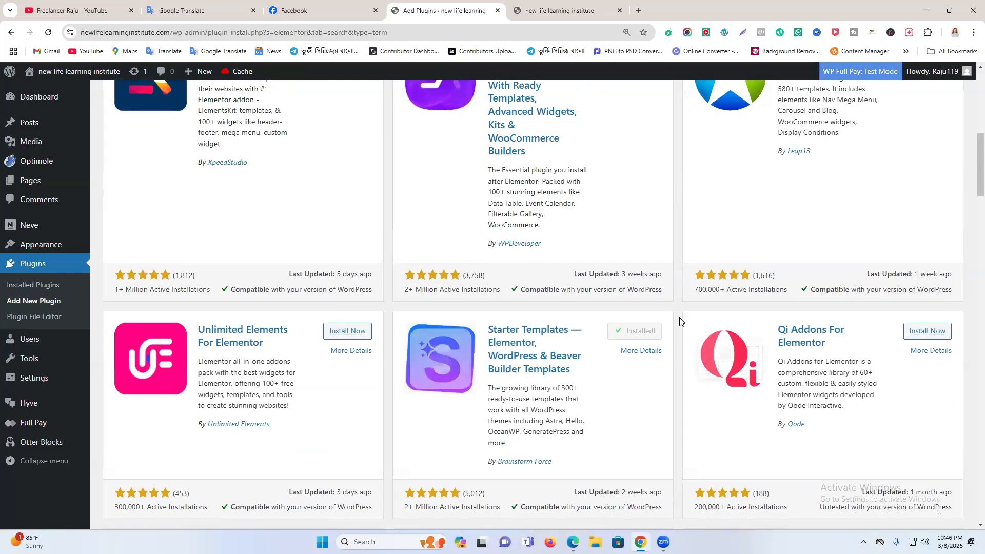
scroll(822, 342, "down", 5)
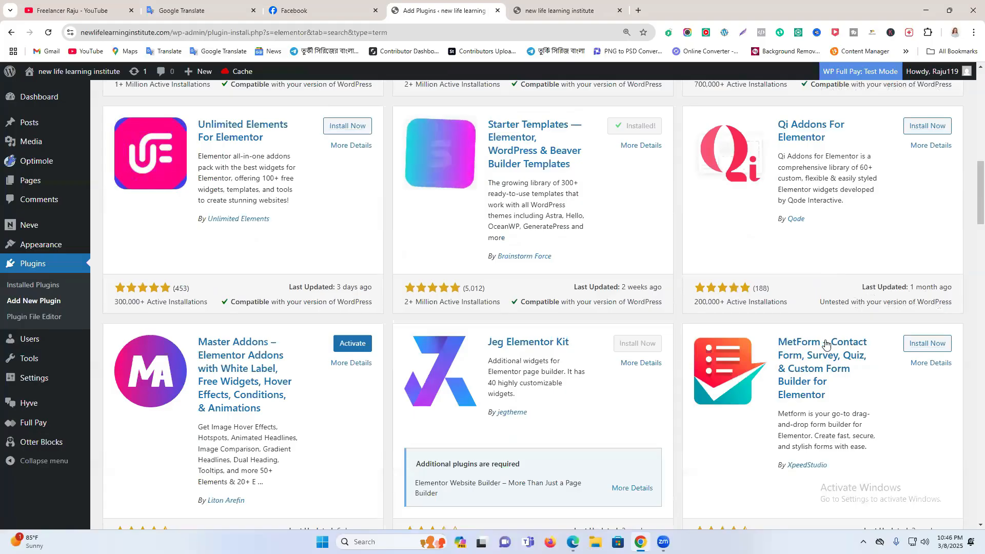
scroll(813, 343, "up", 8)
scroll(813, 342, "up", 5)
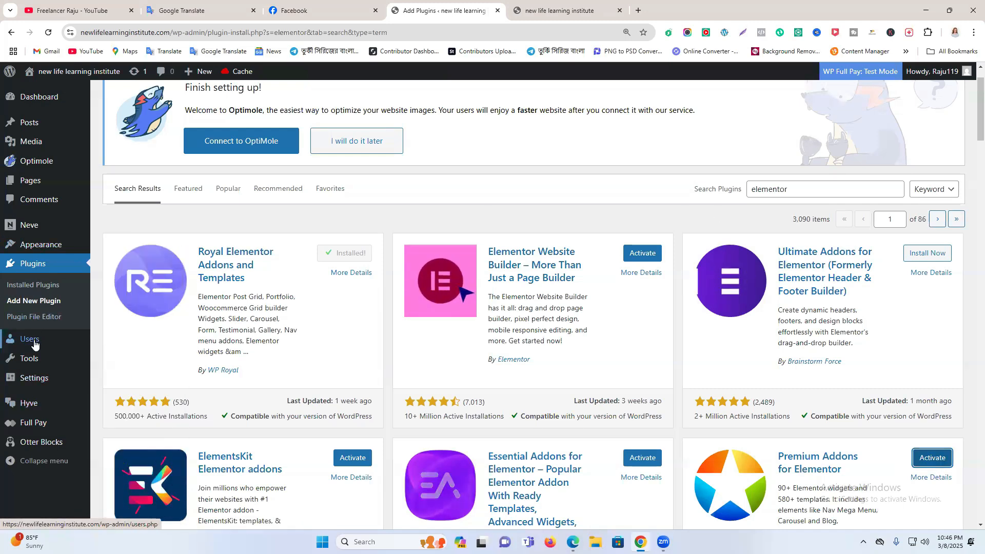
- Select all plugins in the installed plugins list and activate them with a bulk action
left_click(30, 263)
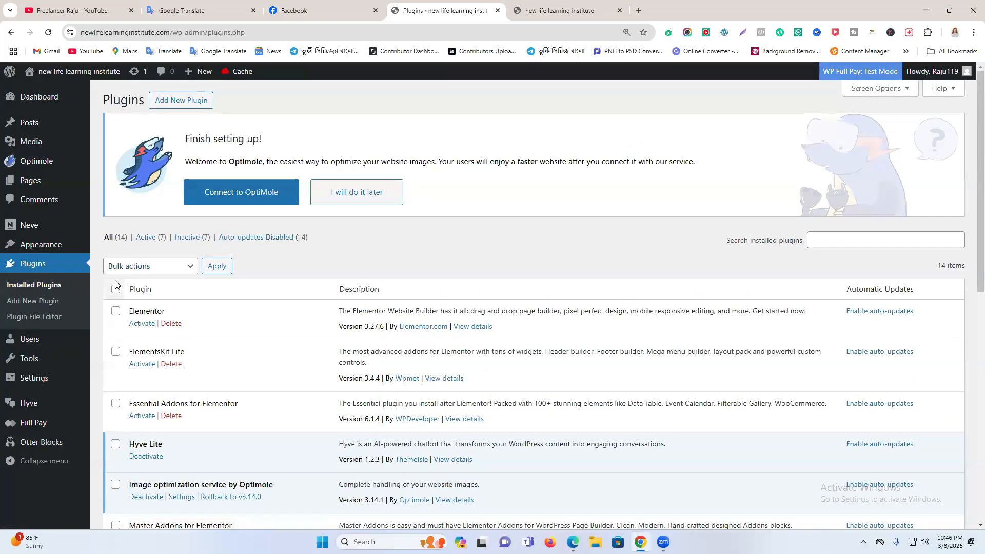
left_click(123, 271)
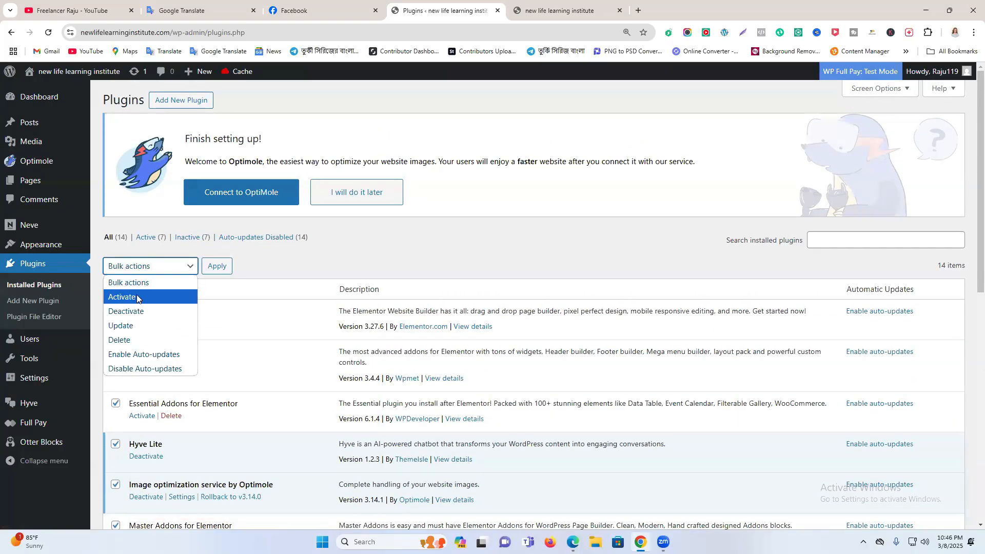
left_click(138, 299)
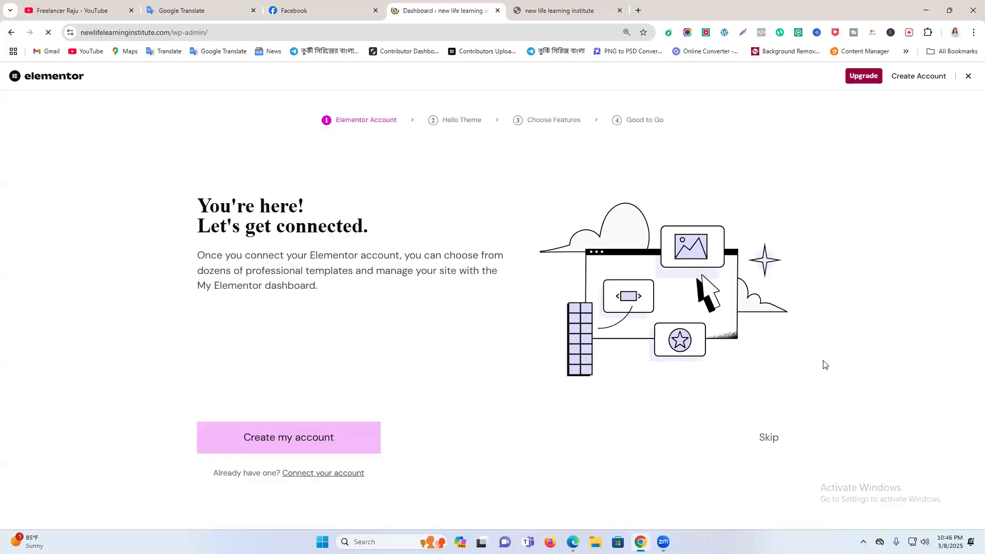
scroll(400, 318, "down", 3)
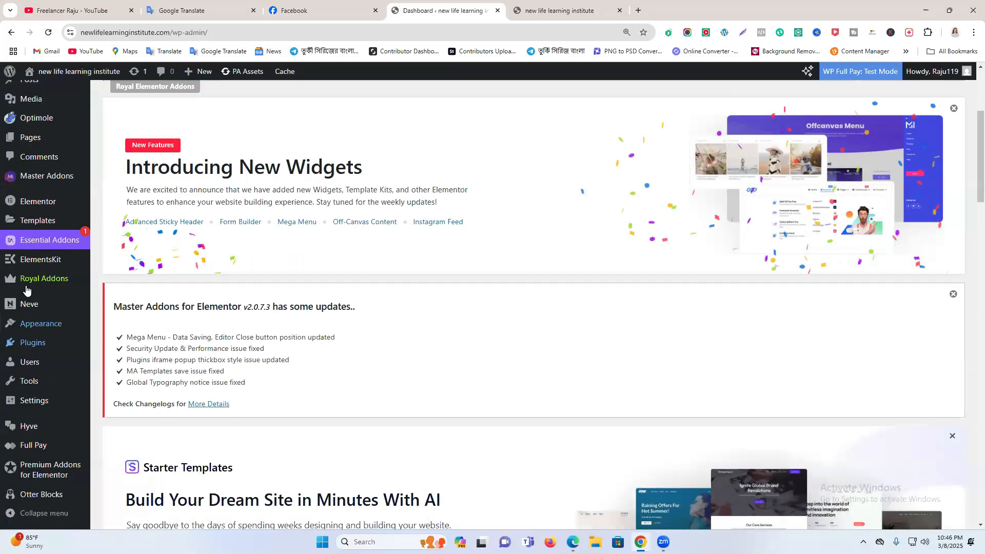
scroll(4, 346, "up", 4)
- Open the site's Home page in the block editor and dismiss the Otter Blocks welcome popup
left_click(563, 10)
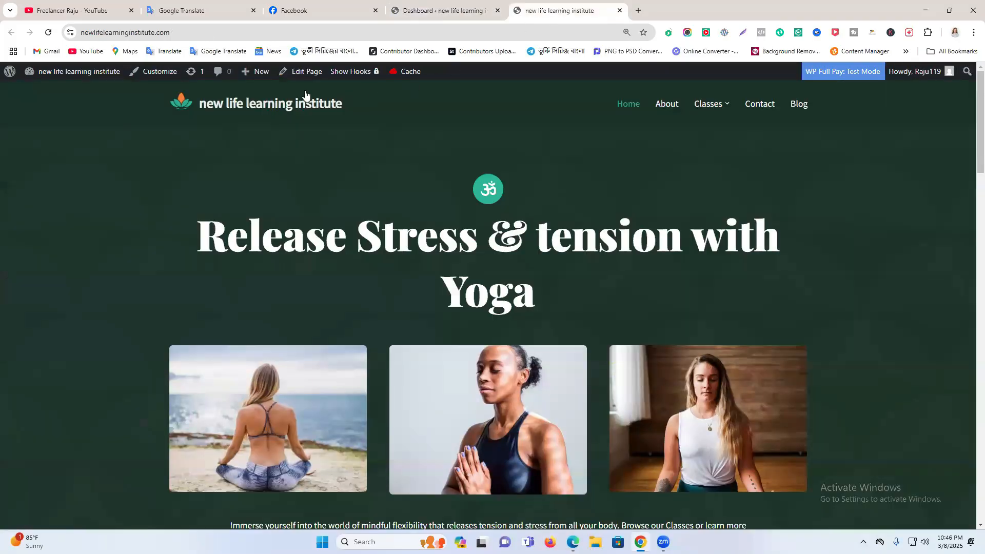
left_click(477, 8)
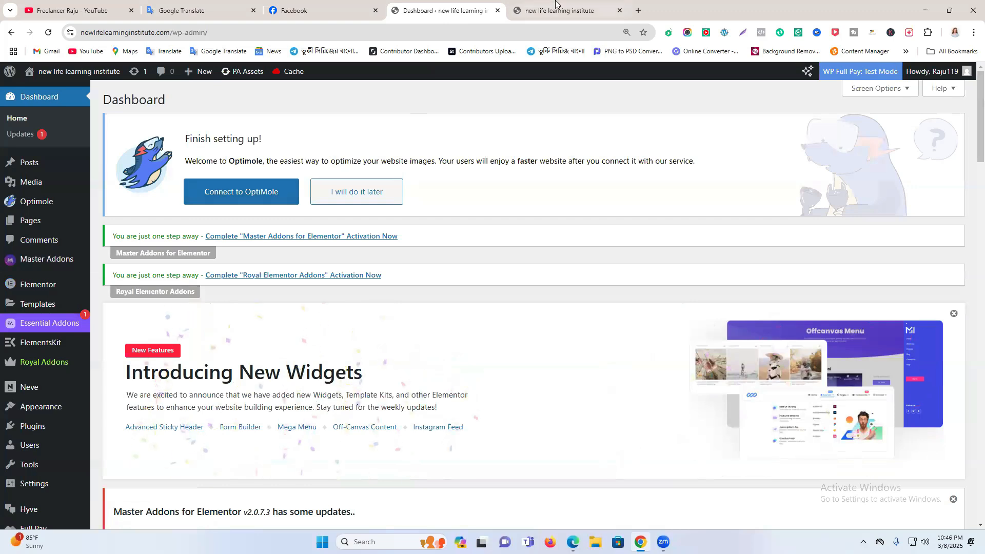
left_click(586, 4)
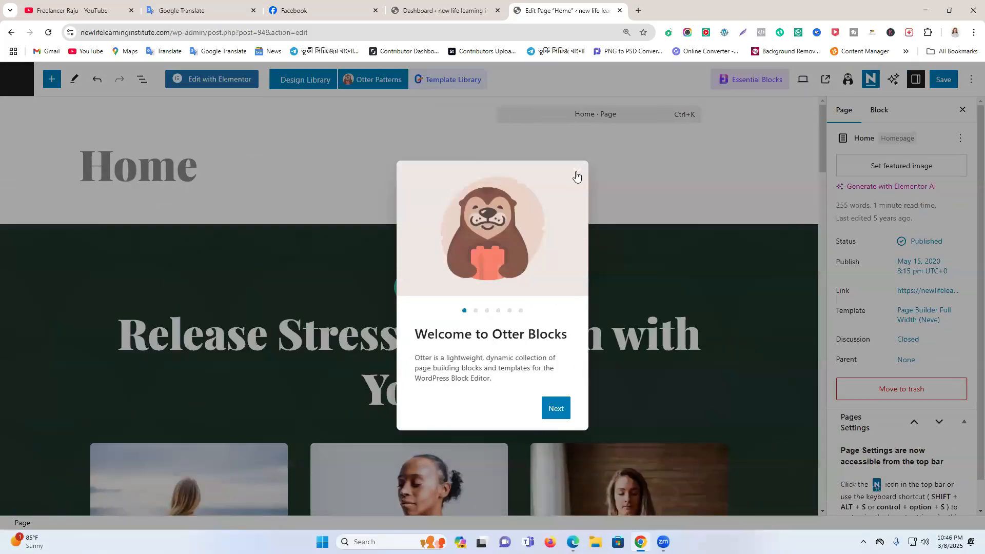
left_click(576, 175)
- Delete the "Release Stress & tension with Yoga" hero section from the Home page
scroll(461, 308, "down", 8)
scroll(546, 278, "up", 1)
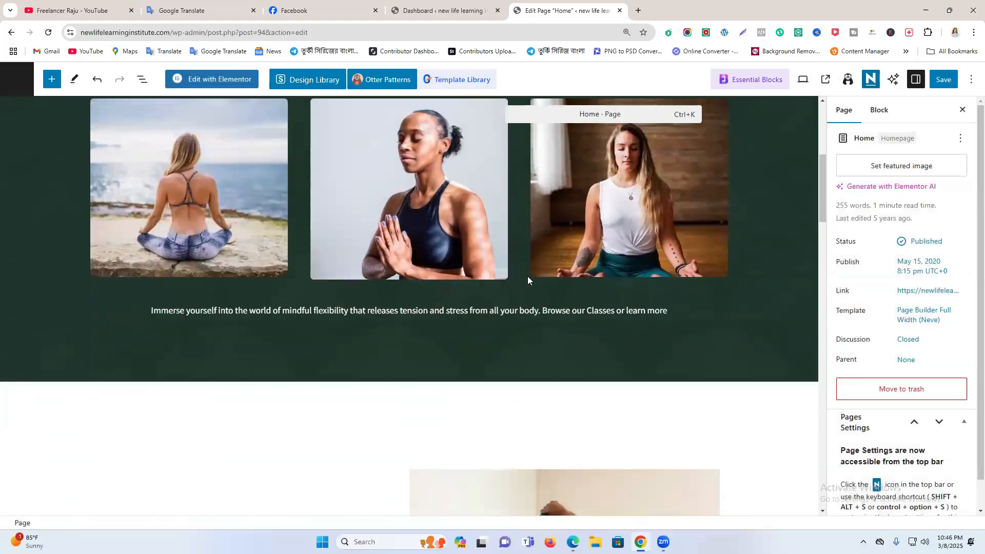
scroll(528, 278, "up", 6)
left_click(455, 268)
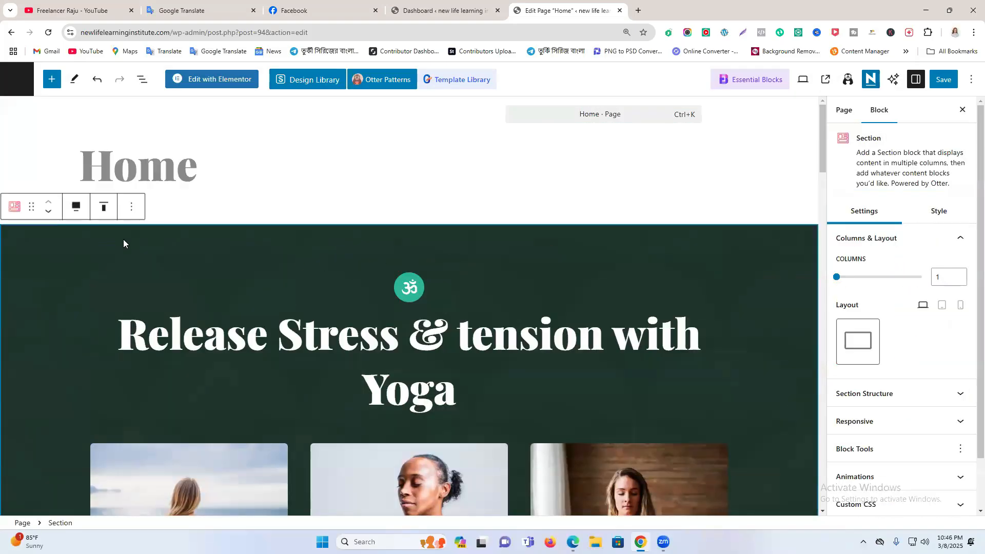
left_click(132, 207)
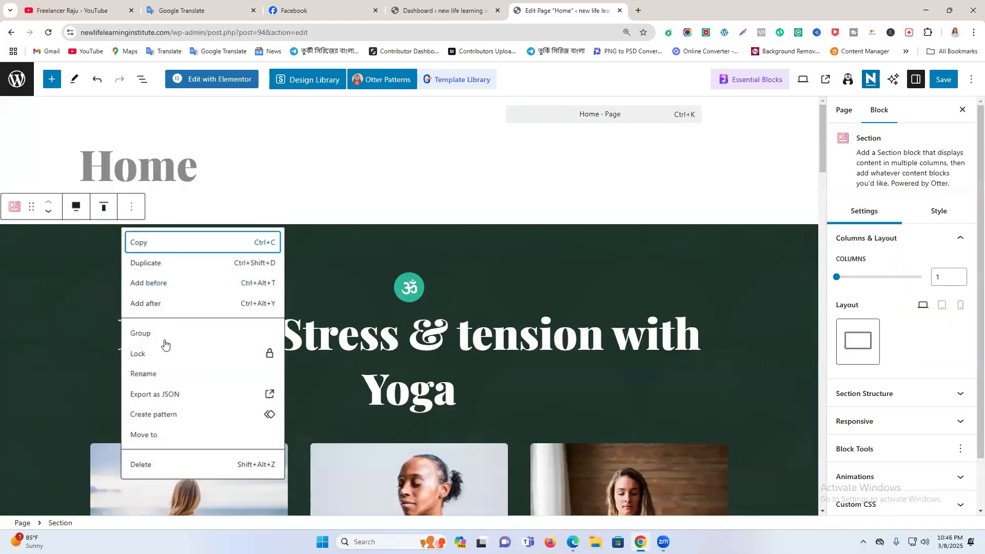
left_click(157, 466)
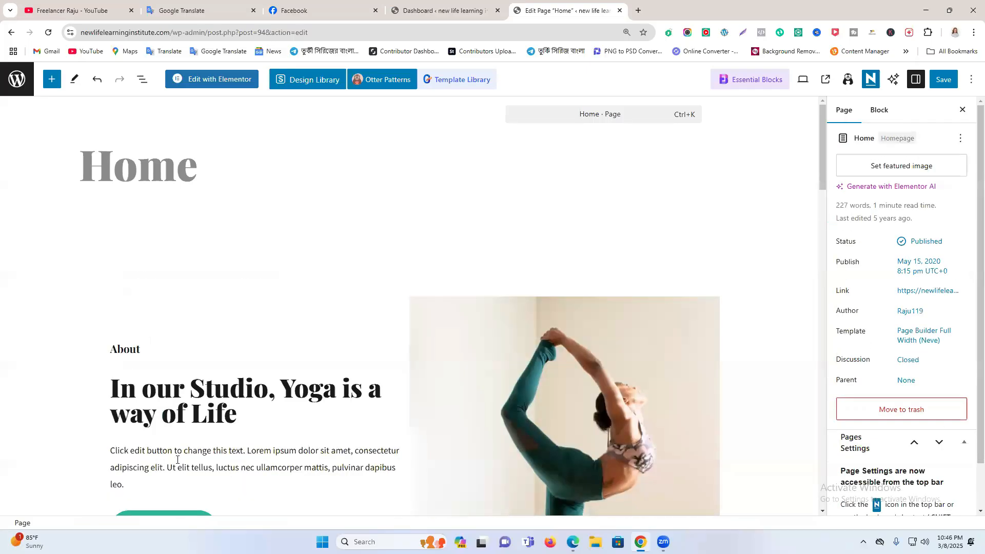
- Delete the About text column and the yoga photo from the section below the page title
left_click(214, 305)
left_click(241, 264)
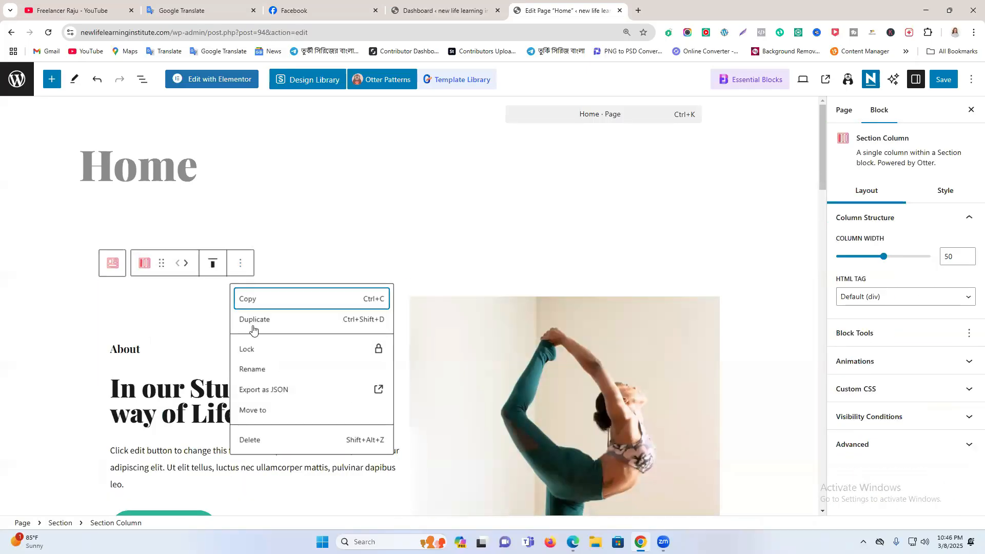
left_click(263, 441)
left_click(295, 324)
left_click(374, 151)
left_click(393, 465)
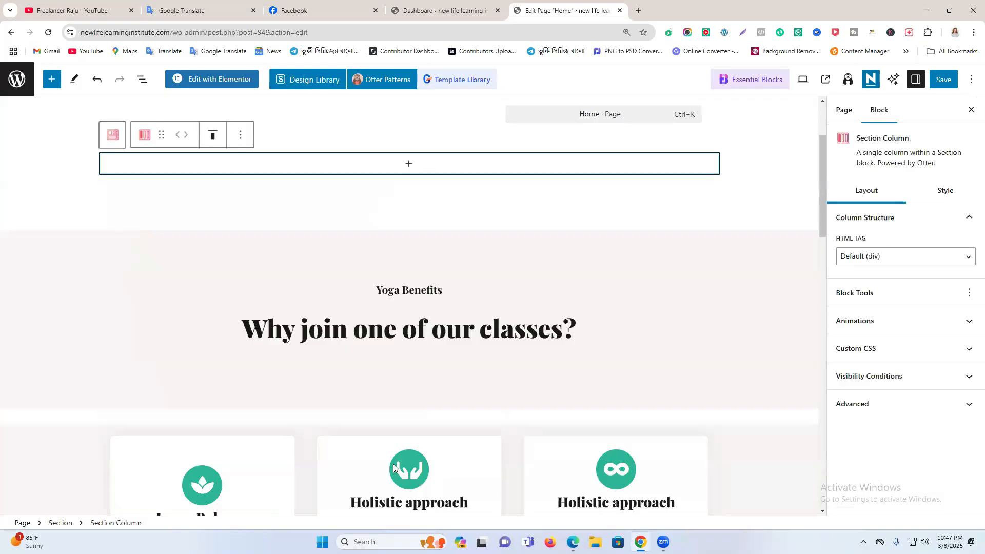
- Delete the "Why join one of our classes?" section and all remaining content sections from the Home page
left_click(477, 284)
left_click(622, 253)
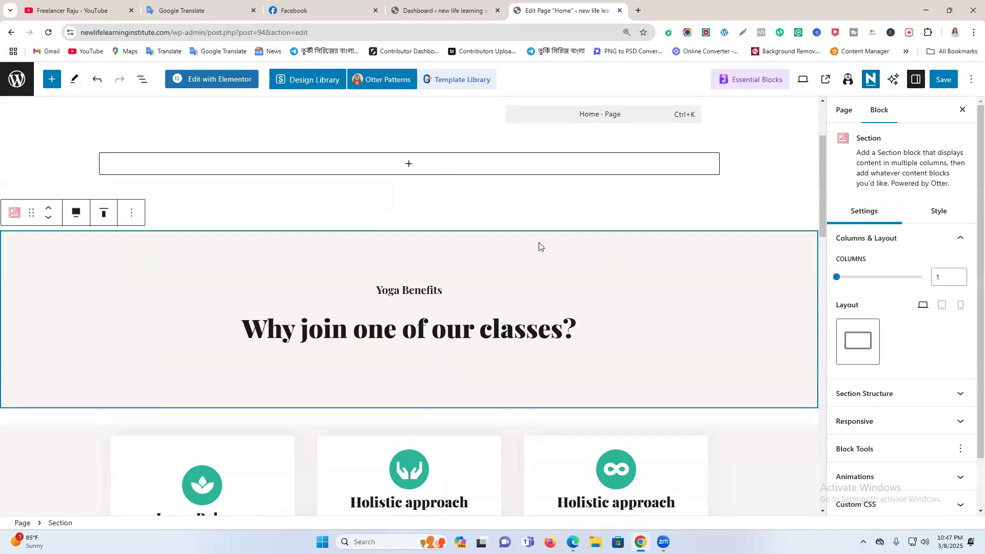
key("Delete")
left_click(761, 304)
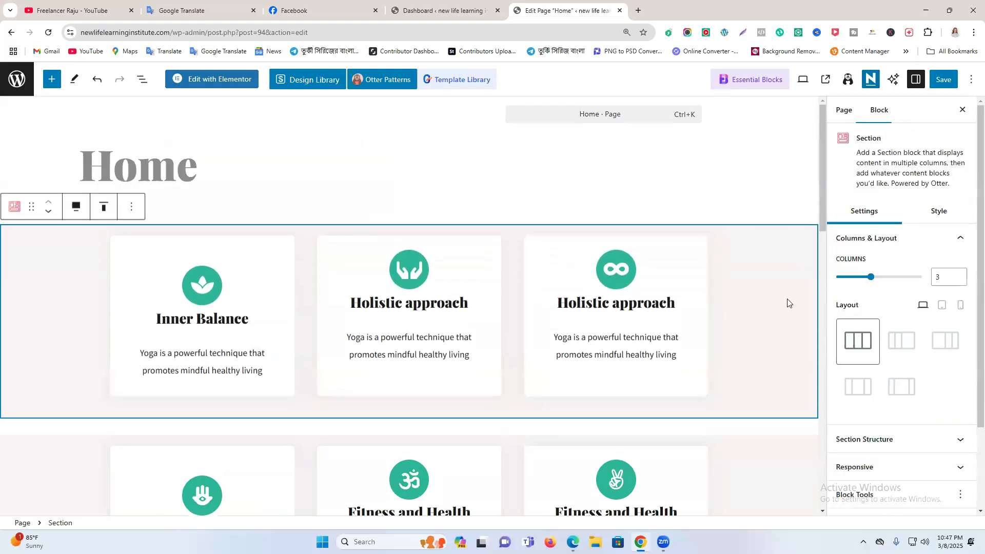
key("Delete")
left_click(765, 362)
key("Delete")
left_click(763, 363)
key("Delete")
left_click(749, 360)
key("Delete")
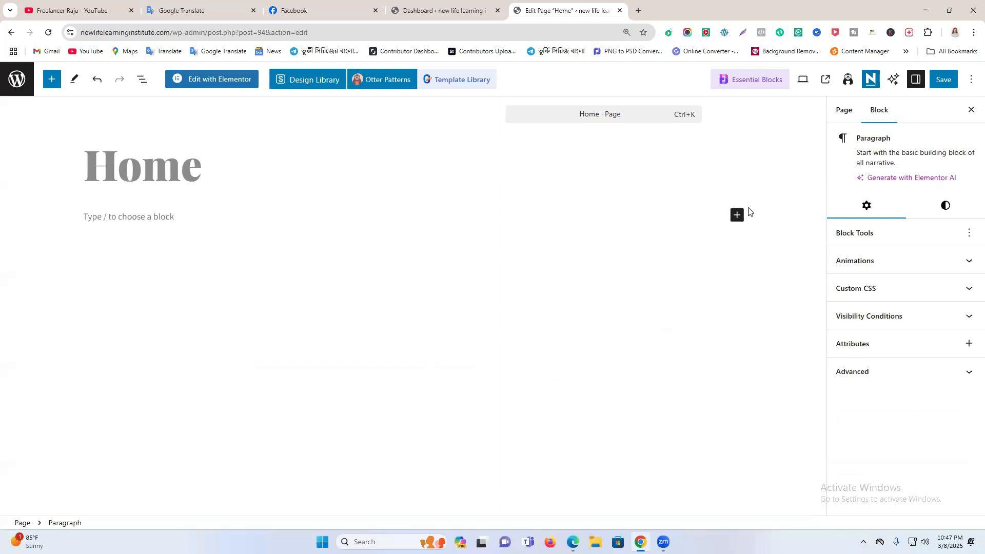
- Save the emptied Home page and open the live site in a new browser tab to check it
left_click(737, 215)
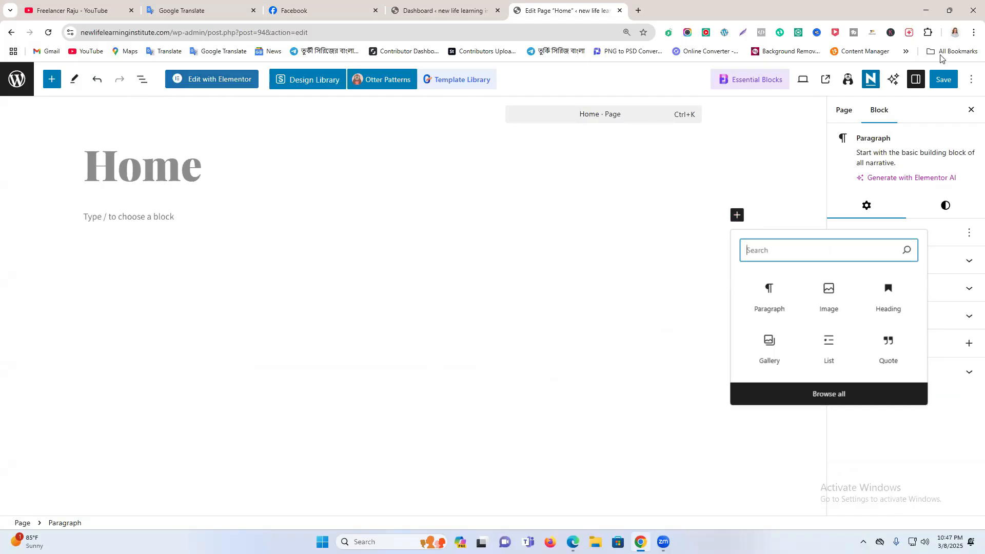
left_click(944, 79)
left_click(426, 11)
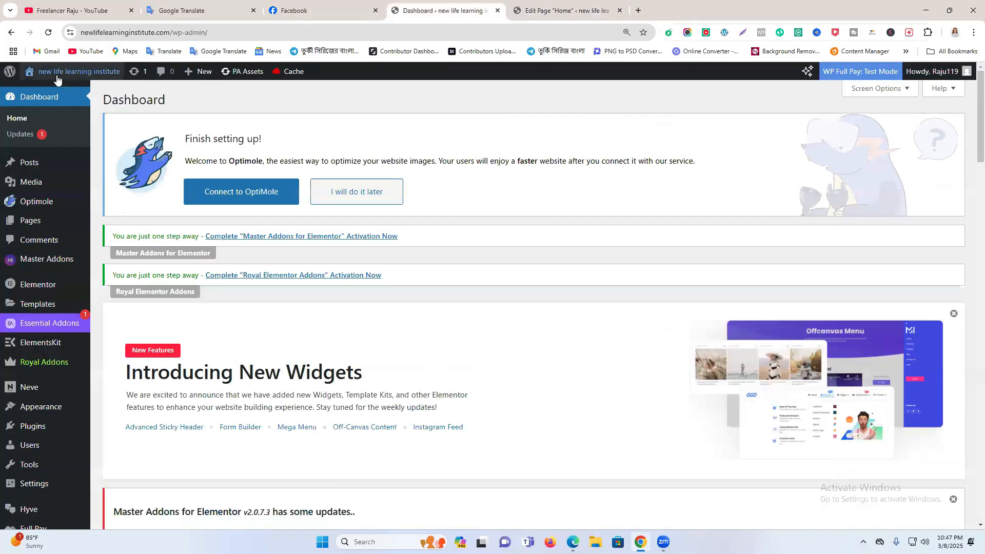
right_click(49, 92)
left_click(77, 101)
left_click(683, 10)
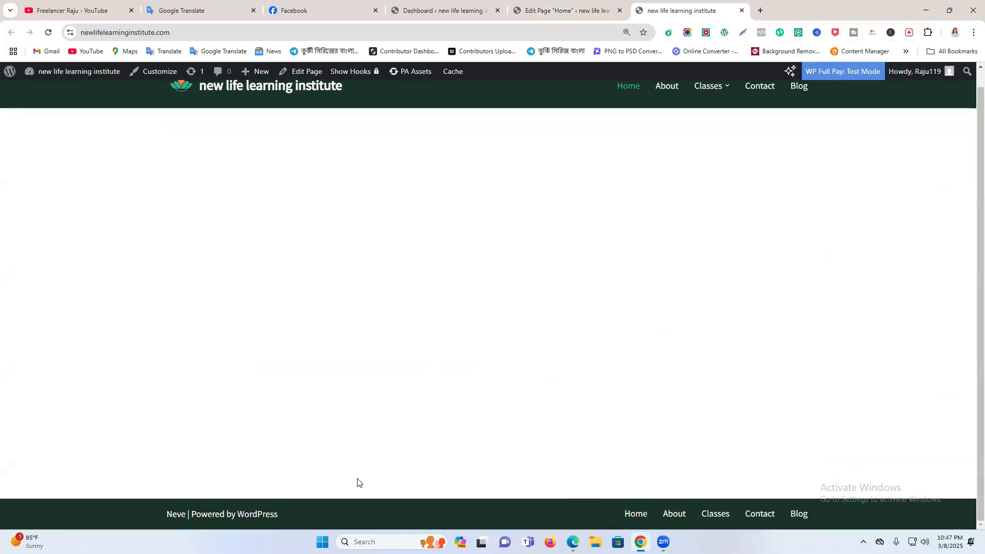
- Create a new page titled "Home" from the site's page list and publish it
left_click(565, 10)
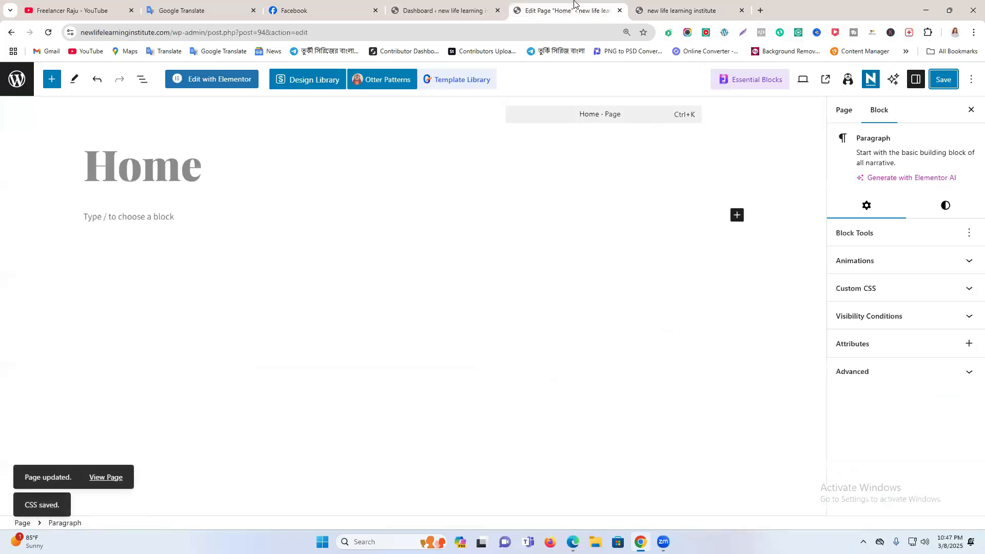
left_click(441, 11)
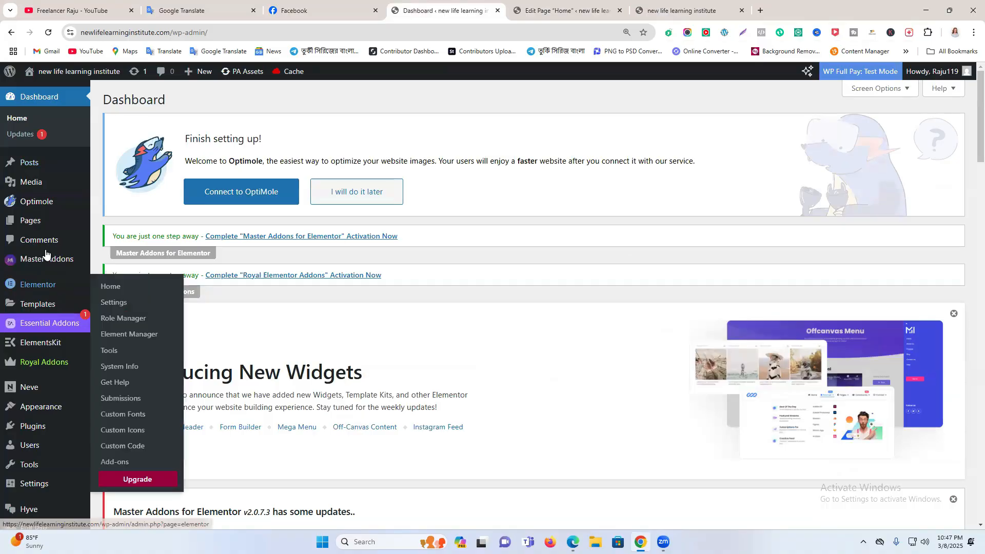
left_click(29, 225)
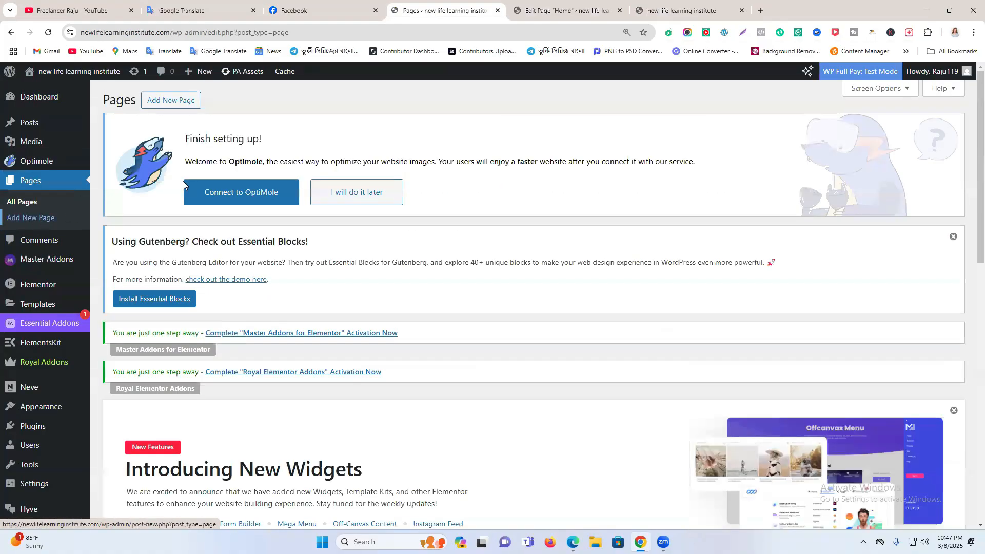
left_click(178, 102)
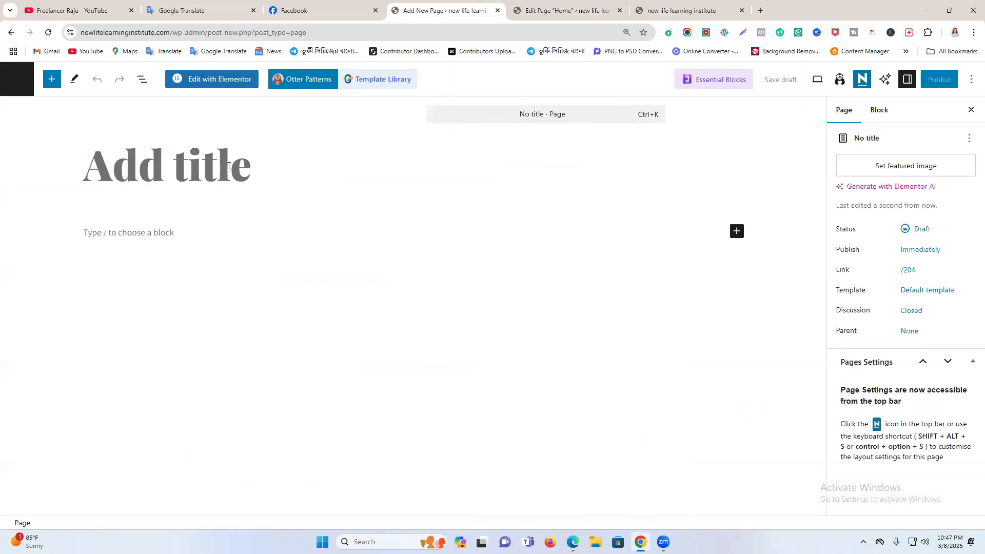
type("Home")
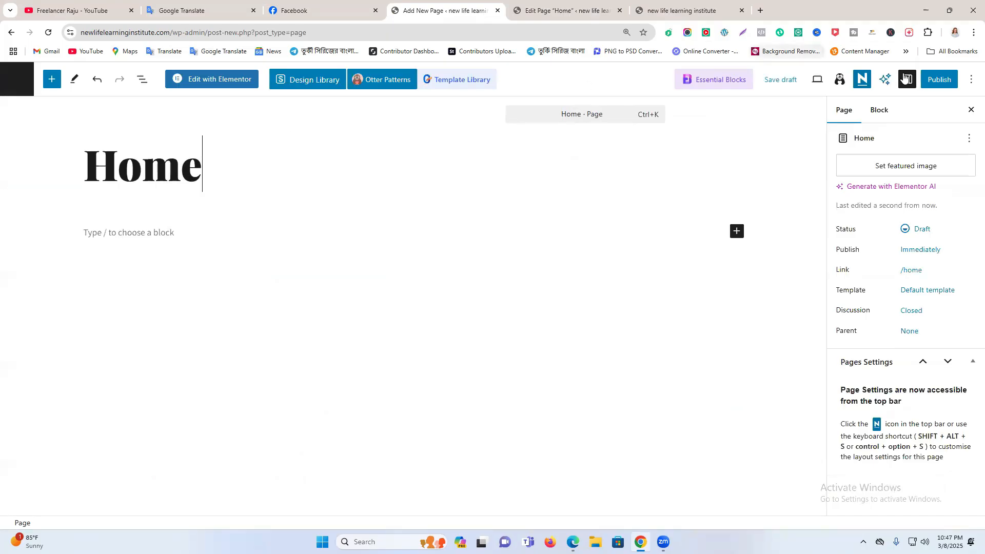
left_click(939, 81)
left_click(940, 81)
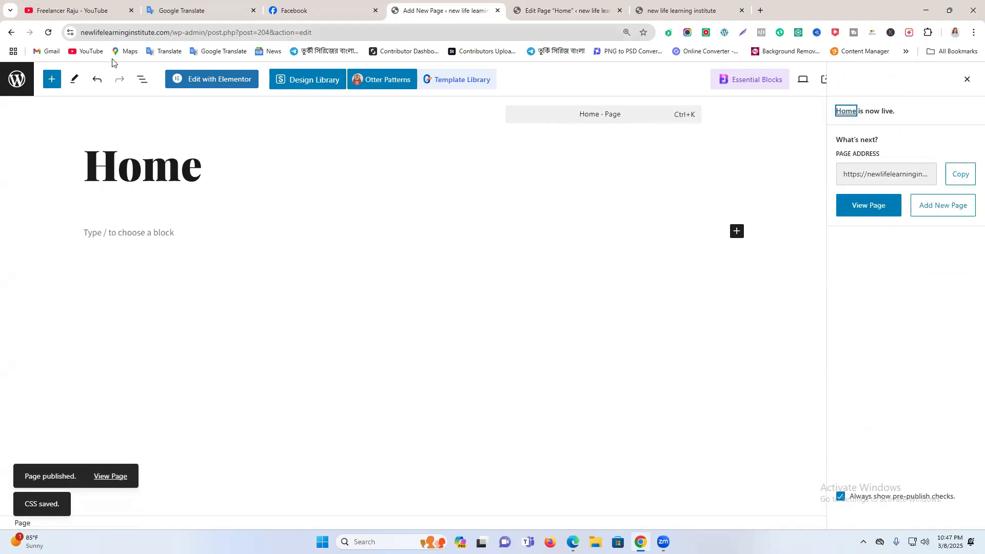
- Open the new Home page in the Elementor editor, reload it, and dismiss the Launchpad checklist with its hint
left_click(220, 82)
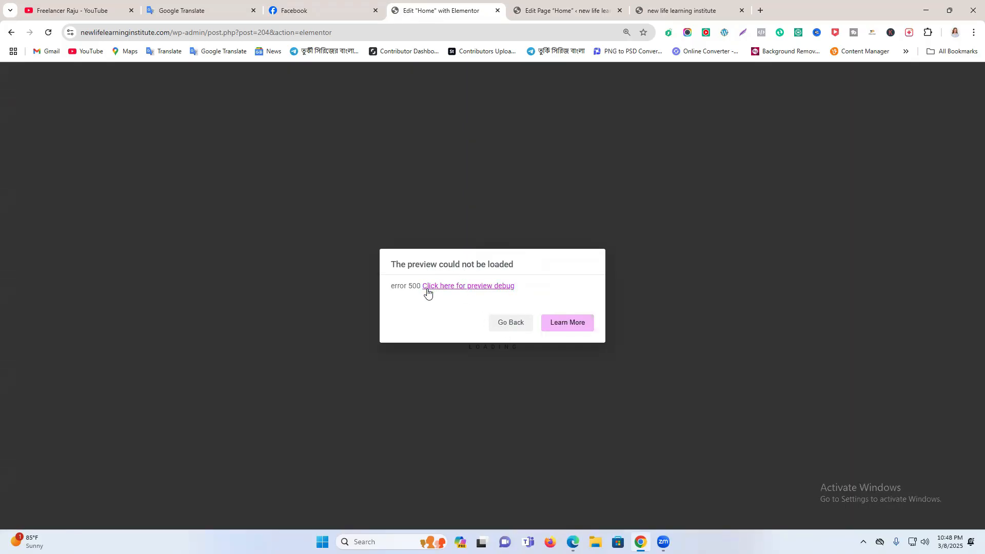
left_click(49, 32)
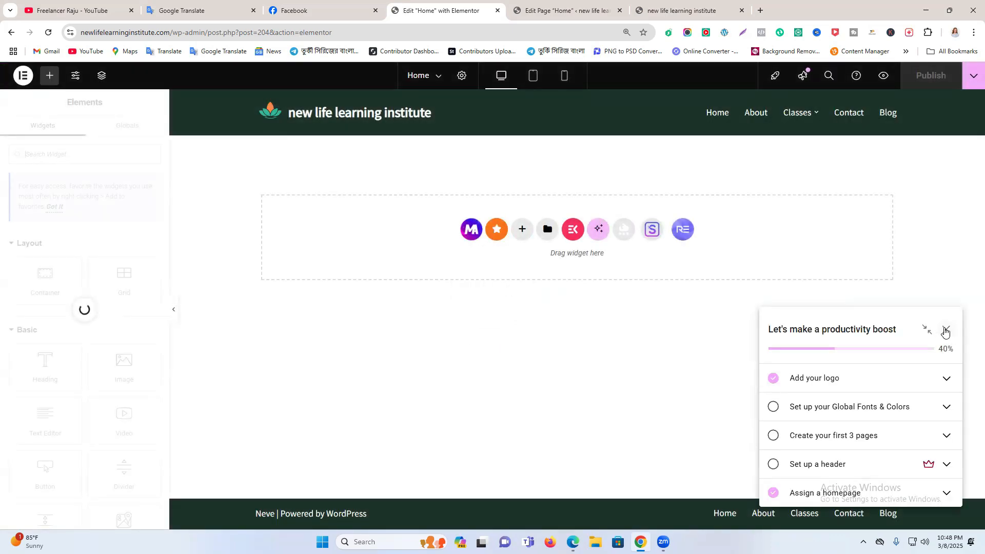
left_click(946, 331)
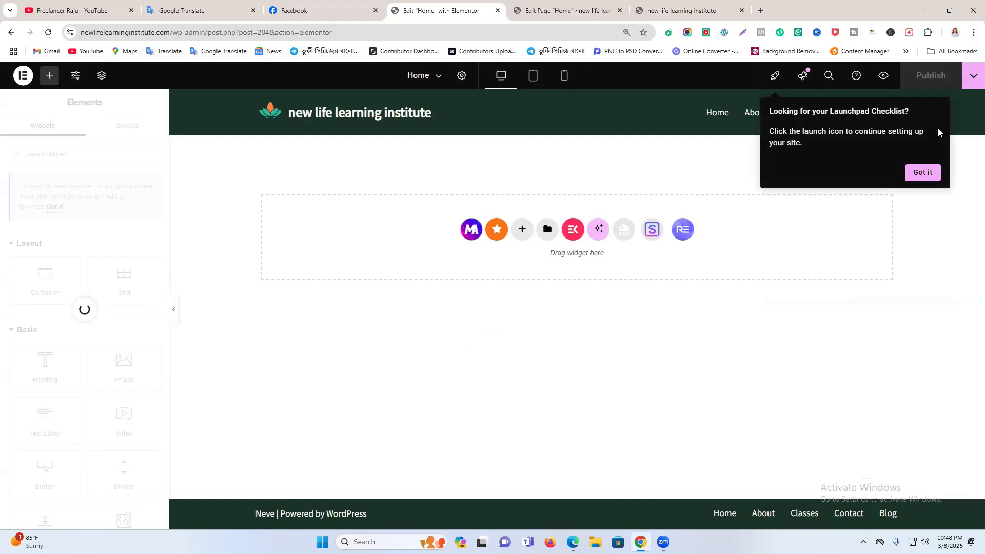
left_click(919, 169)
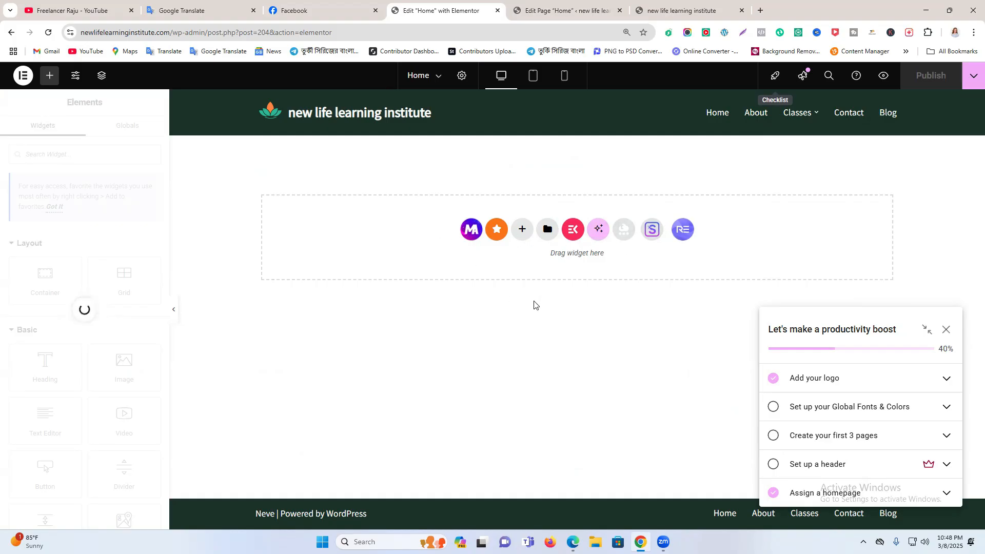
left_click(945, 335)
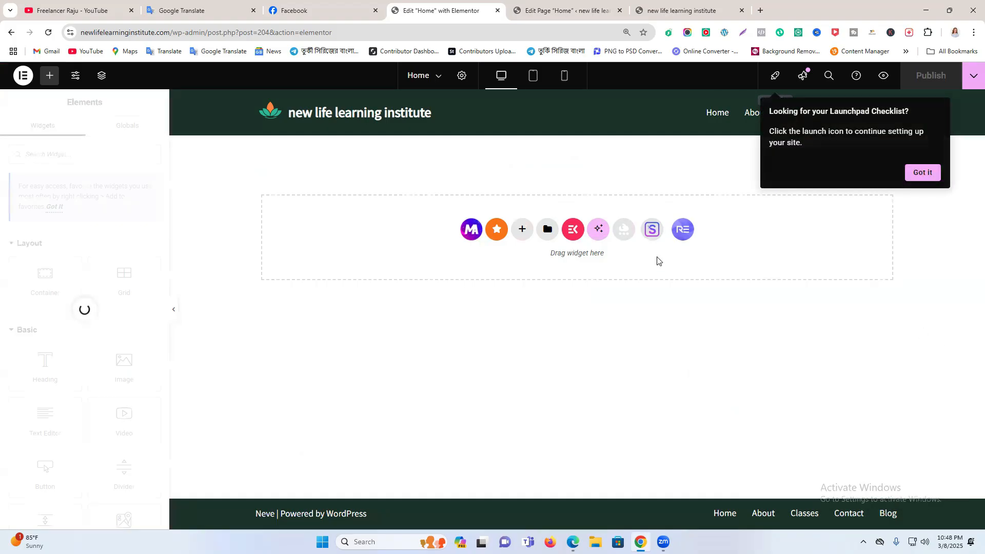
left_click(922, 174)
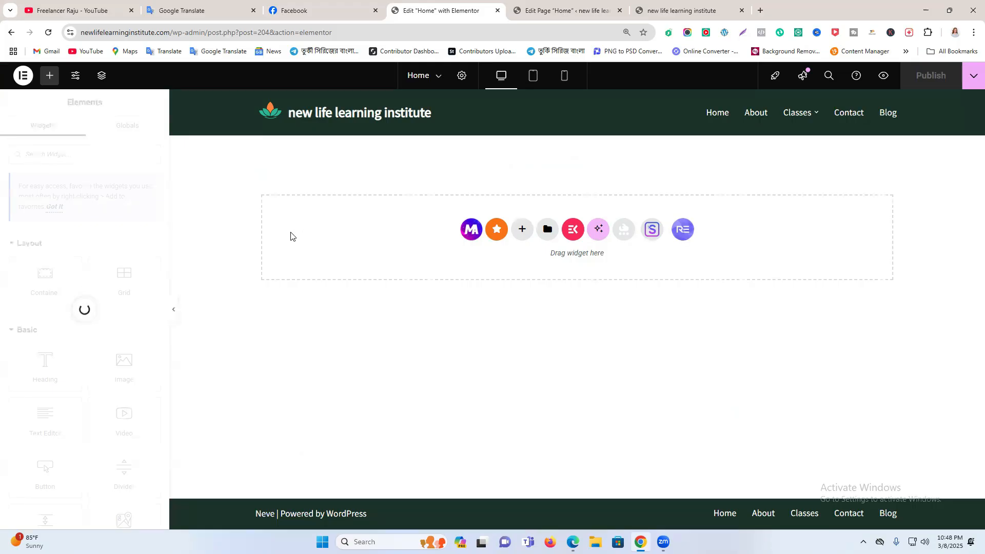
- Open the Royal Elementor Addons template library and browse its full-page templates
left_click(684, 230)
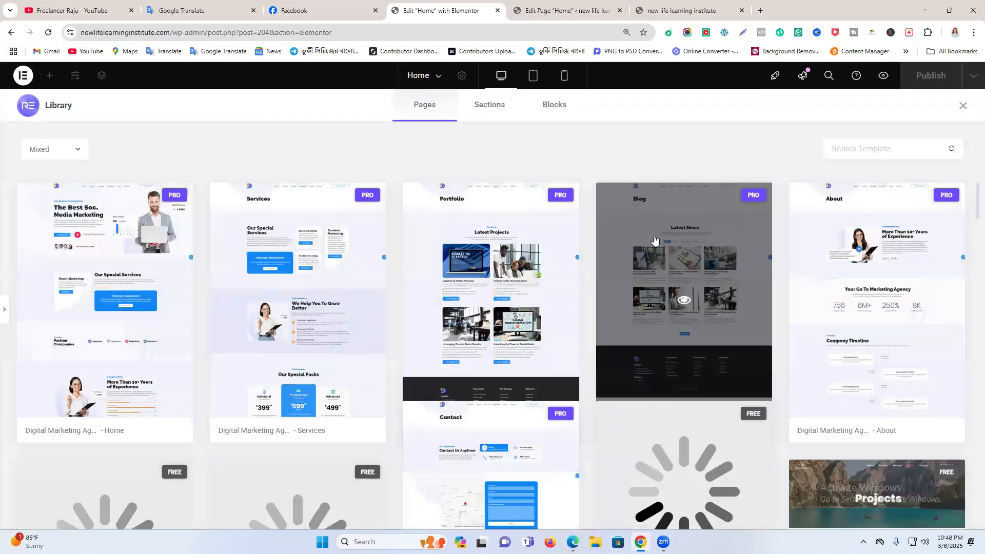
scroll(513, 308, "down", 5)
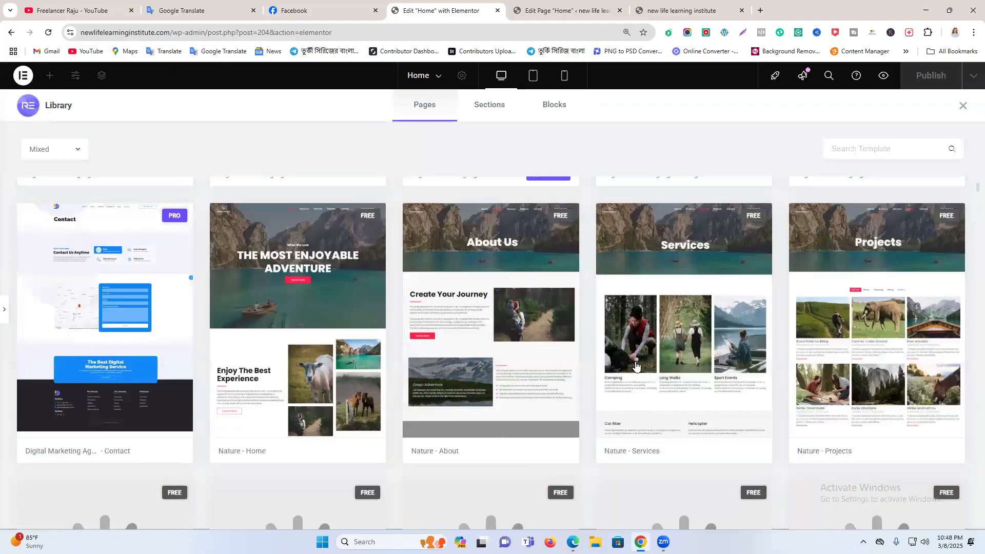
scroll(564, 308, "down", 8)
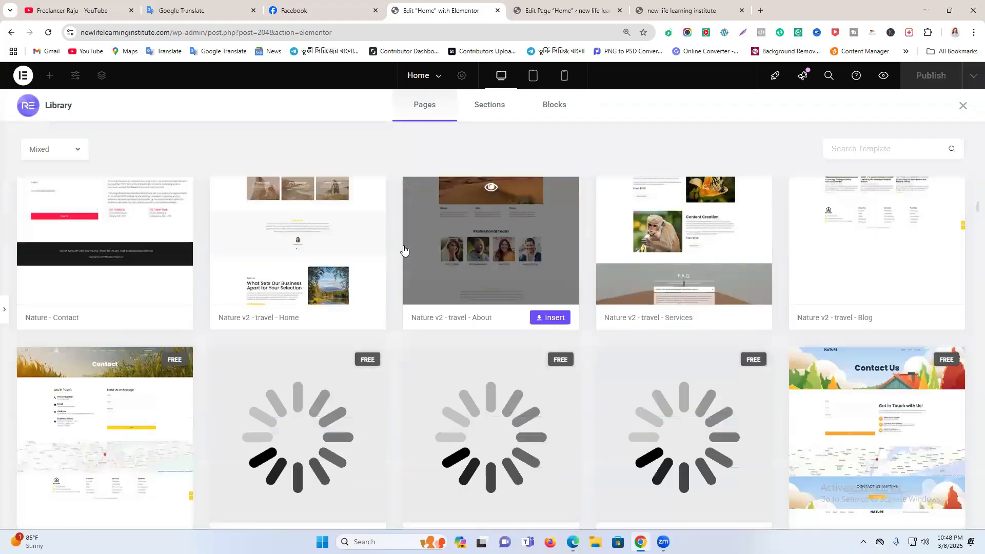
scroll(521, 250, "down", 3)
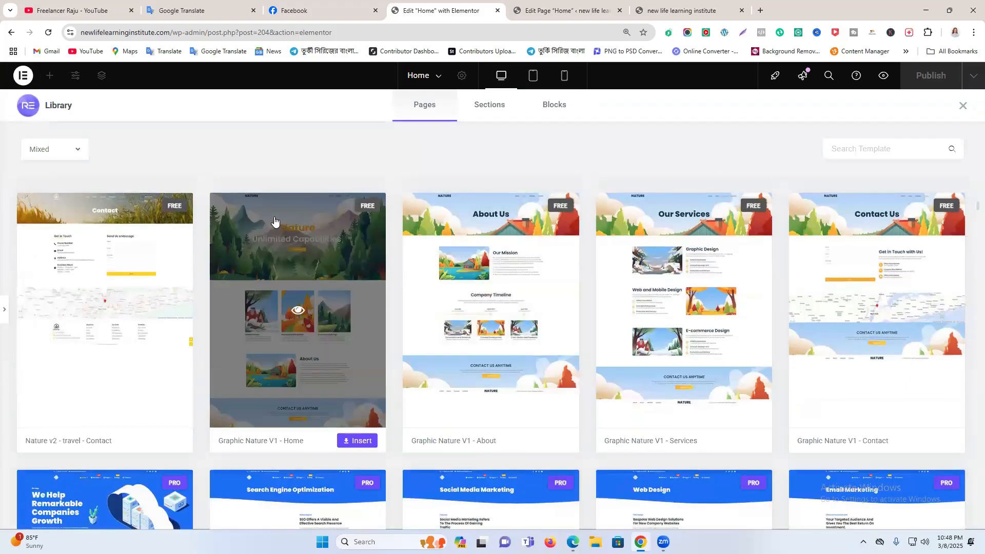
scroll(268, 309, "down", 10)
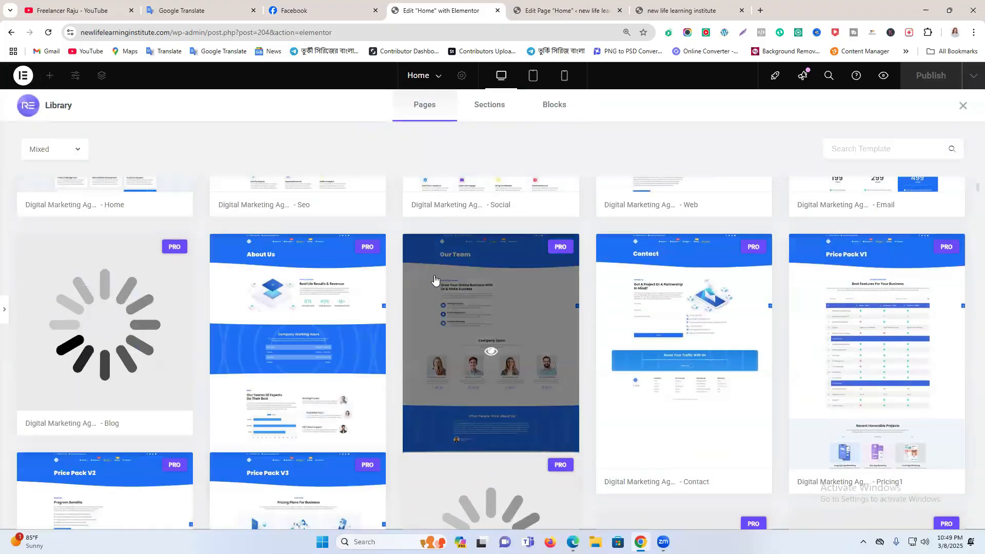
scroll(397, 272, "down", 3)
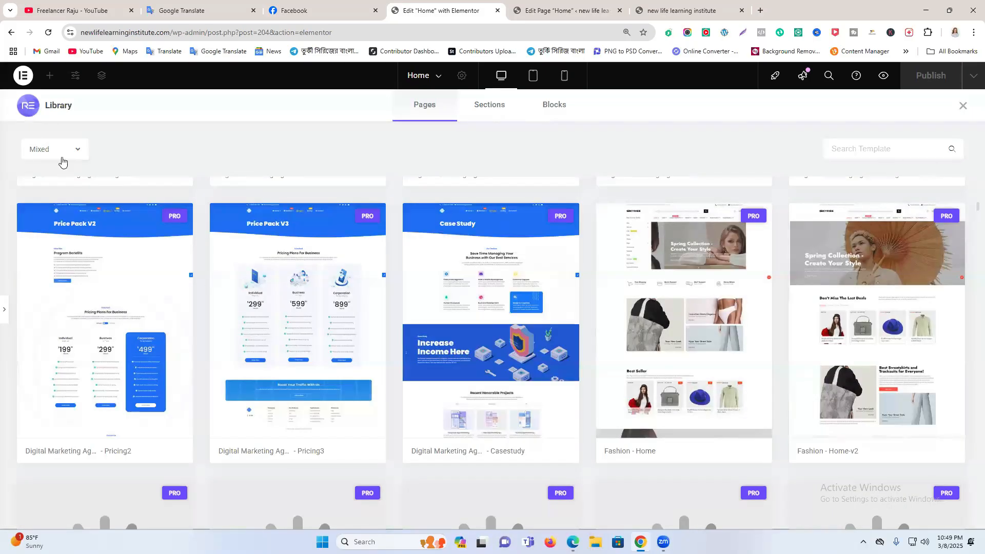
- Filter the library's page templates to Free, browse the free designs, and close the library
left_click(46, 153)
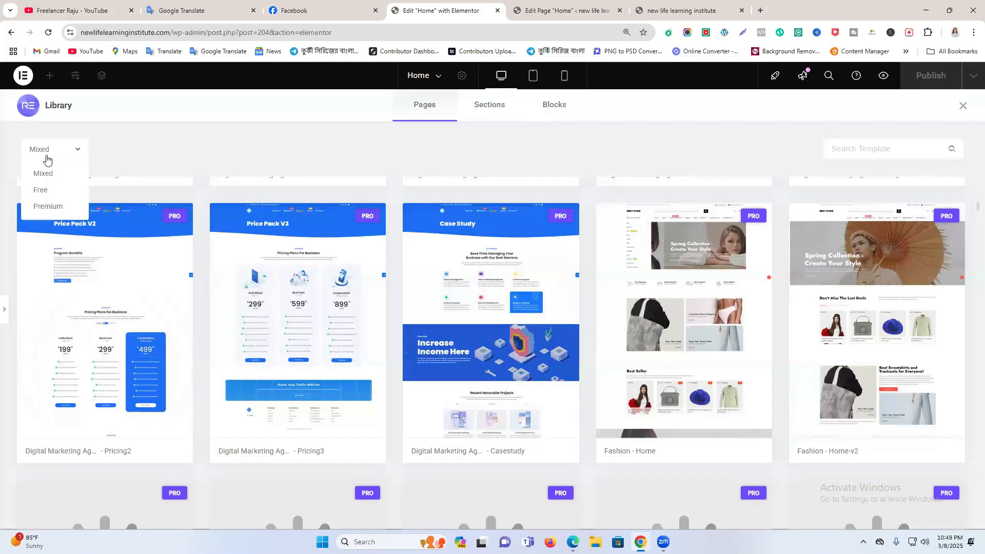
left_click(40, 189)
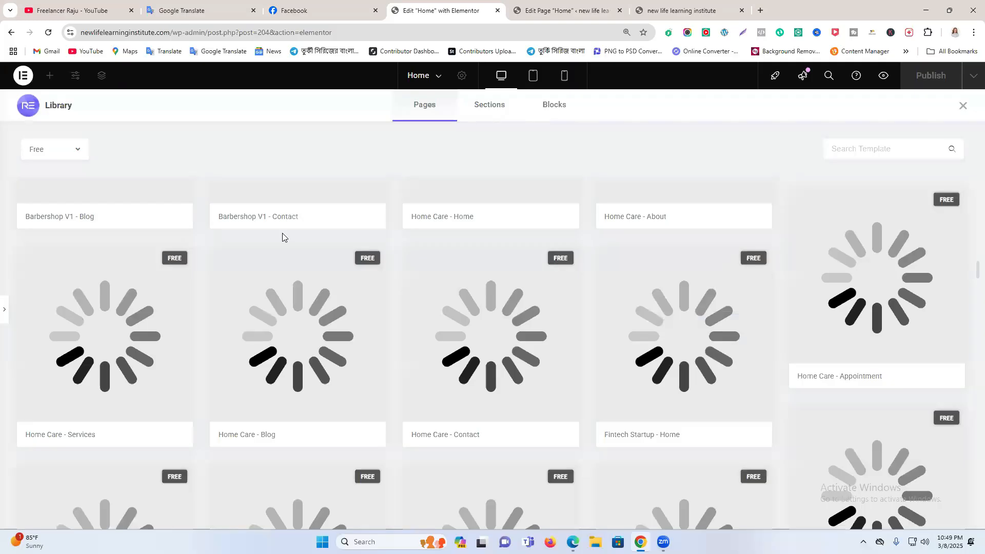
scroll(282, 235, "up", 15)
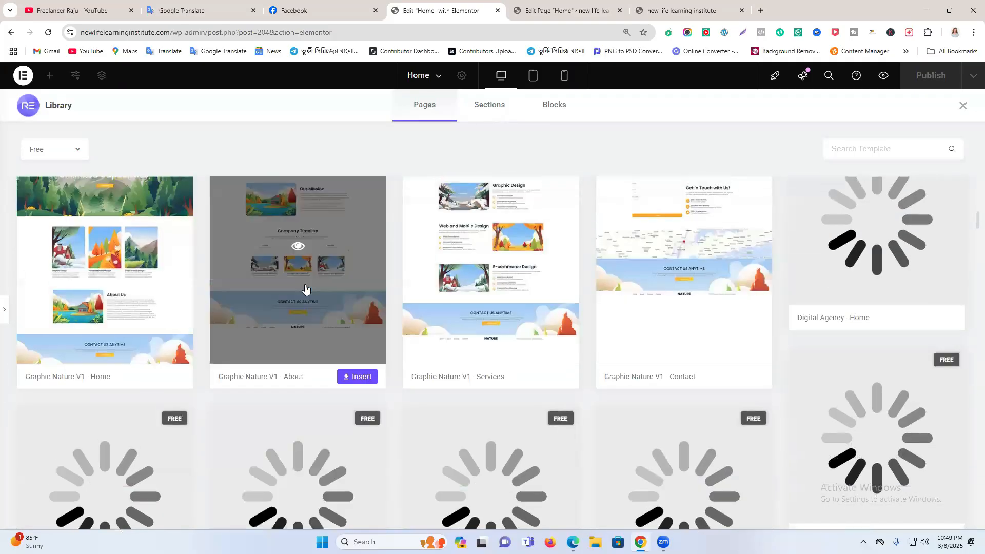
scroll(306, 291, "up", 6)
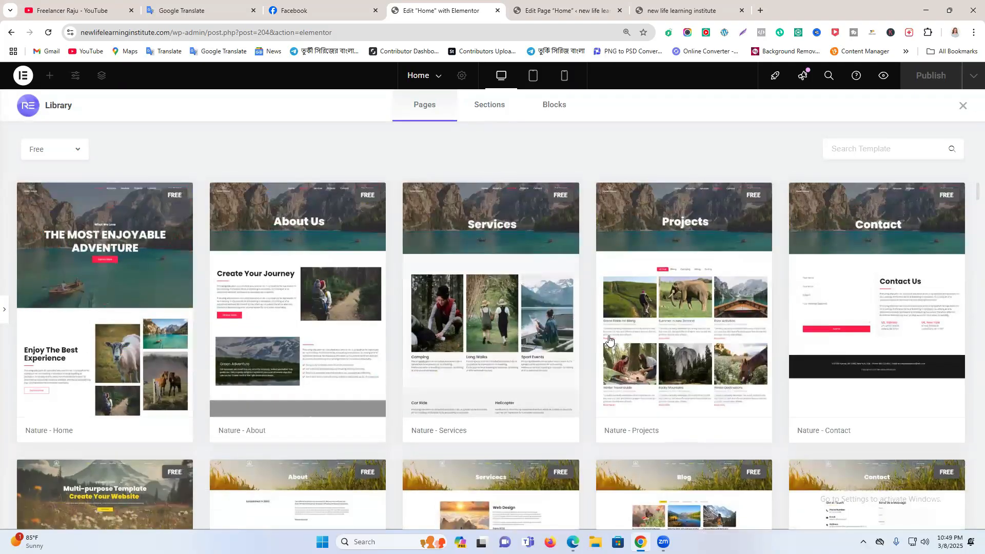
scroll(605, 328, "down", 5)
scroll(550, 330, "down", 5)
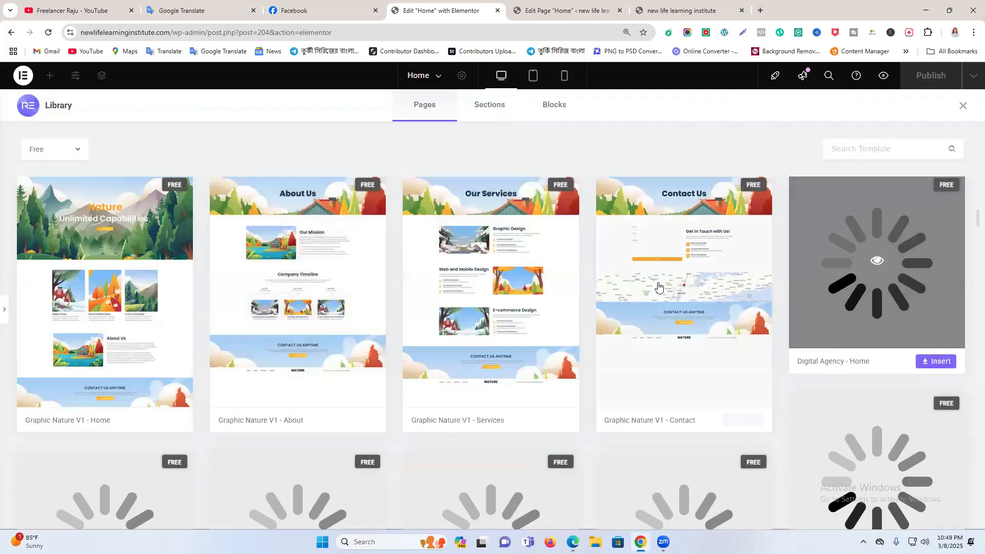
left_click(637, 3)
left_click(563, 2)
key("ctrl+Tab")
left_click(513, 4)
left_click(414, 3)
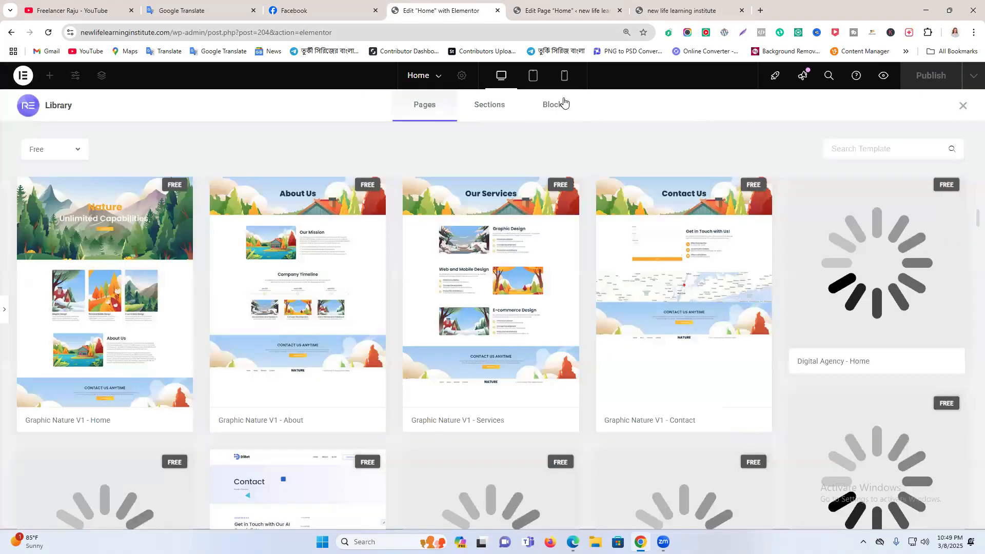
scroll(494, 340, "down", 5)
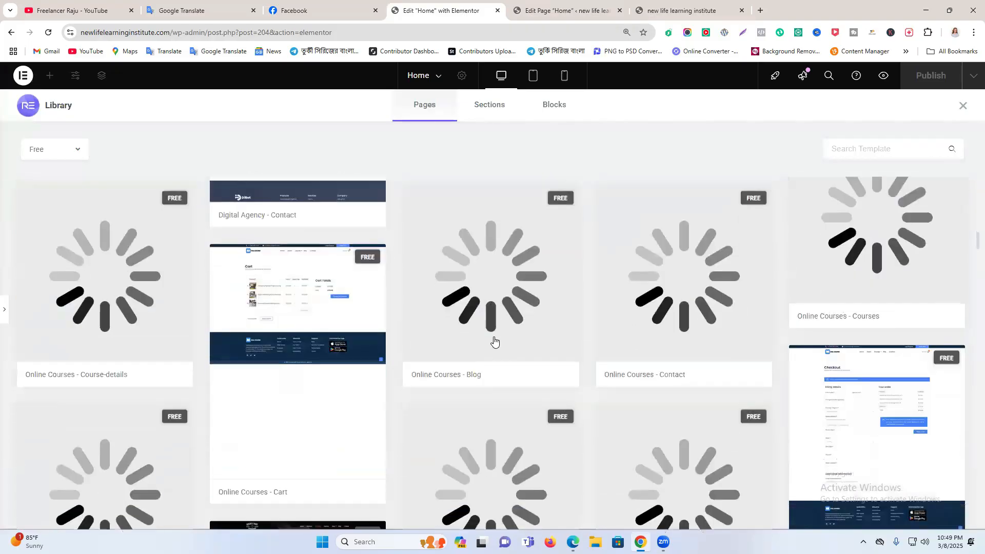
scroll(495, 340, "up", 7)
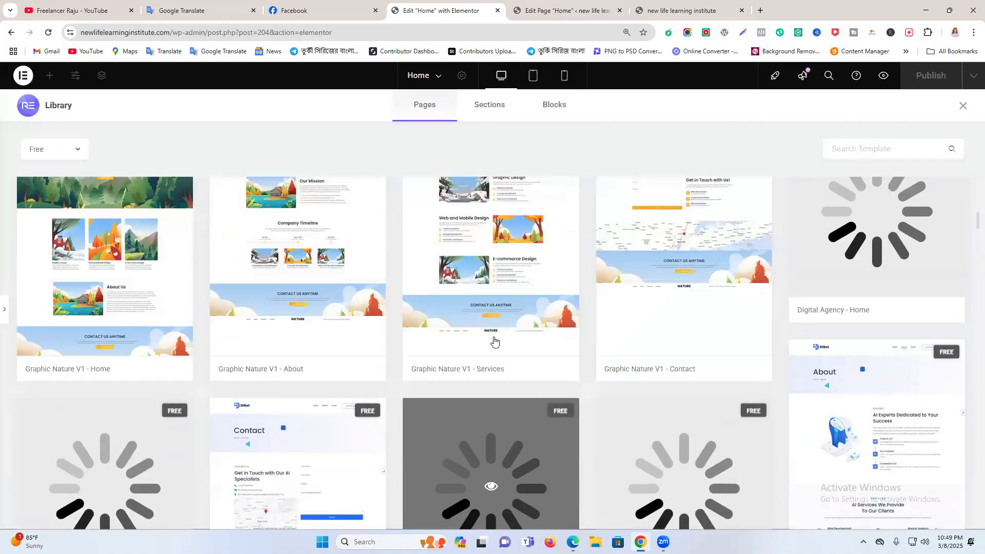
scroll(494, 342, "down", 10)
scroll(494, 340, "down", 2)
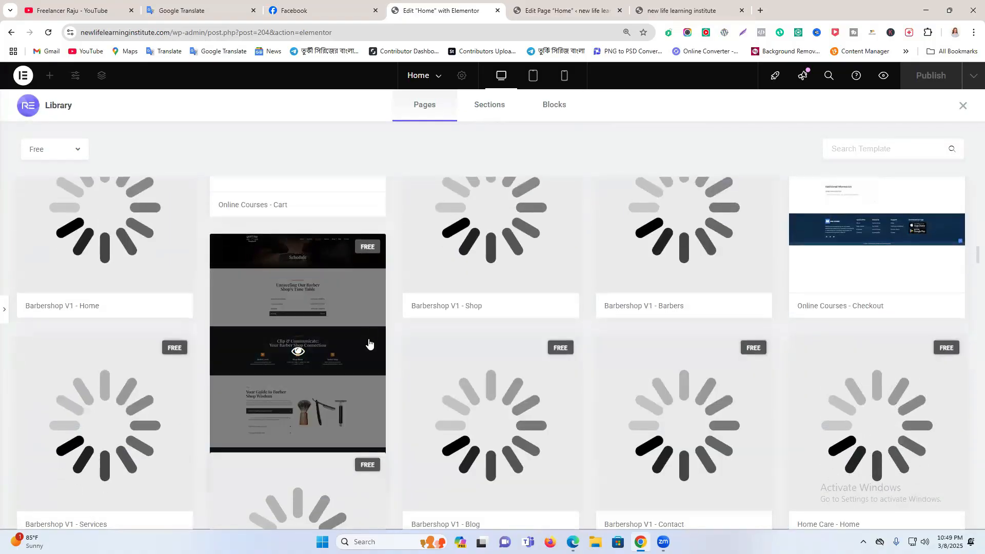
scroll(369, 346, "down", 12)
scroll(473, 320, "down", 10)
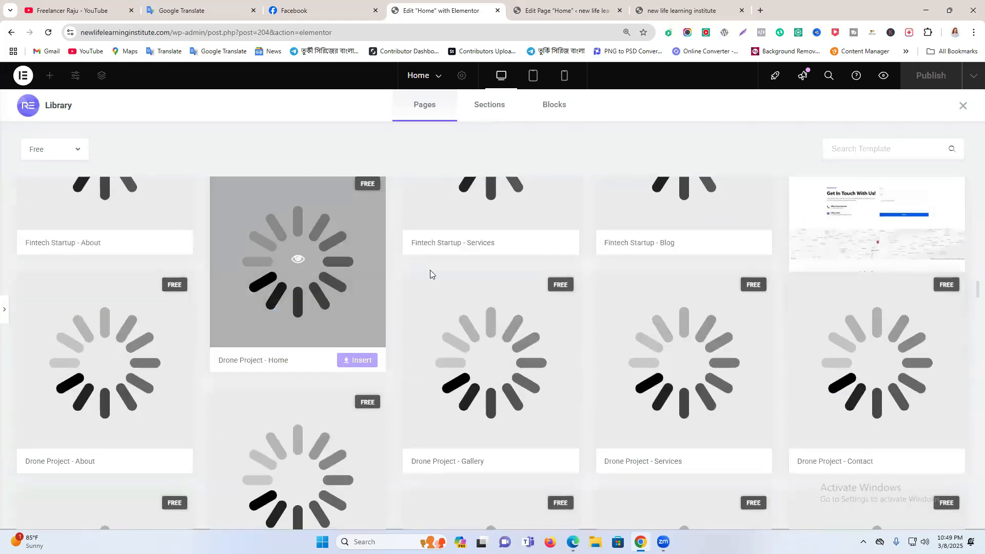
left_click(963, 106)
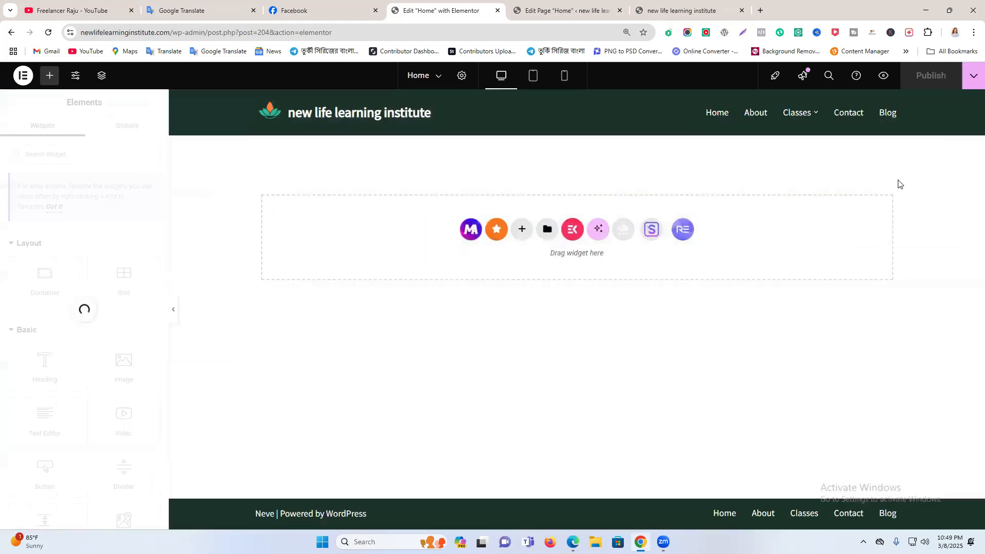
- Browse the page templates in the Starter Templates library and close it
left_click(651, 231)
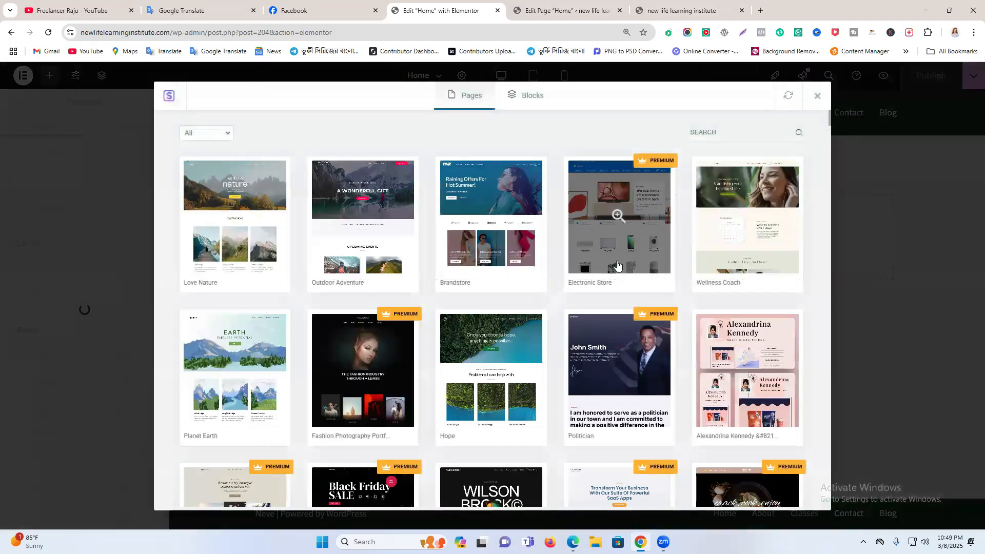
scroll(575, 327, "down", 10)
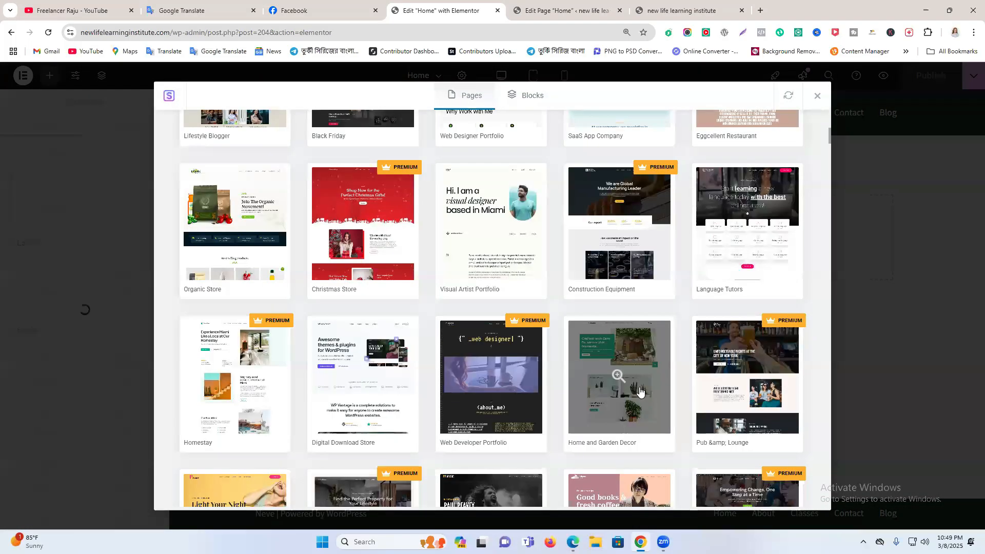
scroll(641, 393, "down", 14)
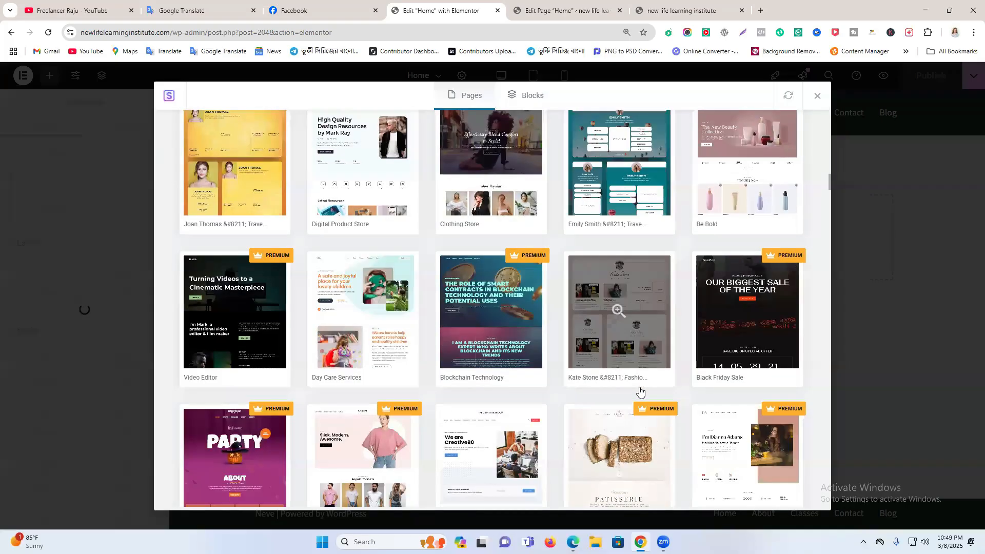
scroll(641, 392, "down", 5)
scroll(640, 392, "down", 2)
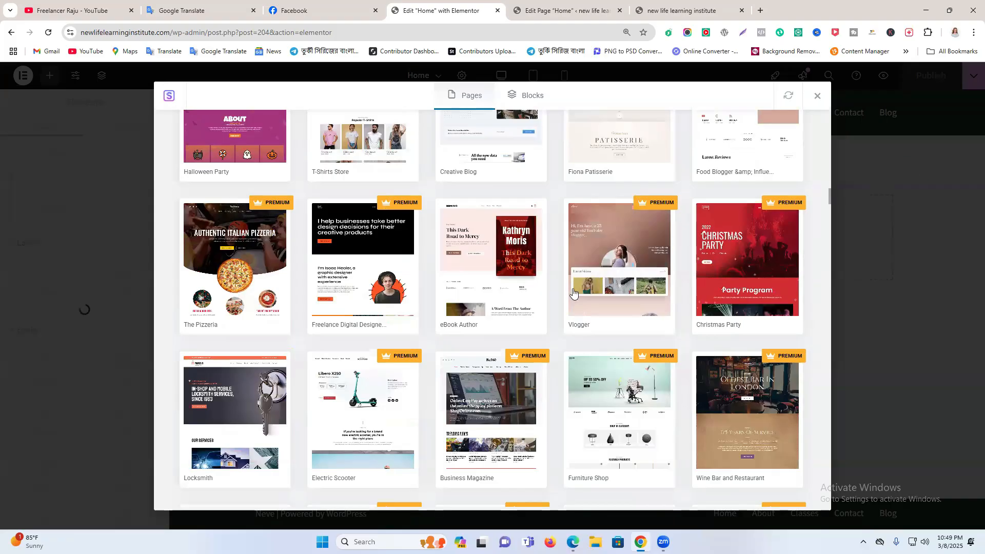
left_click(819, 96)
- Install Templately from the empty Home page's template options, return to the WordPress editor, and reopen the page in Elementor
left_click(623, 228)
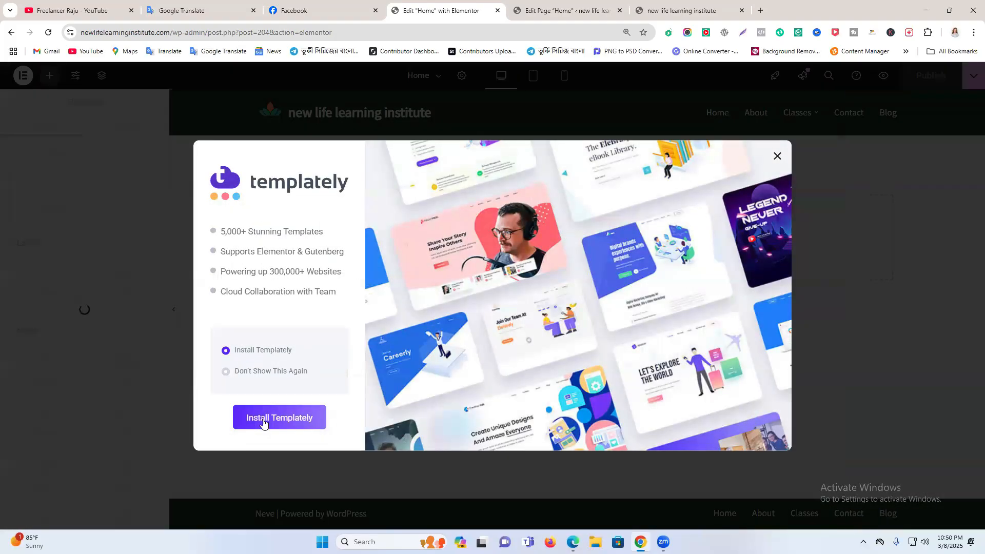
left_click(264, 424)
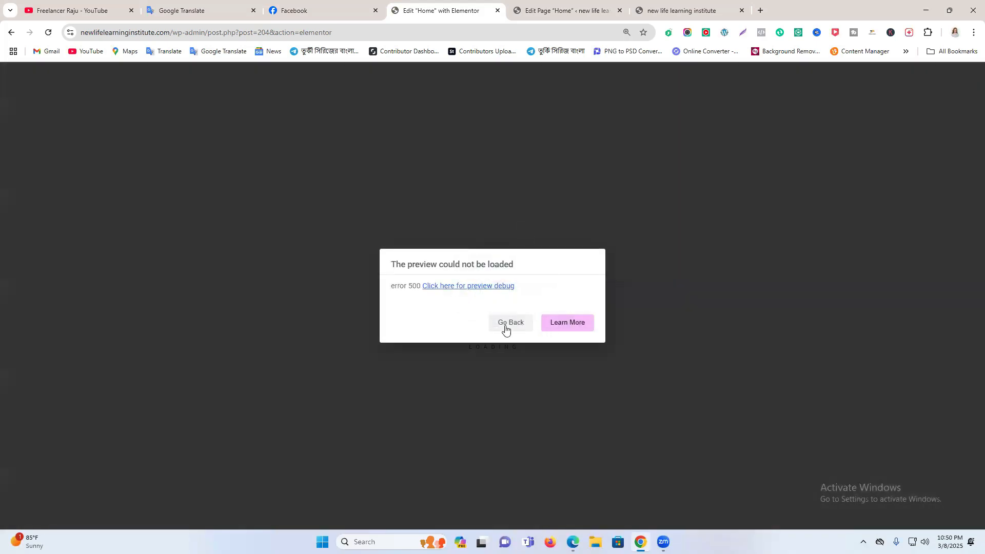
left_click(506, 326)
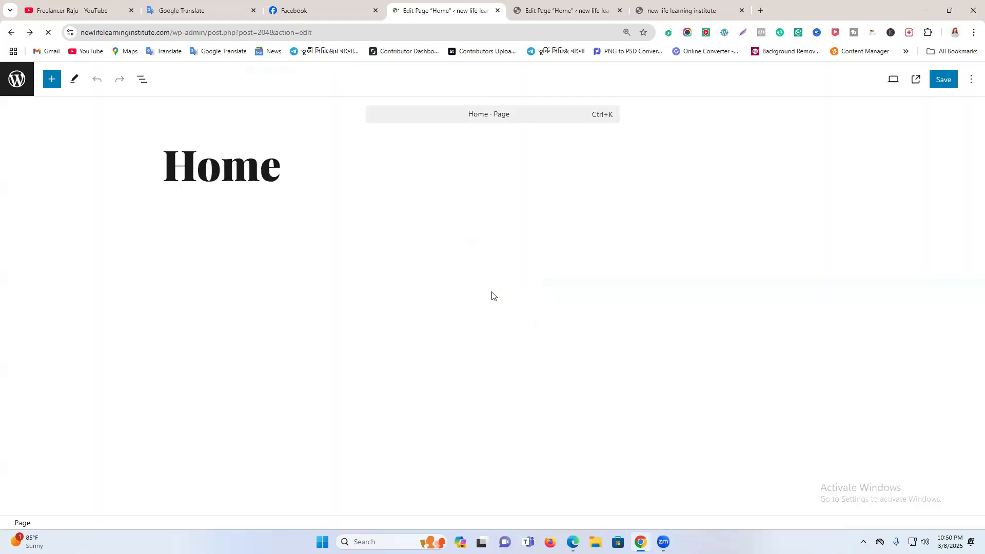
left_click(414, 293)
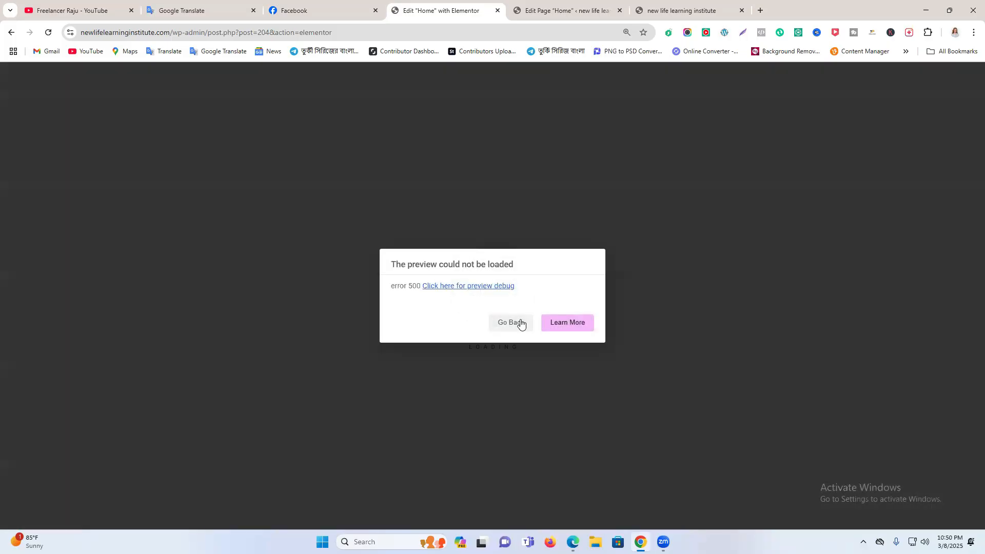
- Examine Elementor's help article on causes of the 500 error and YouTube results for "Allowed memory size of 134217728 bytes exhausted"
left_click(552, 324)
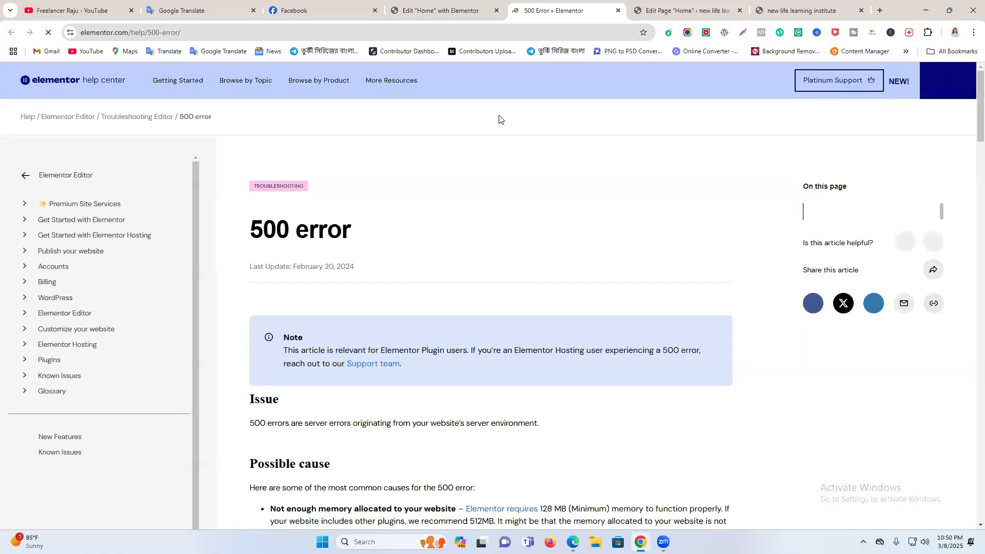
scroll(449, 349, "down", 3)
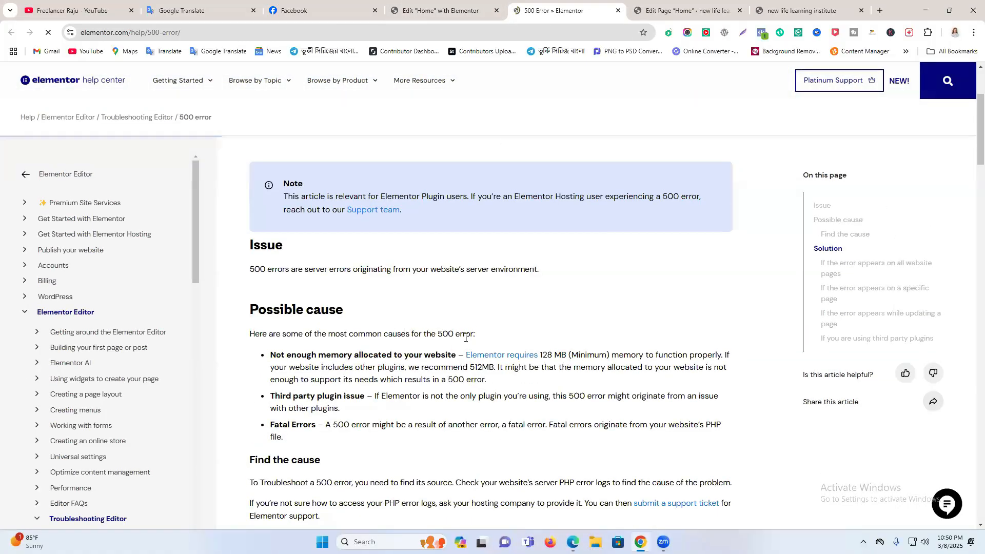
left_click_drag(470, 368, 429, 368)
left_click_drag(562, 355, 606, 356)
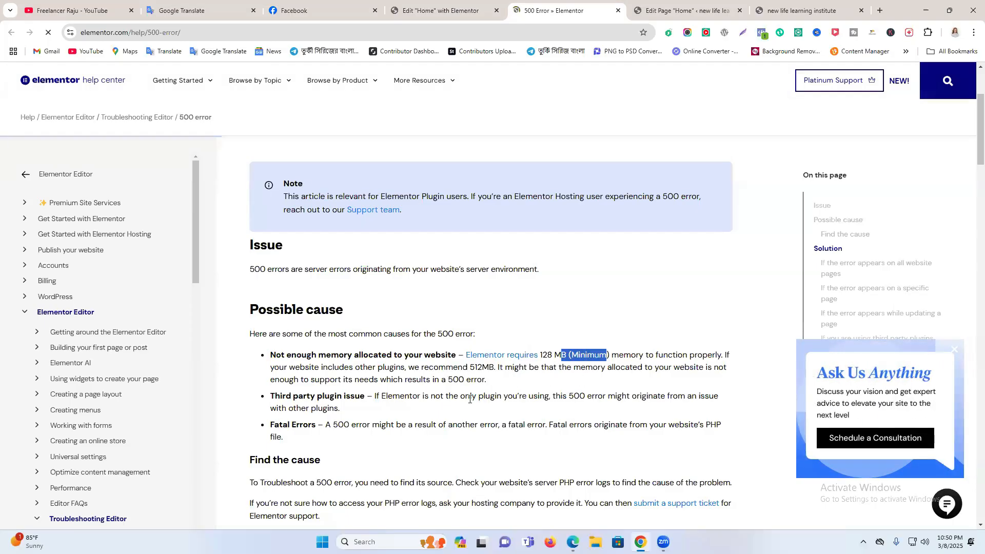
scroll(465, 400, "down", 1)
scroll(456, 399, "up", 4)
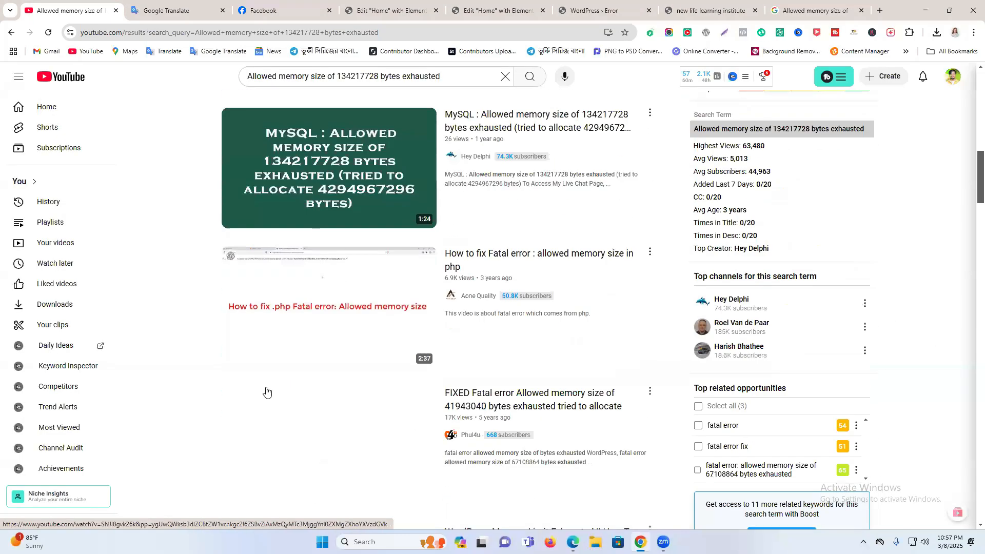
scroll(264, 391, "down", 5)
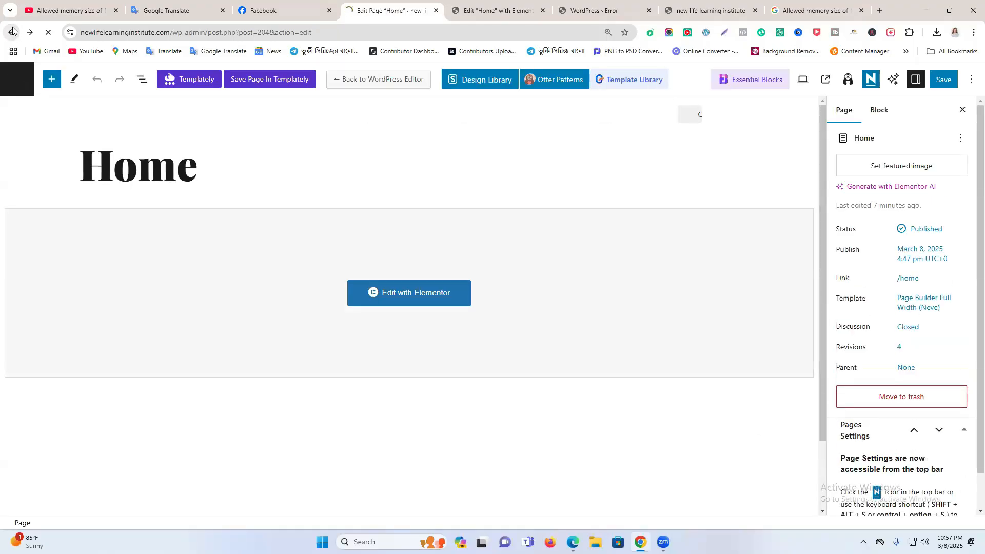
- Return to the WordPress dashboard, open the installed plugins list, and deactivate Essential Addons for Elementor
left_click(12, 32)
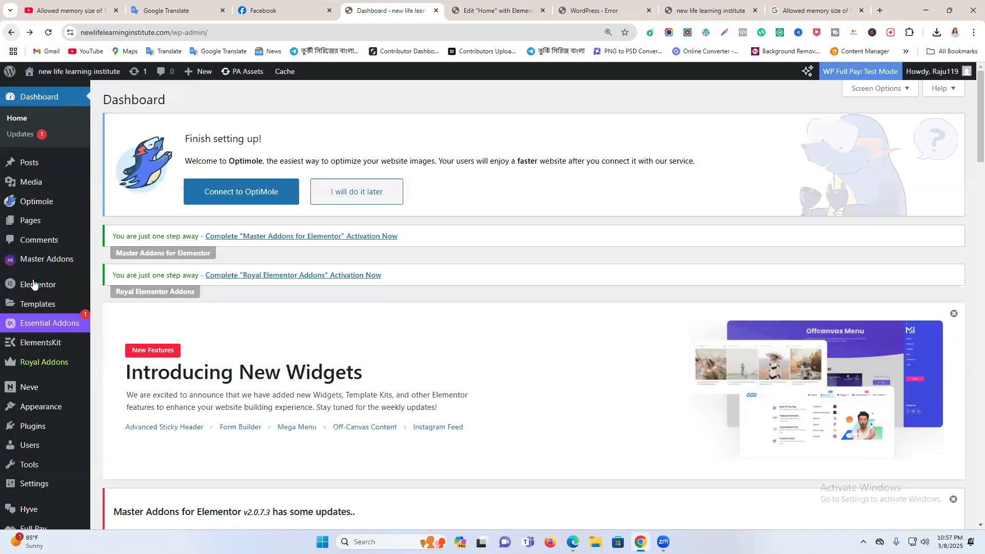
scroll(36, 284, "down", 5)
left_click(36, 349)
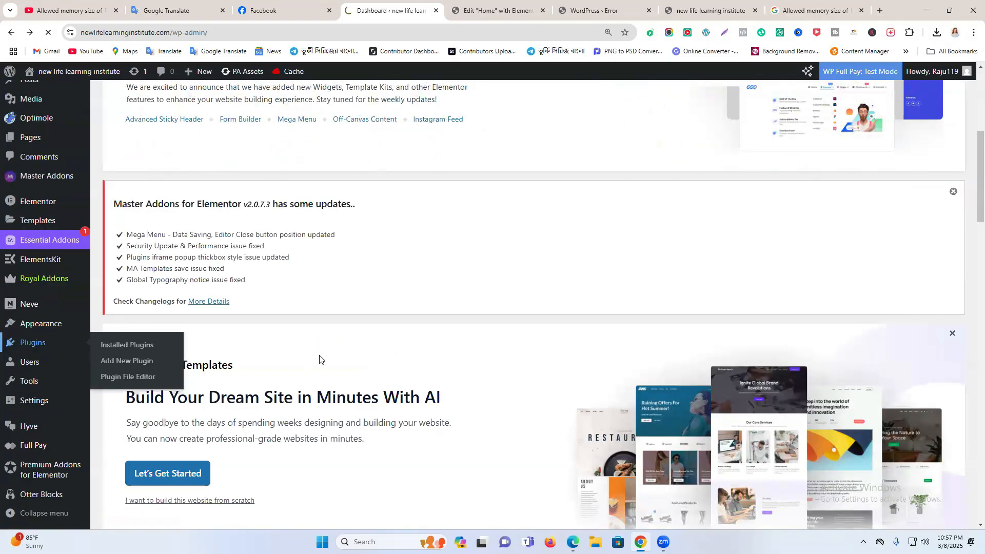
scroll(319, 356, "down", 12)
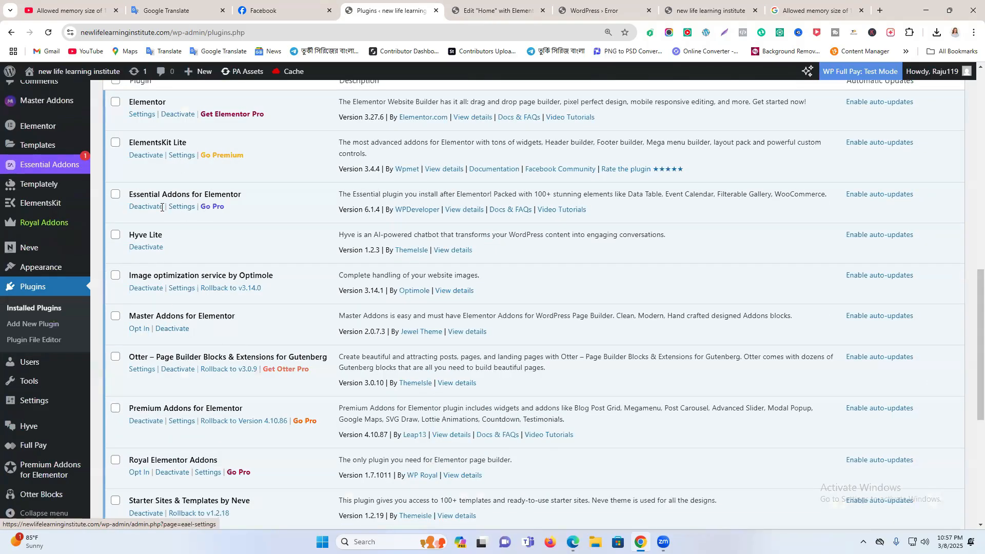
left_click(146, 207)
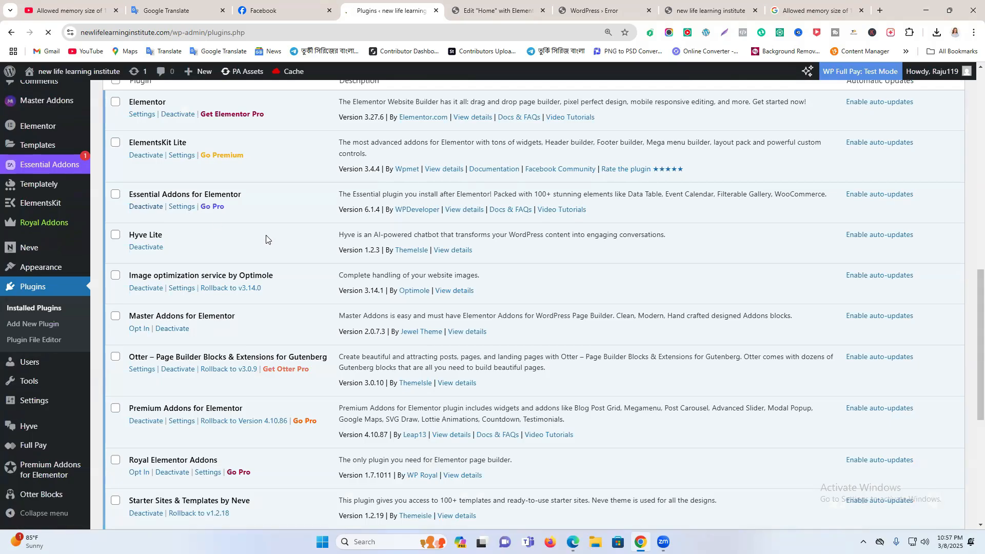
scroll(287, 288, "down", 15)
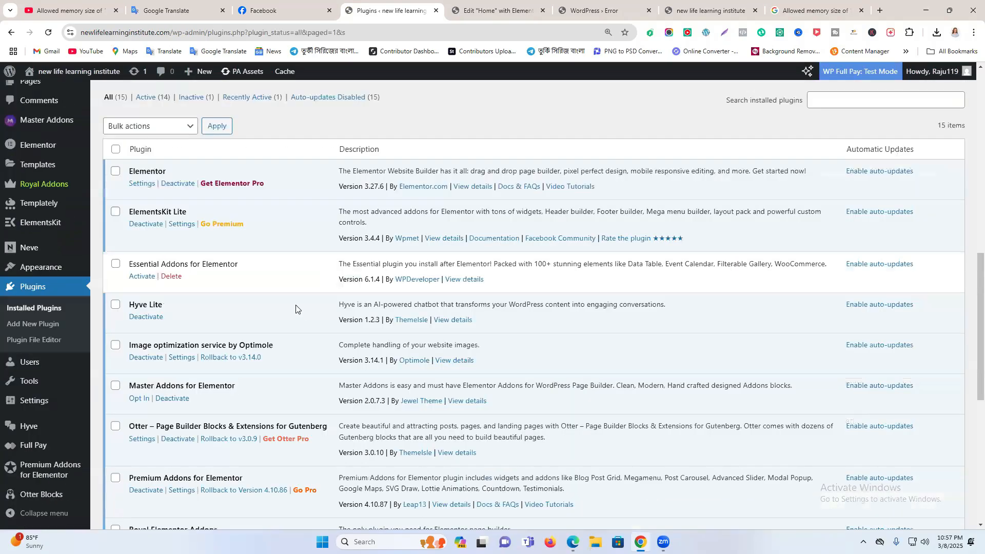
- Delete the deactivated Essential Addons for Elementor plugin and confirm its removal
scroll(201, 269, "up", 5)
left_click(171, 238)
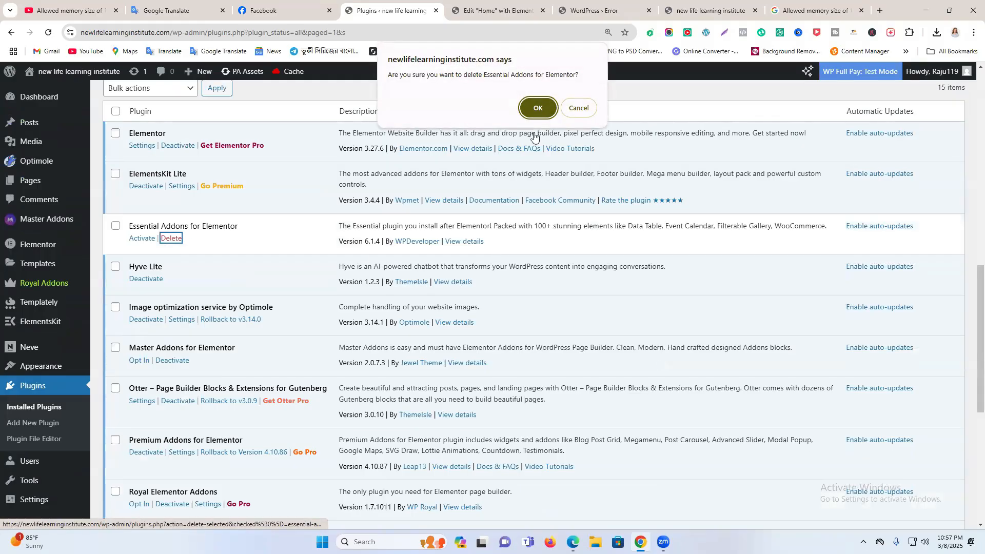
left_click(538, 108)
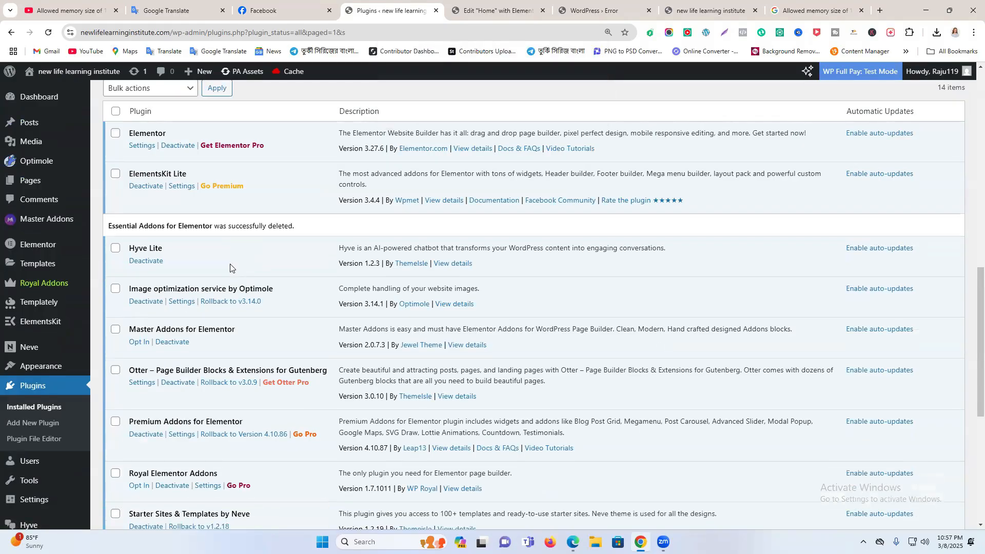
- Open the suggested solution from the Elementor editor's error page and examine its advice on PHP memory limit and maximum execution time
left_click(490, 4)
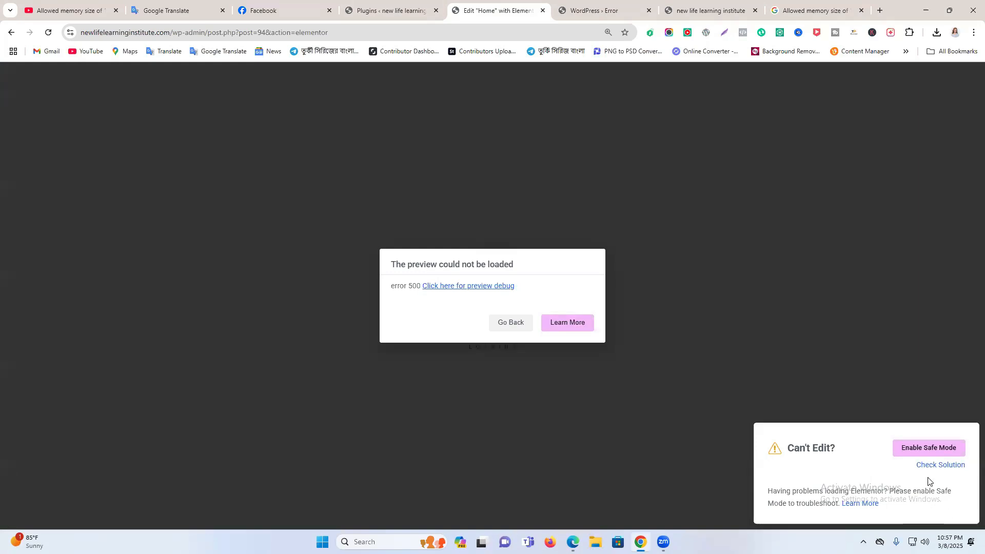
left_click(939, 466)
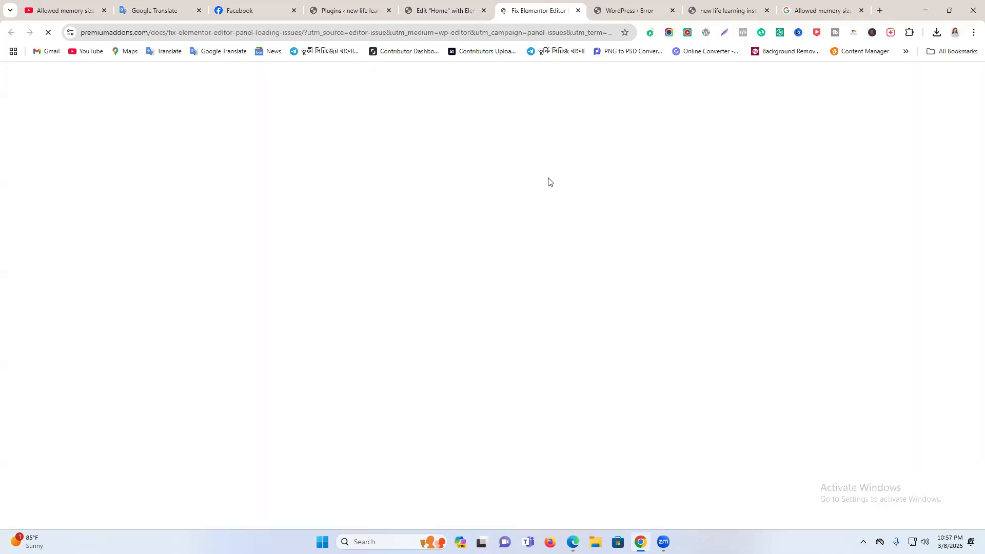
scroll(267, 295, "down", 4)
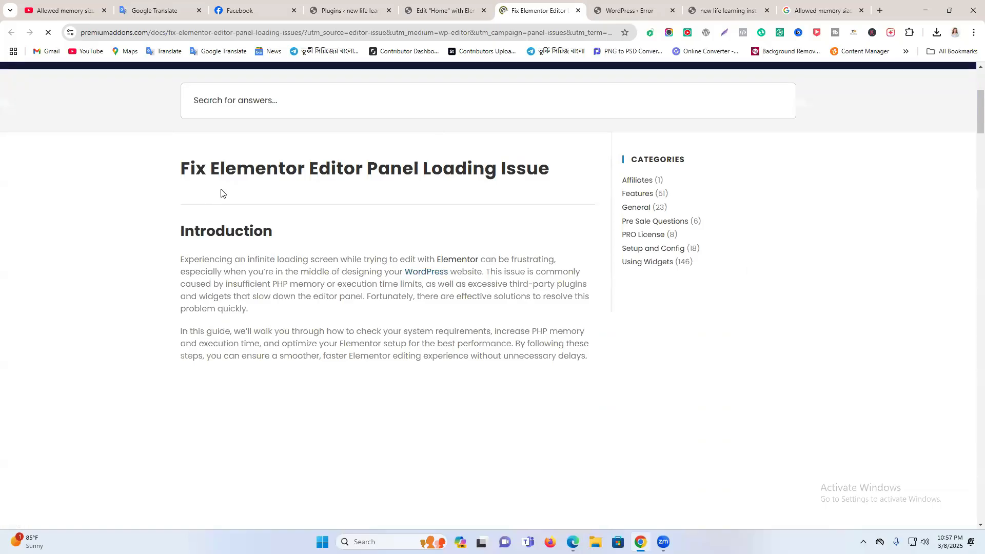
left_click_drag(295, 176, 468, 172)
scroll(282, 305, "down", 4)
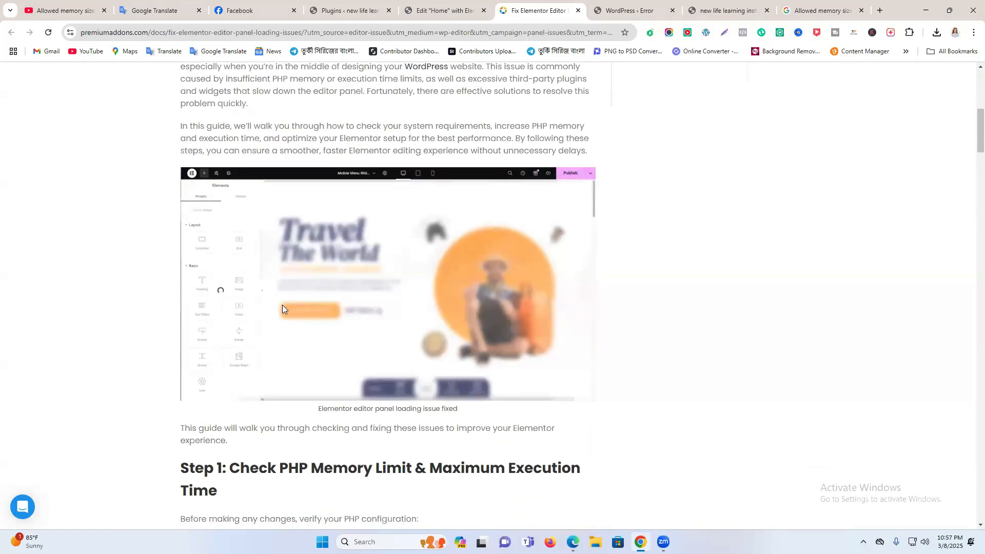
scroll(281, 307, "down", 8)
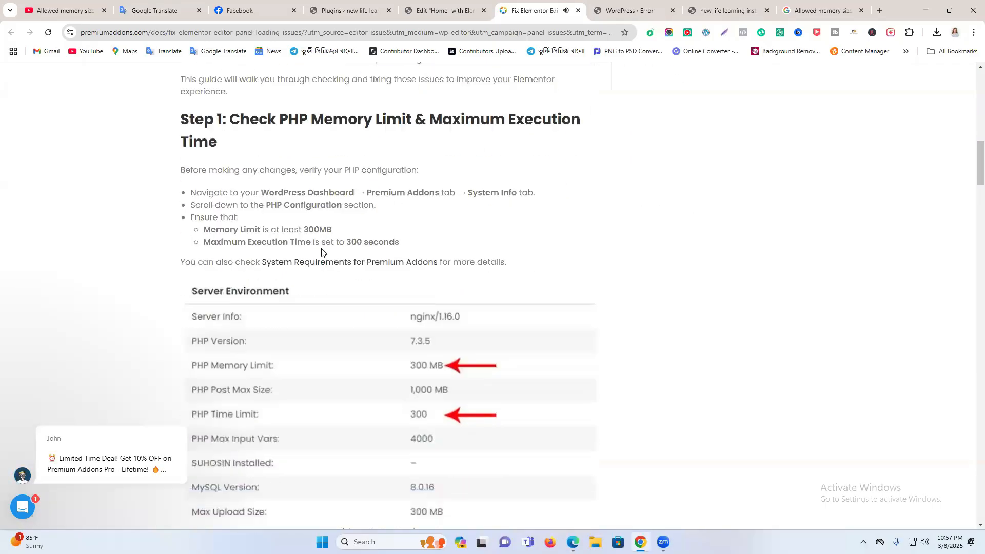
scroll(369, 301, "up", 2)
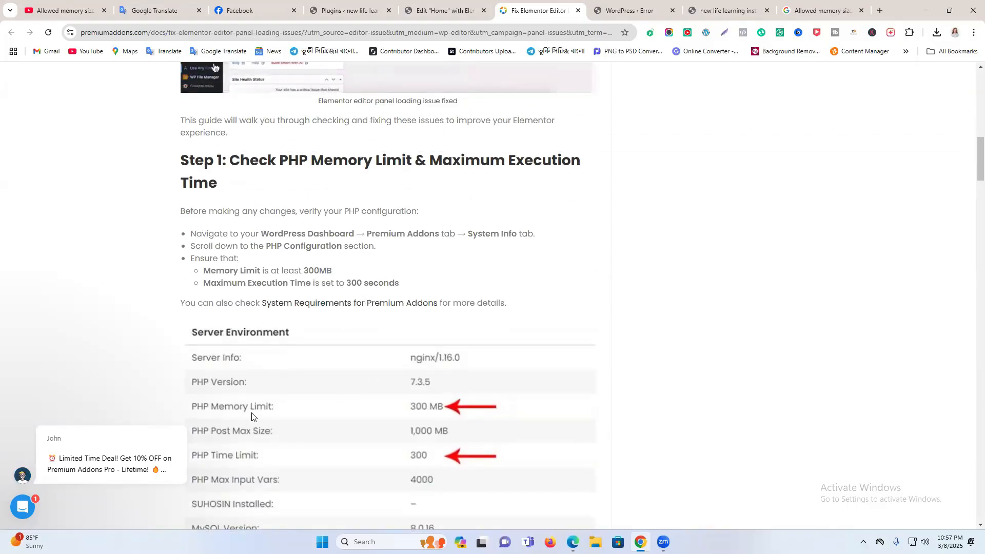
scroll(330, 386, "up", 2)
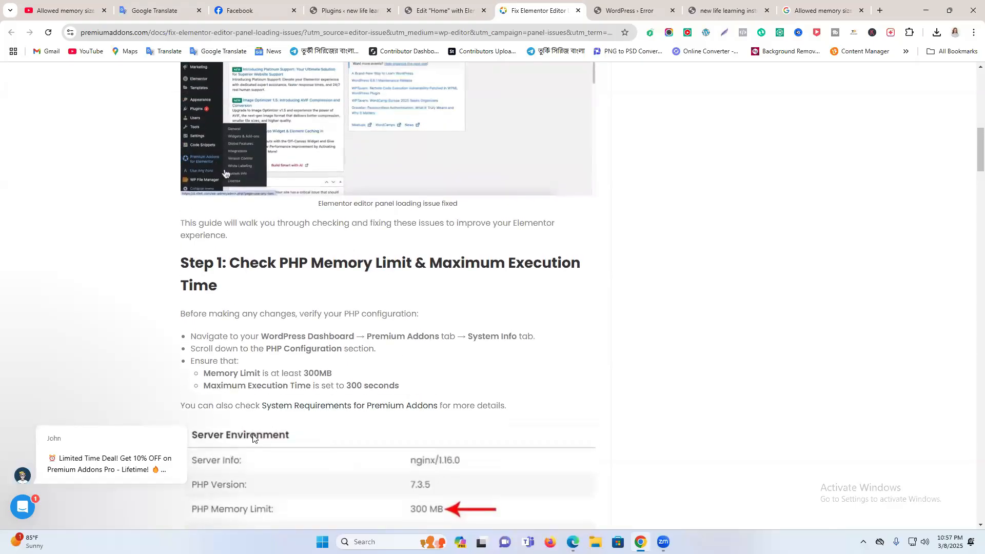
scroll(259, 285, "up", 1)
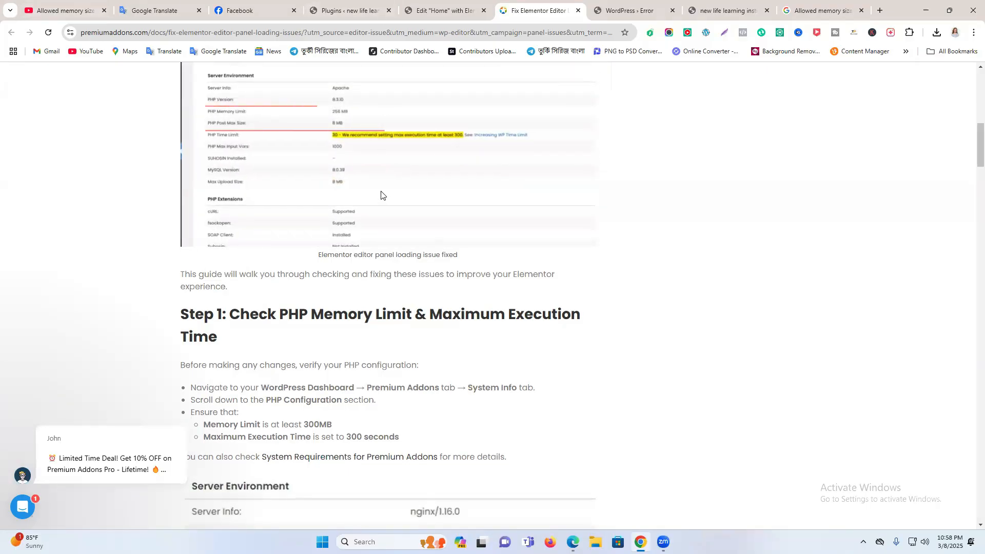
- Open the Premium Addons for Elementor settings from the plugins list and look through its widget list and General page
left_click(372, 5)
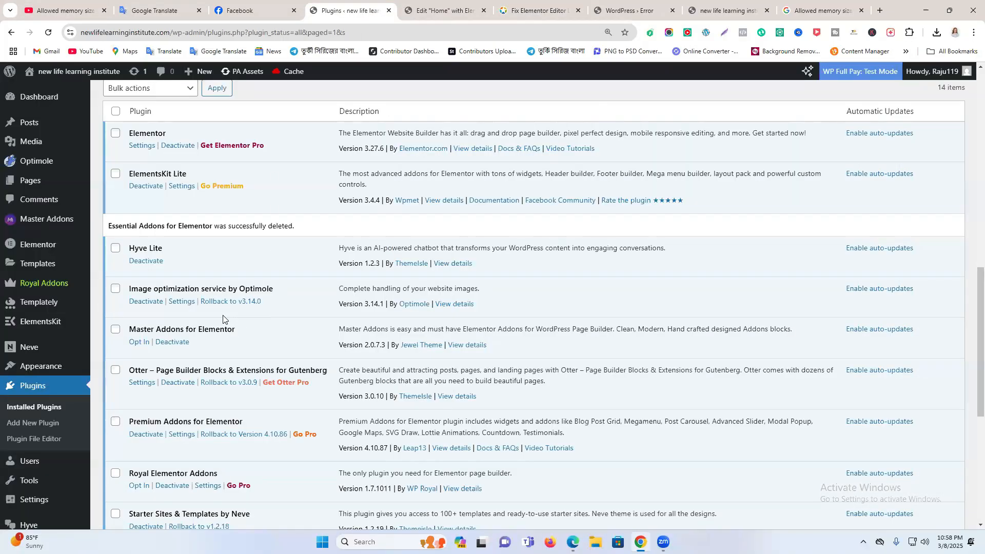
left_click(180, 435)
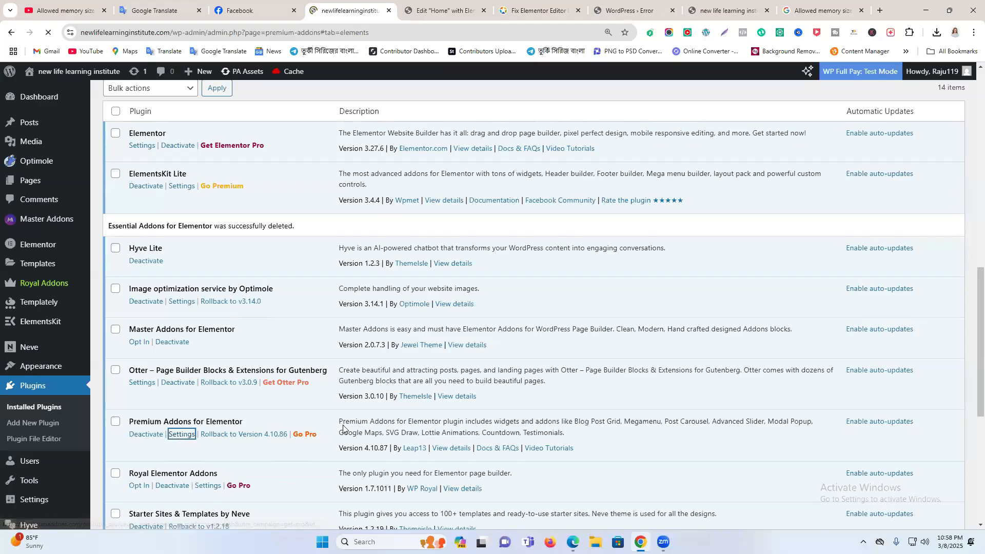
scroll(343, 420, "down", 3)
scroll(343, 420, "down", 15)
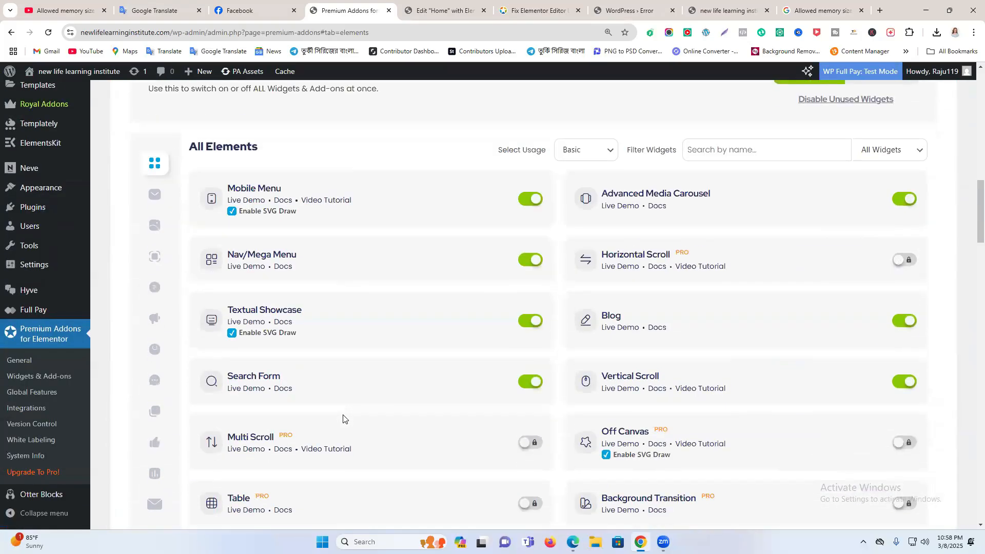
scroll(343, 414, "down", 3)
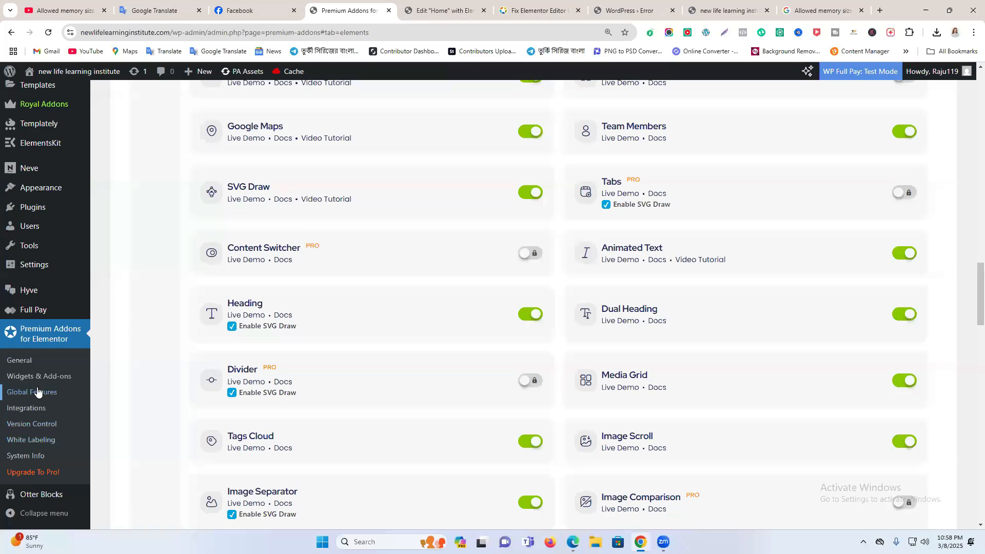
left_click(26, 366)
scroll(314, 402, "up", 15)
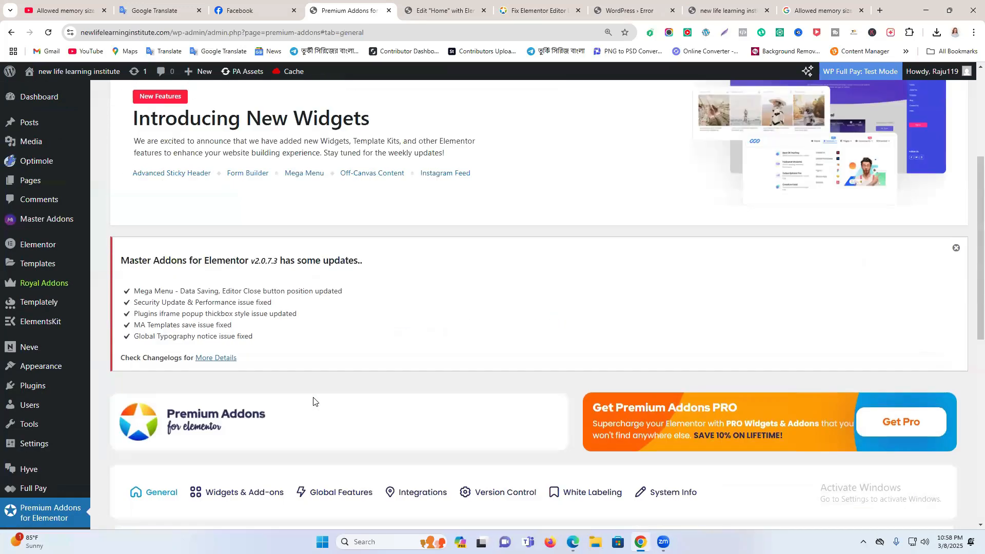
scroll(315, 402, "down", 5)
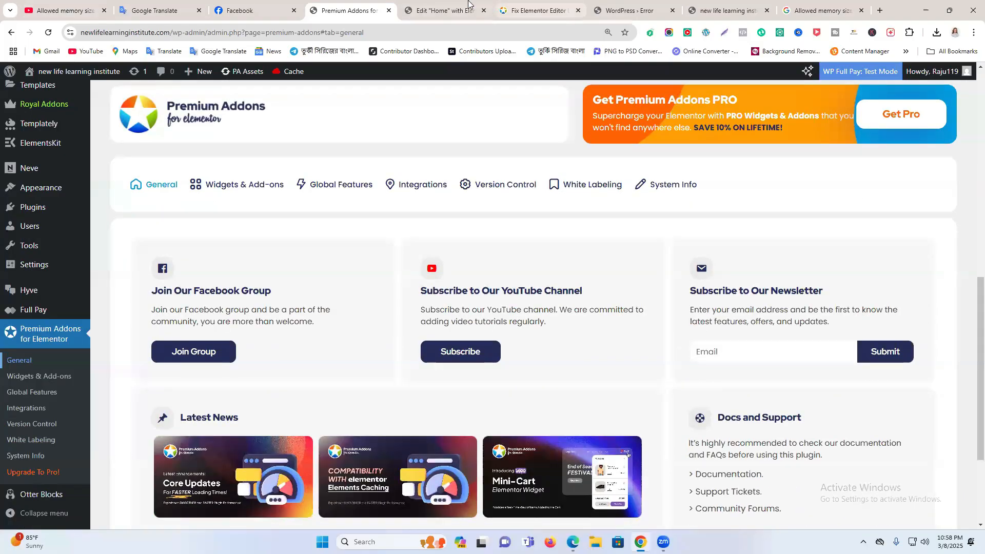
- Reread the Premium Addons troubleshooting article for where to check the PHP configuration
left_click(531, 5)
scroll(240, 396, "down", 4)
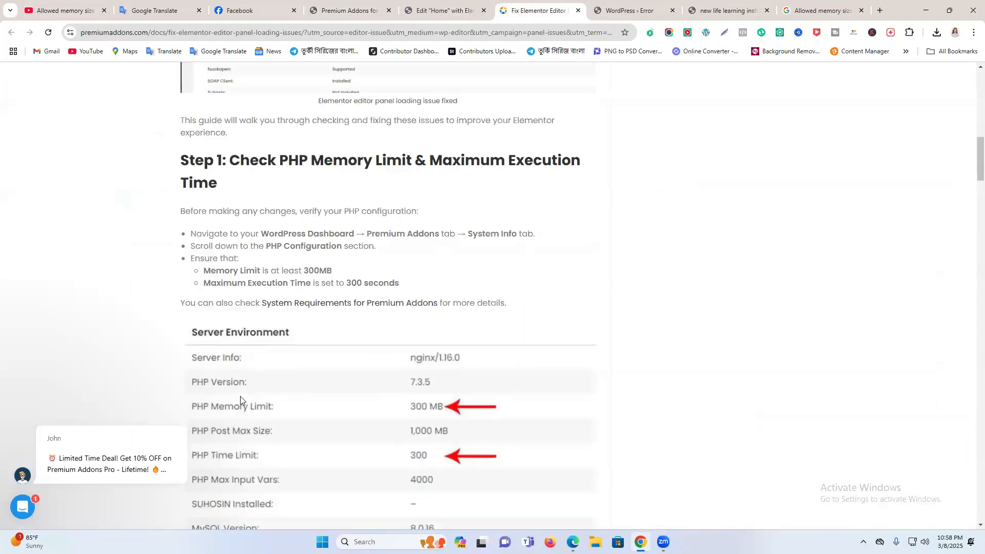
scroll(313, 367, "down", 4)
scroll(329, 364, "up", 18)
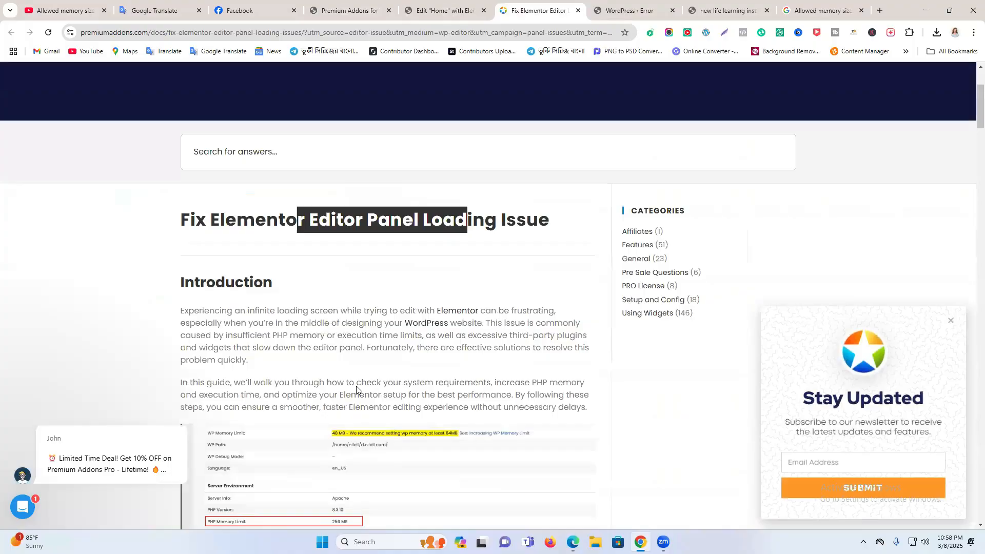
scroll(349, 369, "down", 2)
scroll(347, 370, "down", 2)
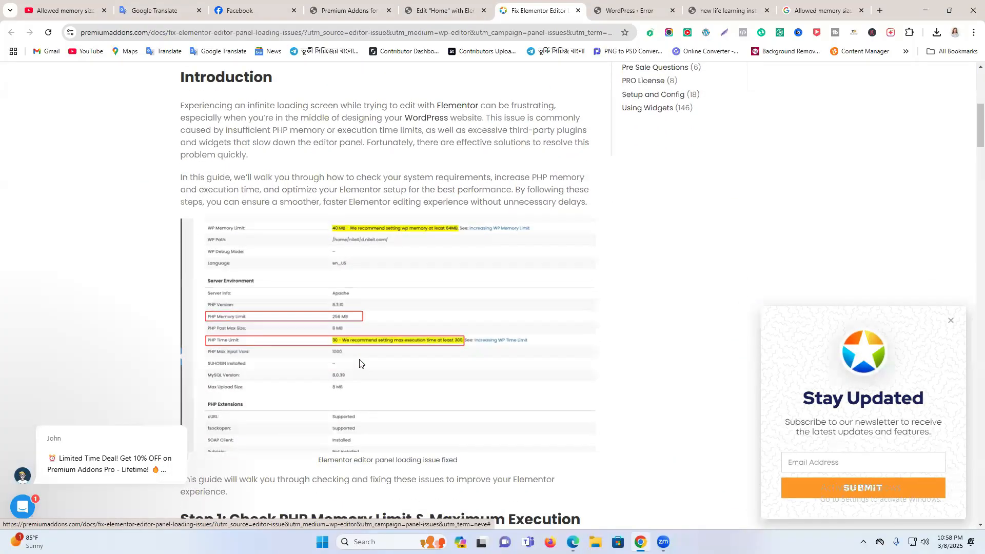
- Check the Home page's loading in the Elementor editor, return to the Premium Addons settings, and open System Info
left_click(439, 10)
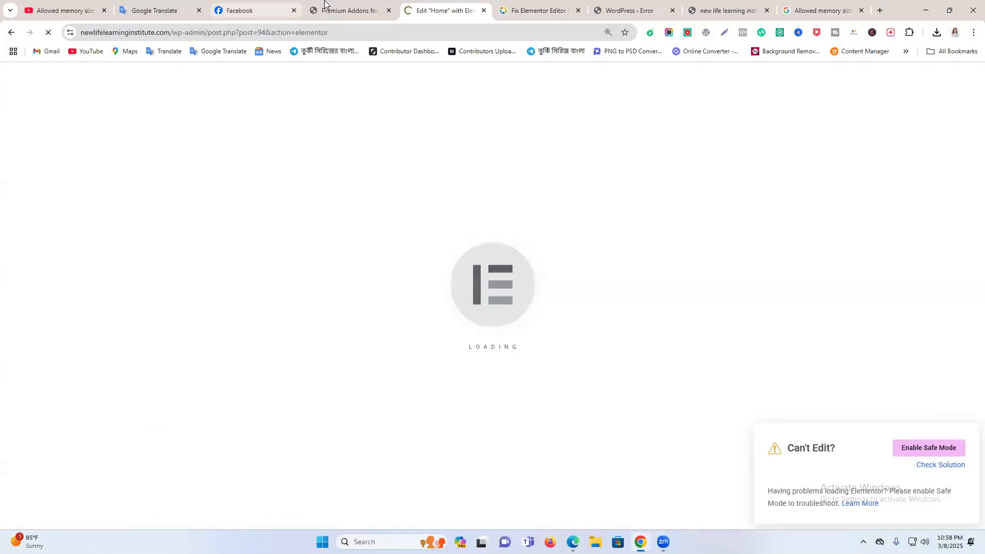
left_click(340, 11)
scroll(172, 375, "down", 2)
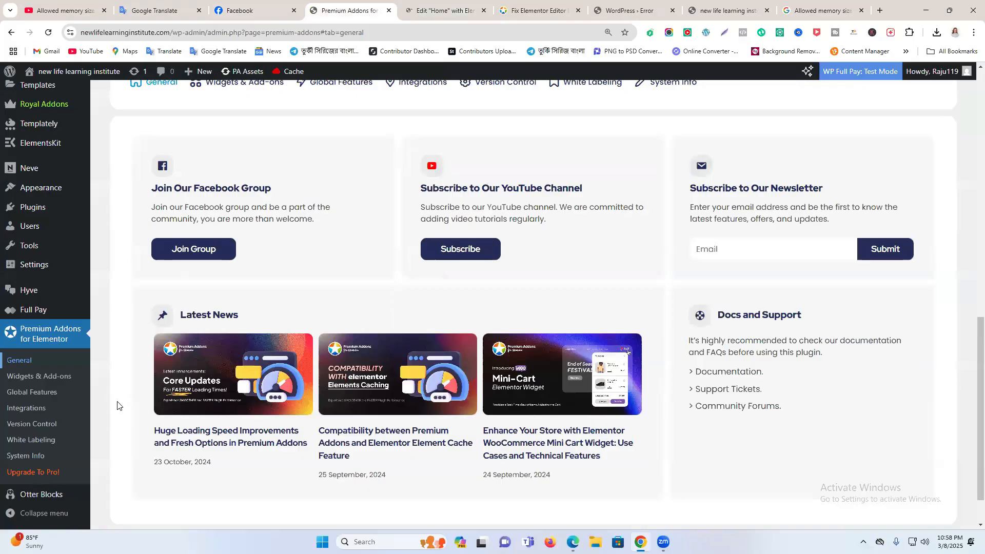
scroll(418, 334, "up", 15)
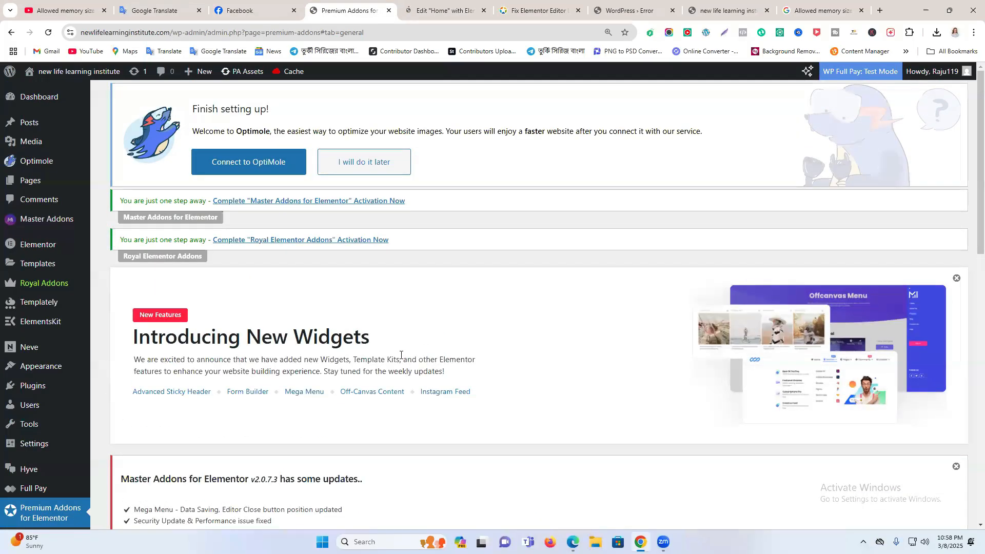
scroll(401, 355, "down", 9)
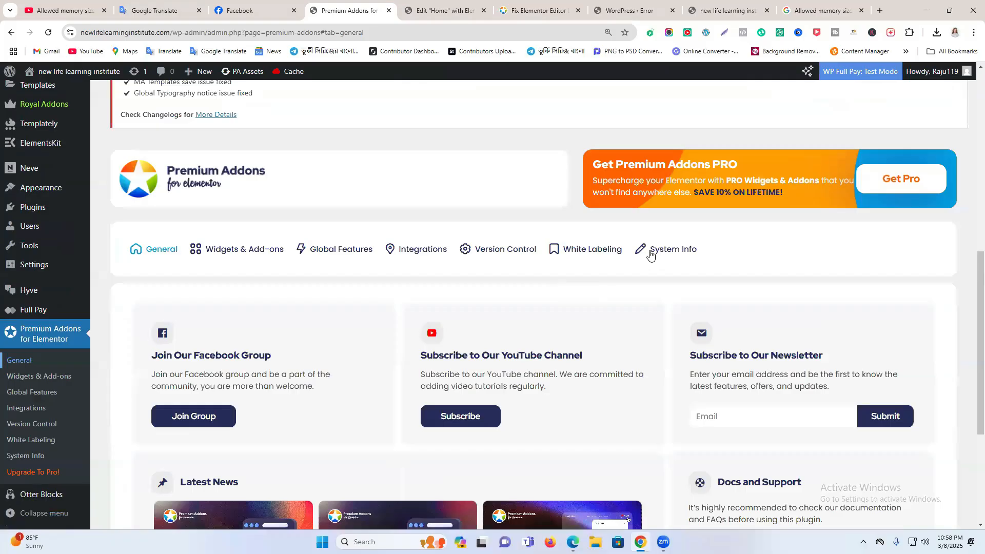
left_click(650, 255)
- Examine the WordPress memory limit and the server's PHP version, memory limit, and time limit in the system report
scroll(604, 281, "down", 3)
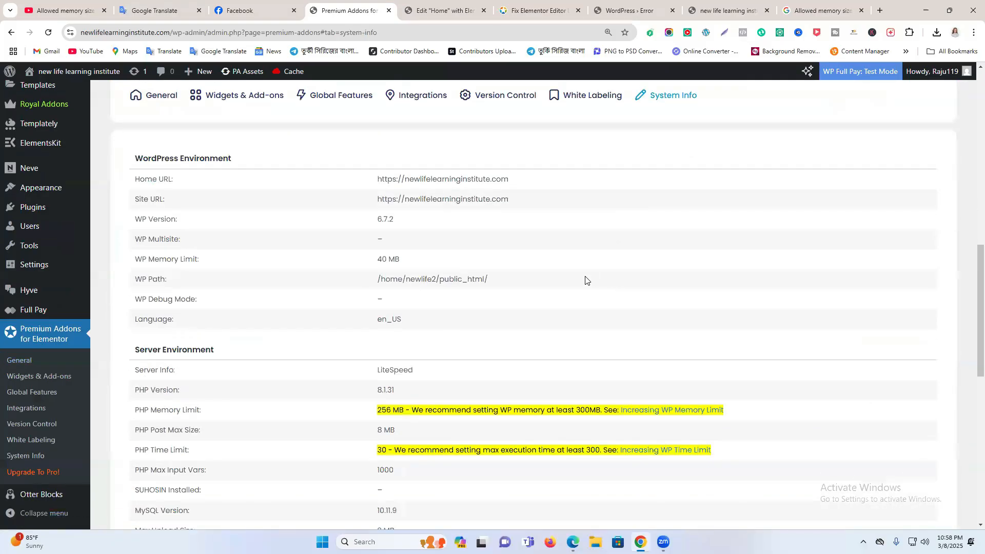
scroll(387, 260, "down", 9)
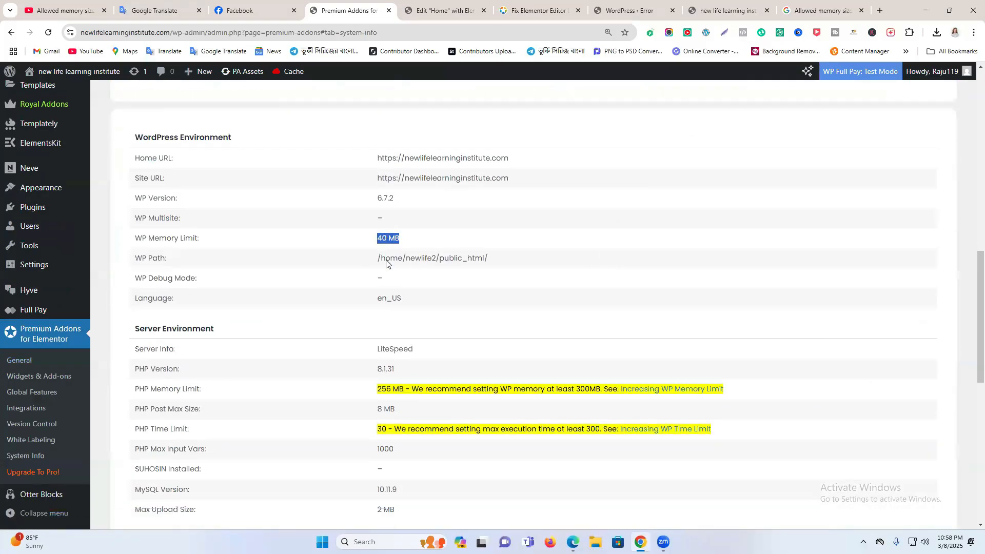
scroll(385, 261, "up", 5)
scroll(666, 267, "up", 7)
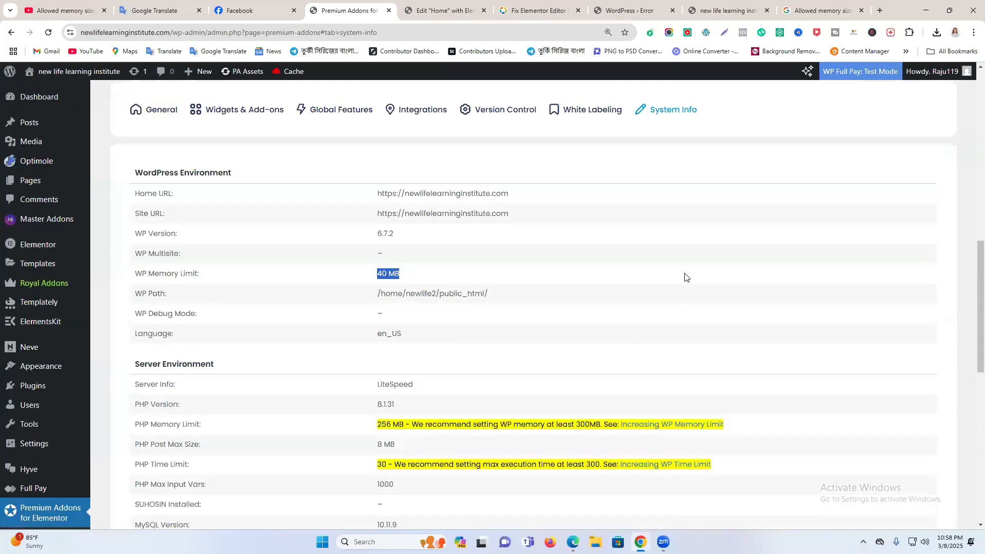
scroll(605, 277, "down", 1)
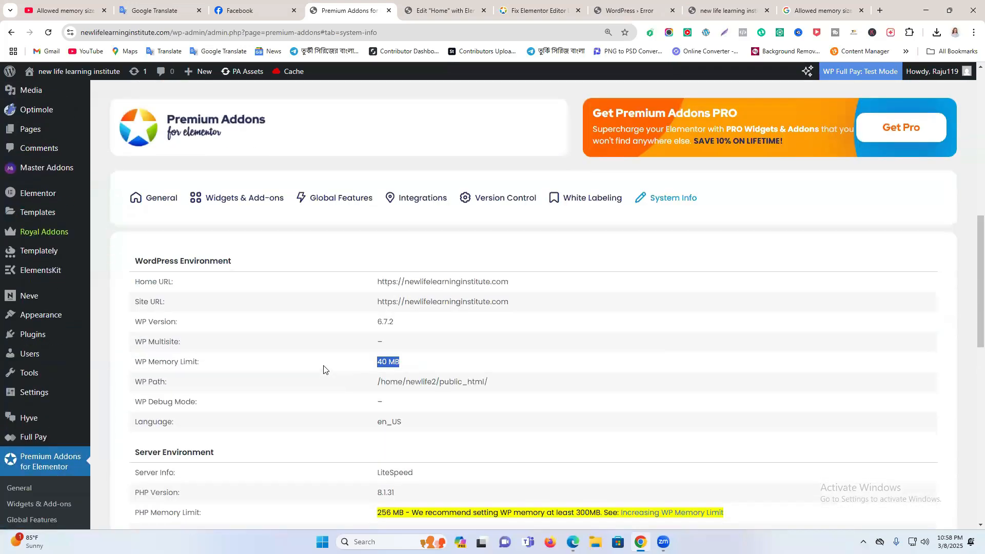
scroll(323, 370, "down", 5)
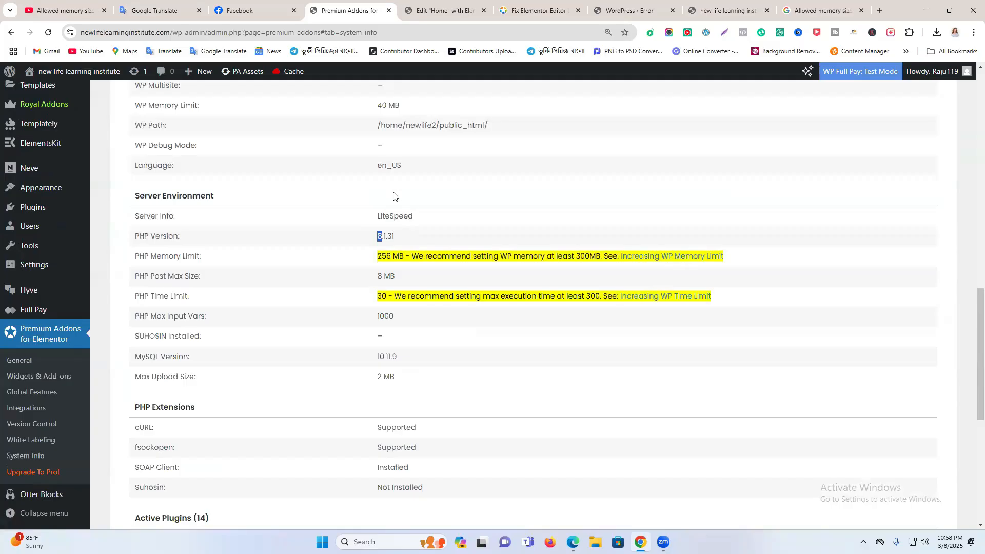
scroll(427, 203, "up", 2)
scroll(400, 236, "down", 2)
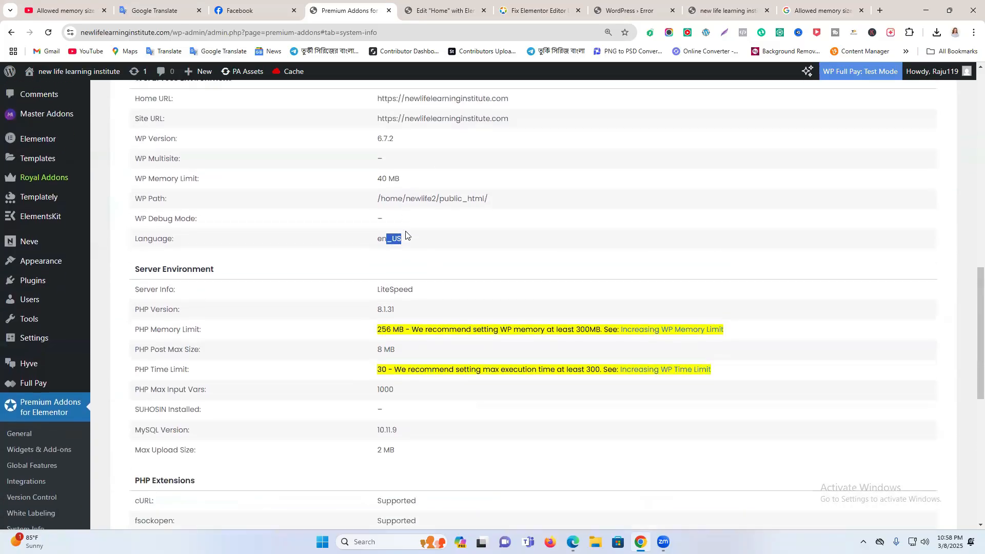
scroll(361, 272, "up", 3)
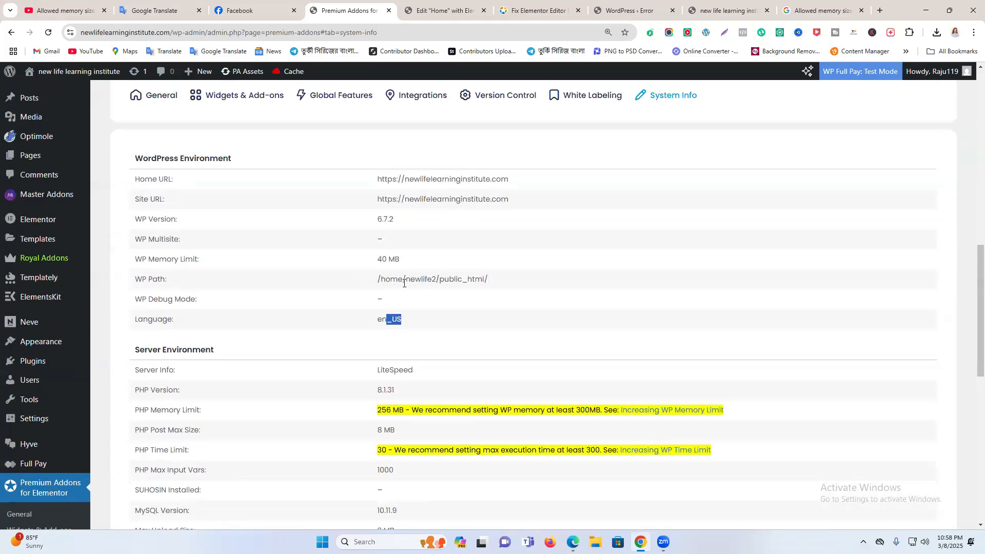
scroll(77, 361, "down", 3)
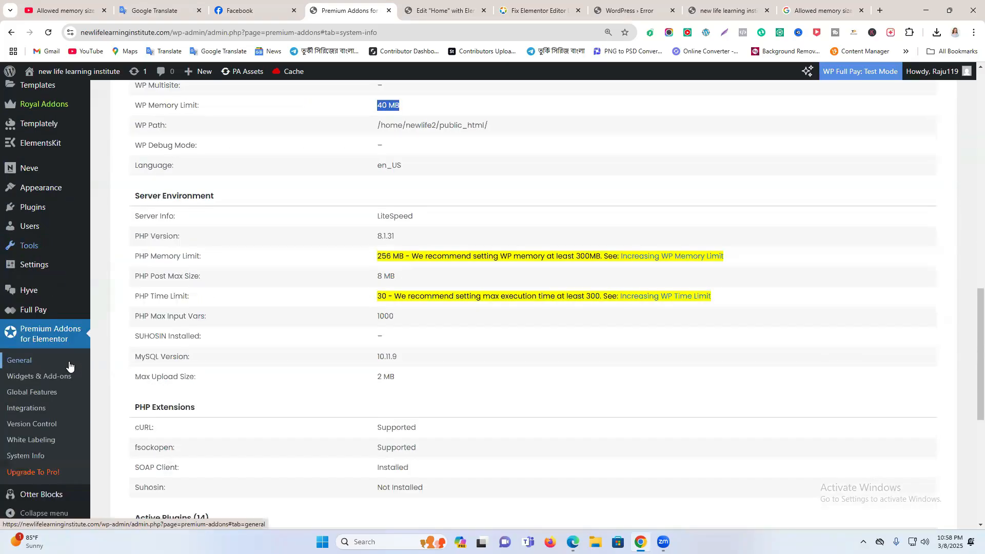
scroll(127, 317, "up", 3)
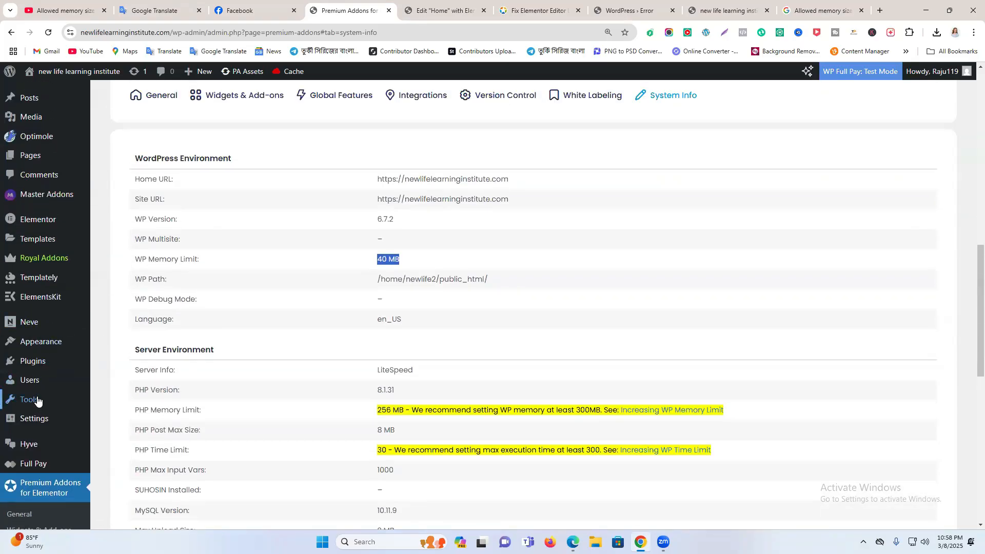
- Deactivate the Premium Addons for Elementor plugin from the installed plugins list without giving a reason
left_click(32, 361)
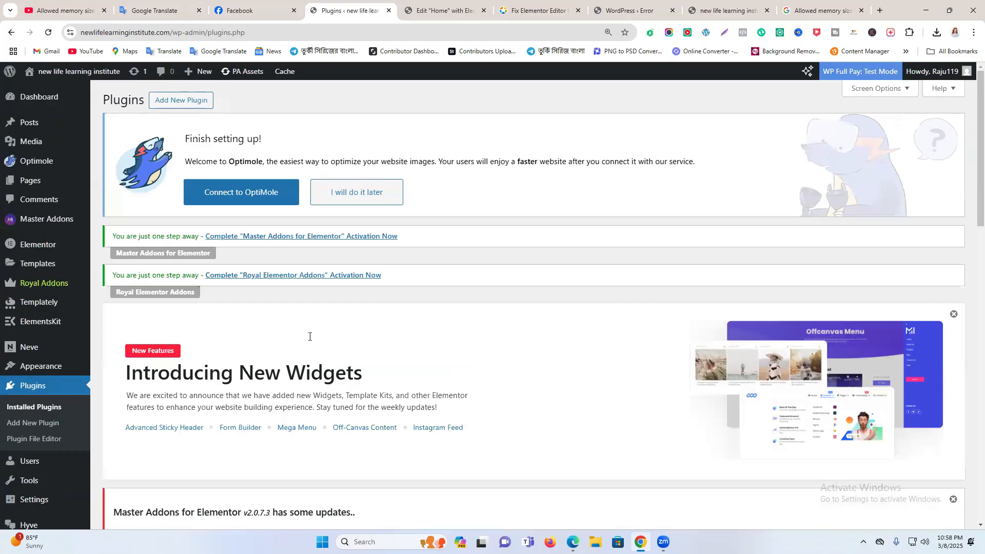
scroll(310, 337, "down", 8)
scroll(305, 350, "down", 3)
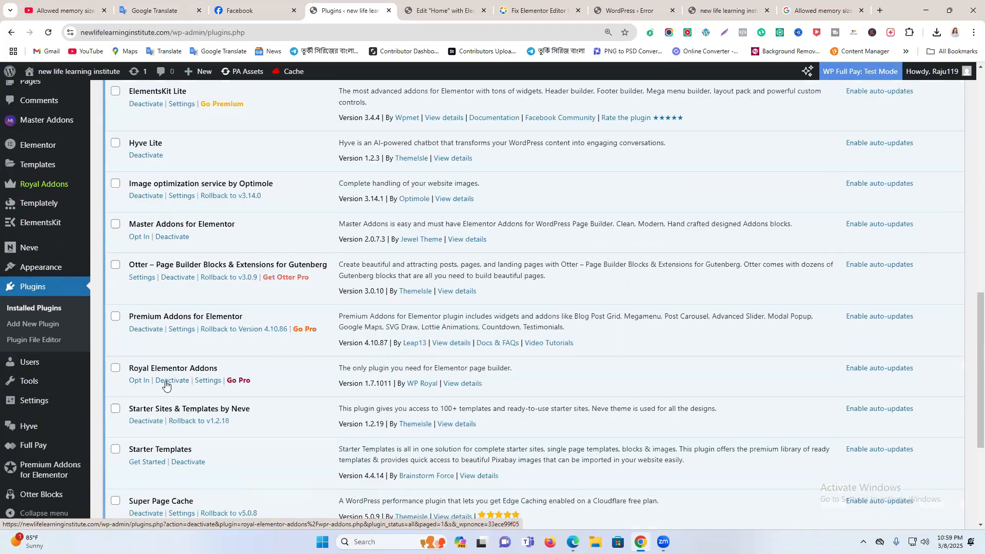
left_click(146, 329)
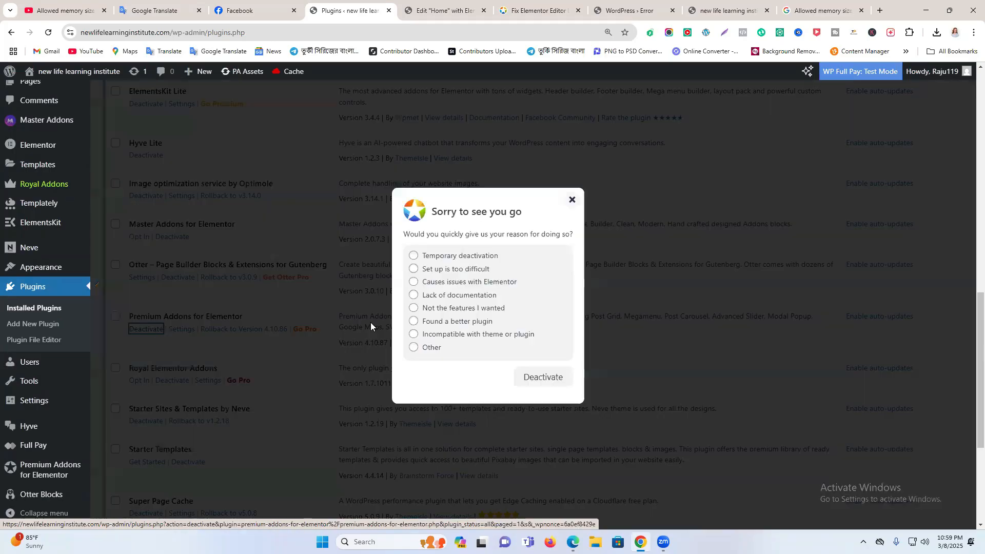
left_click(543, 377)
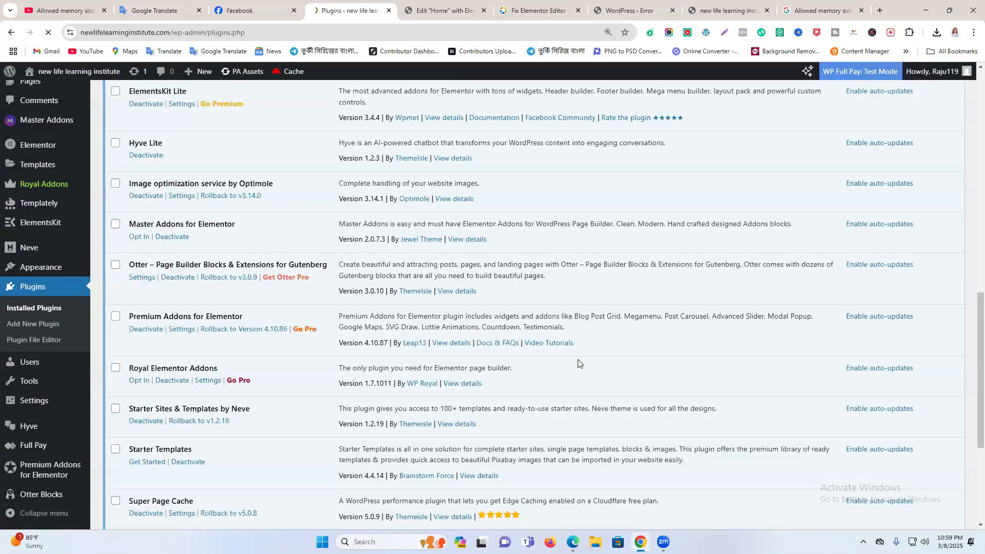
- Check the Home page in the Elementor editor and close the leftover troubleshooting article, WordPress error, site, and memory-size search tabs
left_click(409, 4)
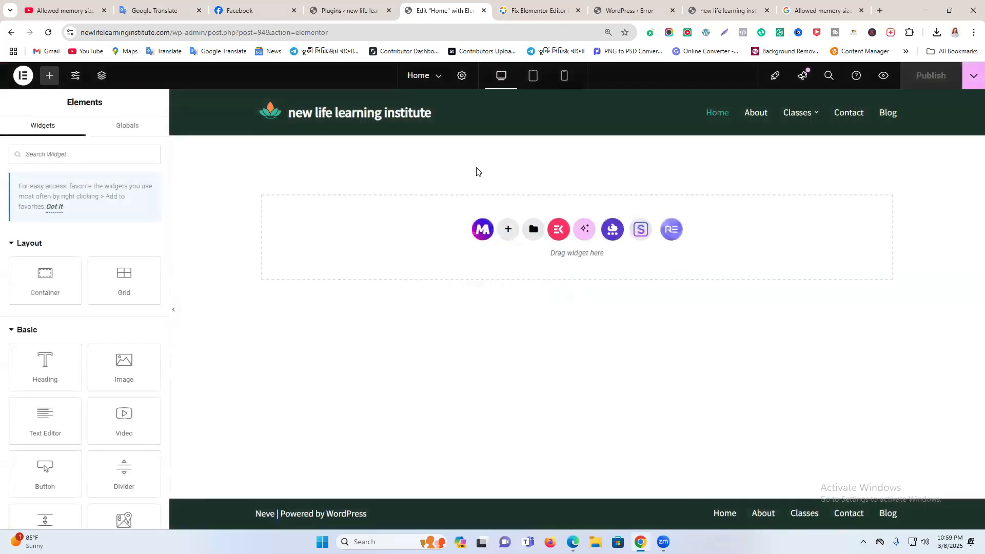
left_click(564, 10)
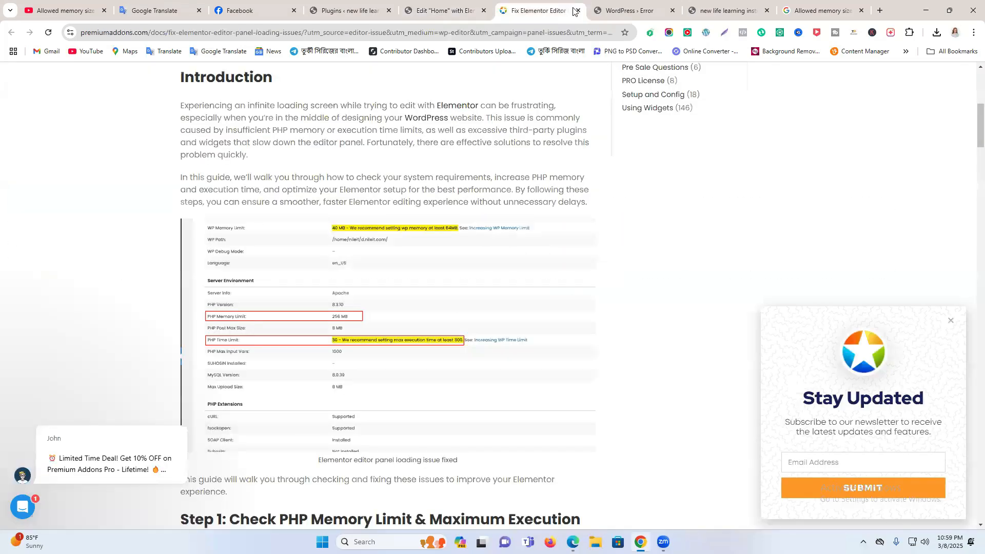
left_click(578, 10)
left_click(578, 10)
left_click(578, 10)
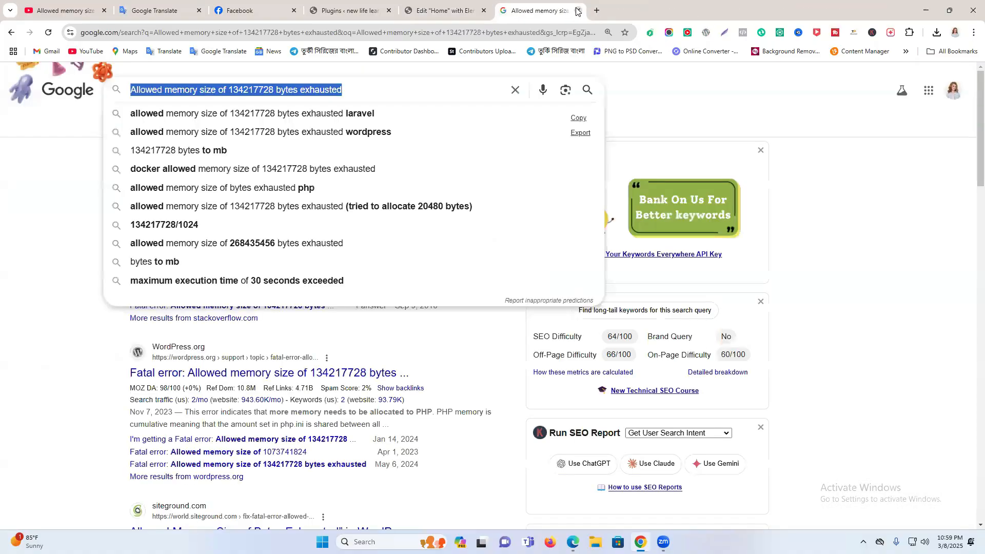
left_click(578, 10)
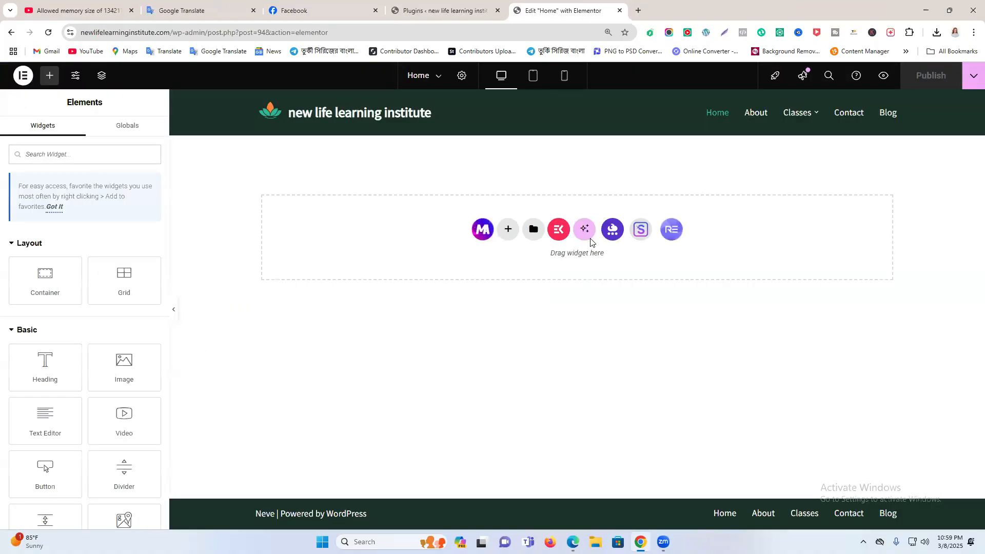
- Browse the page templates in the ElementsKit library from the Home page's empty section, then close the library
left_click(558, 230)
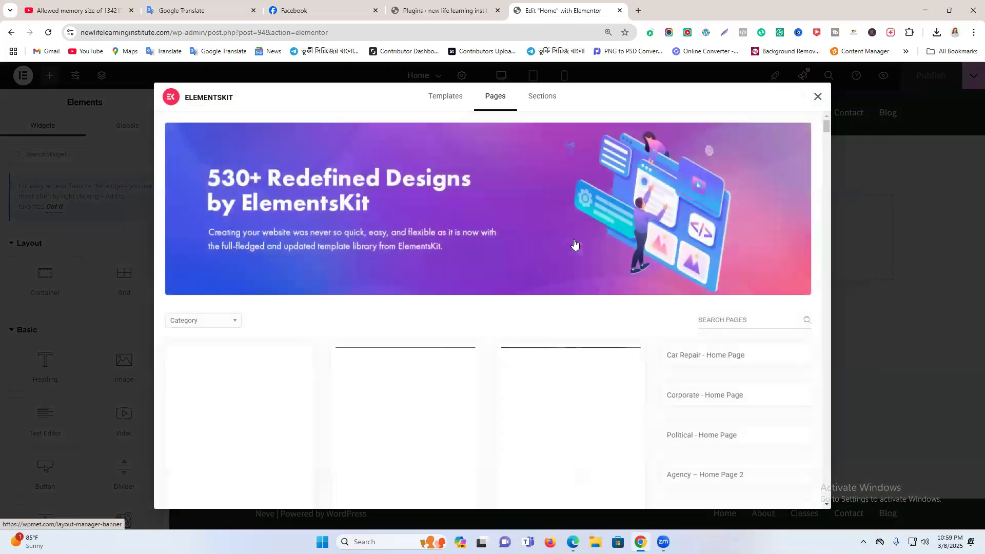
scroll(521, 304, "down", 4)
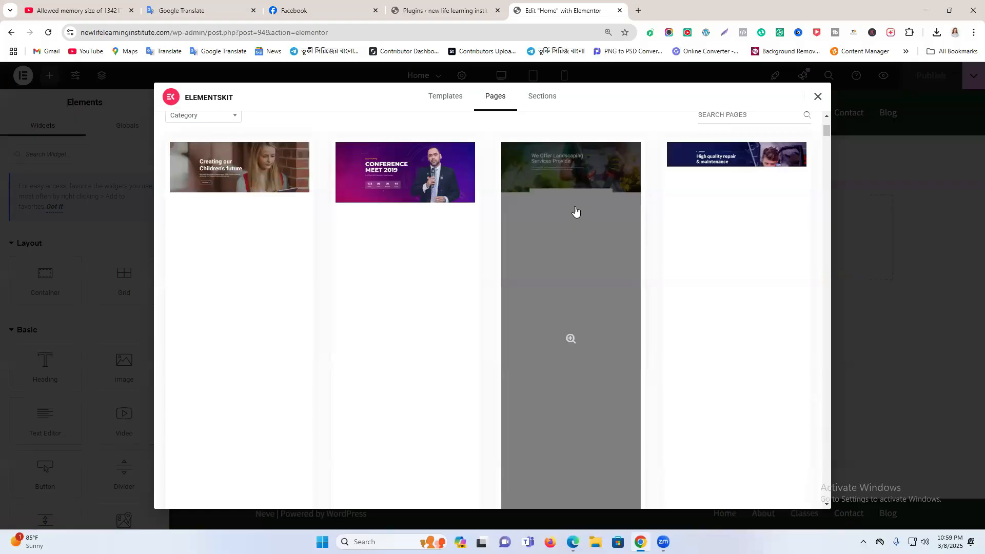
left_click(410, 3)
left_click(564, 10)
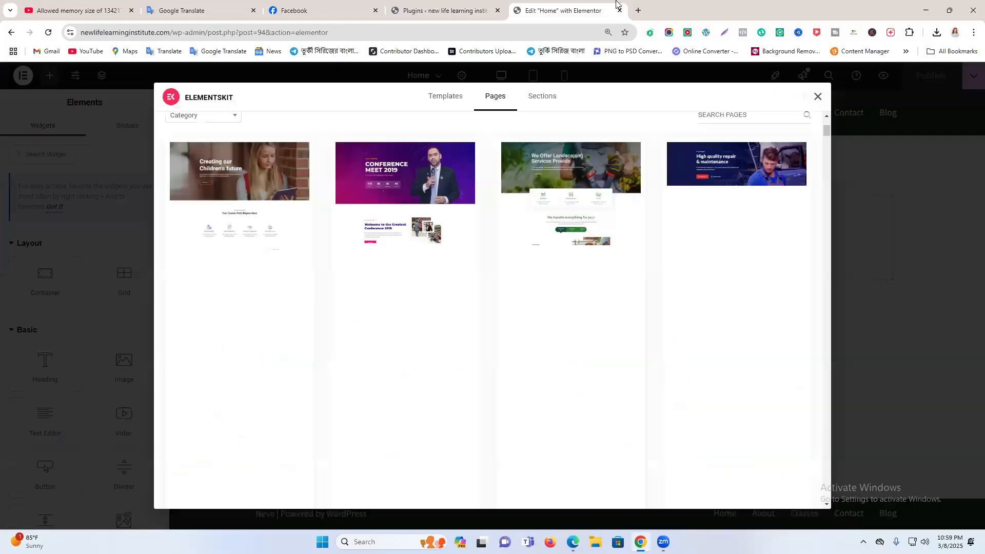
scroll(310, 310, "up", 1)
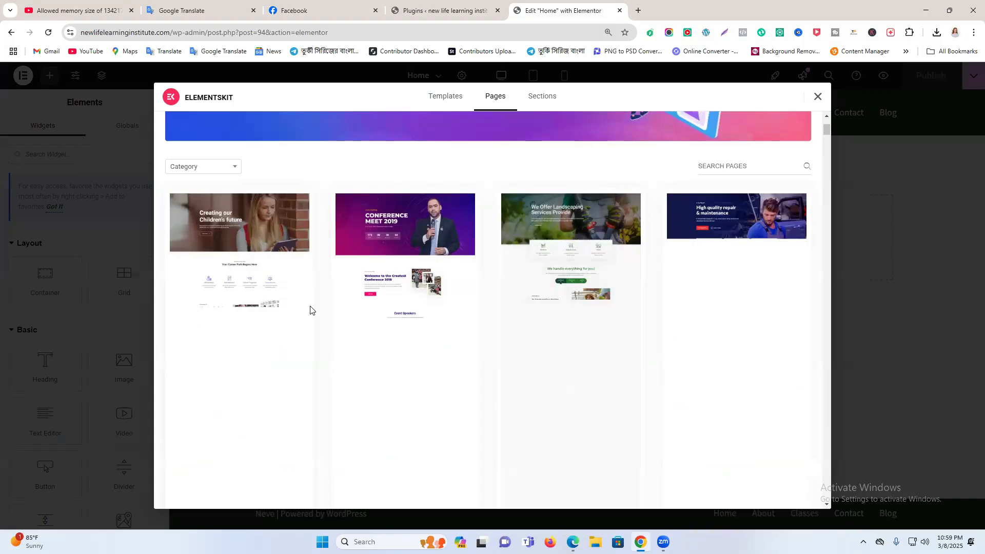
scroll(372, 340, "down", 8)
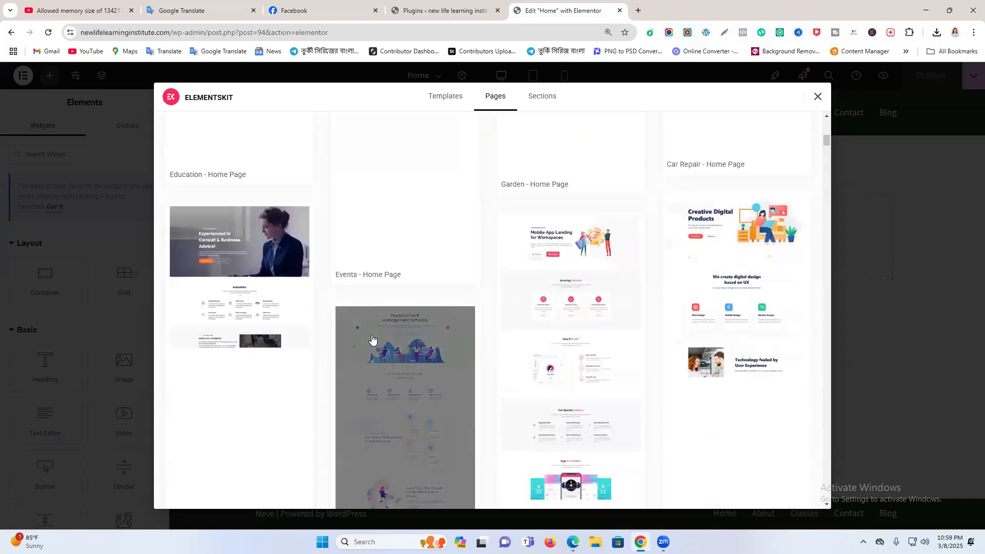
scroll(373, 340, "down", 5)
scroll(375, 337, "down", 5)
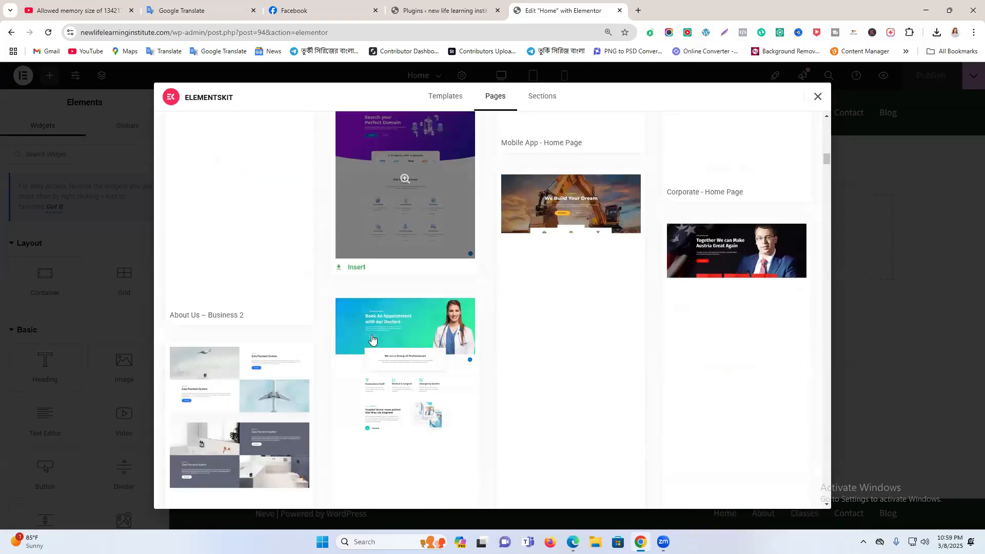
scroll(462, 279, "down", 12)
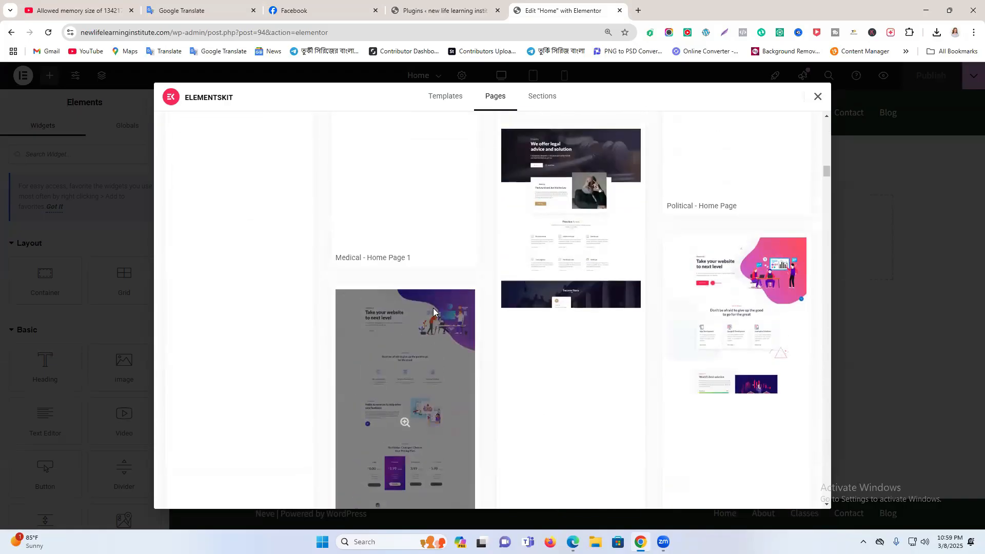
scroll(434, 312, "down", 5)
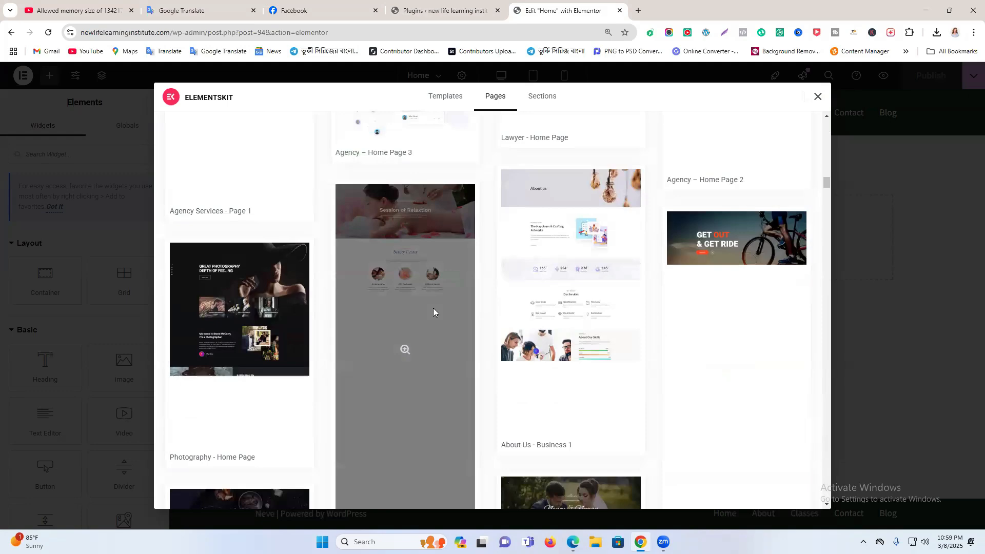
scroll(434, 311, "down", 5)
scroll(433, 312, "down", 2)
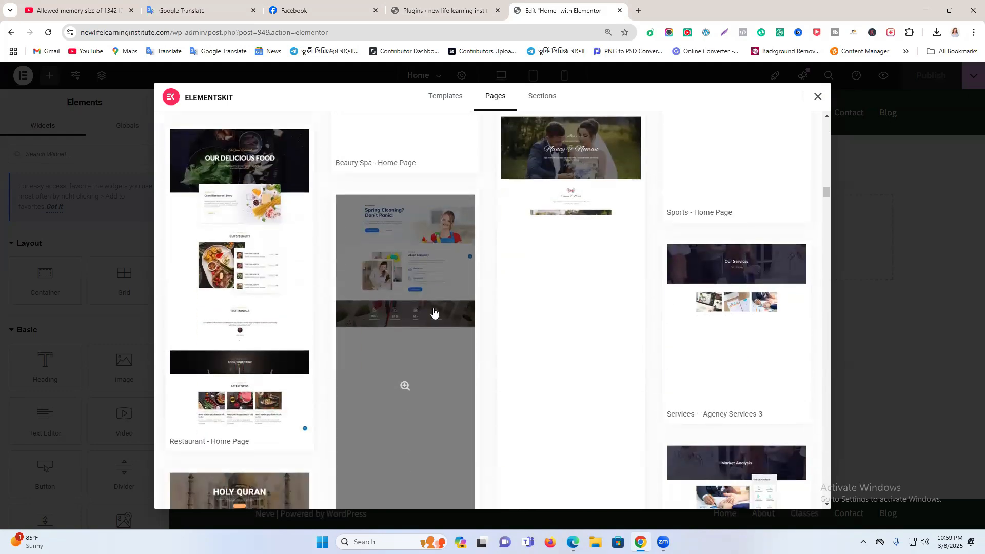
scroll(433, 312, "down", 8)
scroll(434, 311, "up", 6)
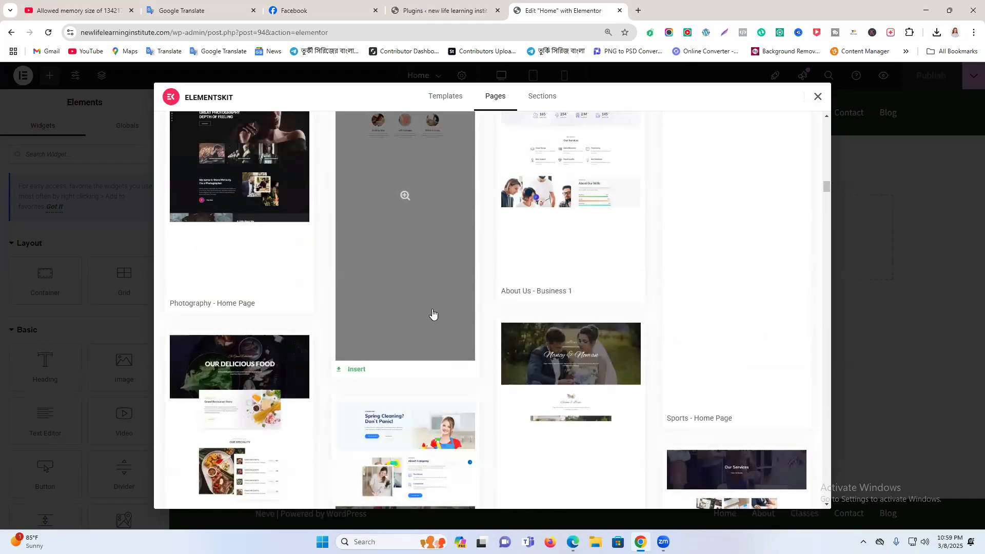
scroll(432, 313, "up", 4)
scroll(417, 372, "up", 3)
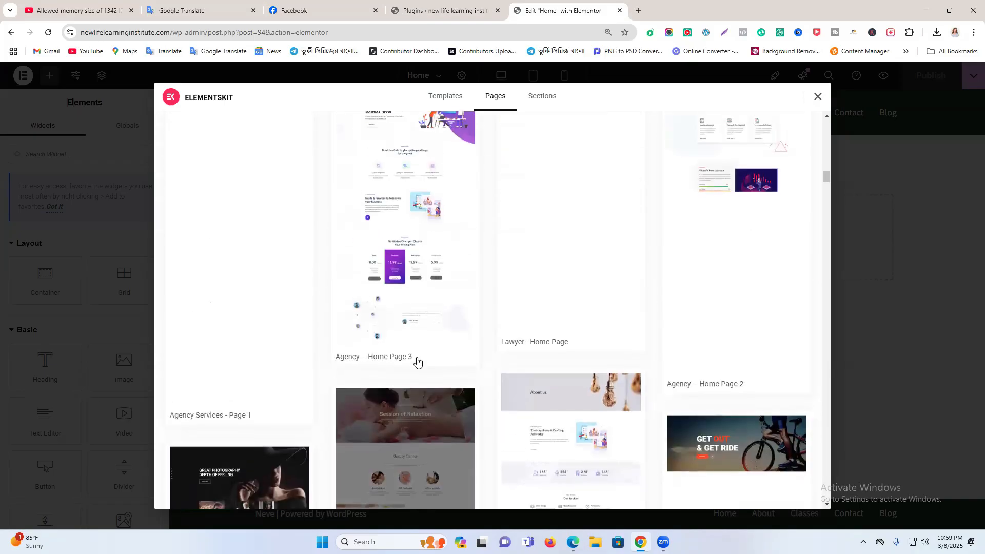
scroll(407, 319, "up", 2)
scroll(402, 295, "up", 5)
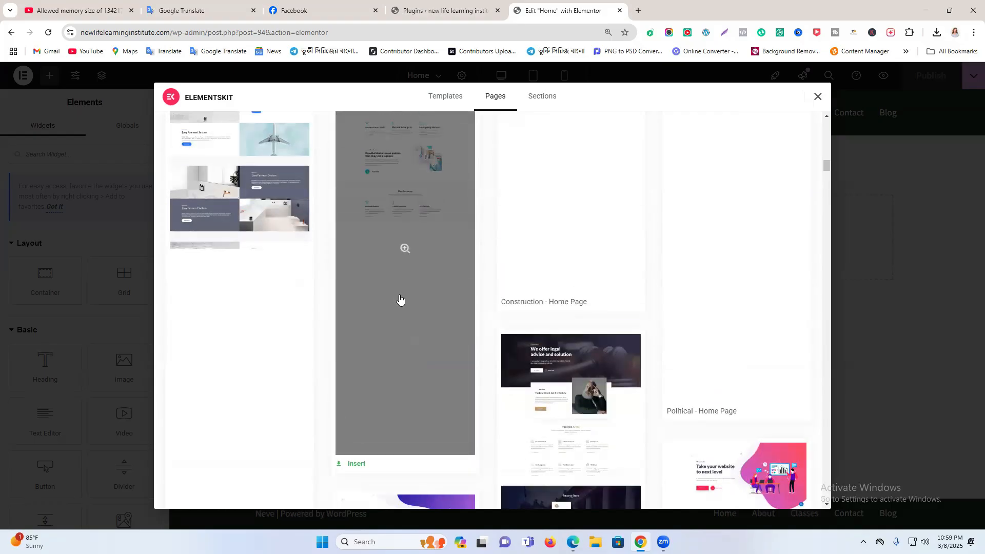
scroll(400, 300, "up", 8)
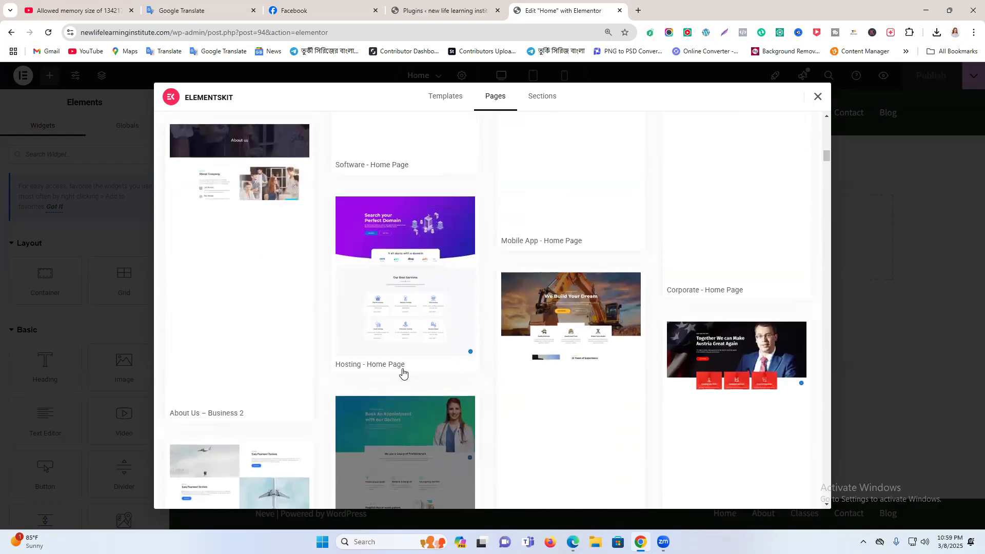
scroll(403, 373, "up", 10)
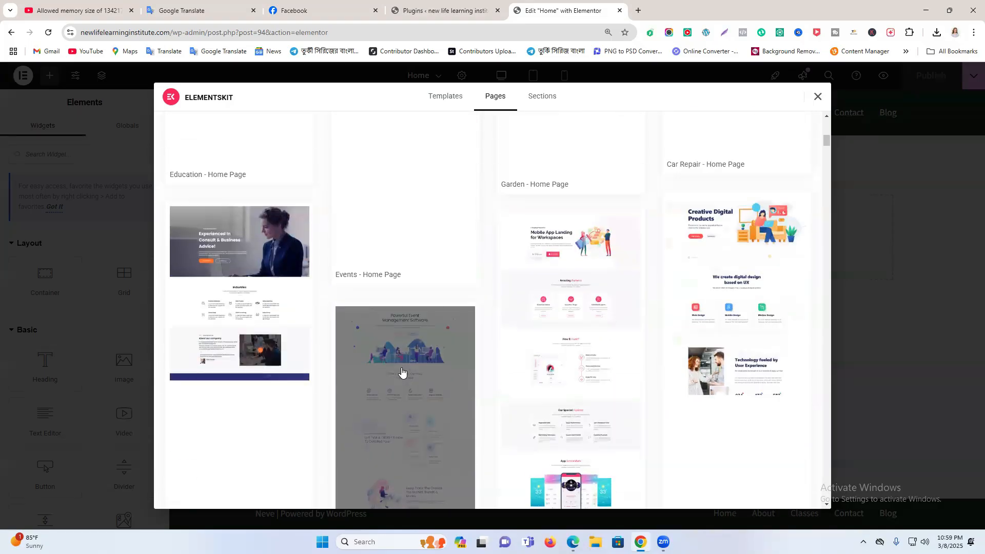
scroll(442, 323, "up", 7)
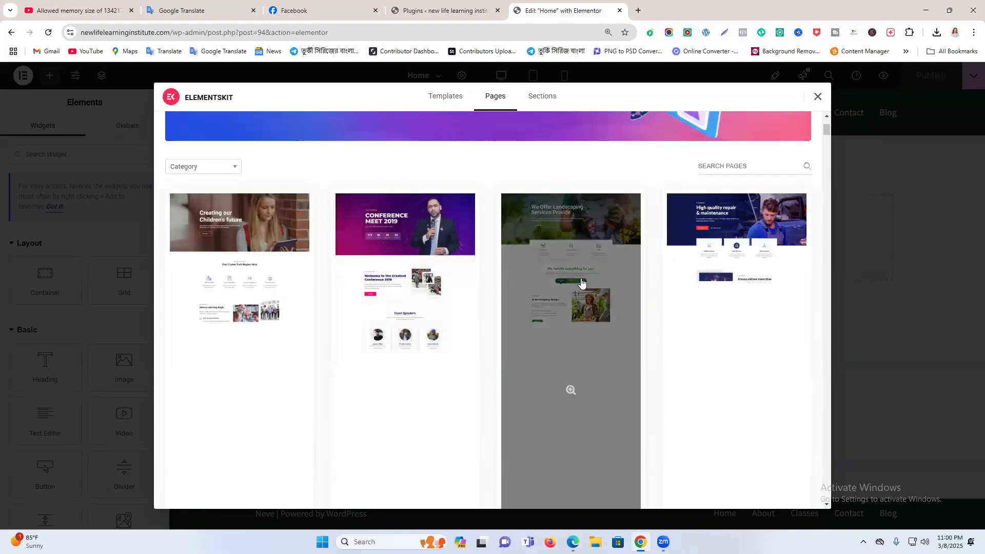
left_click(819, 97)
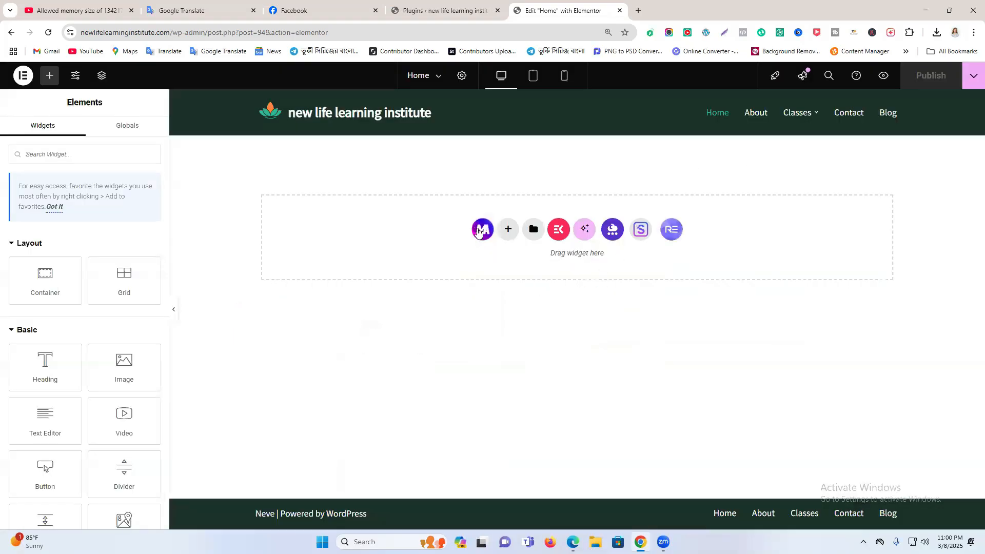
- Look through the page templates offered in the Master Addons library and close it
left_click(479, 232)
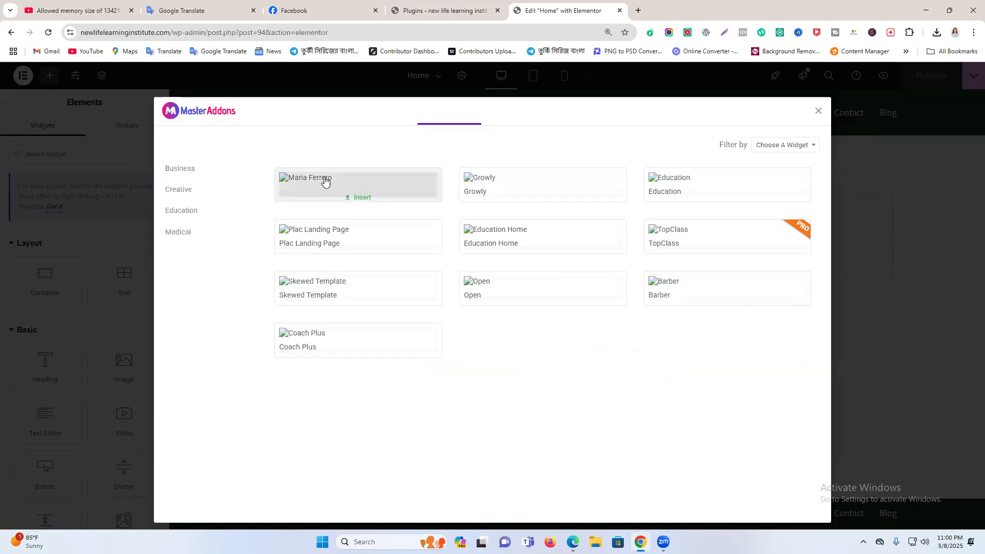
left_click(817, 113)
left_click(478, 229)
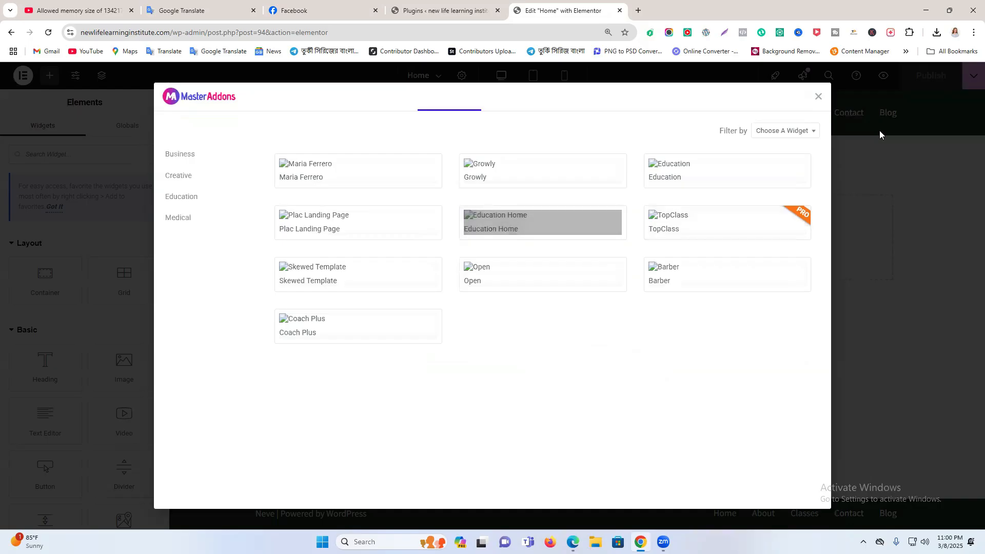
left_click(818, 96)
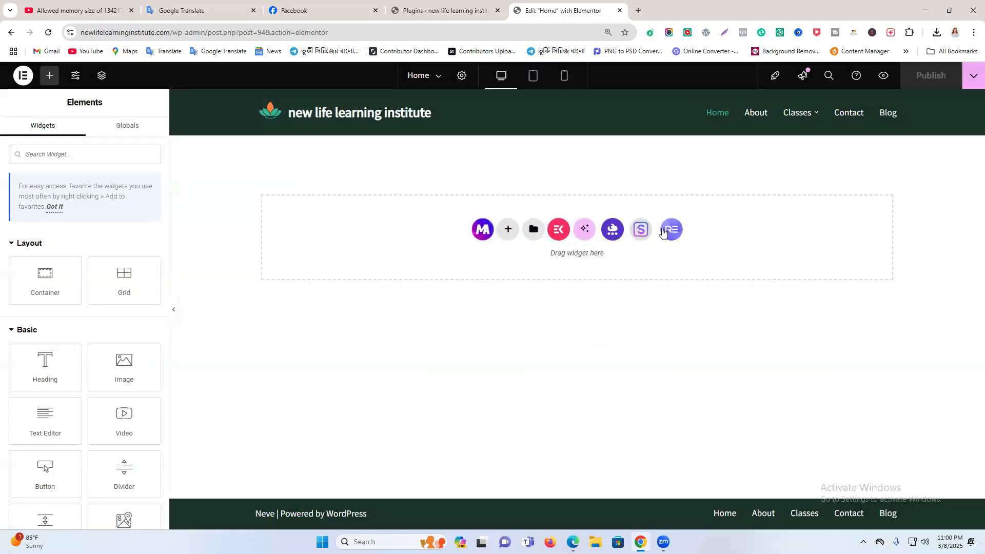
- Look at the page templates and the Mixed category filter in the Royal Elementor Addons library, then close it
left_click(664, 231)
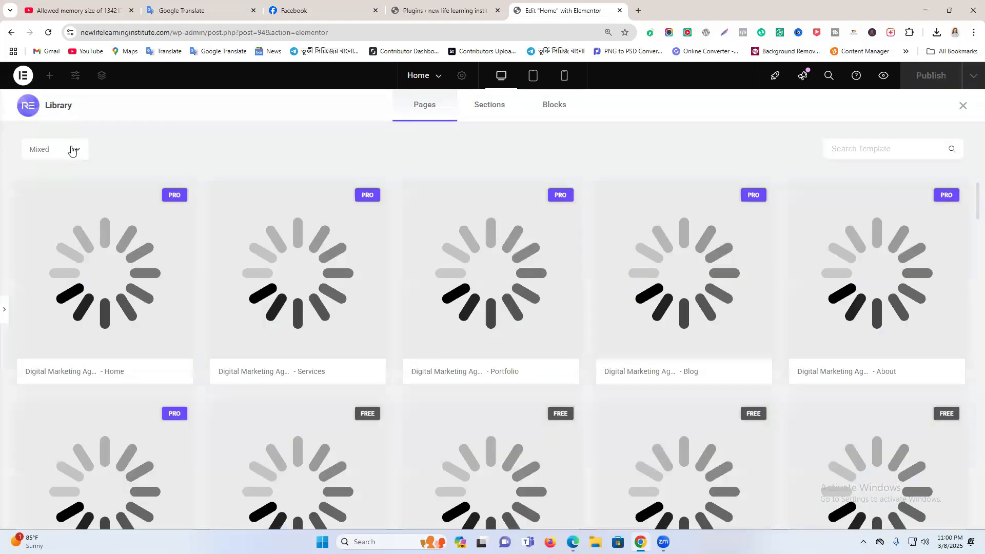
left_click(72, 150)
left_click(961, 105)
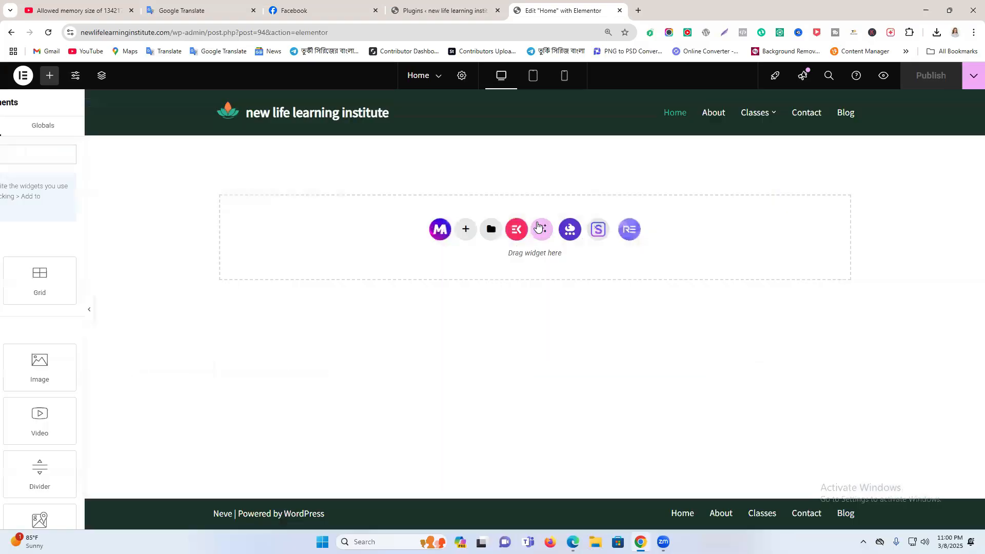
- Insert the Garden - Home Page template from the ElementsKit page library into the Home page
left_click(560, 229)
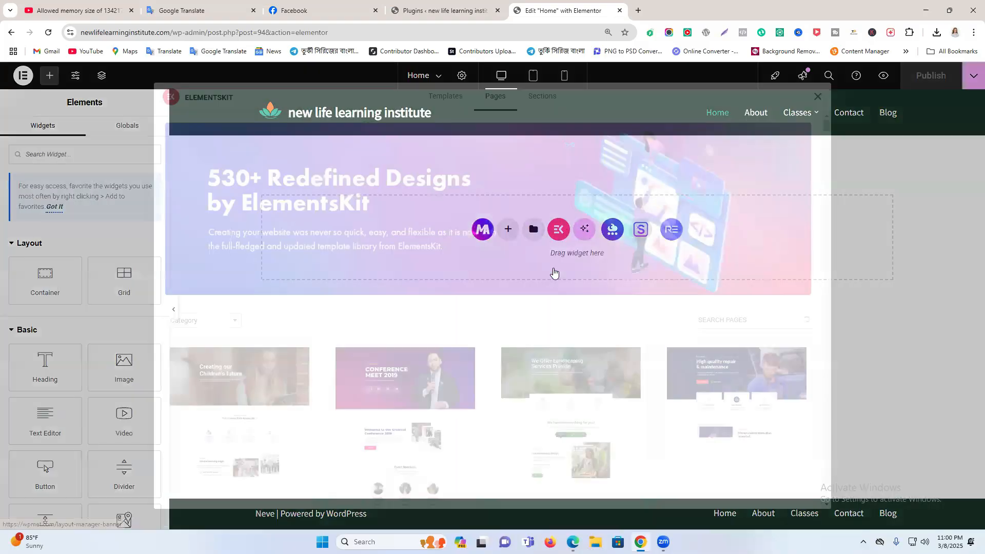
scroll(538, 339, "down", 5)
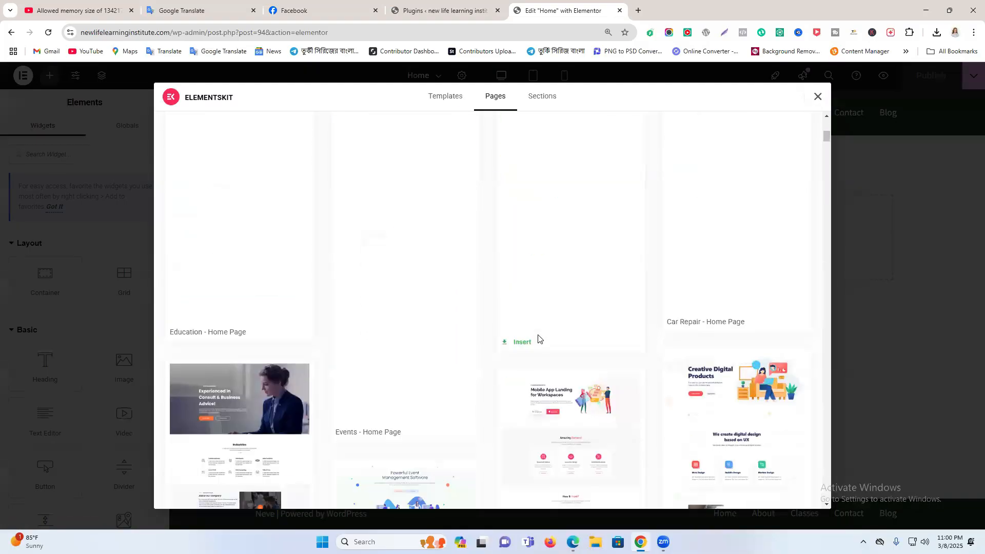
scroll(538, 339, "down", 8)
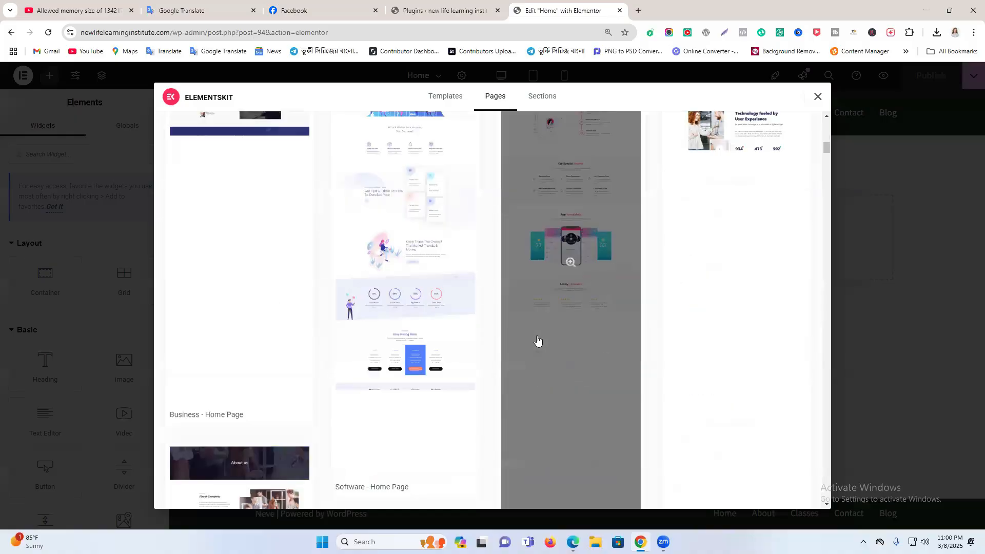
scroll(538, 340, "down", 3)
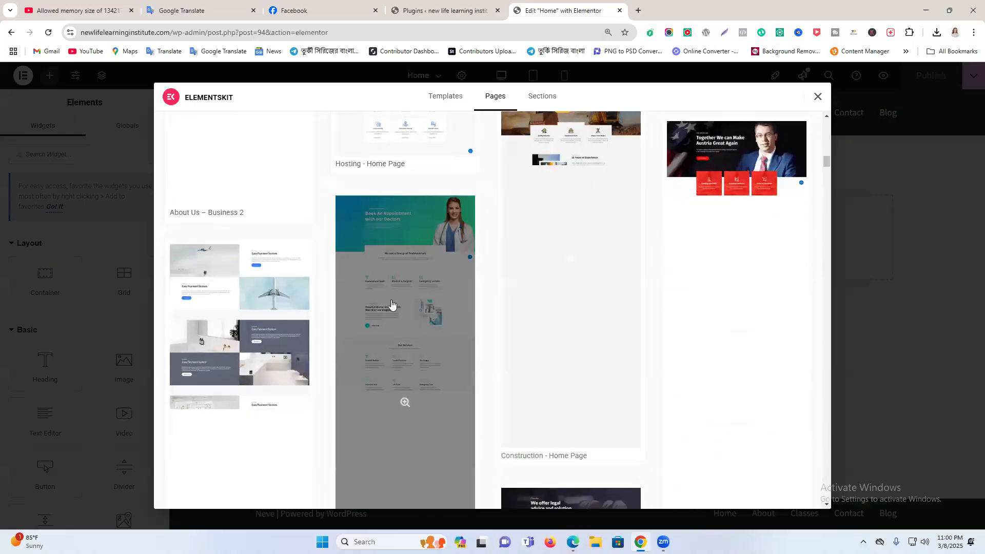
scroll(394, 331, "up", 15)
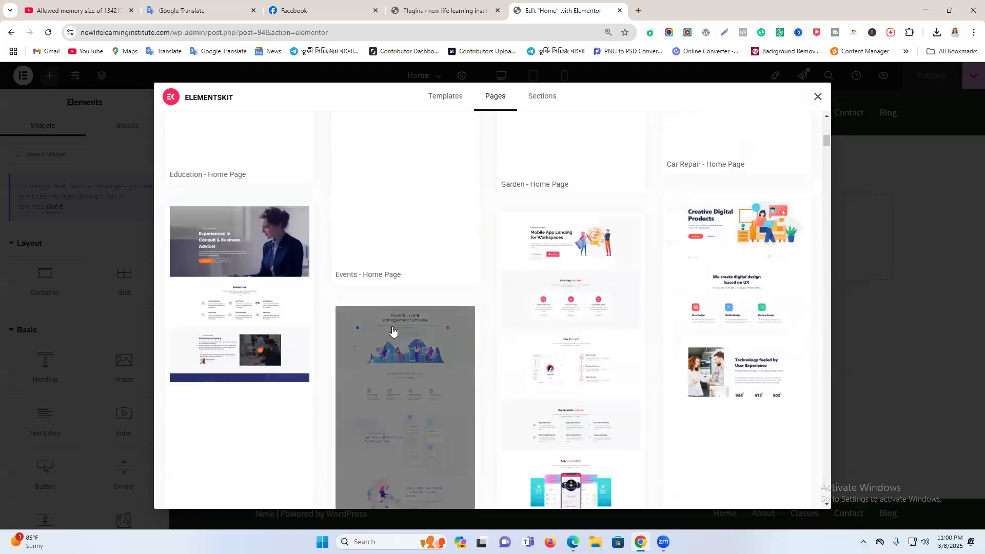
scroll(560, 315, "down", 4)
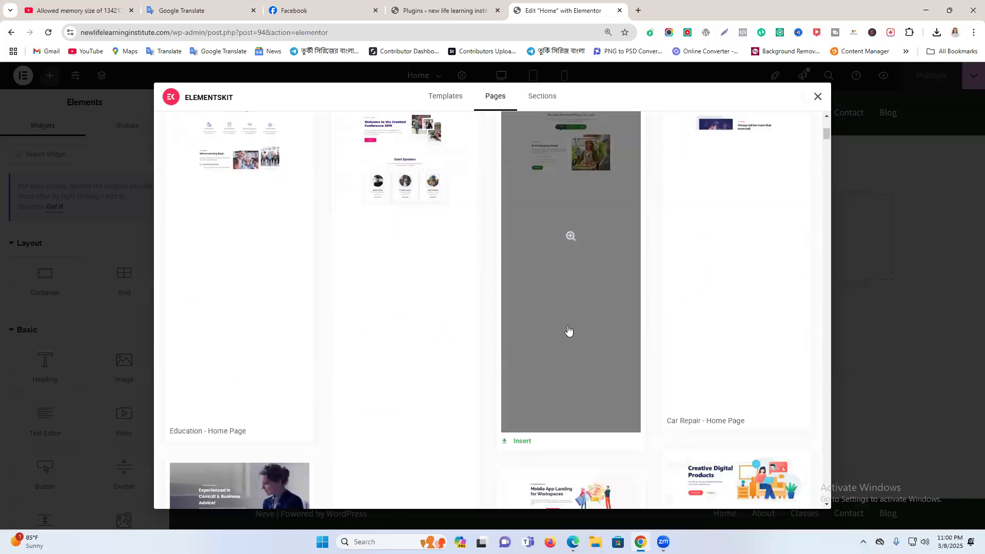
left_click(518, 443)
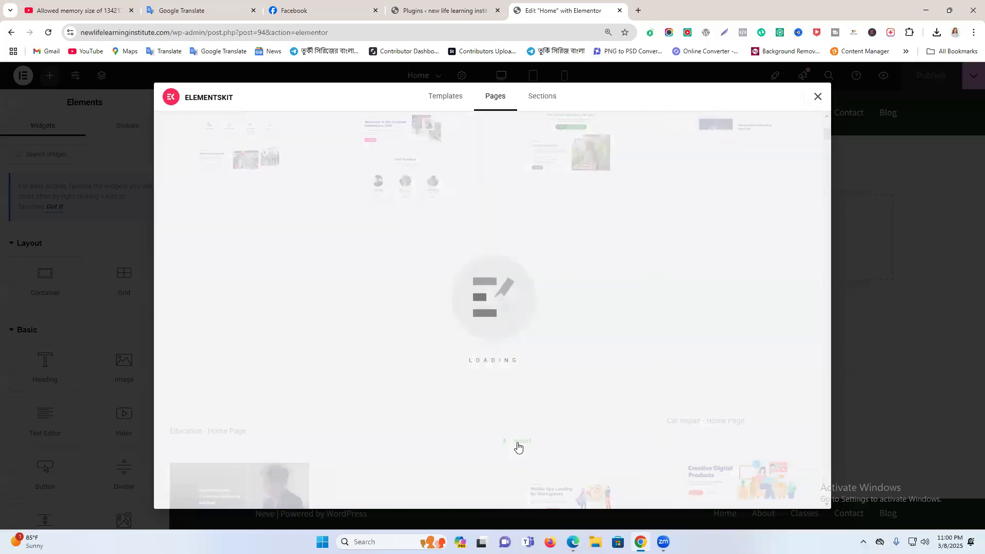
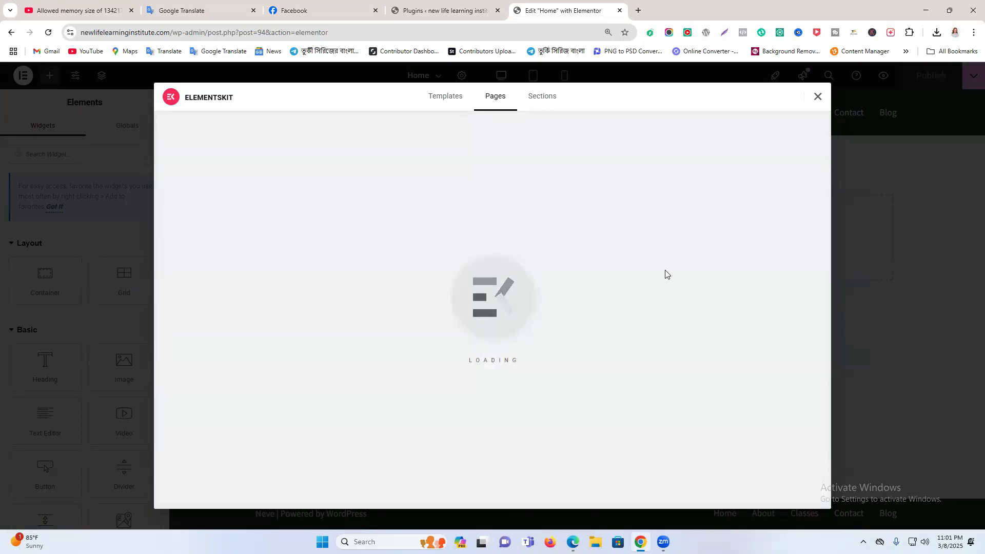
- Open the live site in a new browser tab from the WordPress admin and place it after the Elementor editor tab
left_click(461, 10)
right_click(46, 92)
left_click(82, 102)
left_click(565, 11)
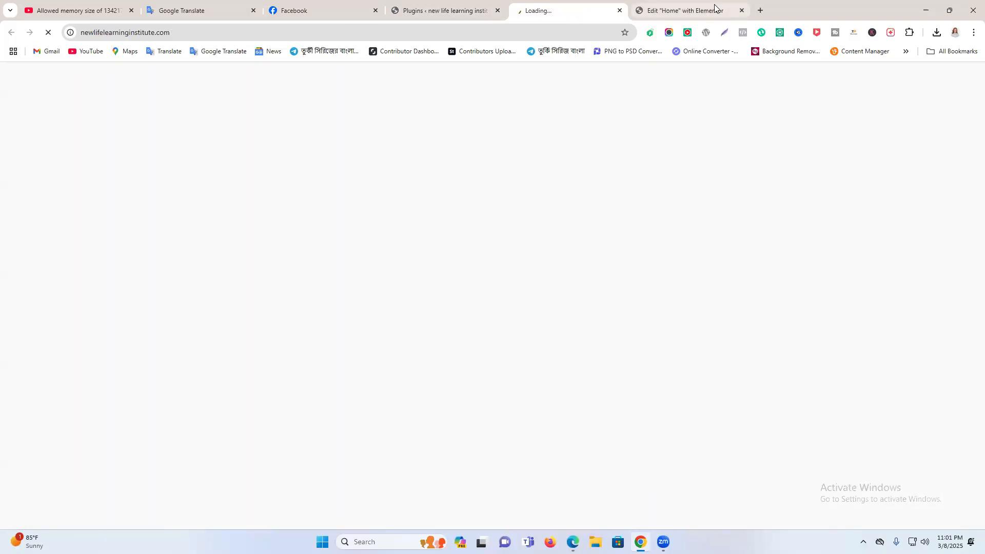
left_click(660, 8)
left_click_drag(661, 8, 574, 10)
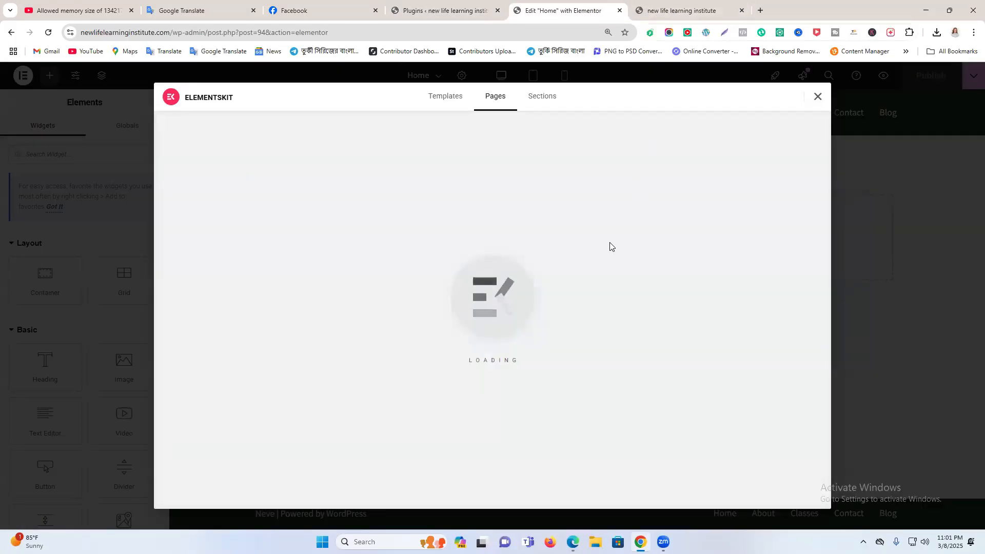
left_click(725, 6)
left_click(626, 8)
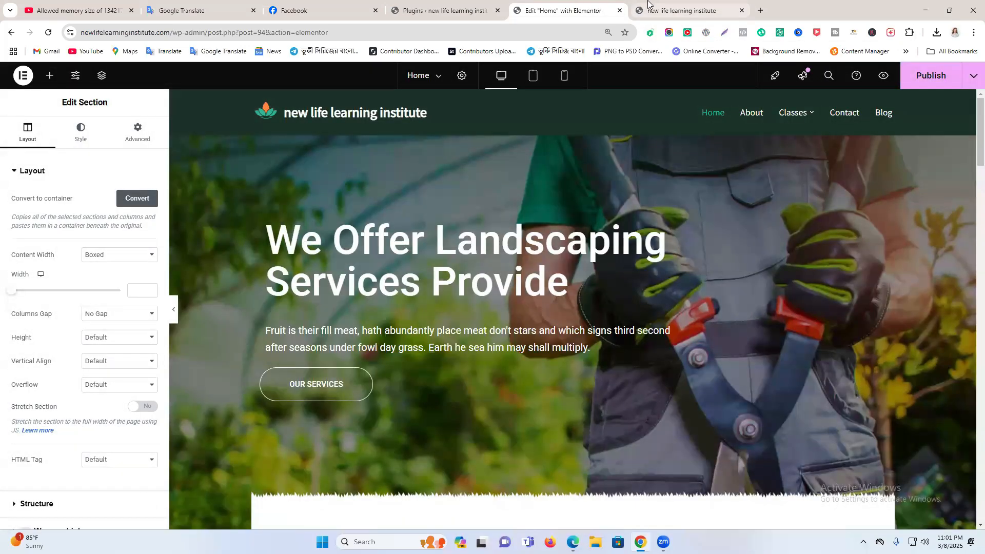
left_click(648, 5)
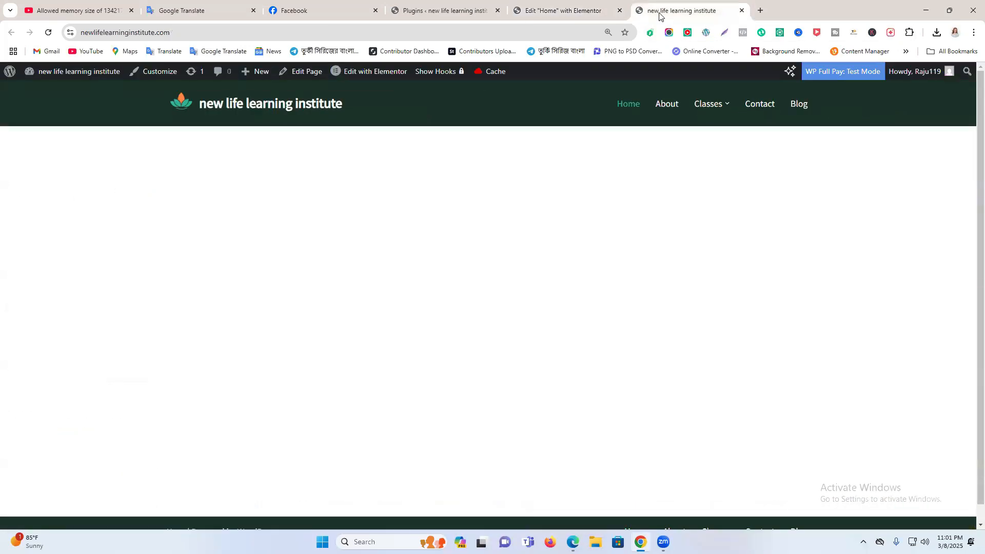
- Try to publish the Home page with the garden template and look through its sections
left_click(589, 17)
left_click(937, 82)
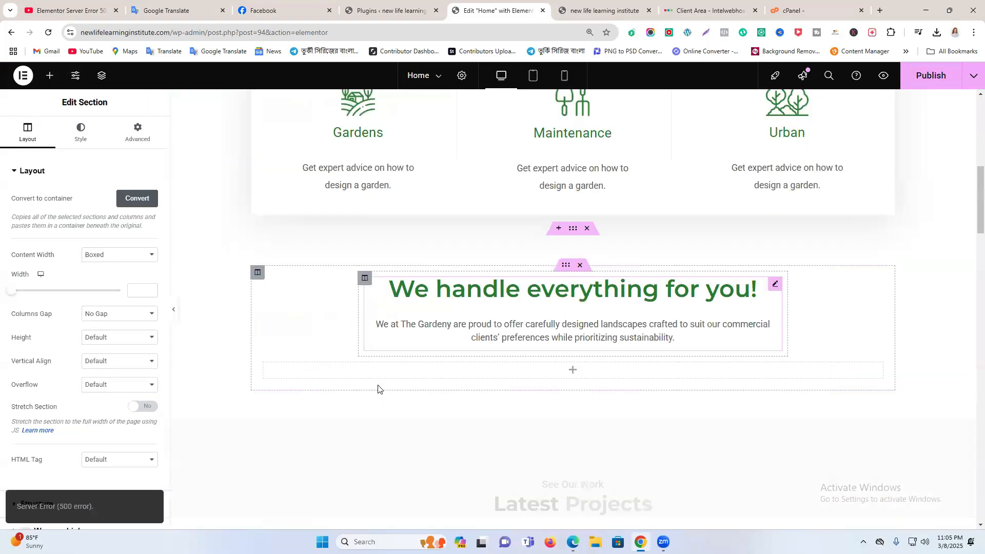
scroll(378, 390, "down", 12)
scroll(379, 387, "down", 15)
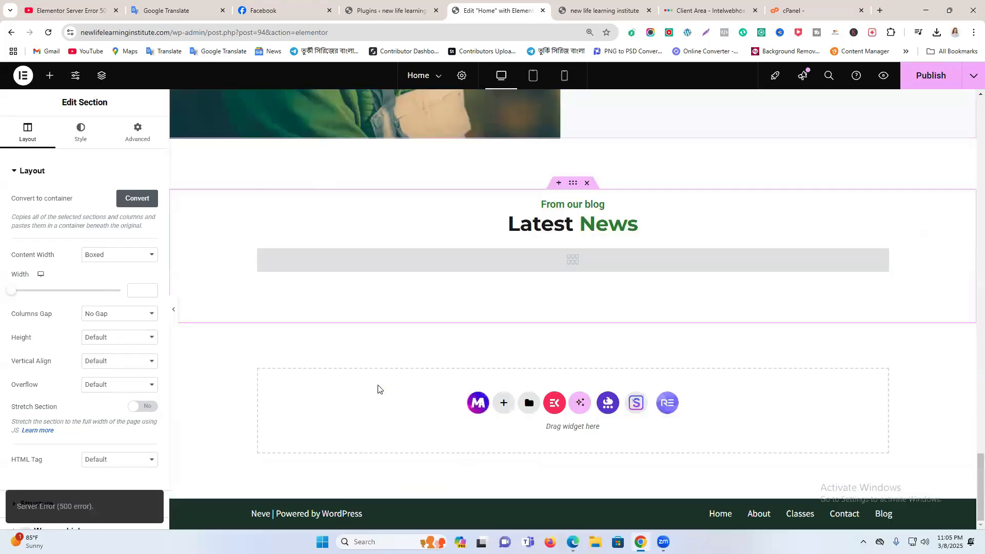
left_click(931, 77)
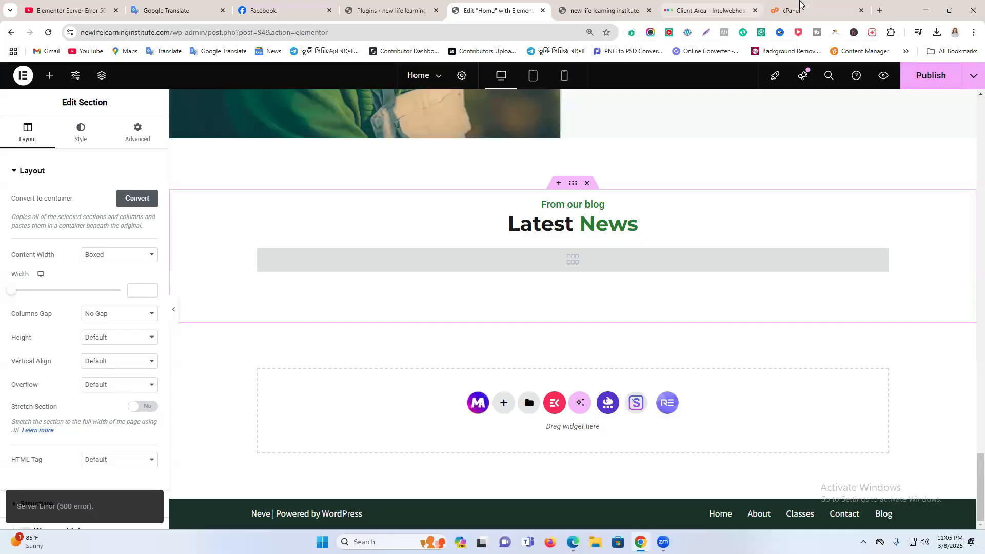
- Switch to cPanel and set the current PHP version to 8.2 in PHP Selector
left_click(801, 10)
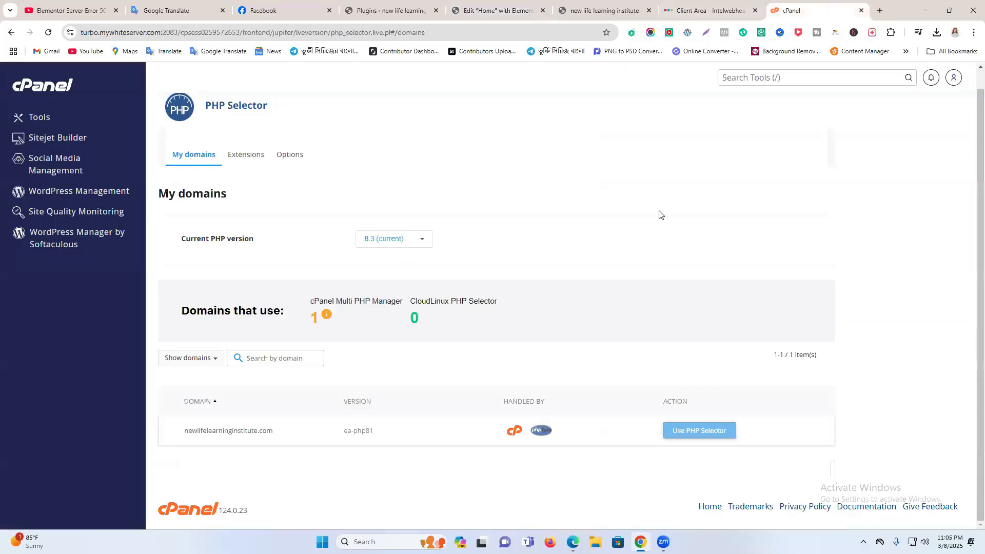
left_click(400, 245)
scroll(416, 390, "down", 2)
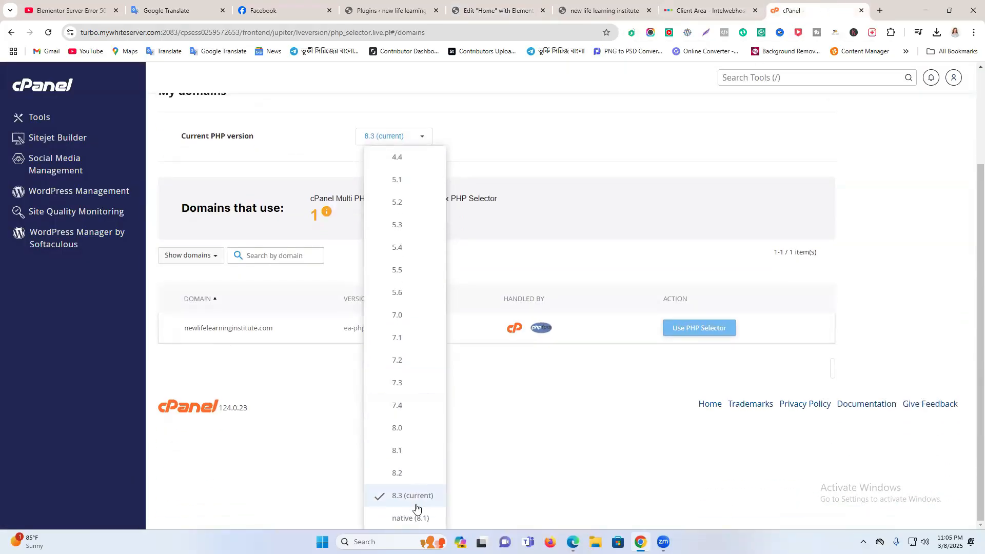
left_click(415, 479)
left_click(428, 240)
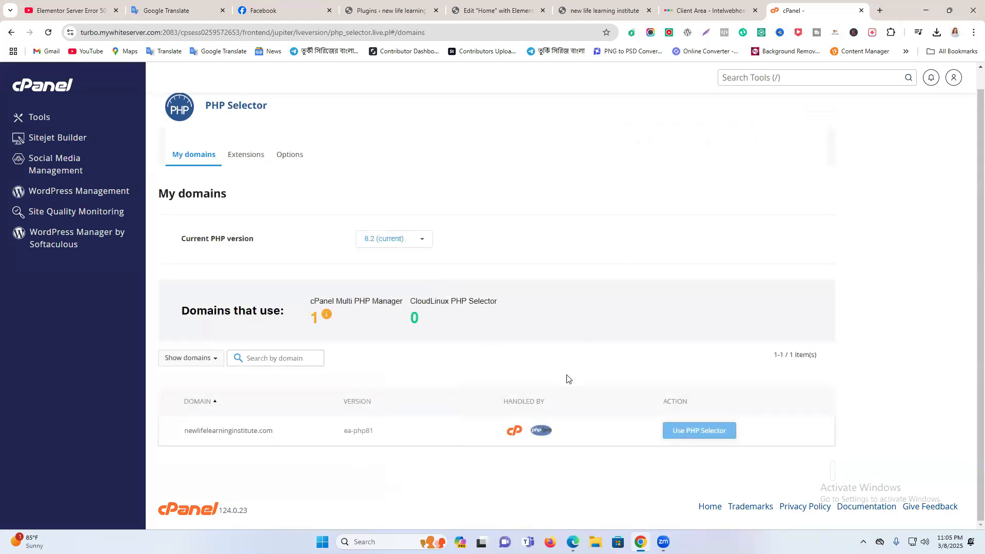
- Set the memory_limit PHP option to 512M
mouse_move(326, 314)
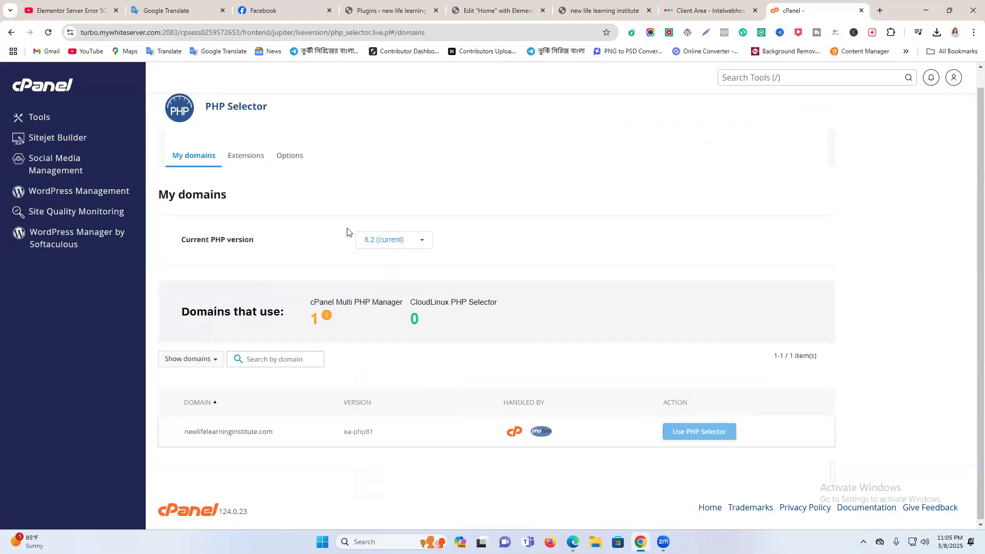
scroll(329, 220, "up", 1)
left_click(257, 178)
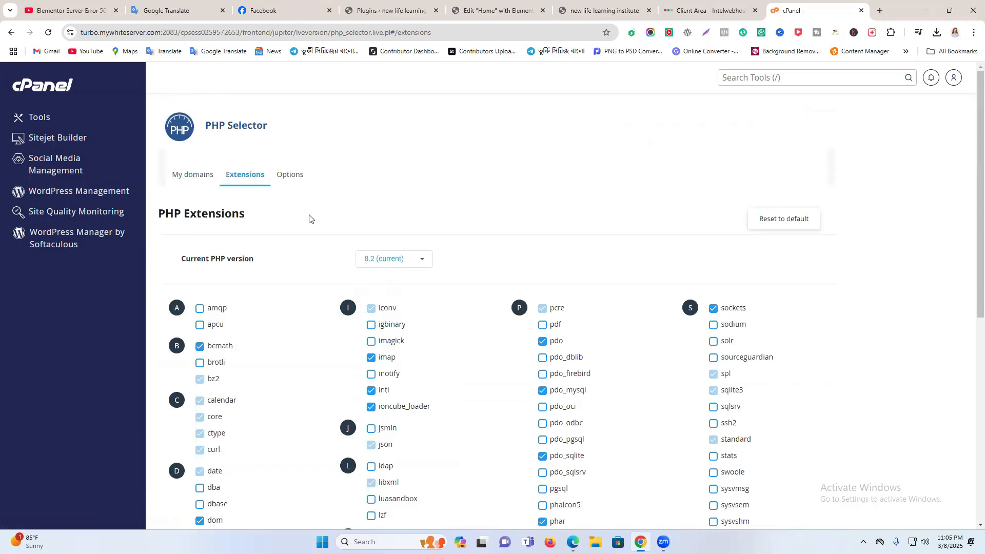
left_click(294, 178)
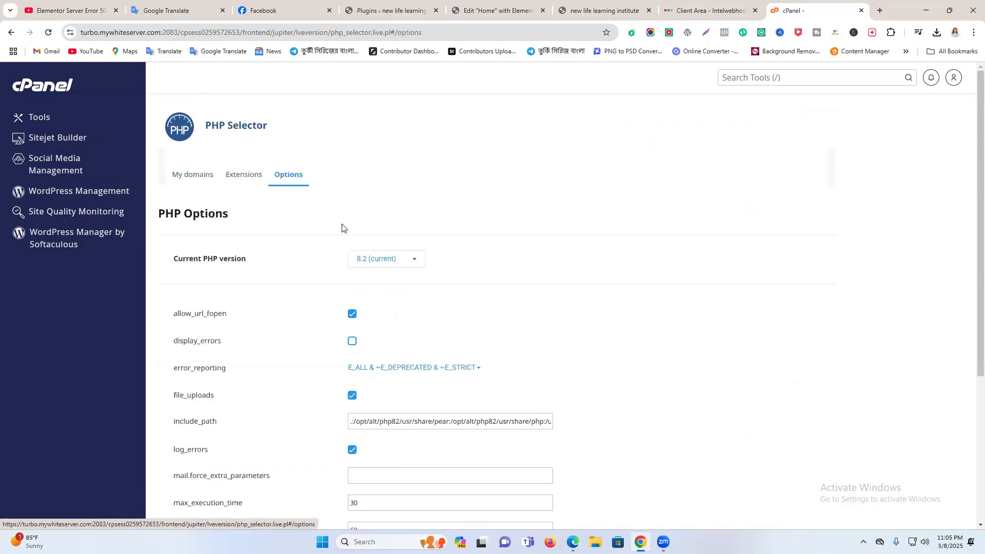
scroll(342, 228, "down", 3)
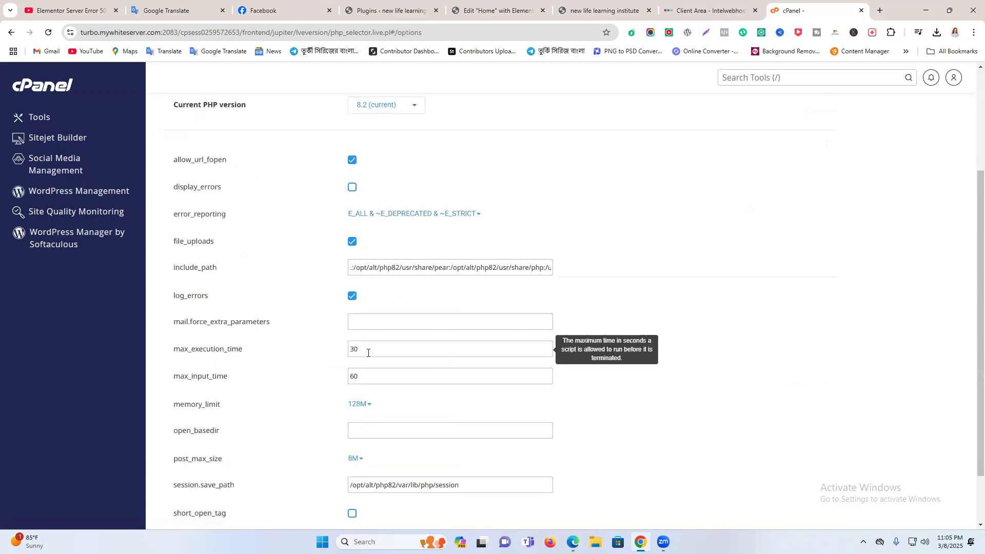
left_click(359, 404)
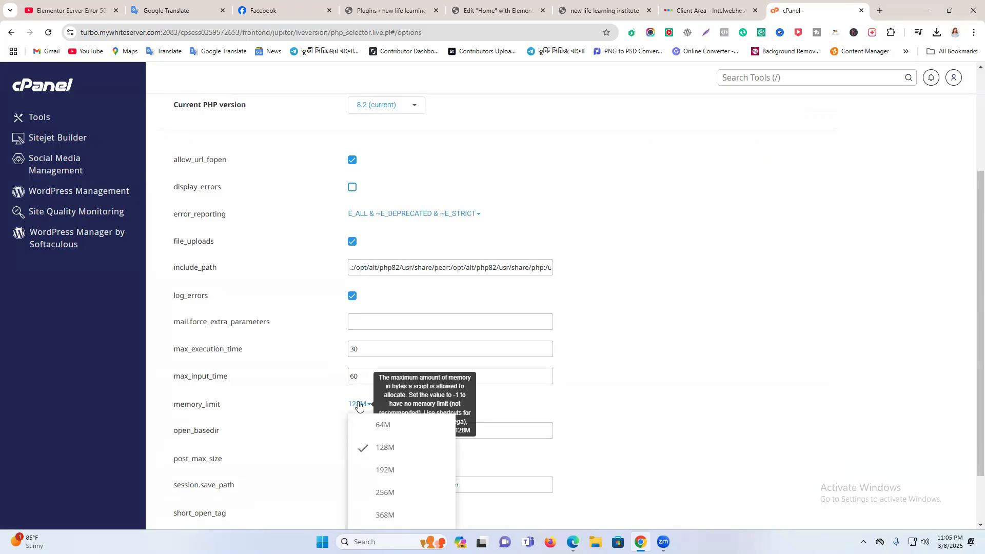
scroll(669, 362, "down", 1)
scroll(670, 362, "down", 1)
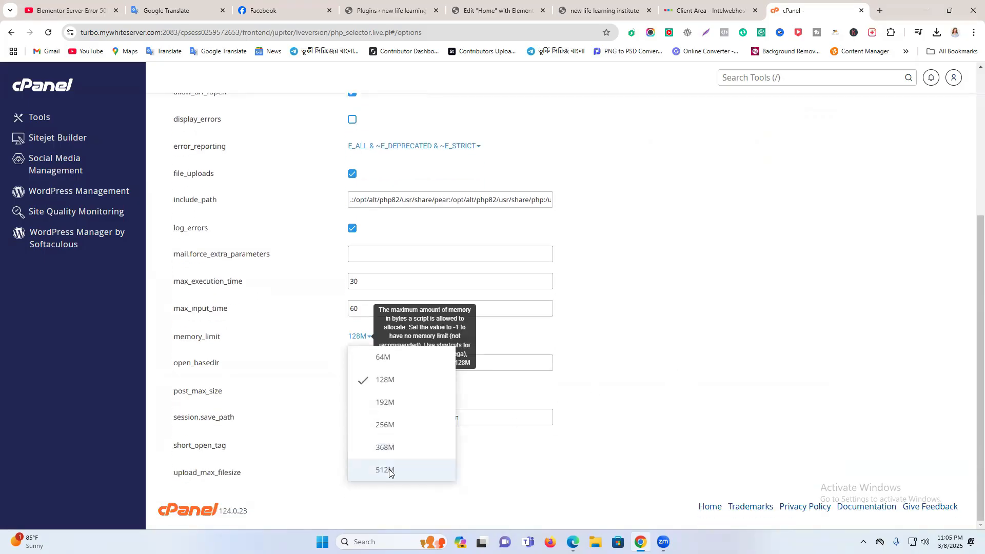
left_click(389, 471)
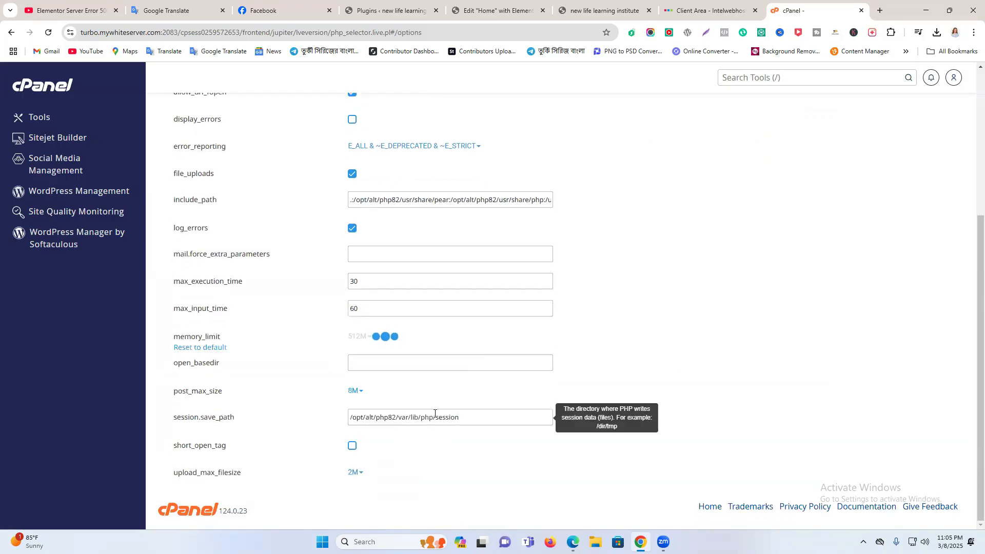
- Set the upload_max_filesize PHP option to 1G and review the saved PHP options
left_click(355, 473)
scroll(437, 408, "down", 3)
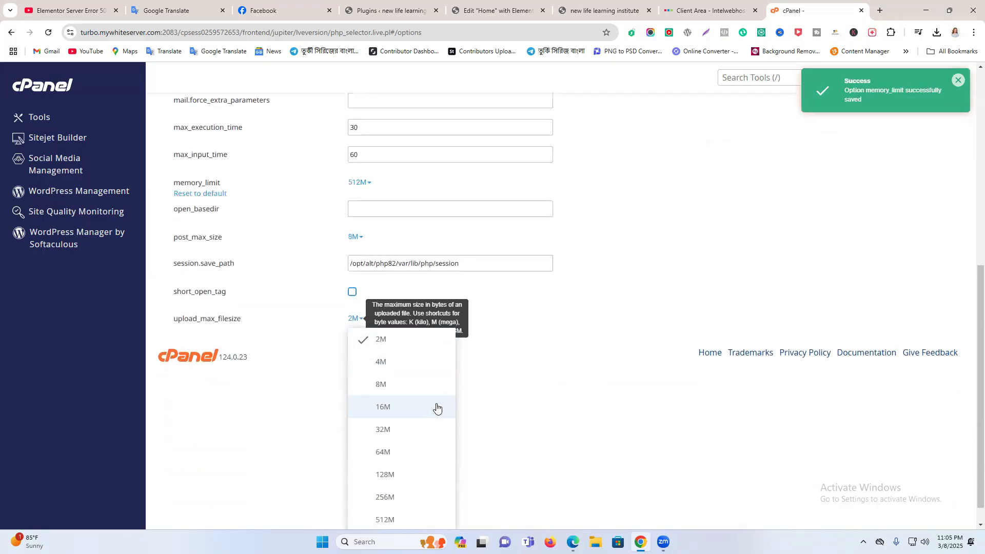
scroll(394, 505, "down", 1)
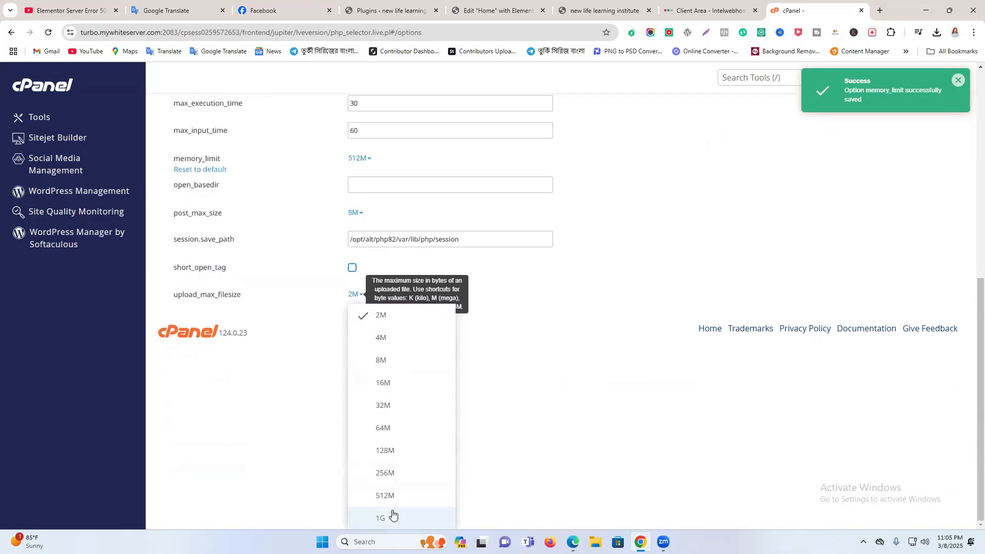
left_click(392, 515)
scroll(780, 221, "up", 8)
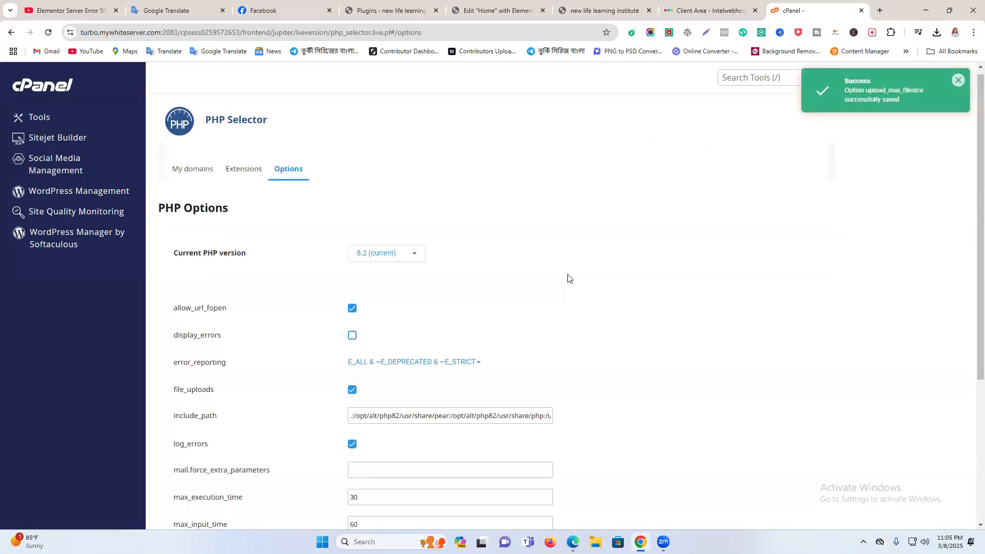
scroll(513, 308, "down", 5)
scroll(548, 313, "up", 4)
scroll(568, 304, "down", 2)
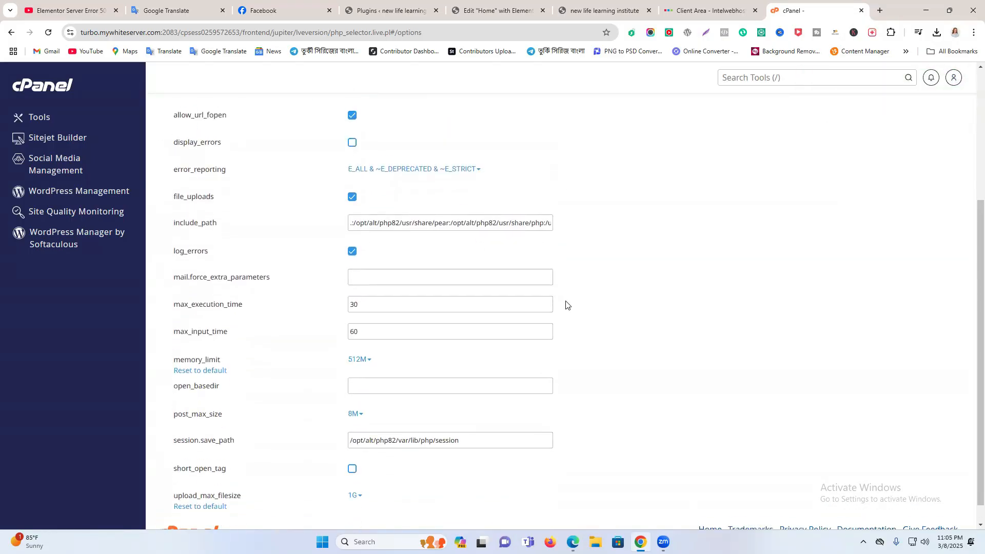
scroll(567, 305, "up", 4)
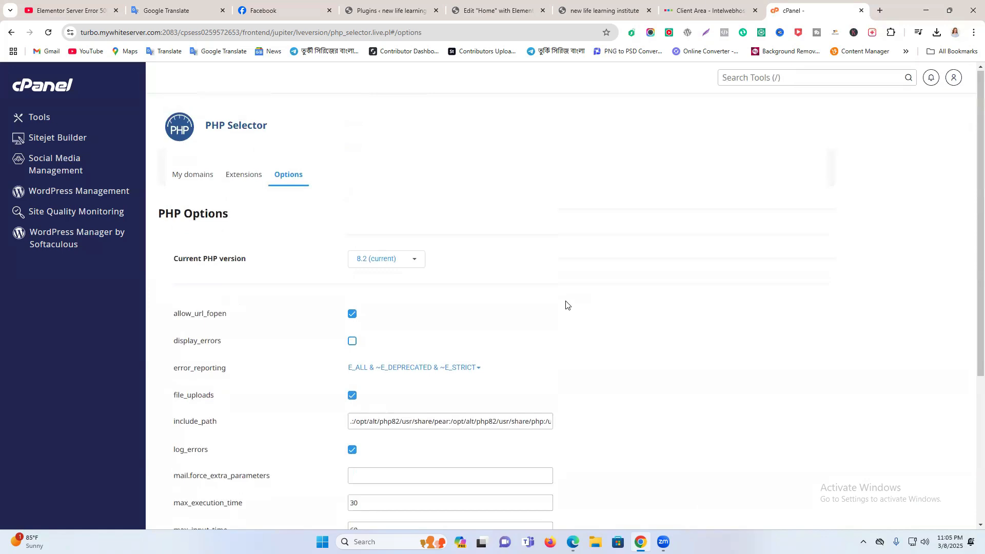
- Return to the Elementor editor, delete the last section's "From our blog / Latest News" heading, and publish the Home page
key("ctrl+shift+Tab")
key("ctrl+shift+Tab")
key("ctrl+shift+Tab")
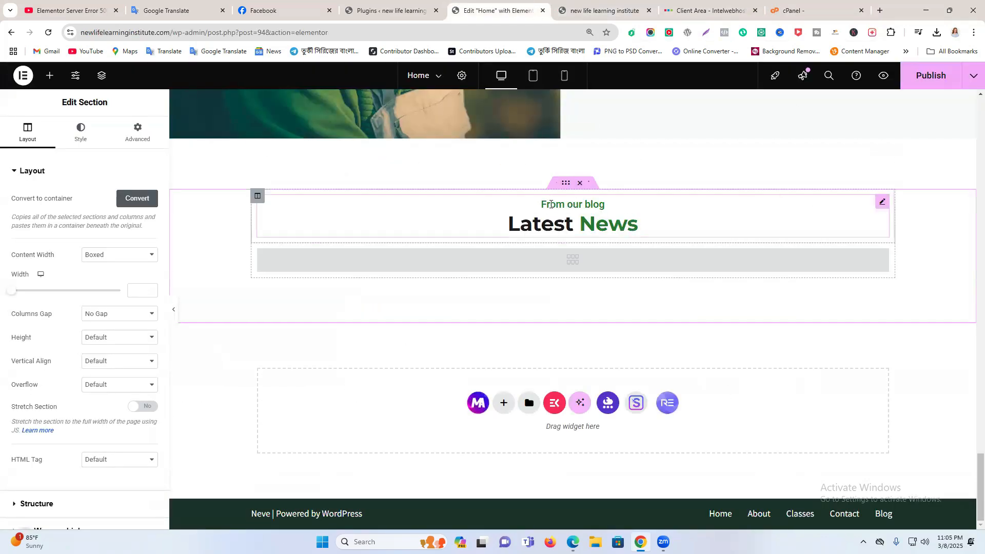
left_click(580, 183)
left_click(934, 89)
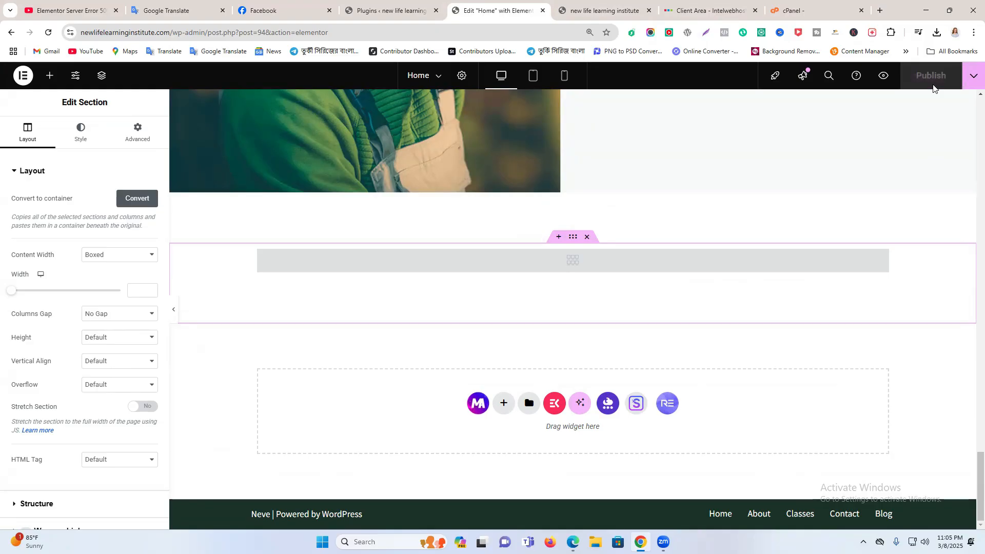
- Reload the live Home page and check the published garden template sections
scroll(847, 169, "up", 10)
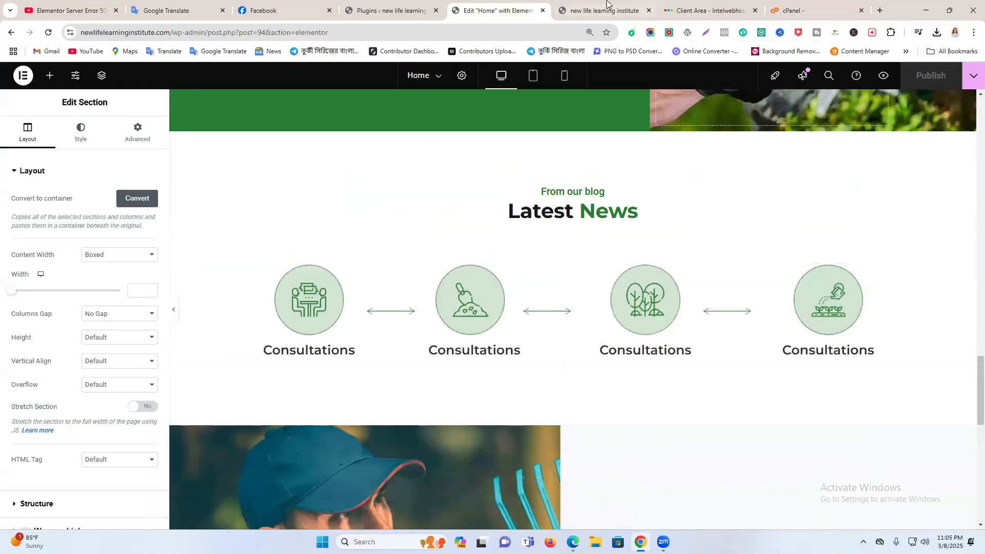
left_click(604, 10)
right_click(650, 193)
left_click(716, 231)
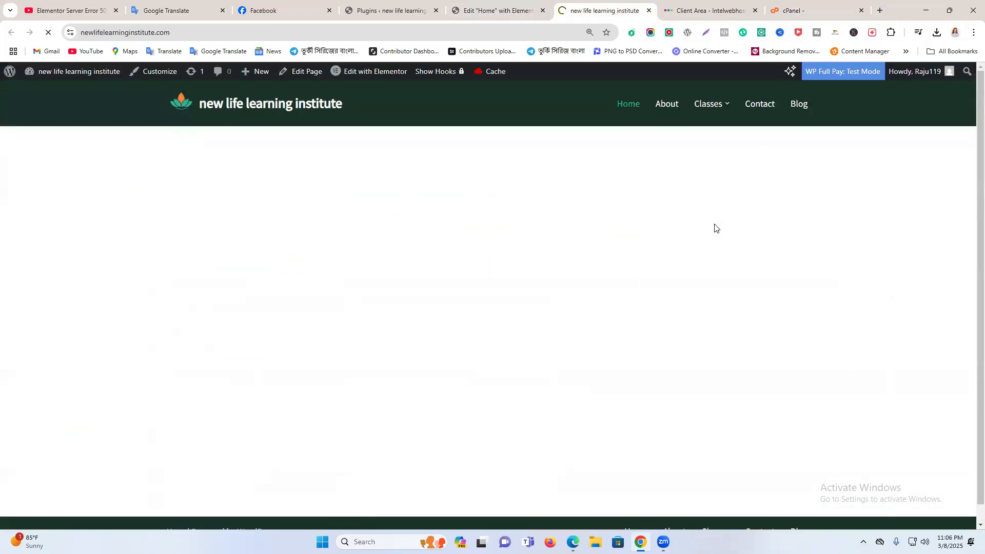
scroll(715, 223, "down", 20)
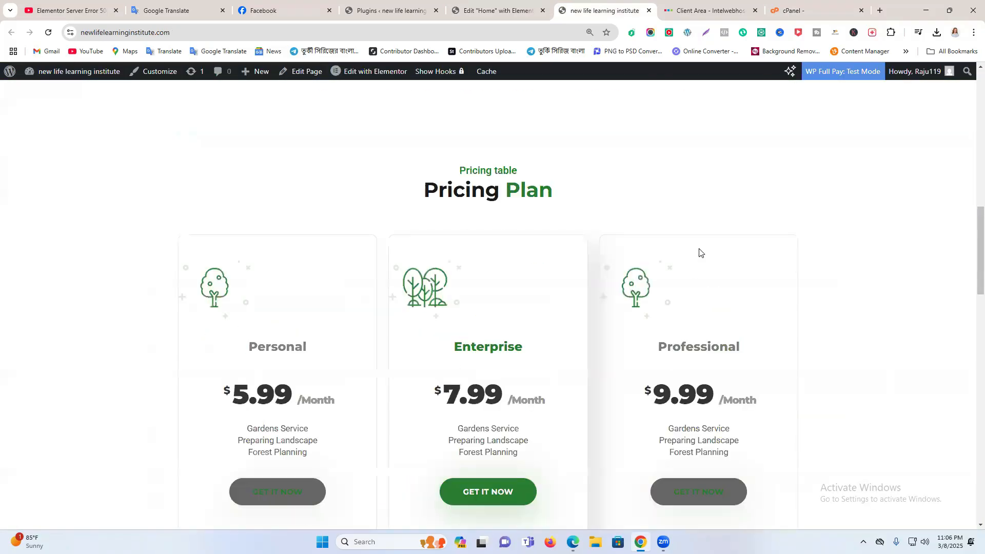
- Look over the live Home page from the landscaping hero through the pricing plans to the call-back section
scroll(695, 259, "down", 8)
scroll(689, 275, "up", 12)
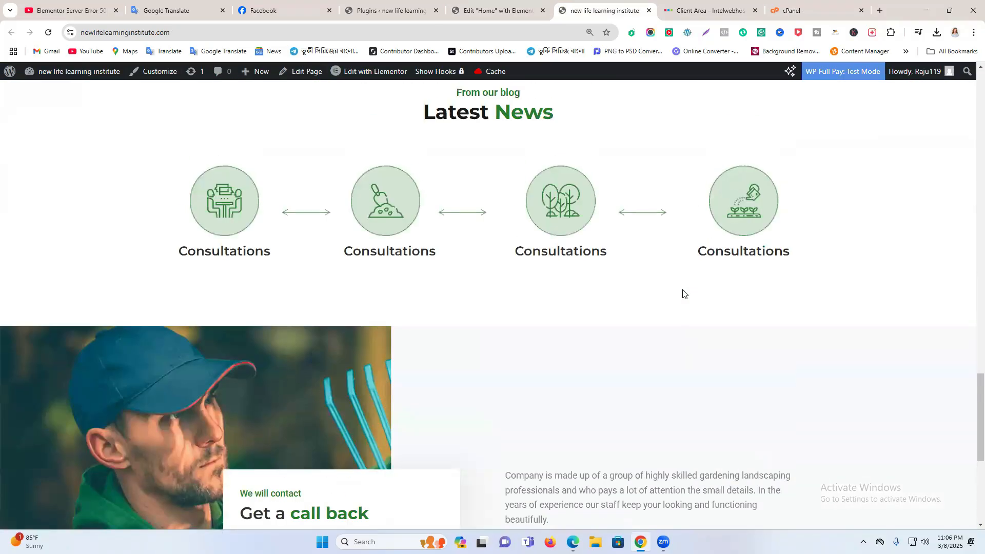
scroll(678, 299, "up", 10)
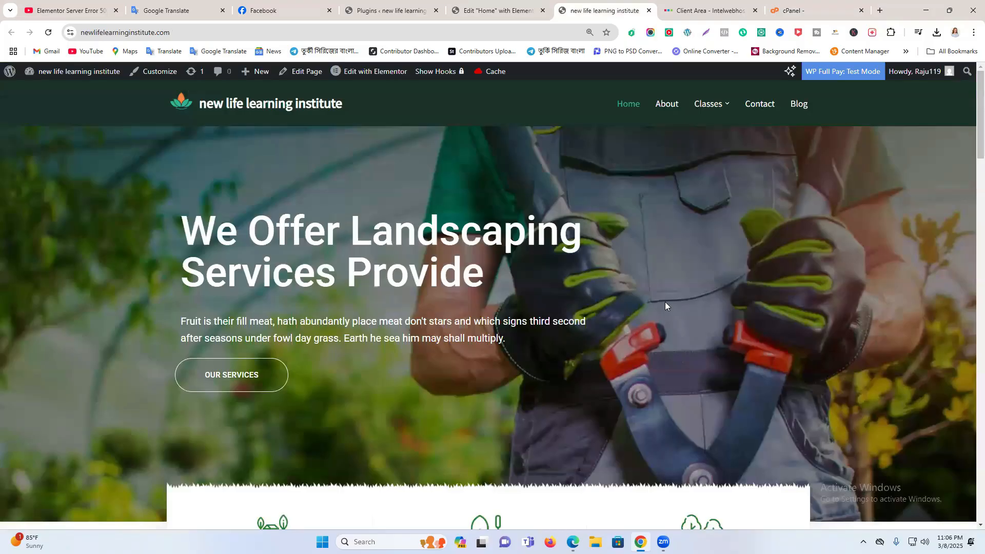
scroll(598, 179, "down", 3)
scroll(588, 194, "up", 3)
scroll(587, 194, "down", 5)
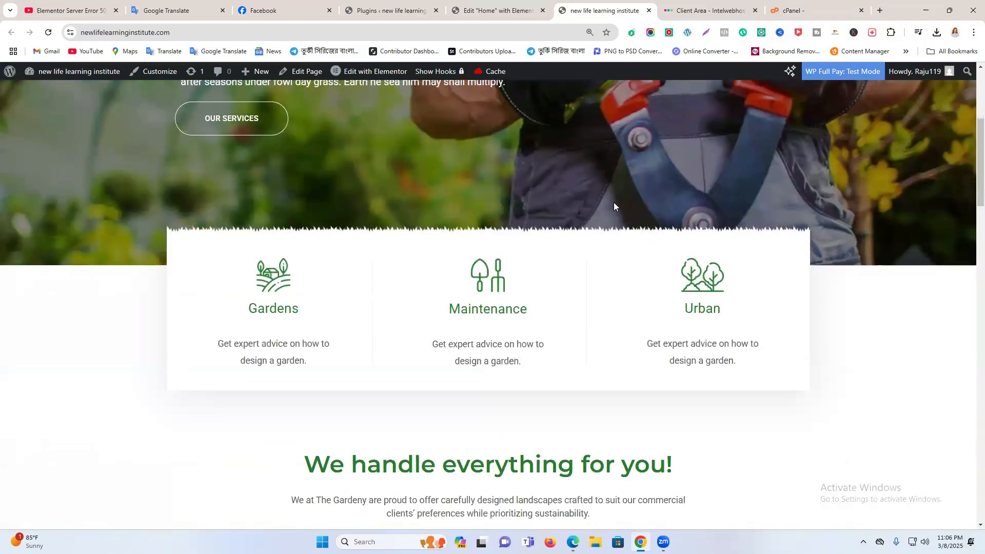
scroll(614, 206, "down", 15)
scroll(697, 256, "up", 5)
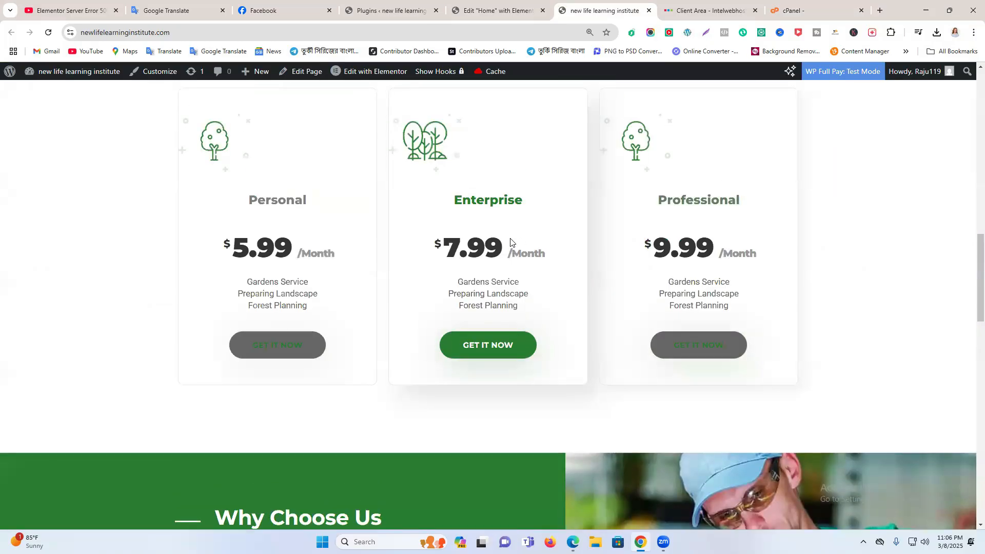
scroll(511, 241, "up", 2)
- Open the Home page in the Elementor editor and check its sections down to the pricing table
left_click(362, 72)
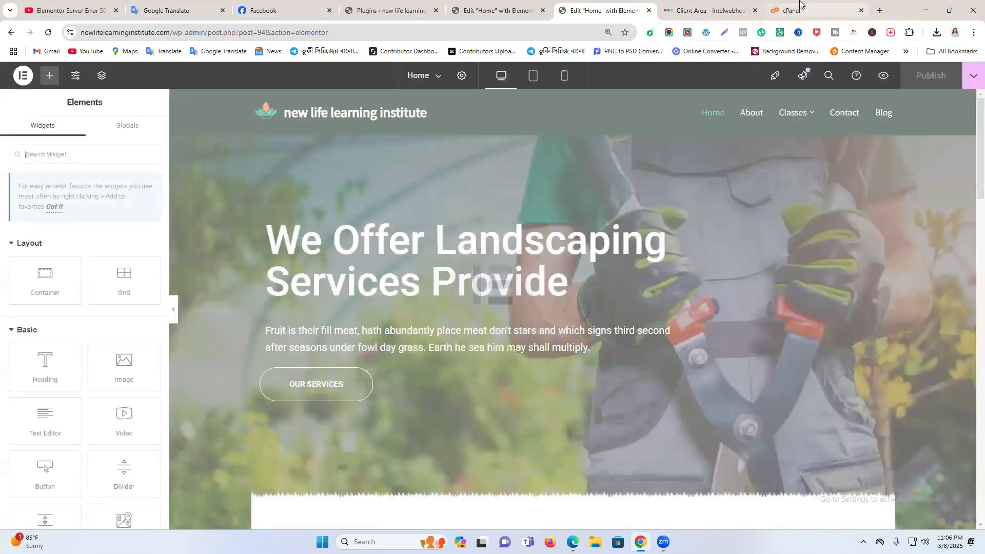
scroll(597, 218, "down", 4)
scroll(597, 222, "down", 10)
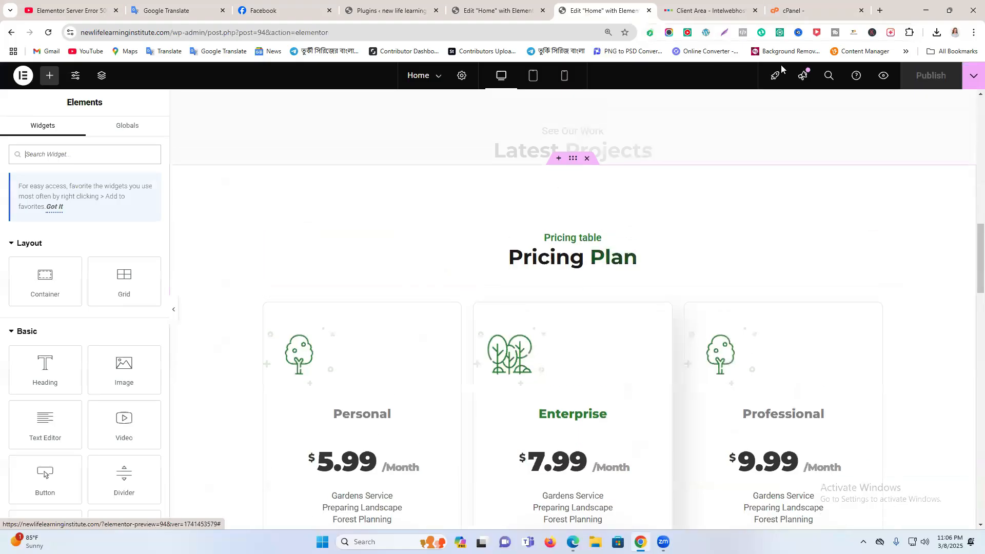
- Switch to cPanel and check the available PHP versions under the PHP Selector's domain settings, leaving the selection as is
key("ctrl+9")
left_click(193, 180)
scroll(384, 250, "down", 1)
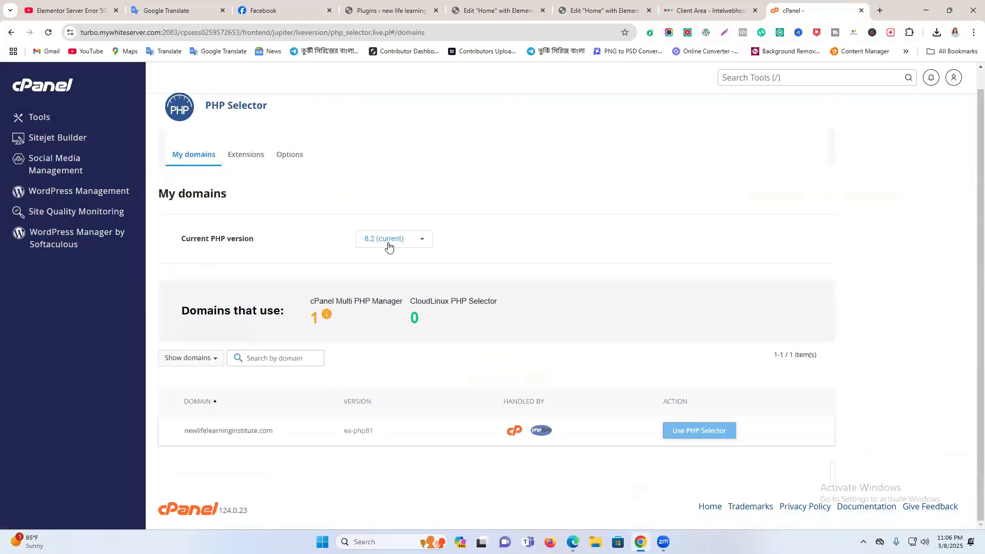
left_click(388, 239)
scroll(688, 303, "down", 2)
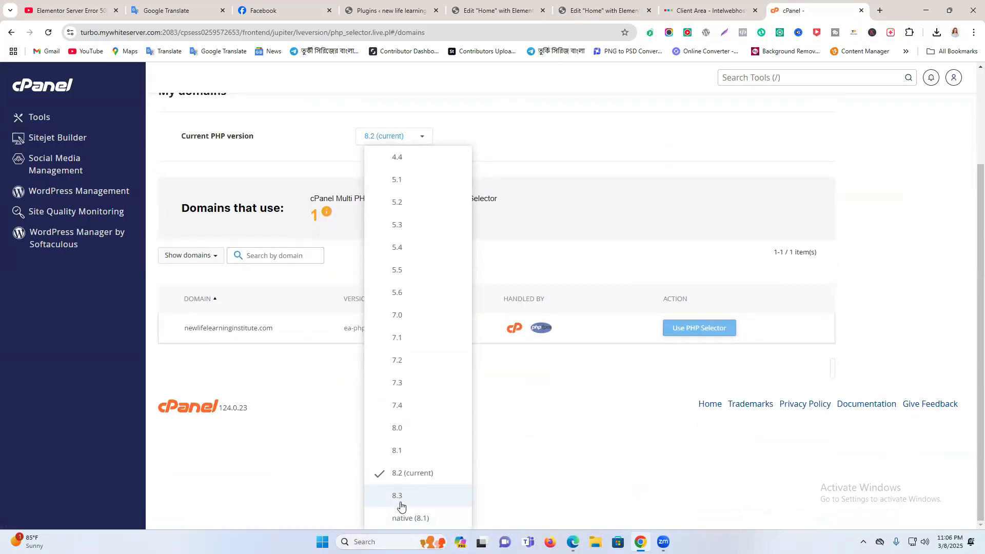
left_click(614, 172)
- Review the PHP options and the available memory_limit values without changing the selection
left_click(292, 155)
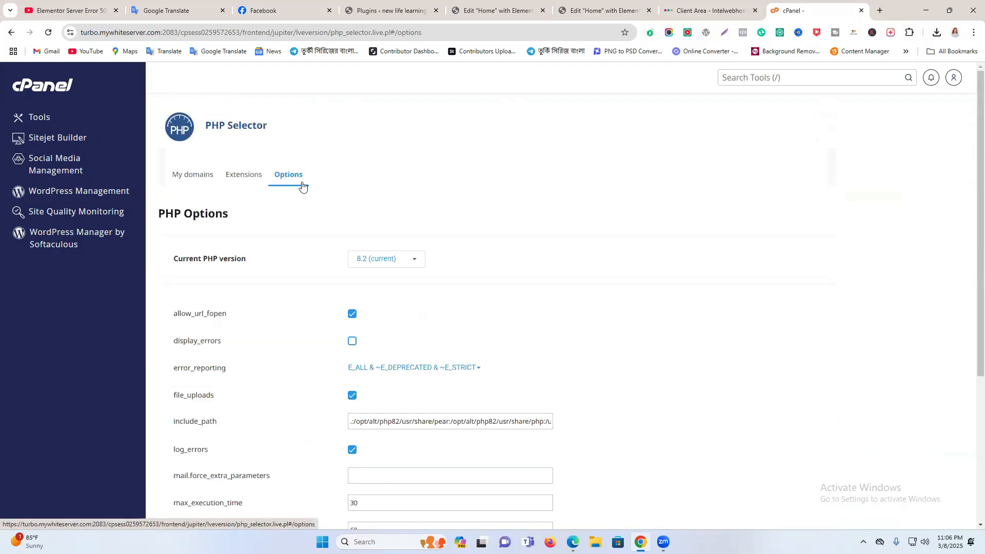
scroll(308, 192, "down", 1)
scroll(323, 195, "down", 3)
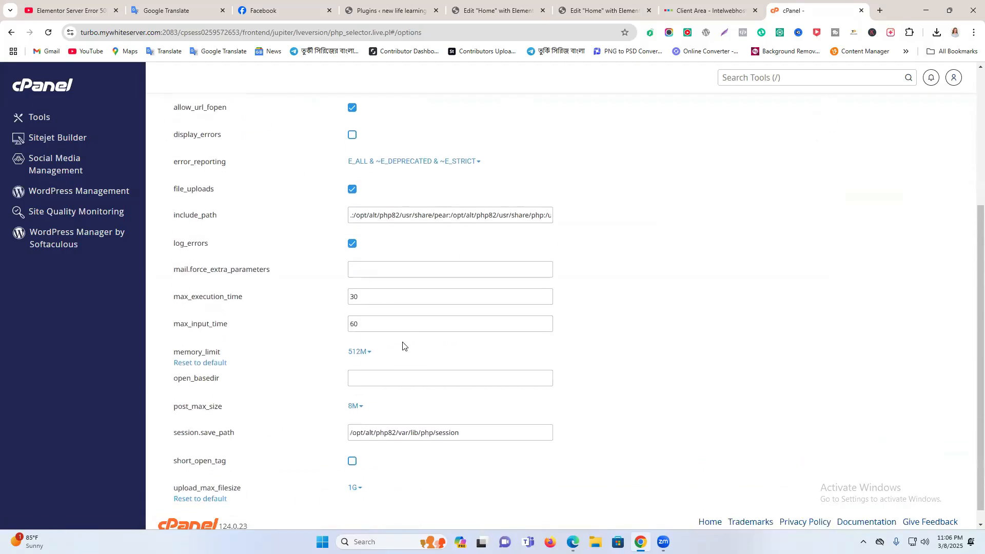
scroll(390, 354, "down", 1)
left_click(362, 340)
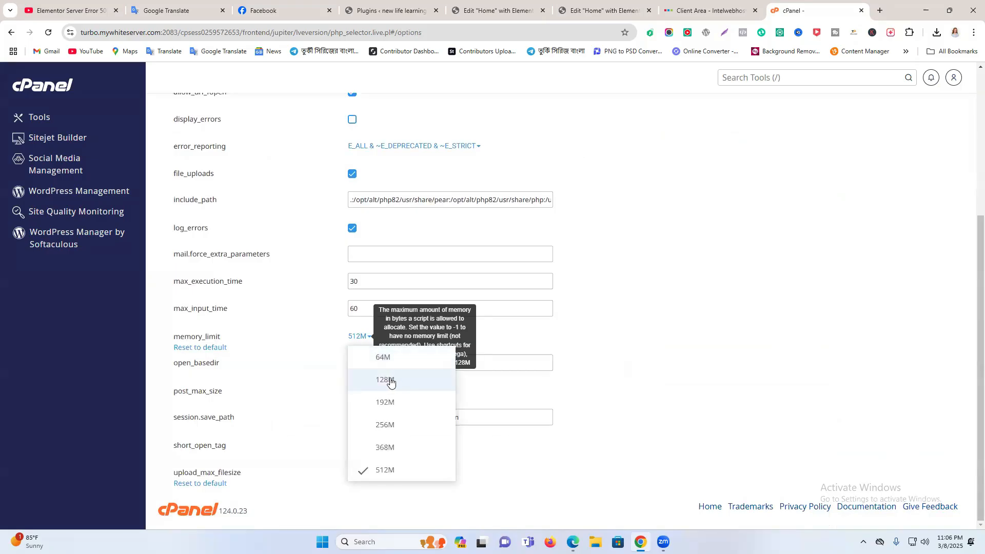
left_click(690, 303)
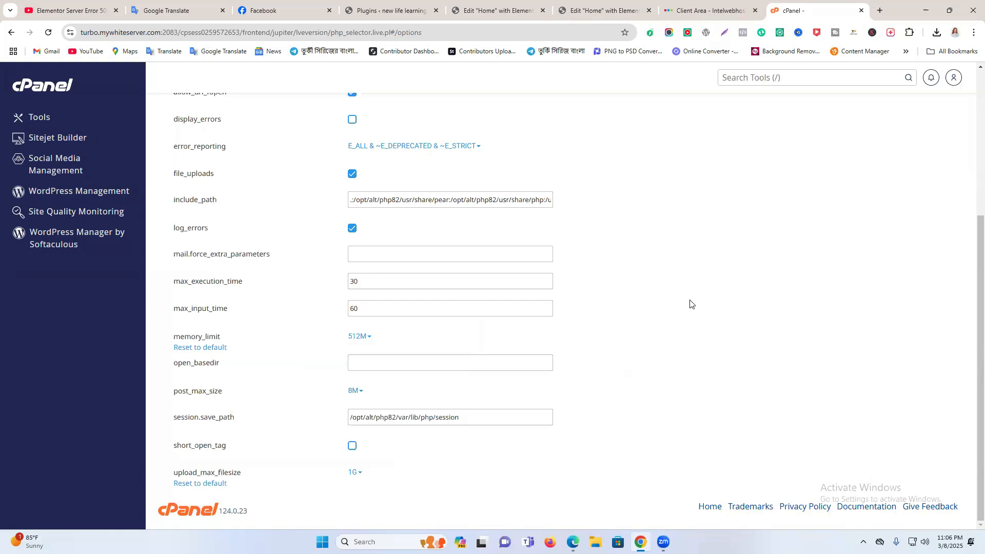
- Check the available values for the post_max_size and upload_max_filesize PHP options
left_click(355, 392)
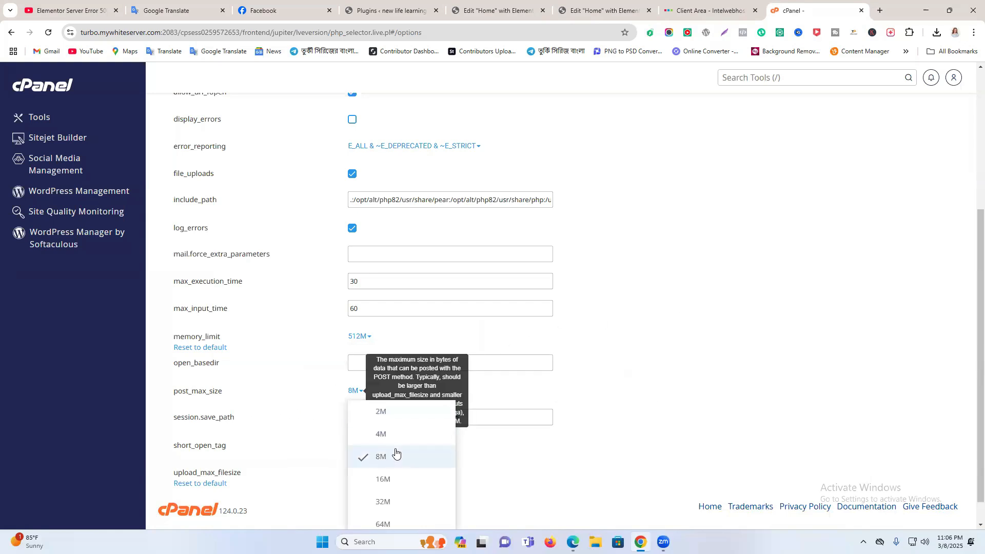
left_click(665, 333)
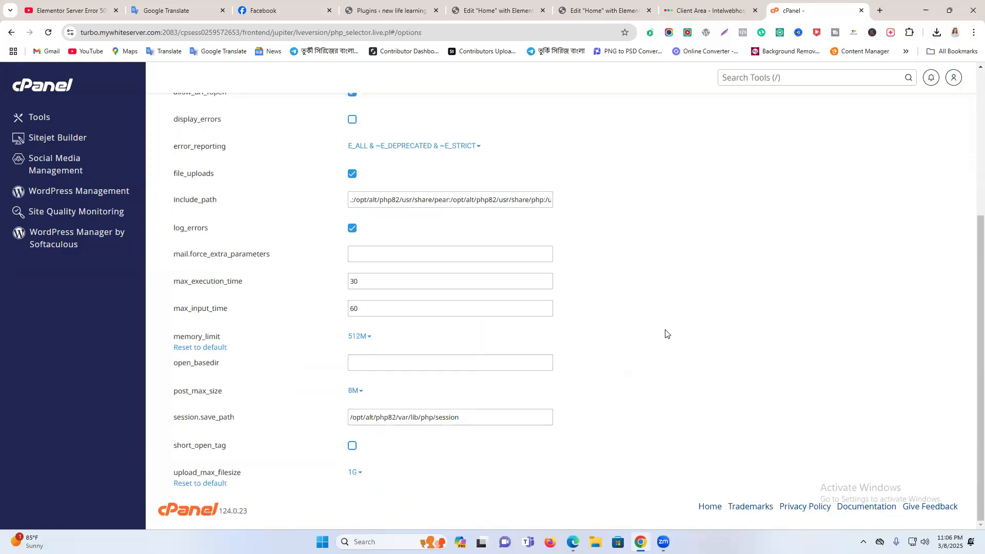
left_click(358, 479)
scroll(441, 483, "down", 4)
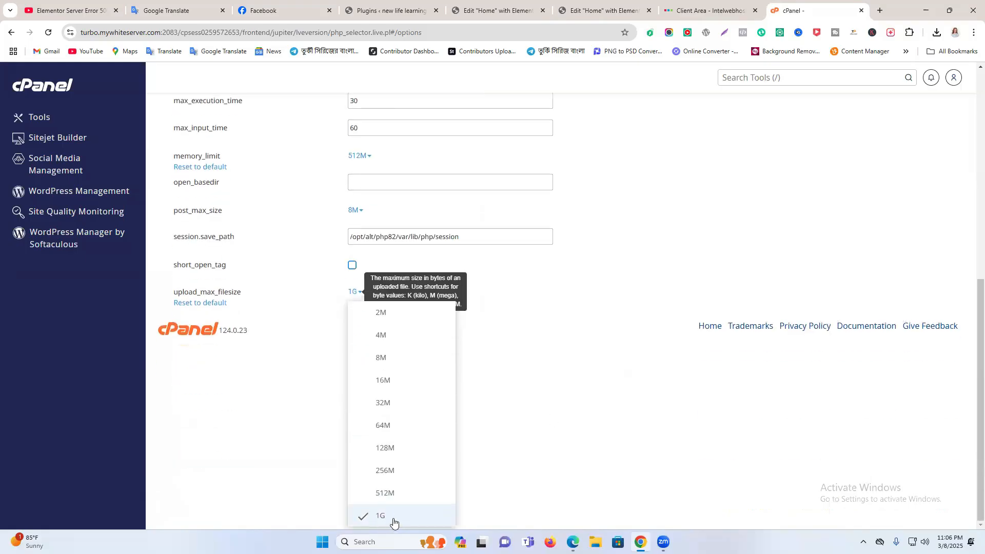
- Return from the PHP options to the Home page in the Elementor editor and examine its layout from the hero to the call-back section
scroll(574, 328, "up", 8)
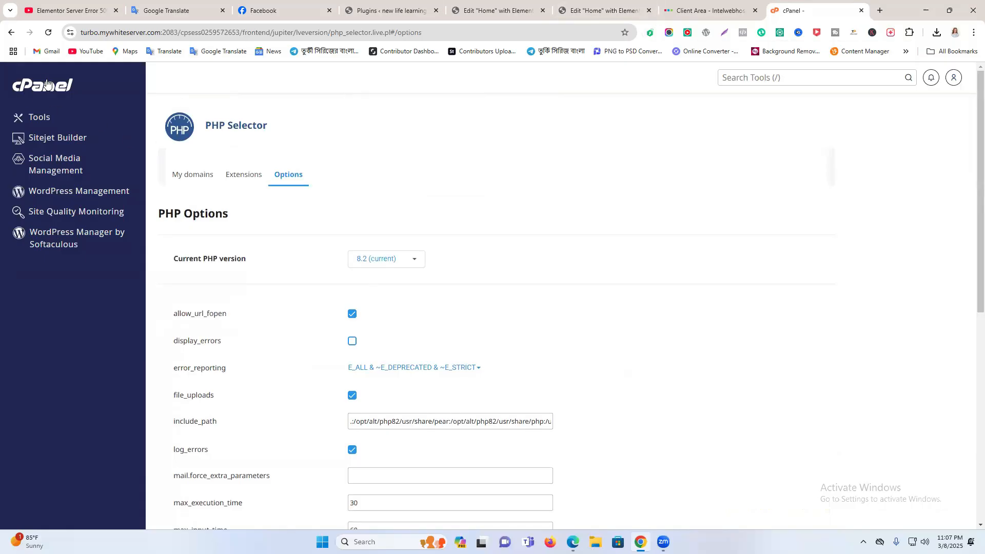
left_click(710, 10)
left_click(605, 11)
scroll(552, 287, "down", 4)
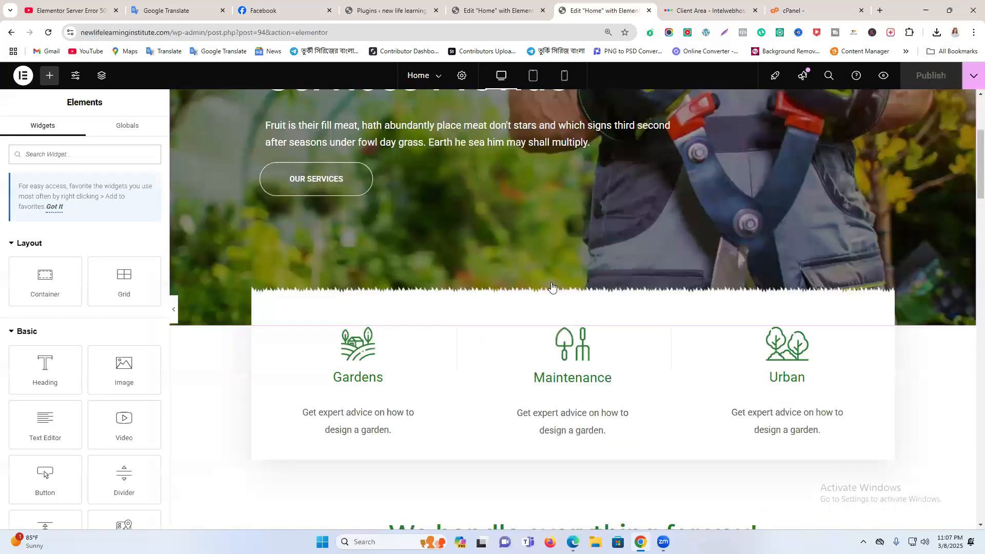
scroll(552, 286, "down", 9)
scroll(553, 293, "up", 12)
scroll(622, 306, "down", 3)
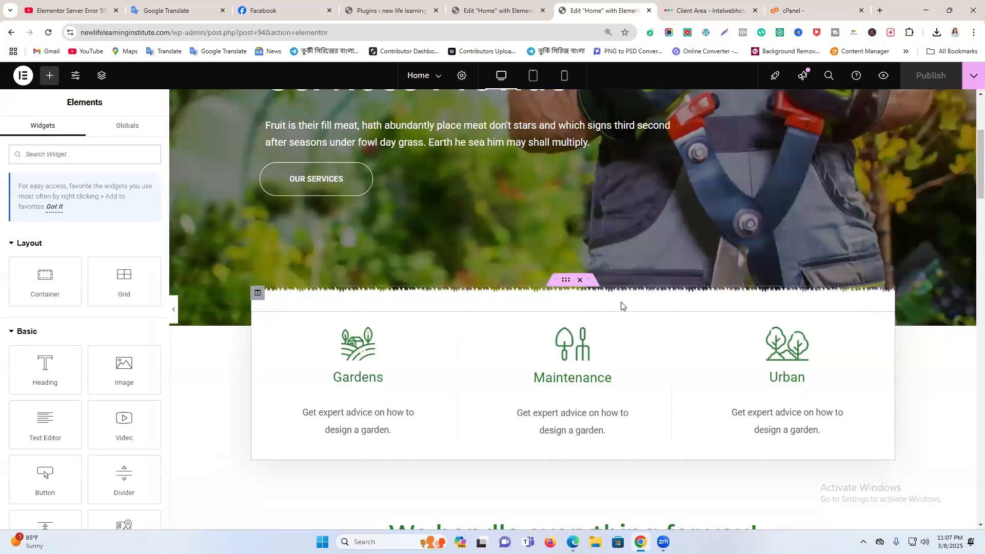
scroll(621, 306, "down", 15)
scroll(611, 339, "down", 10)
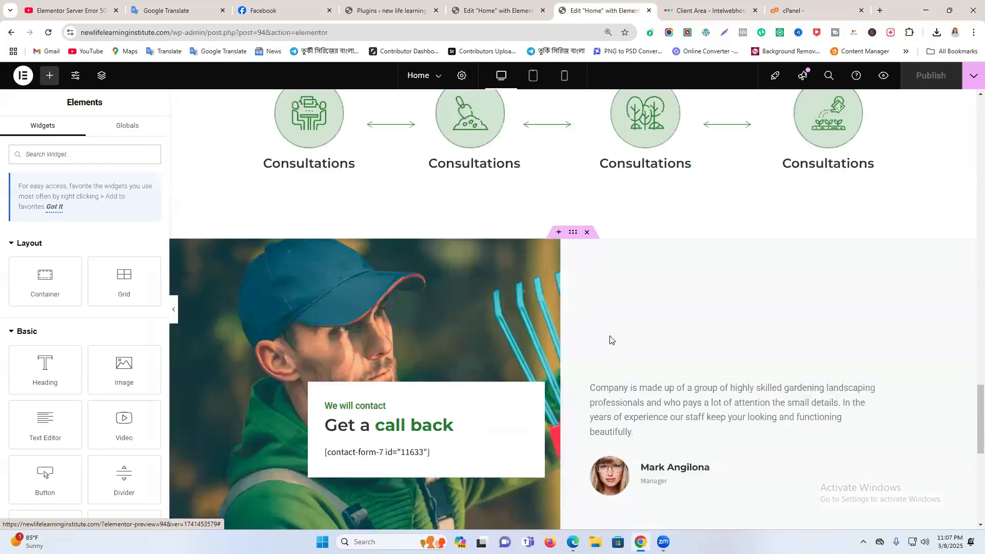
scroll(610, 343, "up", 15)
scroll(605, 353, "up", 15)
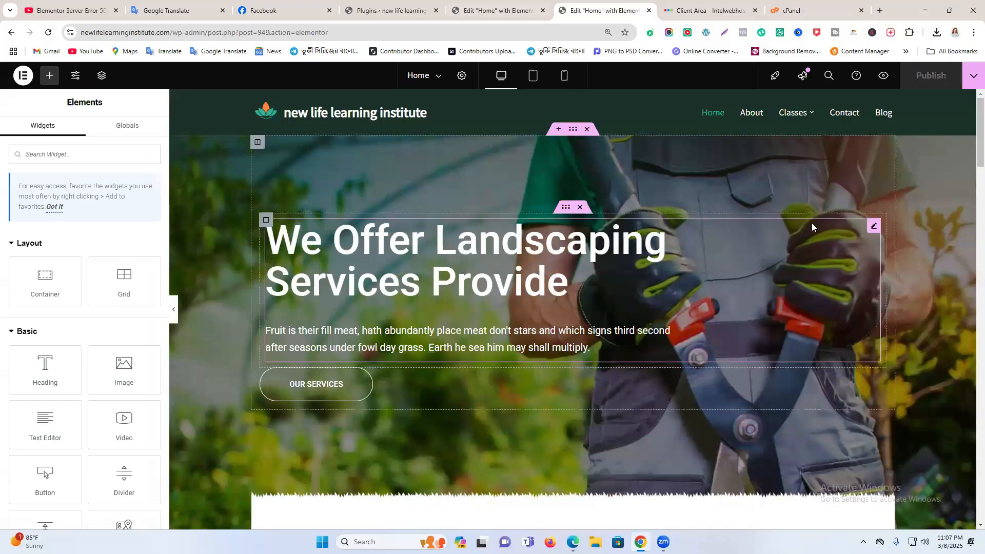
- Compare the two open Home page editors, close the duplicate one and return to the WordPress dashboard
left_click(485, 6)
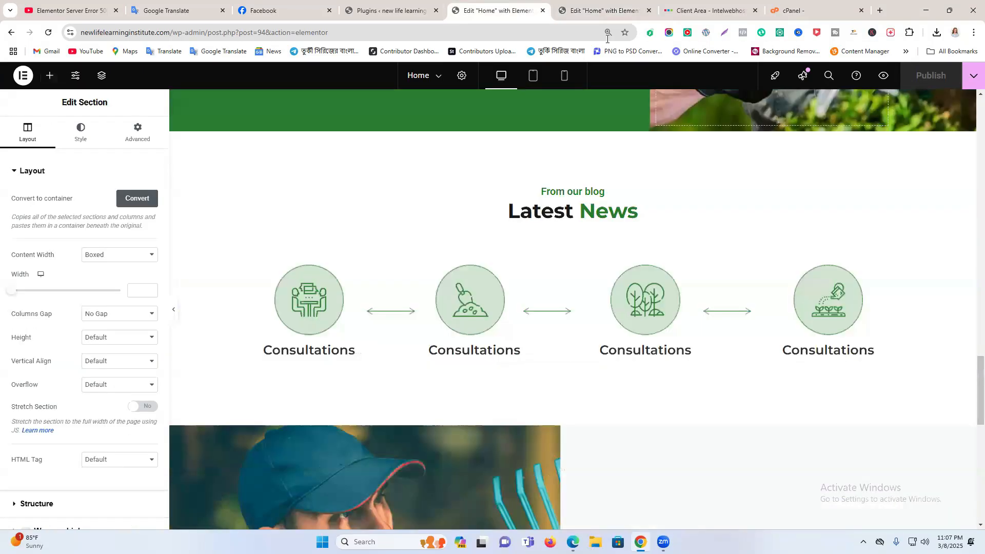
left_click(605, 7)
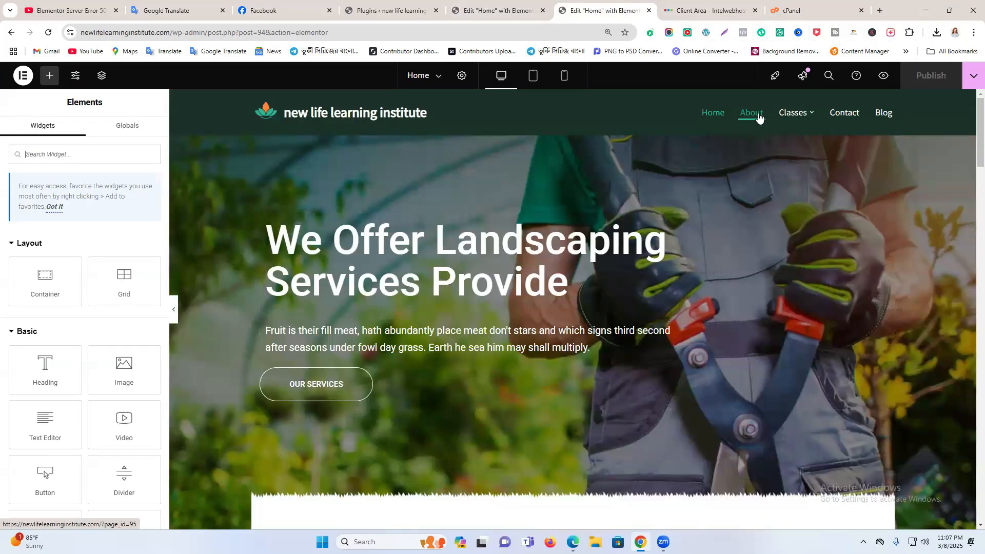
left_click(508, 7)
left_click(390, 4)
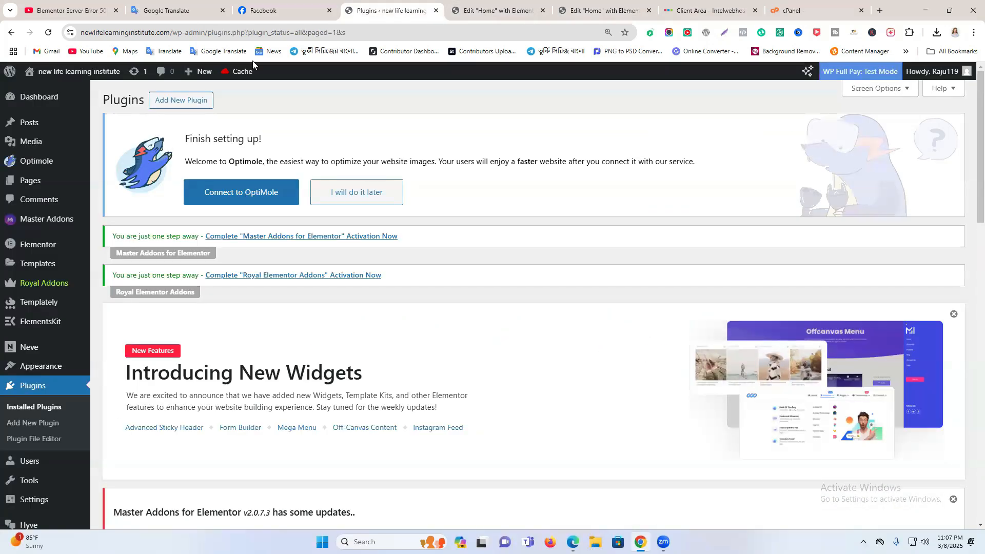
left_click(603, 8)
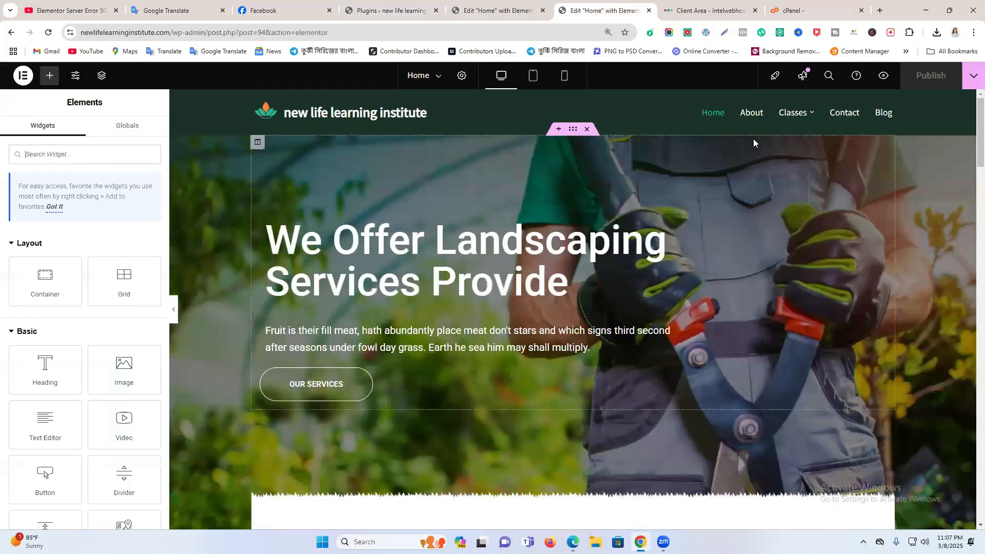
left_click(455, 14)
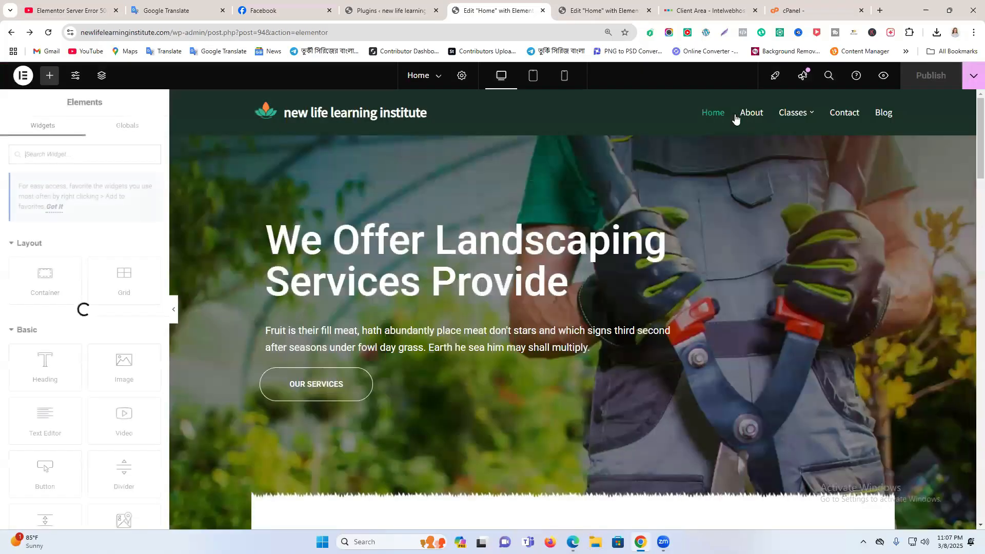
left_click(390, 10)
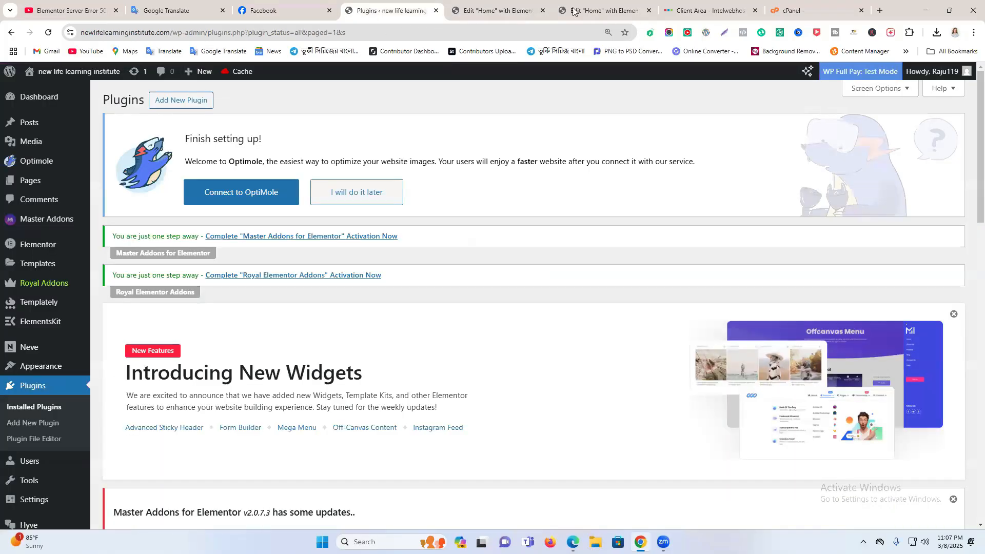
left_click(542, 12)
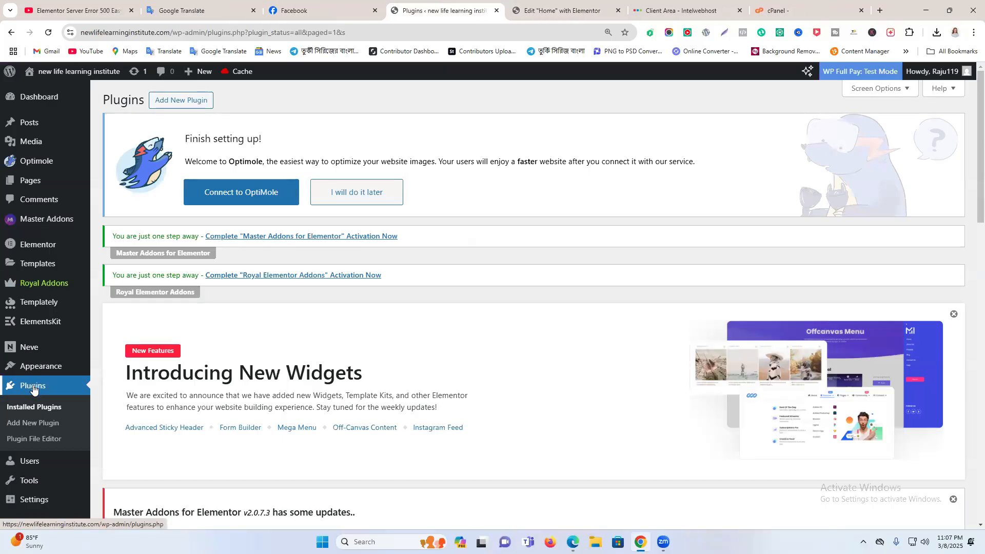
- Create a new WordPress page titled "About Us" and publish it
mouse_move(39, 365)
mouse_move(55, 186)
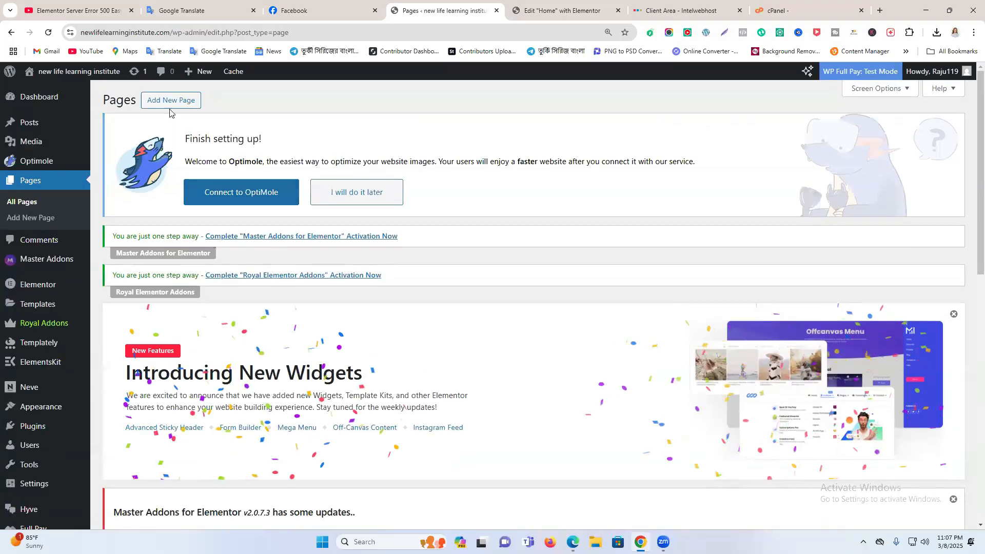
left_click(166, 101)
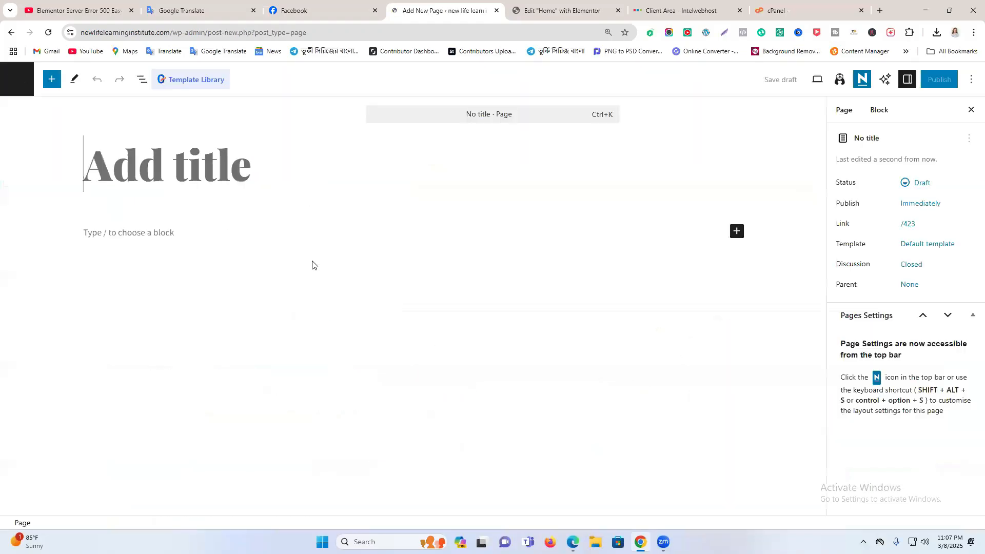
type("A")
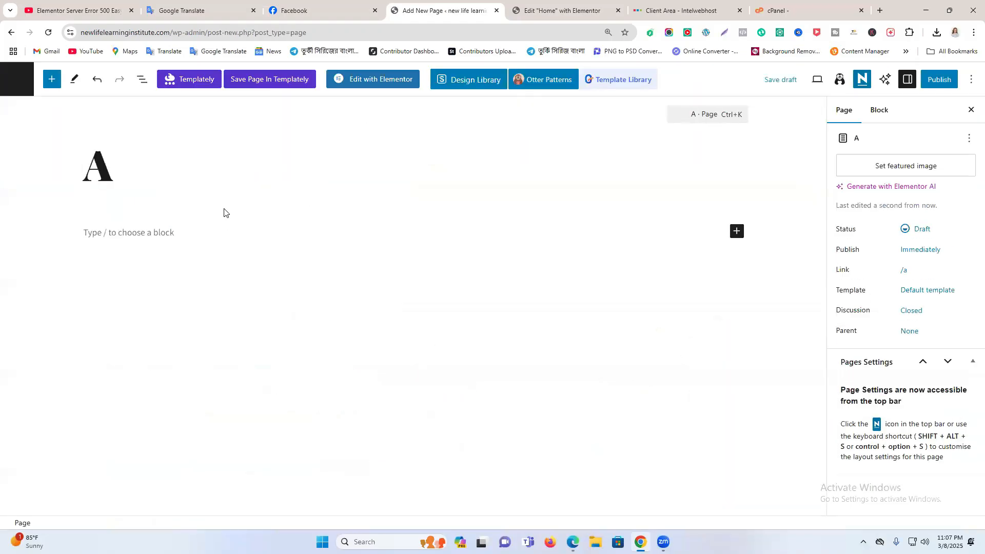
type("bout Us")
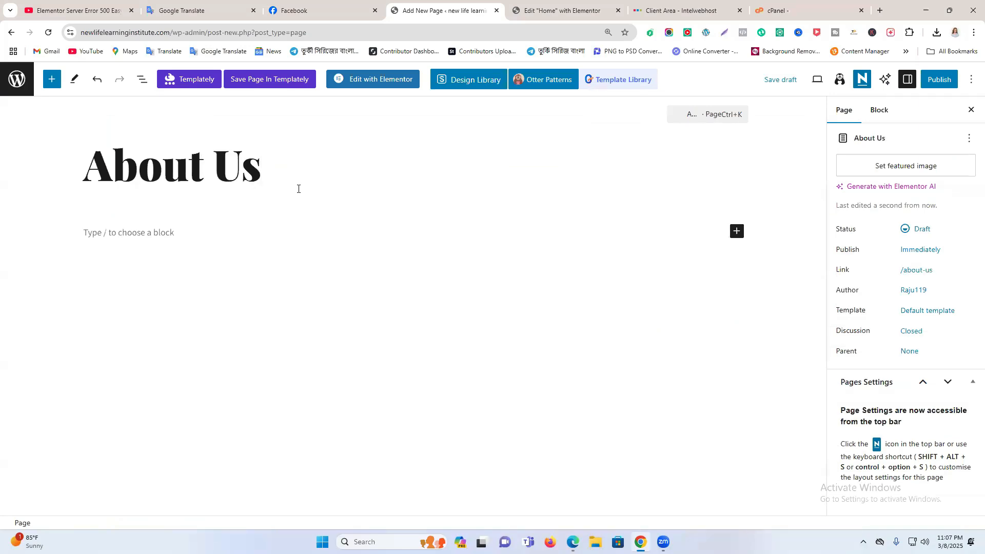
left_click(935, 81)
left_click(935, 81)
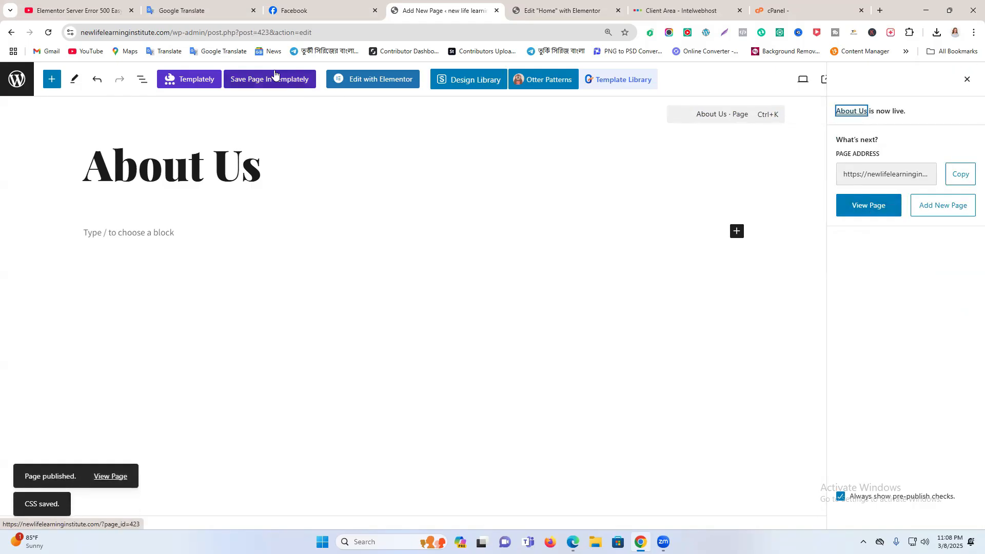
- Open the About Us page in Elementor and browse the section designs in the ElementsKit template library
left_click(363, 81)
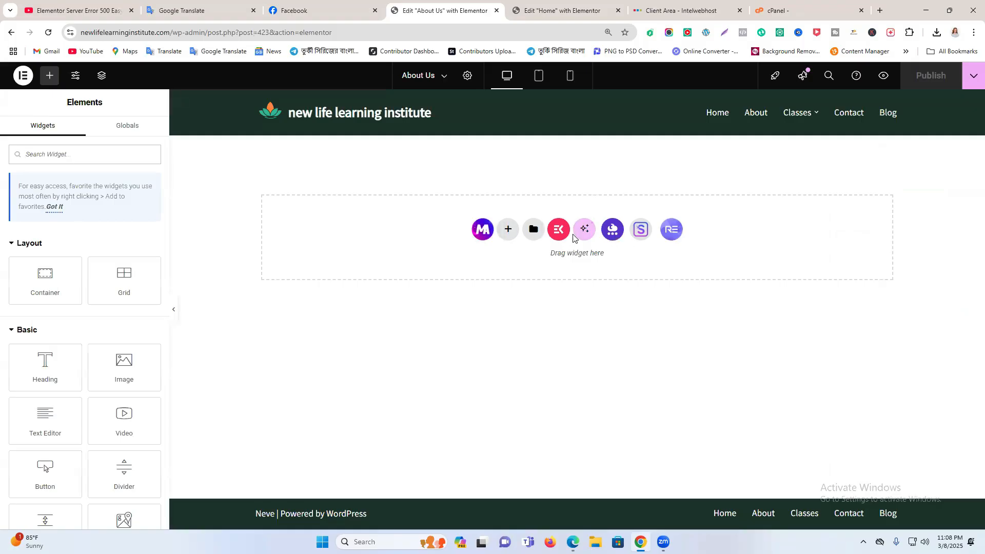
left_click(560, 231)
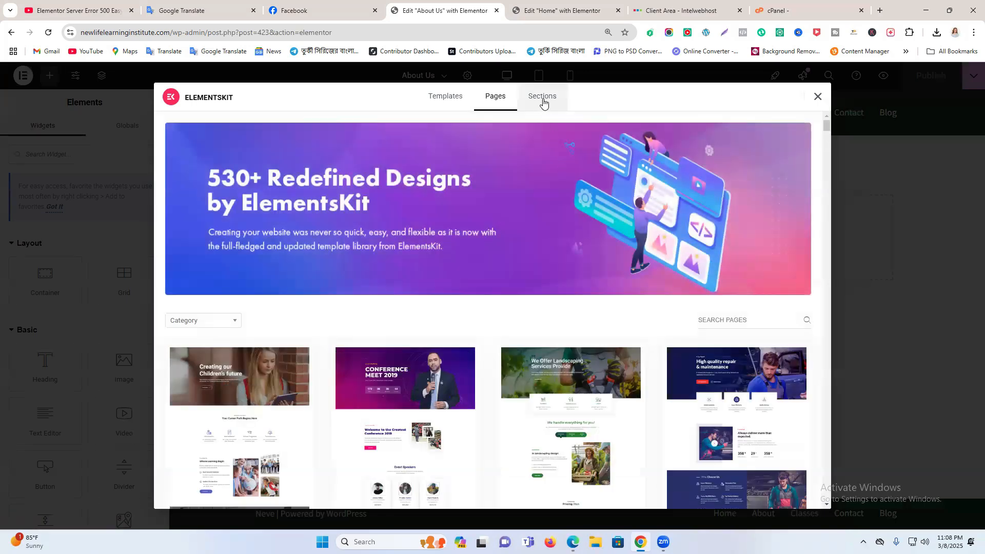
left_click(544, 104)
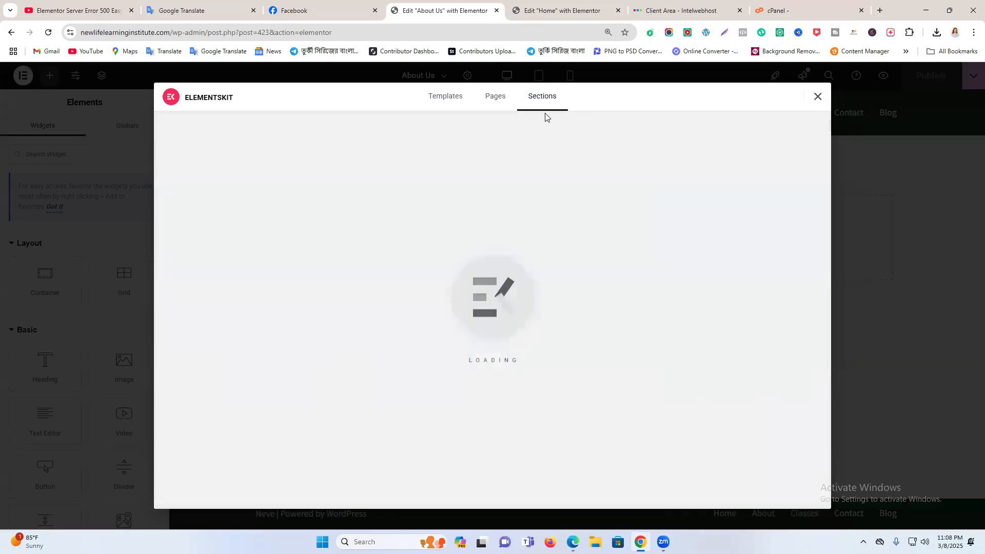
scroll(549, 263, "down", 2)
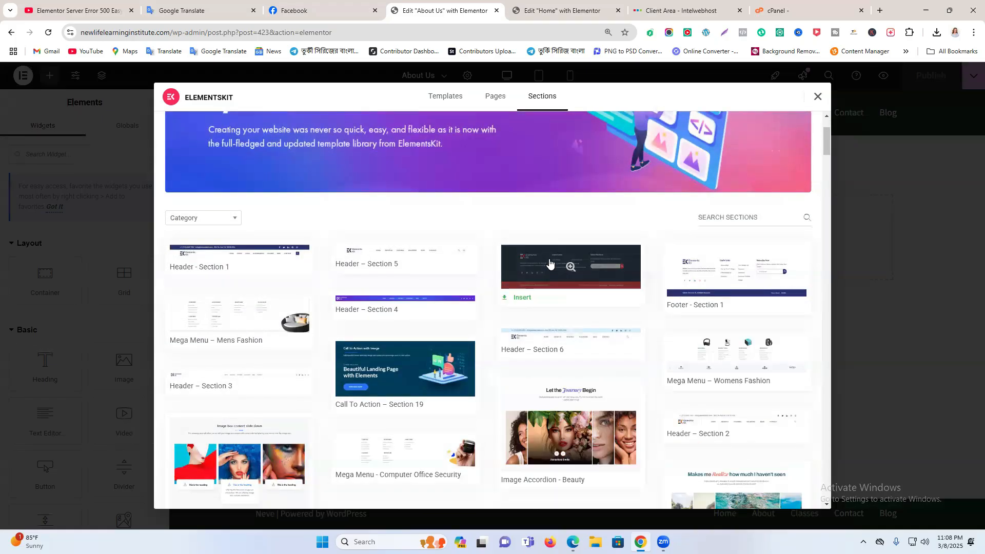
scroll(549, 263, "down", 10)
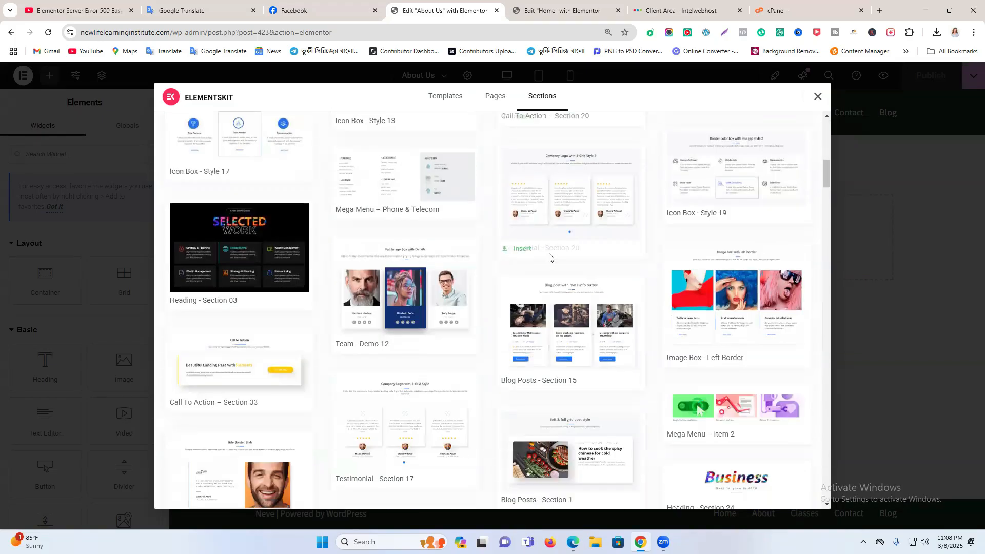
scroll(550, 257, "up", 12)
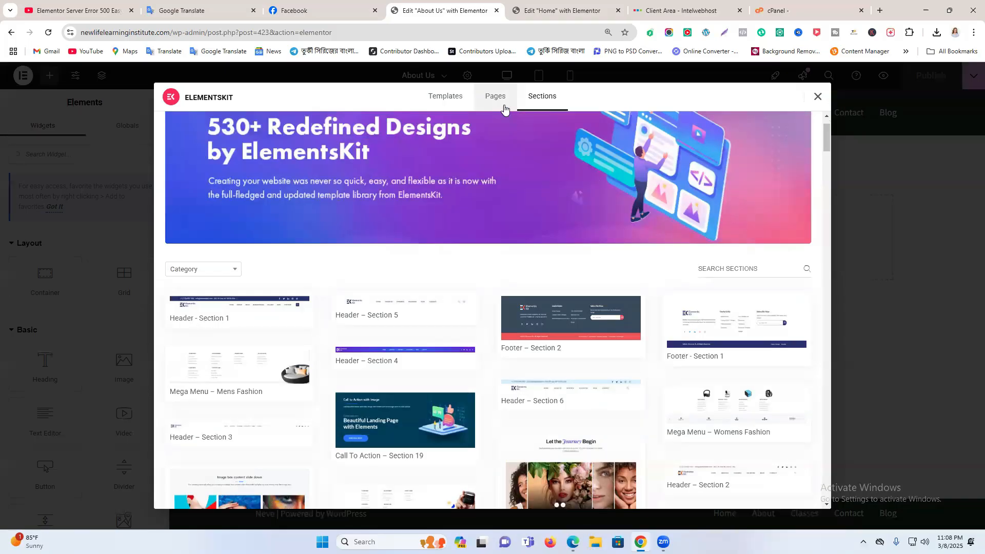
- Browse the full-page designs in the ElementsKit template library for a suitable About Us layout
left_click(494, 105)
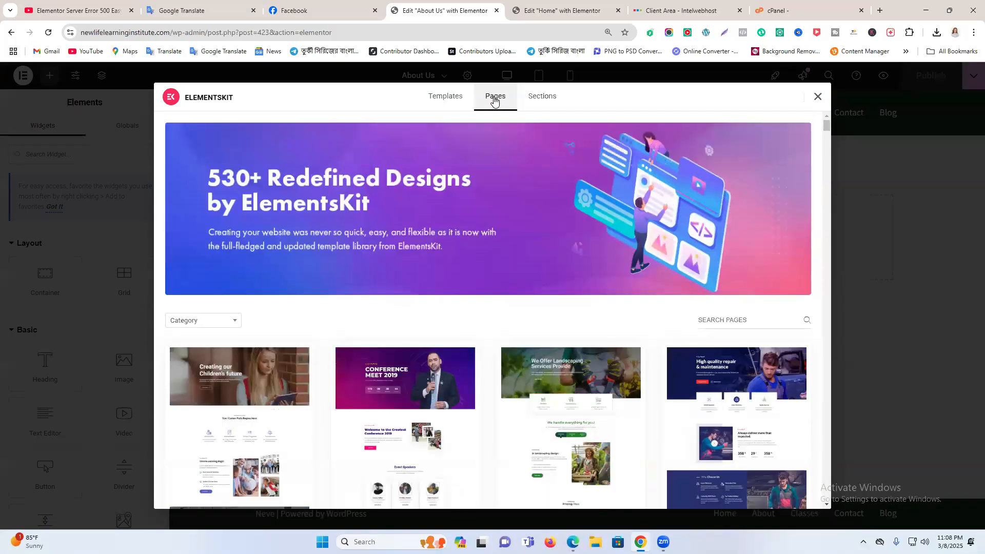
scroll(469, 176, "down", 6)
scroll(469, 176, "down", 8)
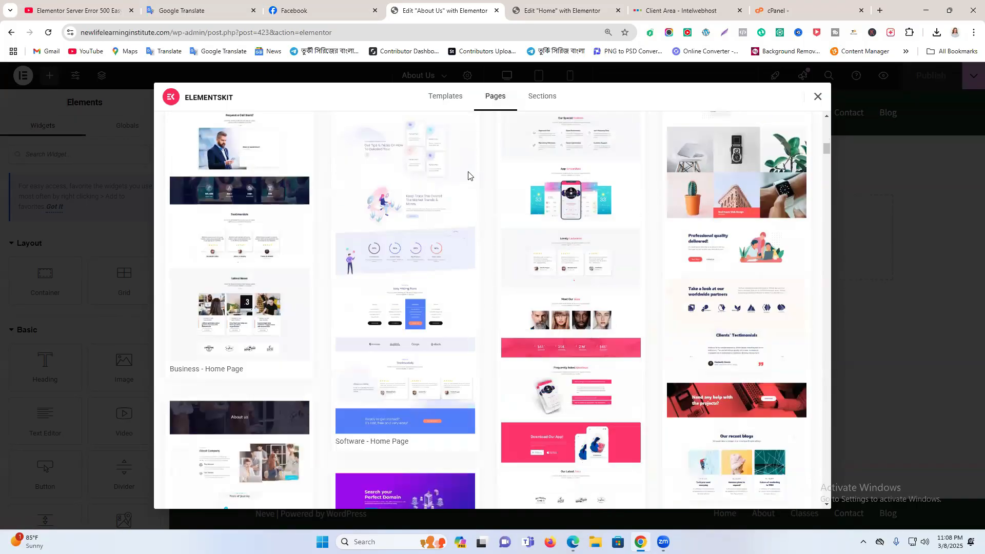
scroll(468, 176, "down", 3)
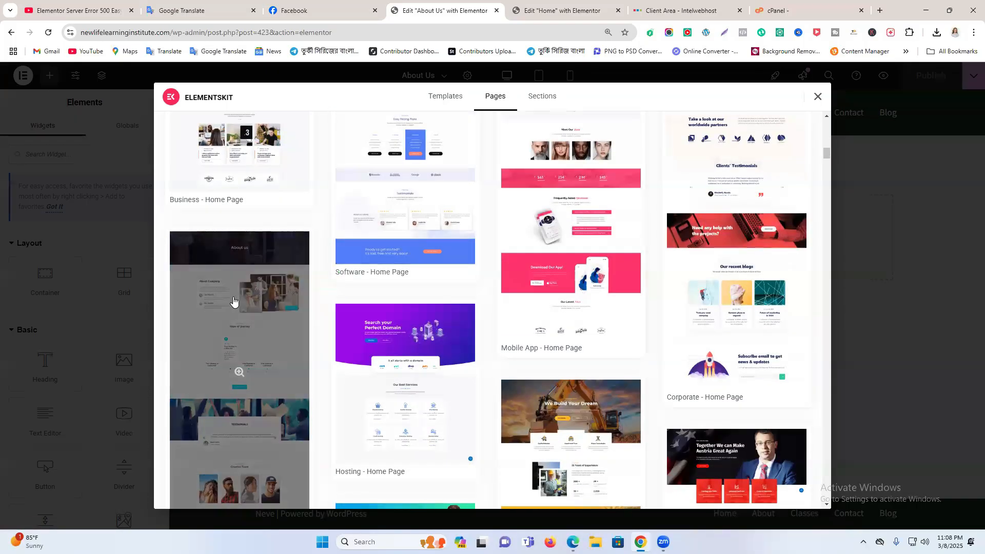
scroll(241, 288, "down", 2)
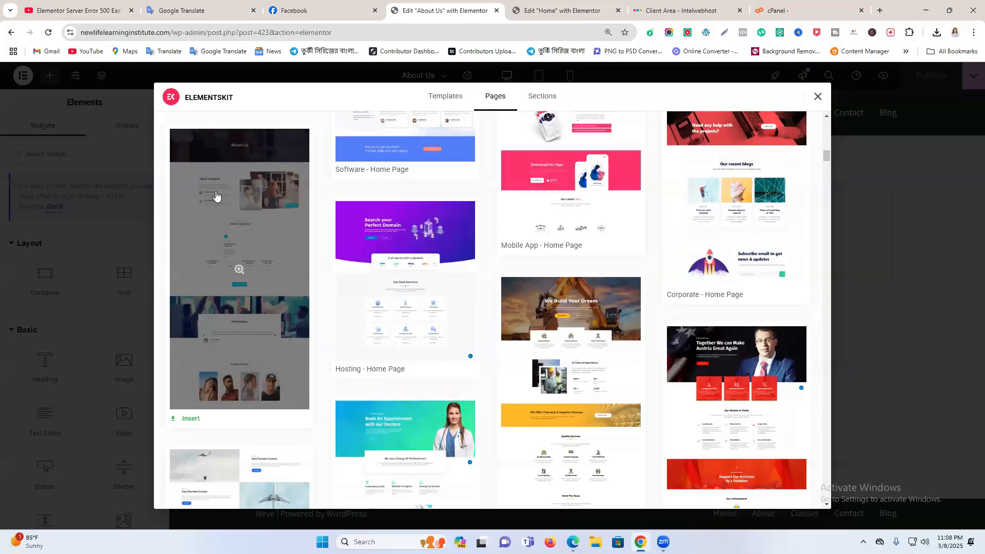
scroll(216, 196, "down", 3)
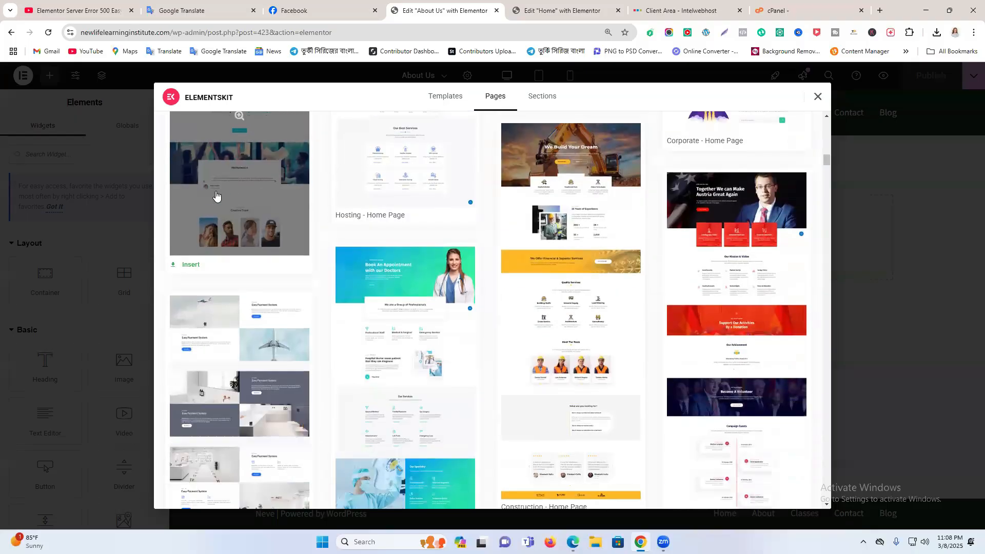
scroll(216, 196, "down", 5)
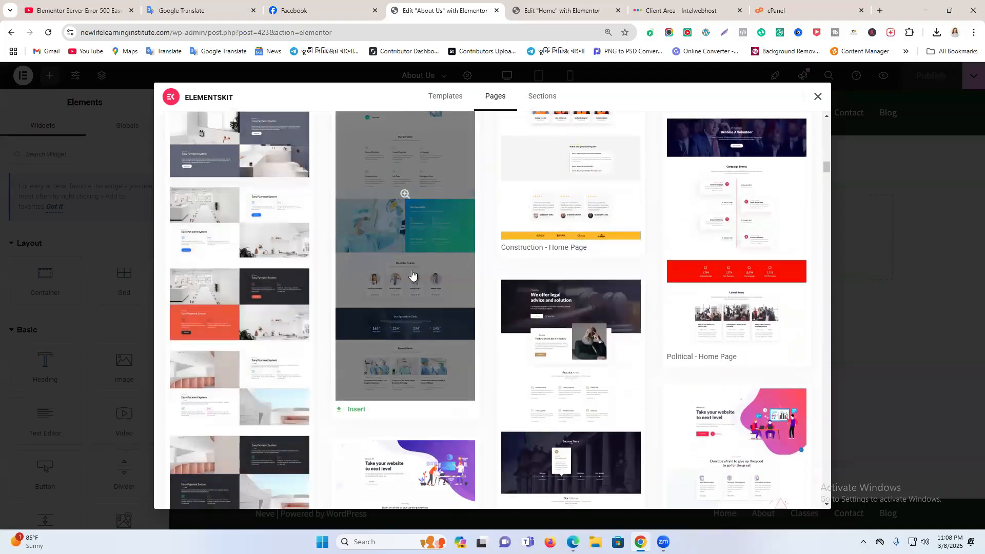
scroll(412, 276, "down", 4)
scroll(412, 276, "down", 4)
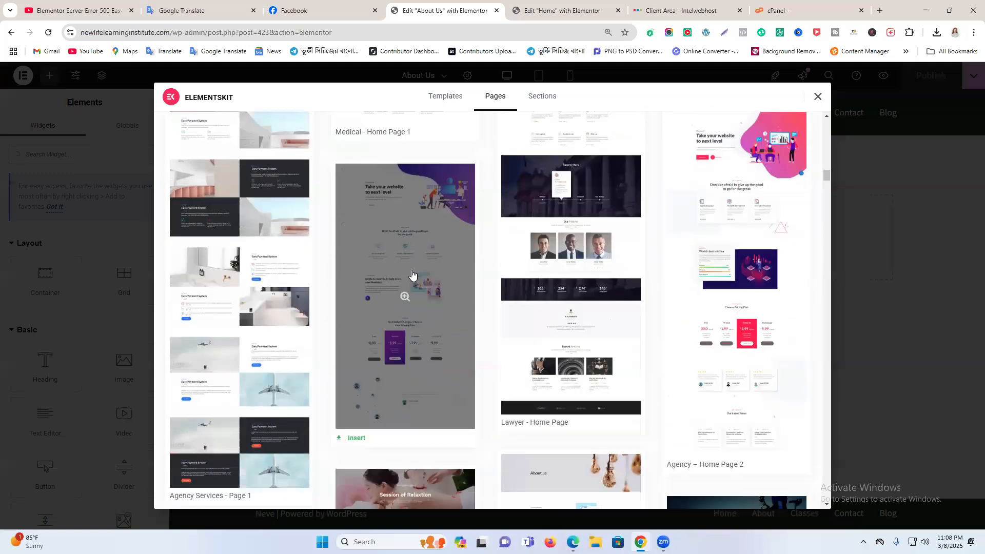
scroll(412, 276, "down", 6)
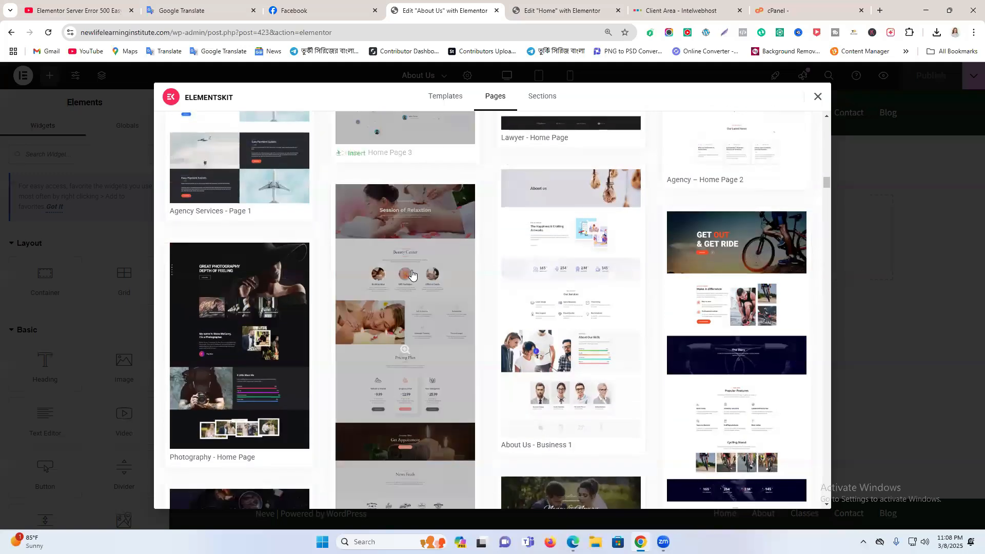
scroll(409, 273, "down", 1)
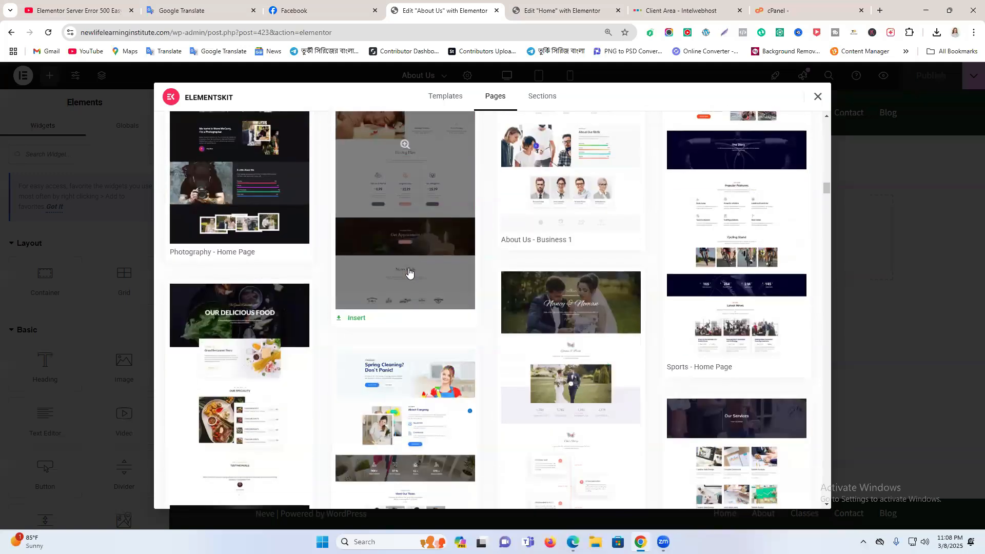
scroll(544, 200, "down", 1)
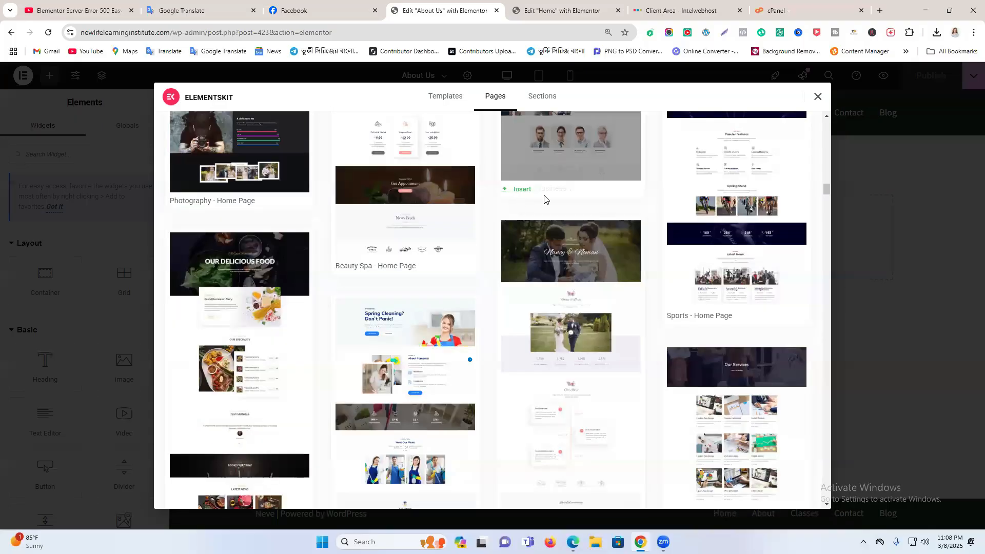
scroll(563, 208, "up", 2)
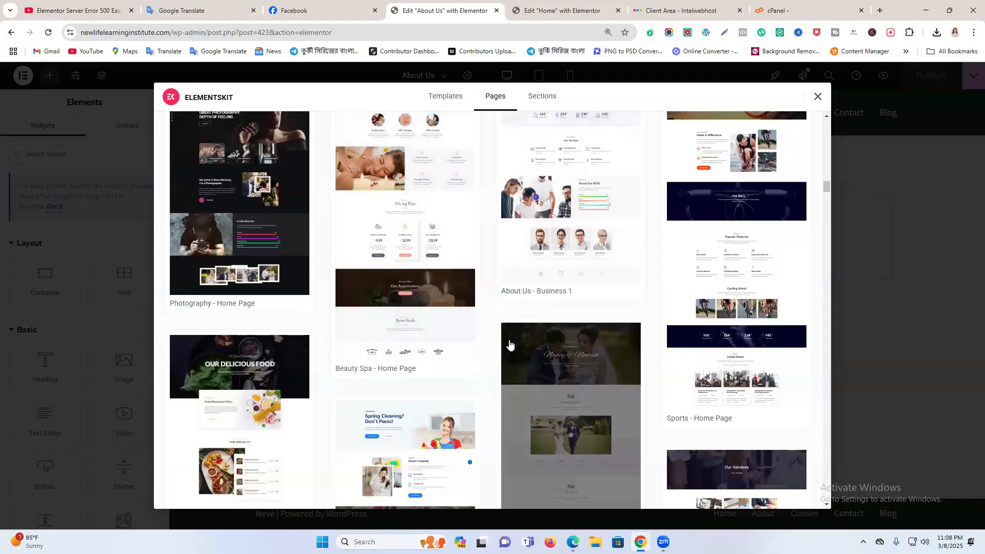
scroll(342, 344, "down", 1)
scroll(342, 344, "down", 3)
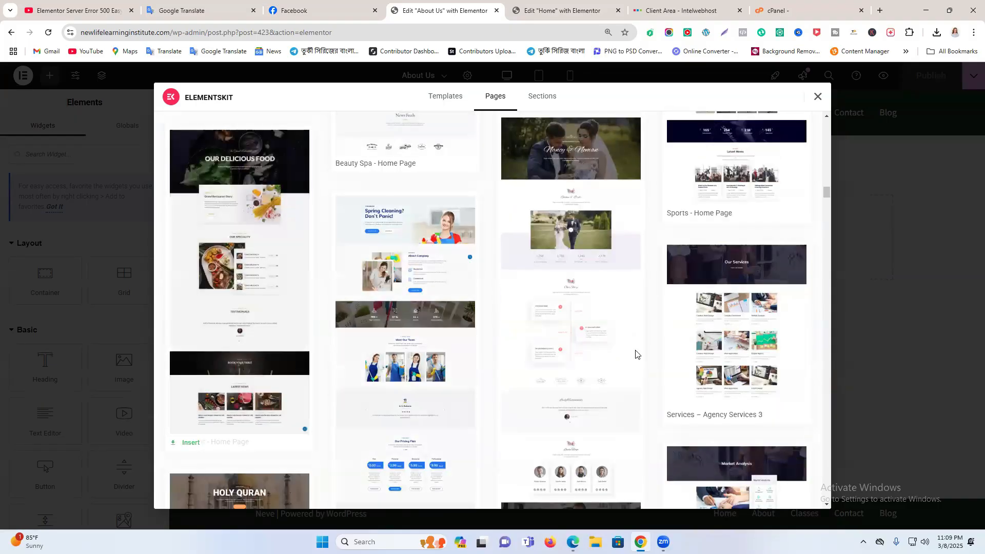
scroll(789, 367, "down", 3)
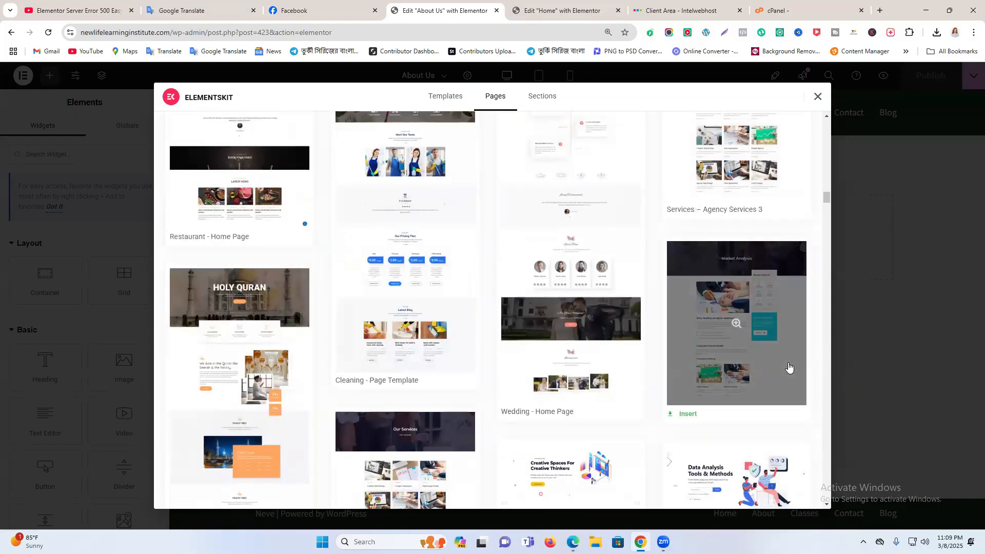
scroll(788, 367, "down", 3)
scroll(821, 285, "down", 2)
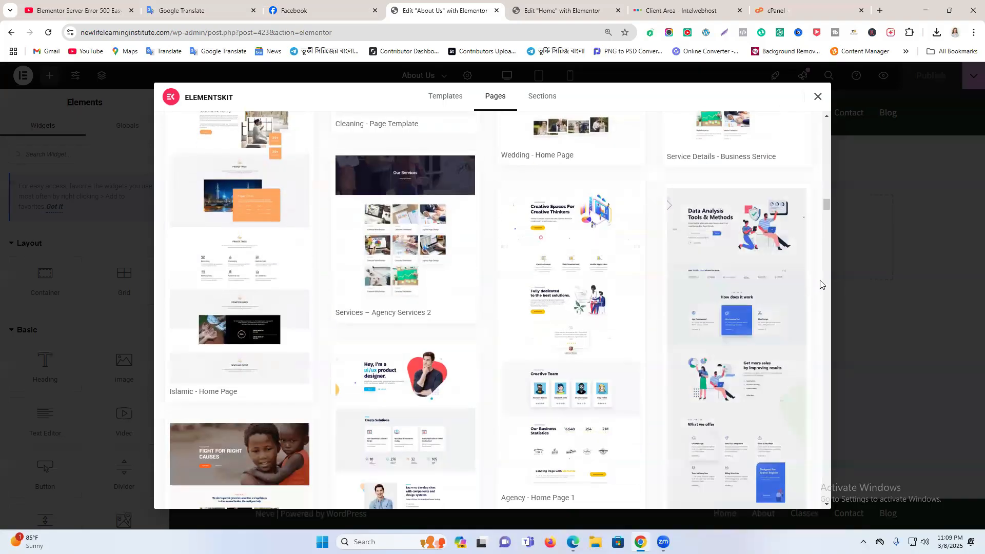
scroll(748, 222, "down", 3)
- Insert the "About Us – Business 2" page template from the ElementsKit library into the About Us page
scroll(552, 271, "up", 12)
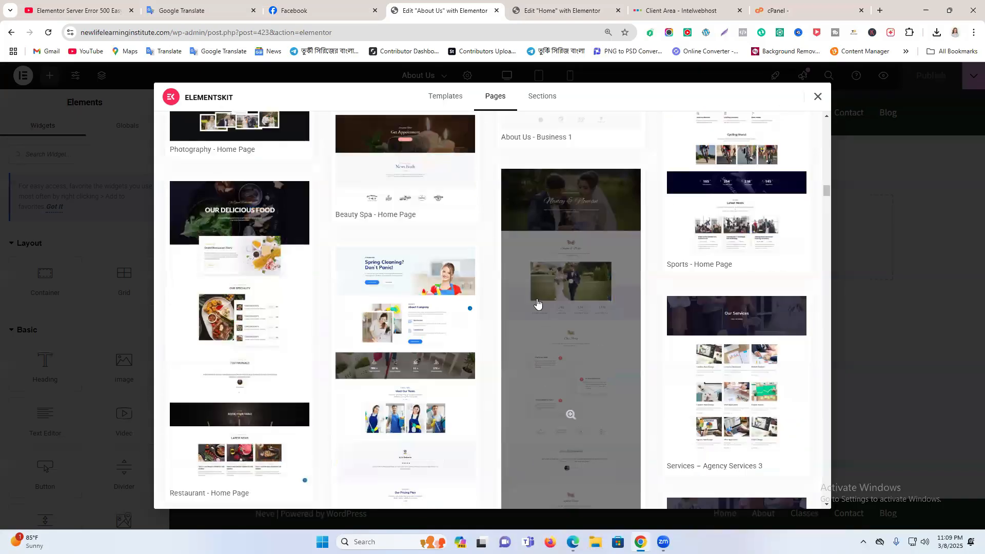
scroll(538, 304, "up", 4)
scroll(537, 300, "up", 3)
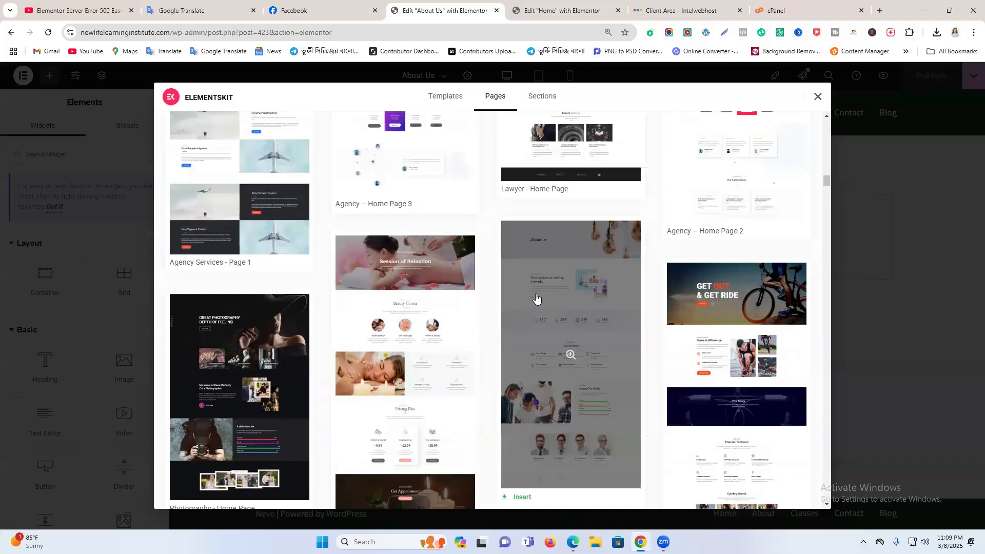
scroll(536, 299, "up", 3)
scroll(537, 297, "up", 5)
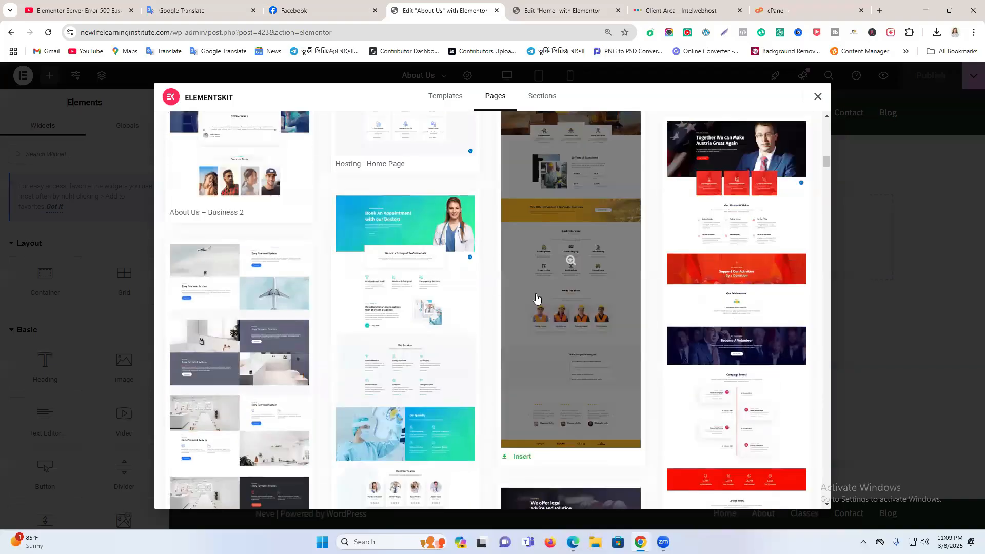
scroll(287, 221, "up", 3)
left_click(189, 368)
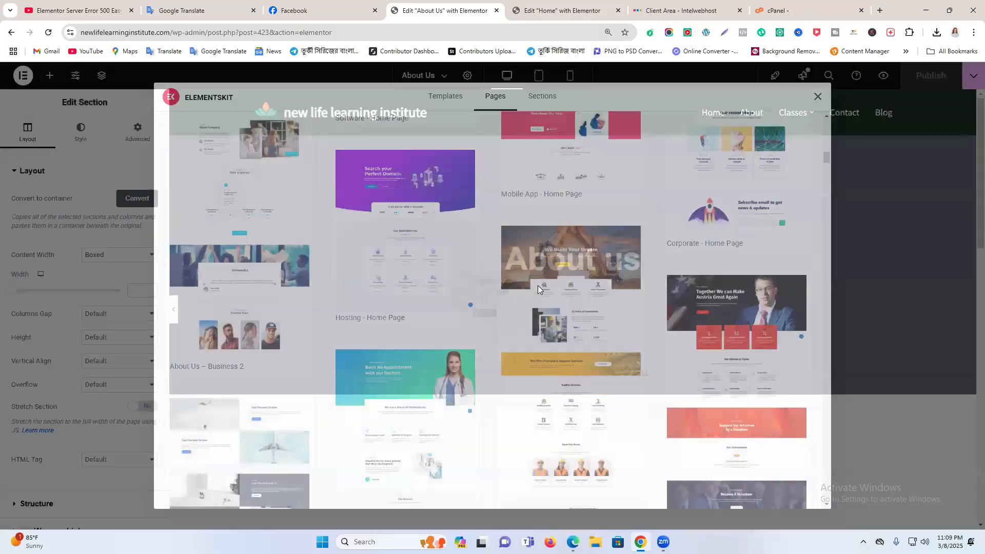
- Review the inserted About Us layout down to the Creative Team section and publish the page
scroll(655, 323, "down", 10)
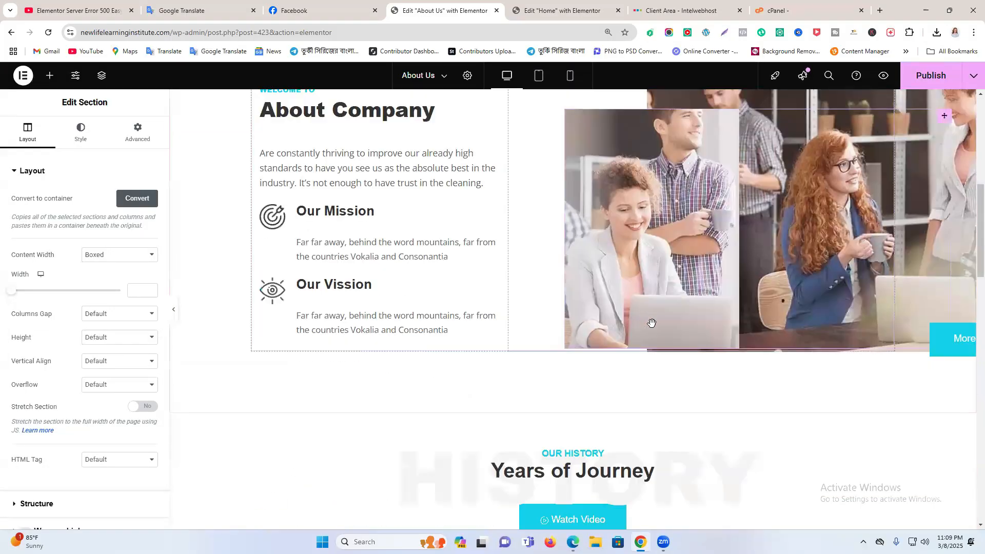
scroll(576, 334, "down", 15)
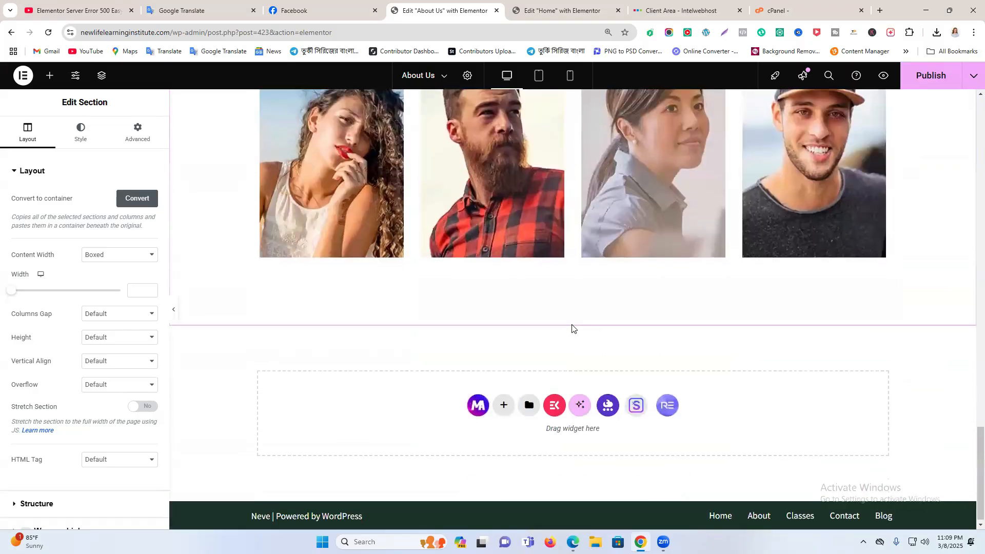
scroll(570, 323, "up", 15)
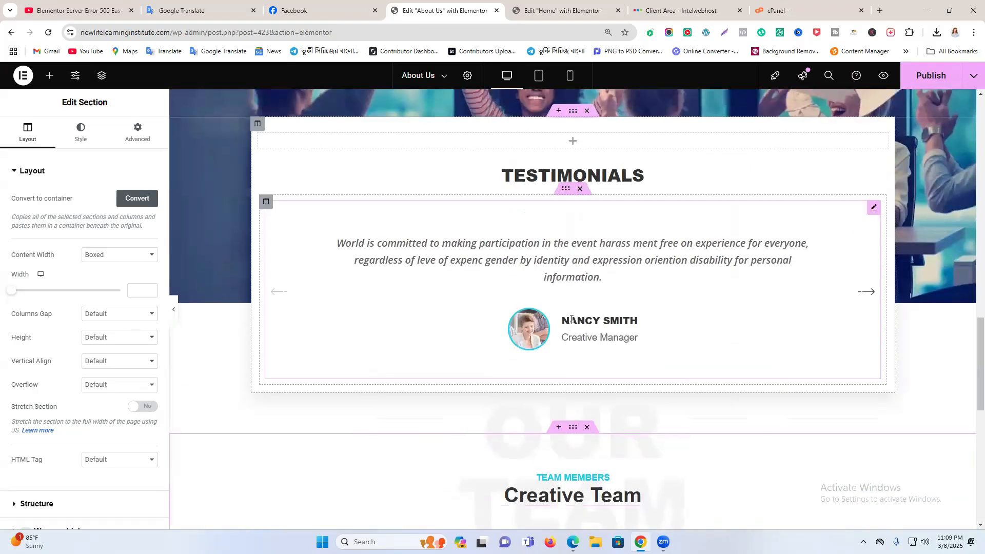
scroll(572, 319, "up", 10)
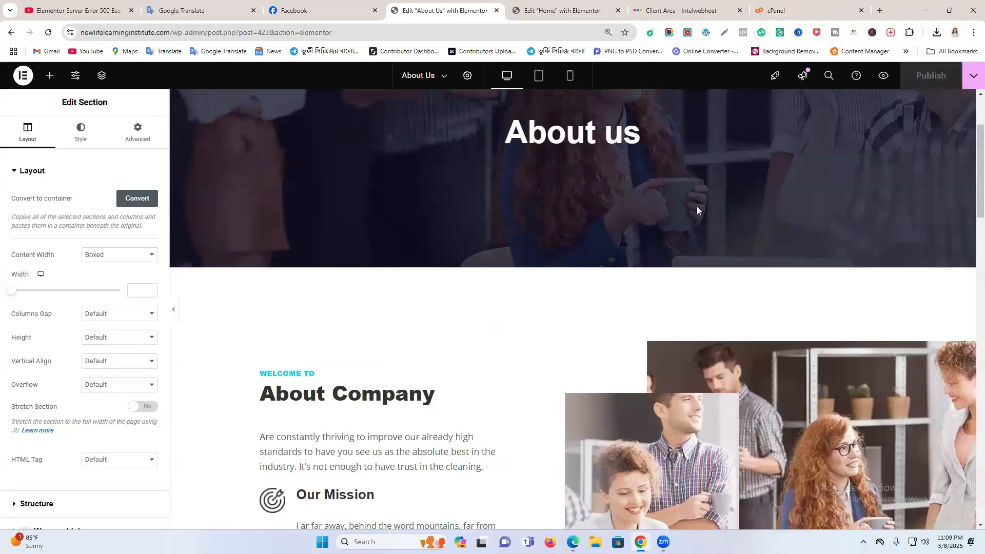
- Leave the Home page editor for the WordPress dashboard and close the About Us editor
left_click(565, 11)
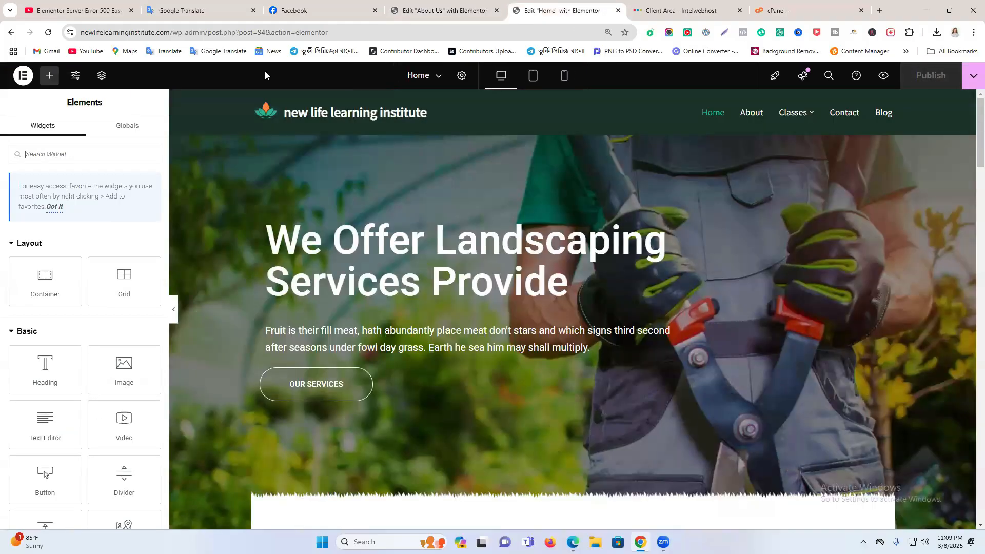
left_click(451, 9)
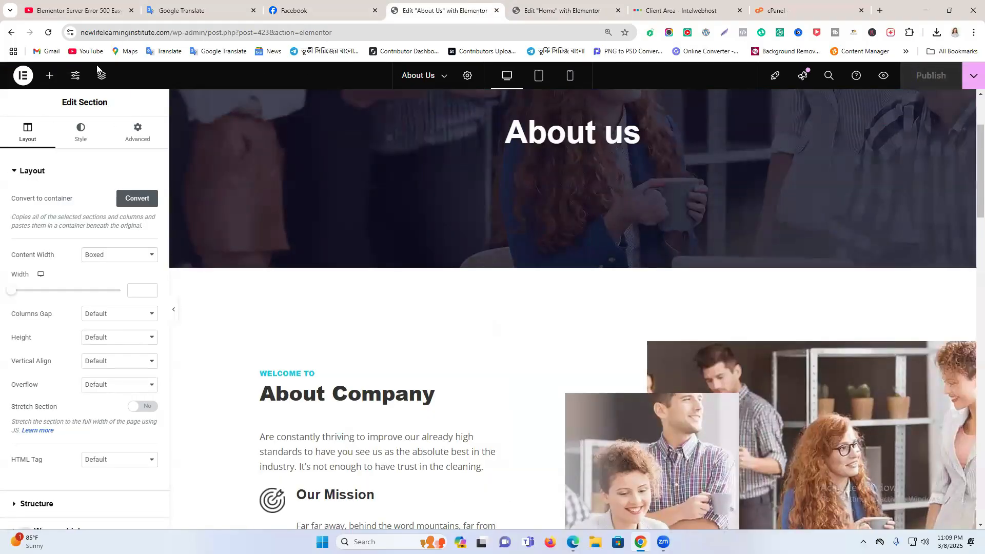
left_click(554, 4)
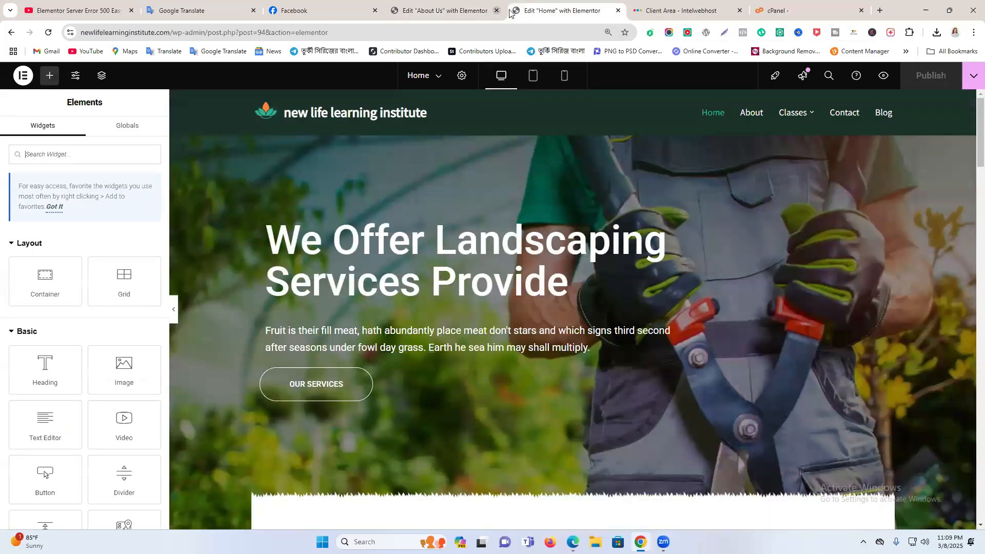
left_click(10, 33)
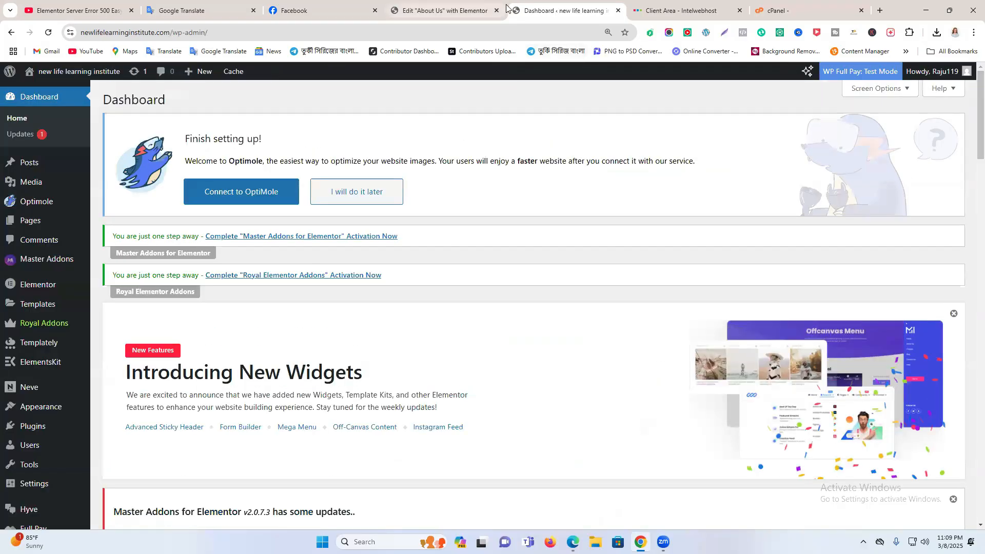
left_click(497, 10)
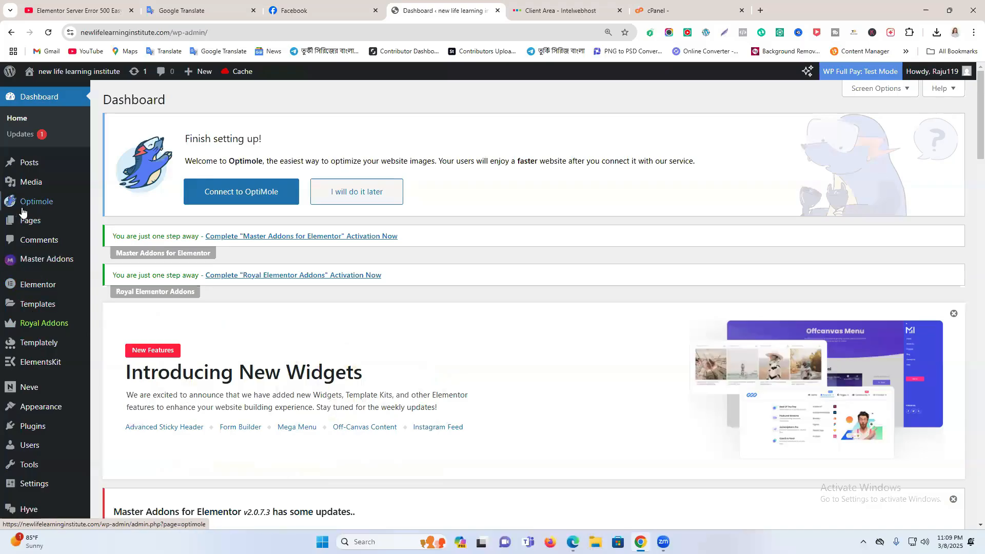
- Open the list of all WordPress pages in a new tab and view the live About Us page from it
mouse_move(35, 218)
right_click(106, 230)
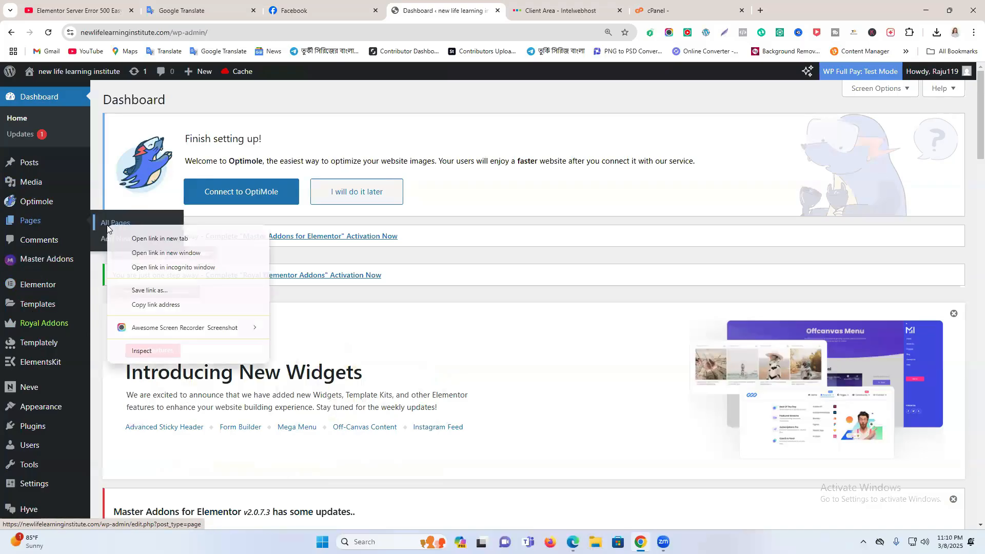
left_click(154, 237)
left_click(563, 11)
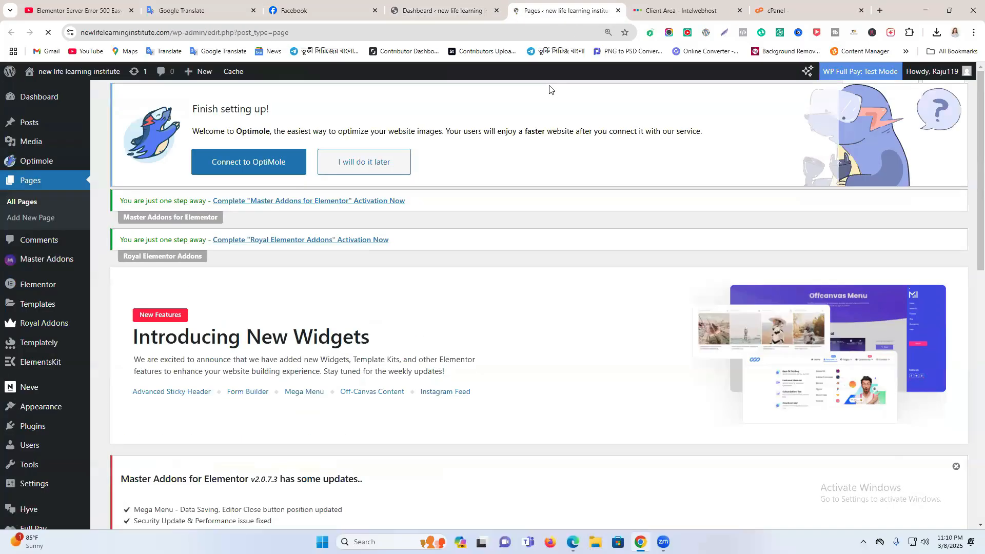
scroll(262, 329, "down", 10)
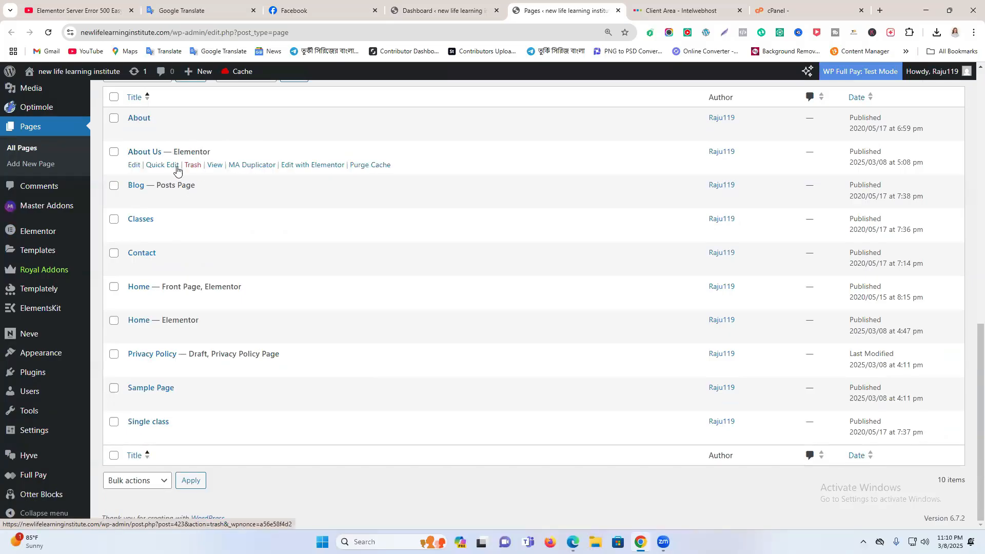
left_click(215, 165)
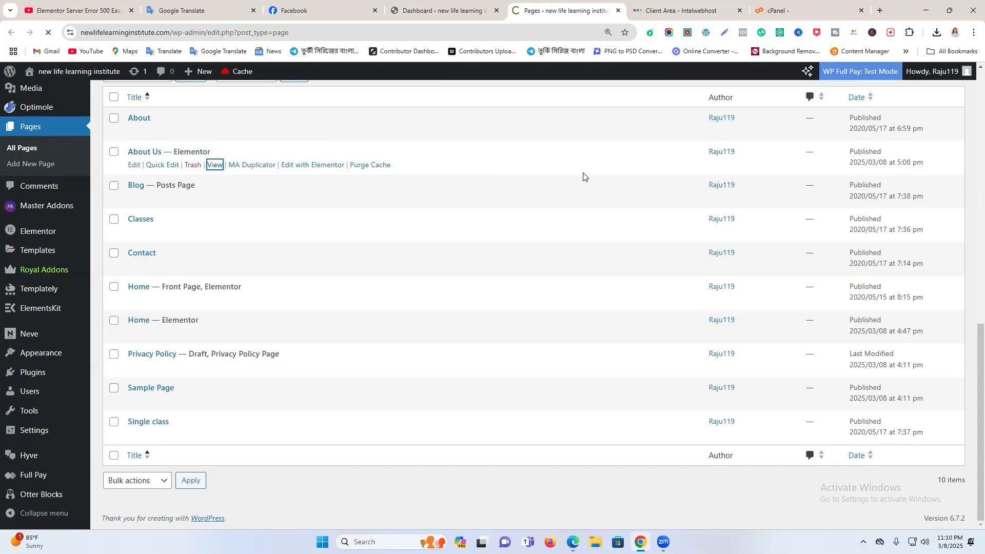
- Examine the live About Us page from its hero banner through the About Company and Our History sections
scroll(584, 176, "down", 15)
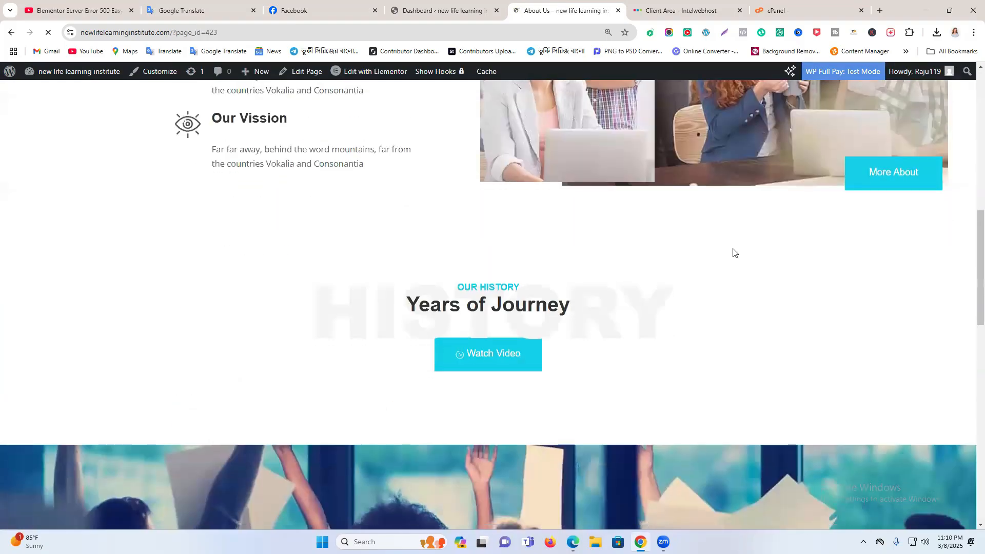
scroll(735, 253, "up", 8)
scroll(719, 278, "up", 7)
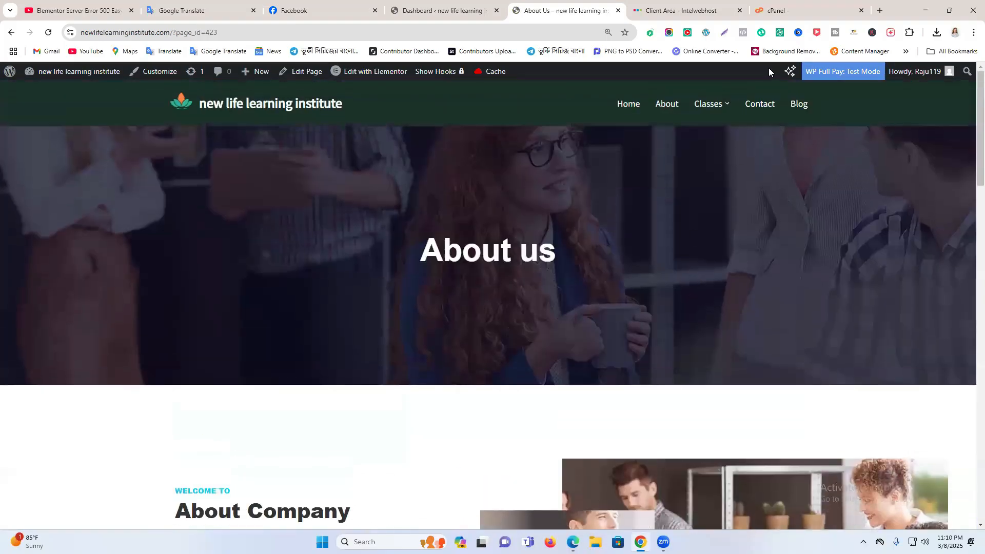
scroll(671, 110, "down", 7)
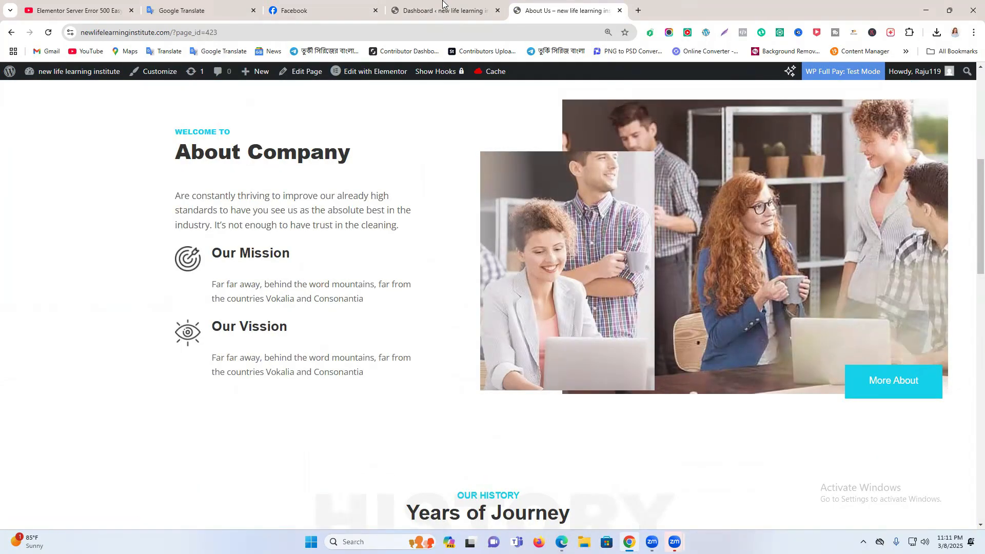
scroll(492, 200, "up", 7)
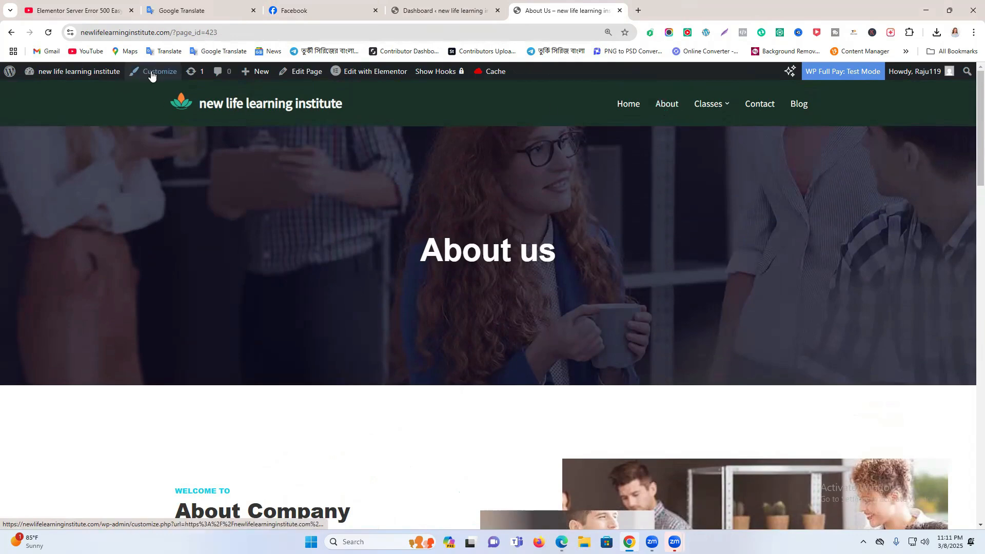
- Open the WordPress menu editor and remove the About item from the yoga-studio-main-menu
left_click(417, 7)
scroll(68, 370, "down", 4)
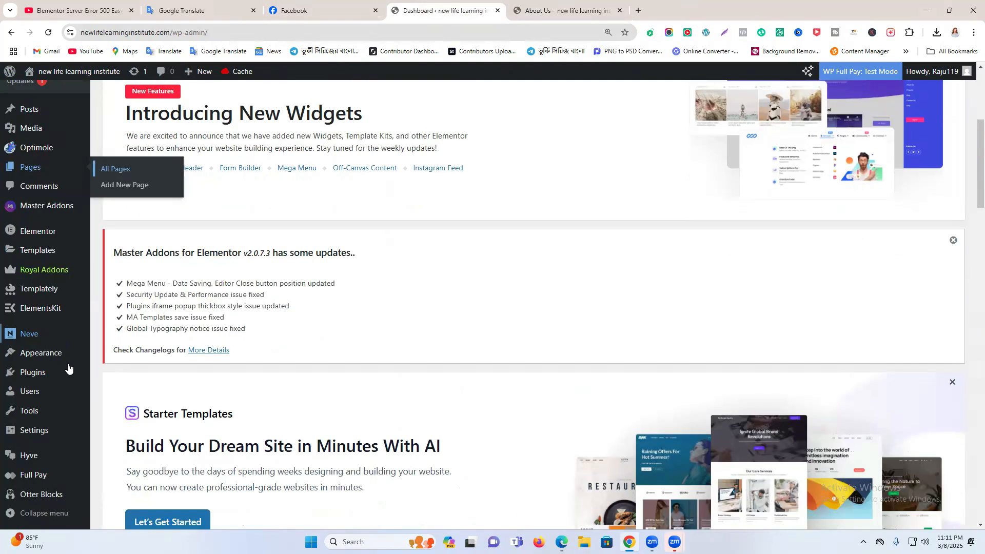
mouse_move(42, 361)
left_click(111, 421)
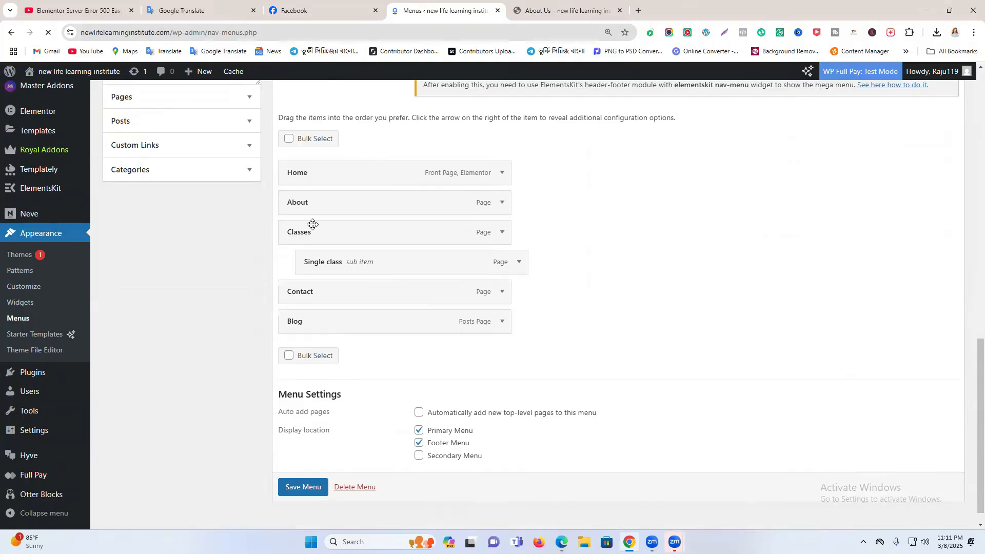
mouse_move(404, 207)
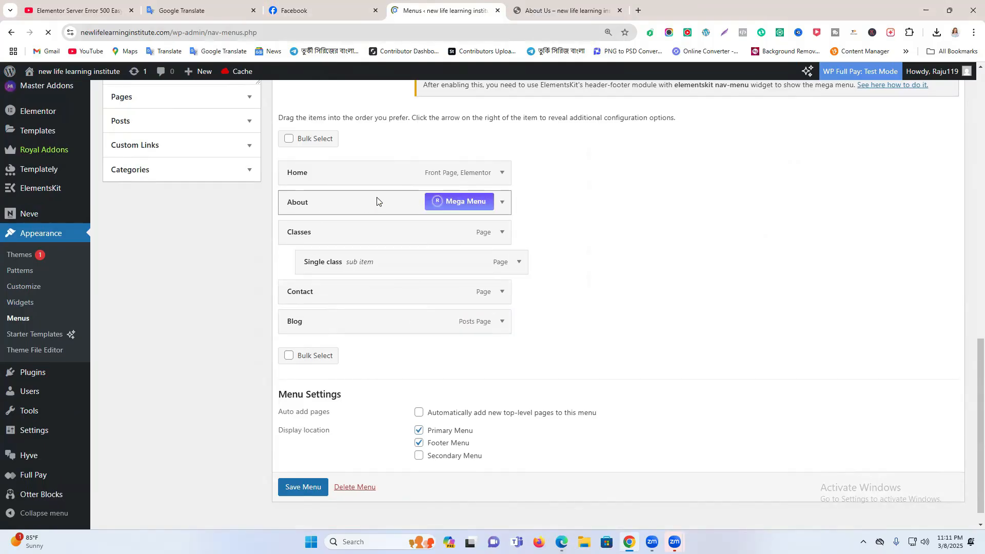
left_click(507, 204)
left_click(296, 340)
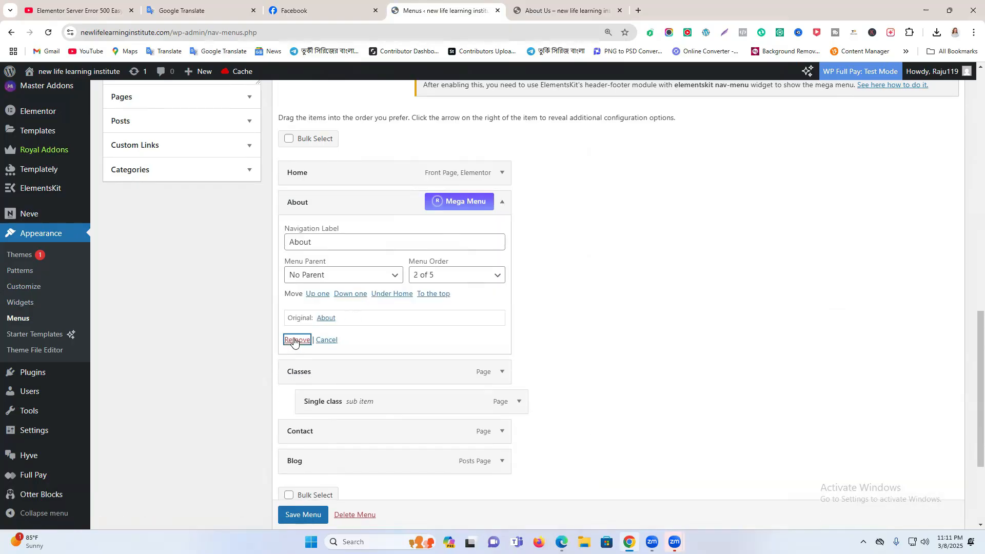
- Add the Elementor-built About Us page to the yoga-studio-main-menu
scroll(303, 216, "up", 3)
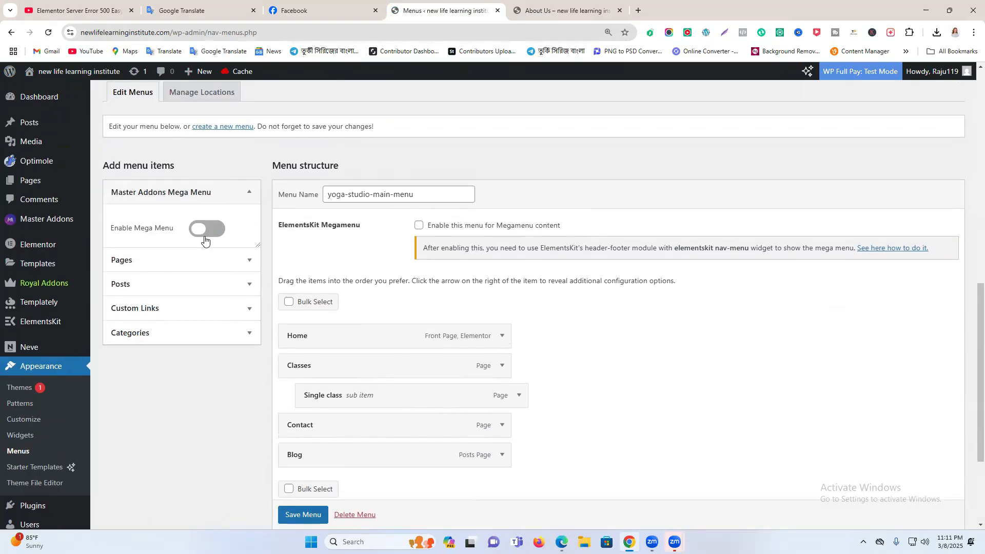
left_click(161, 266)
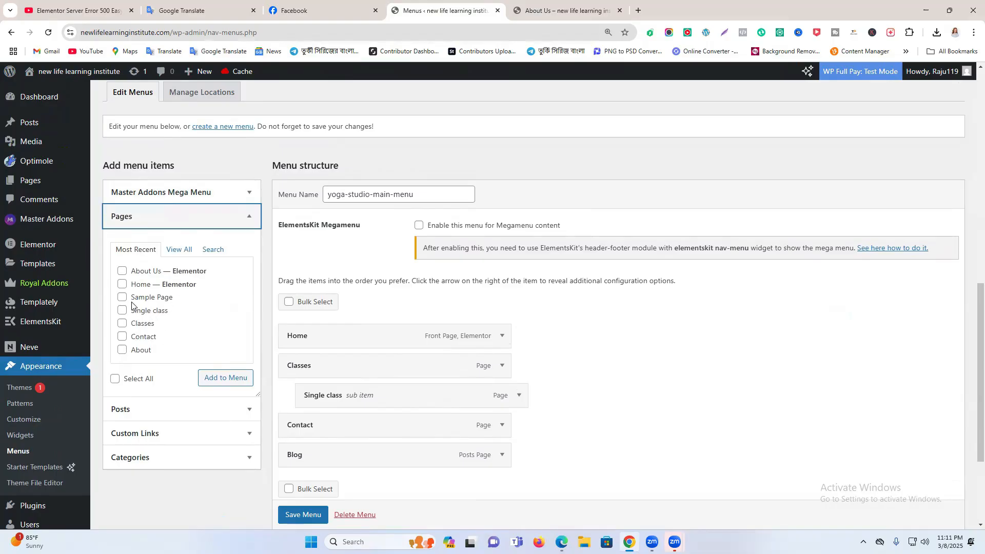
left_click(122, 272)
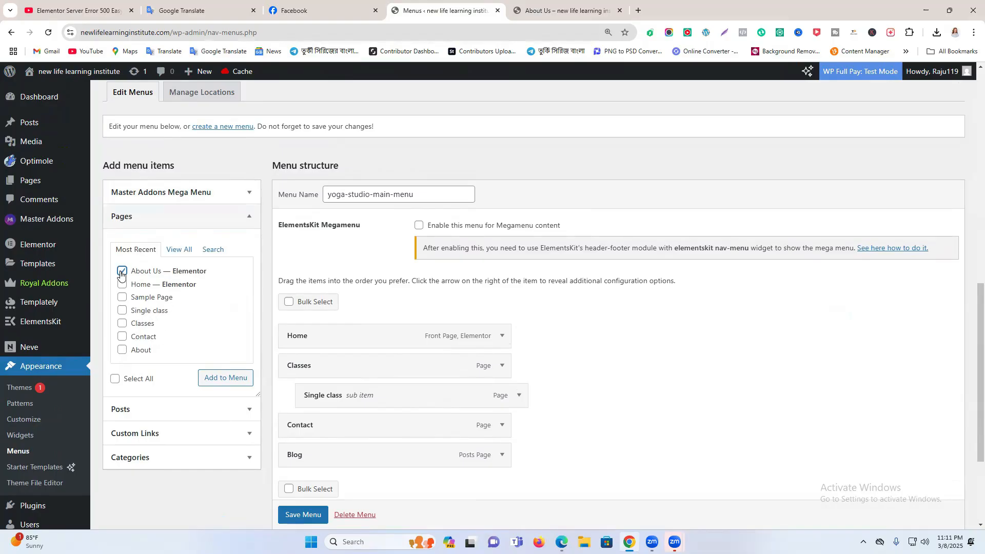
left_click(211, 380)
- Move the About Us item between Contact and Blog and save the menu
scroll(412, 382, "down", 4)
left_click_drag(330, 306, 322, 277)
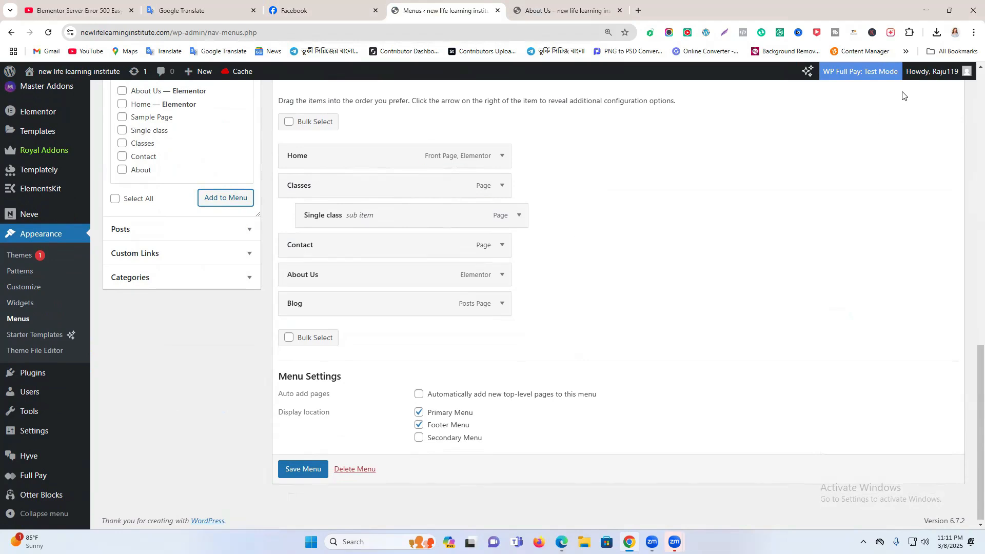
scroll(904, 96, "up", 3)
left_click(305, 514)
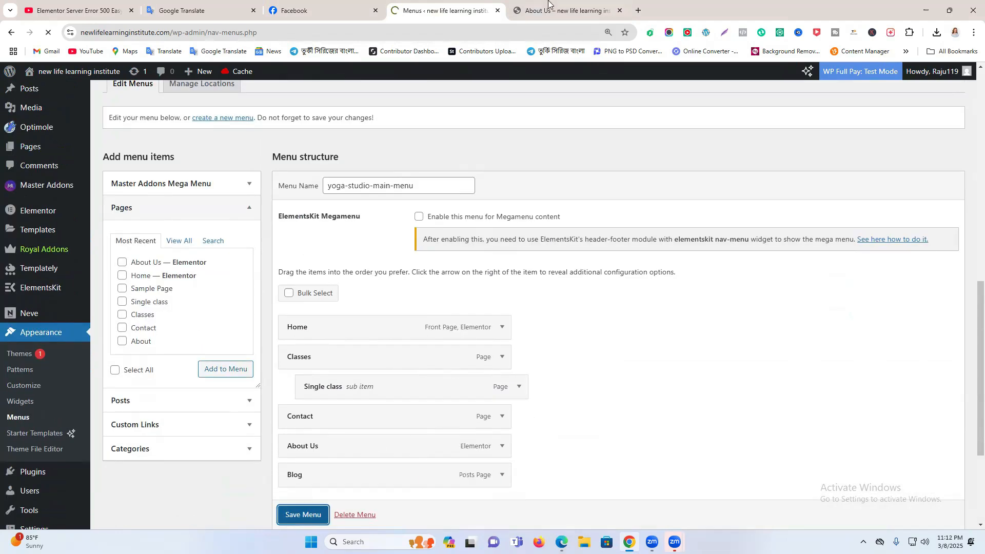
- Reload the live About Us page and follow the About Us link in the site's header navigation
left_click(548, 5)
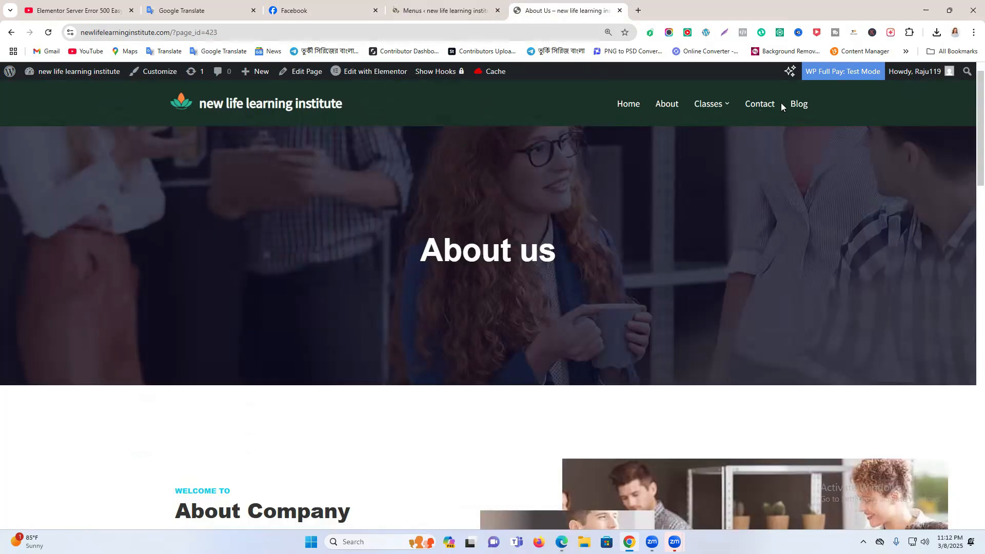
right_click(491, 104)
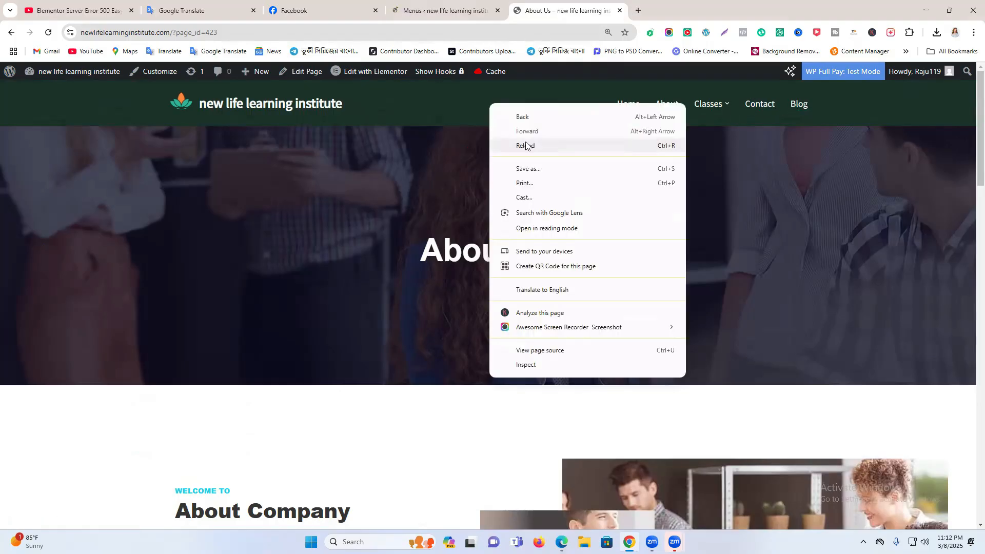
left_click(526, 146)
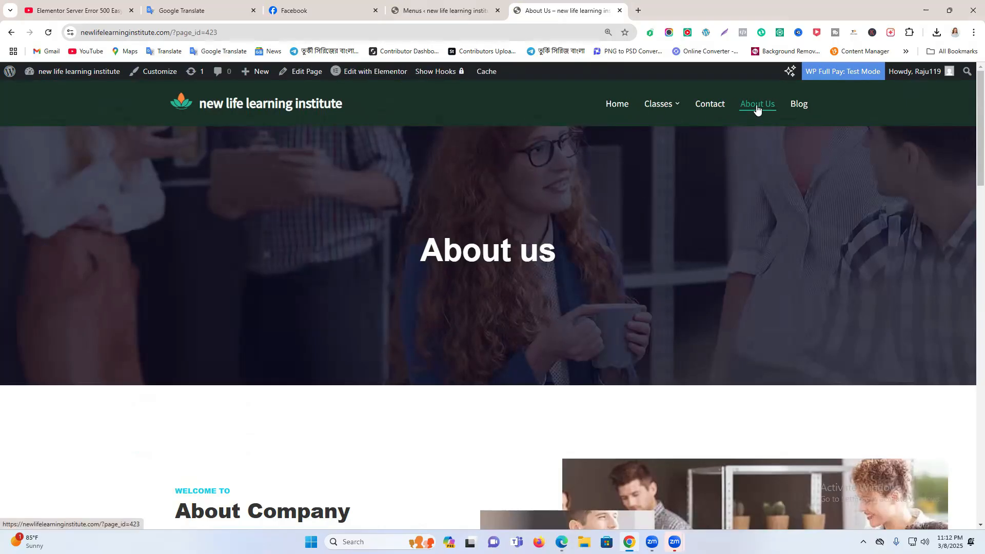
left_click(758, 107)
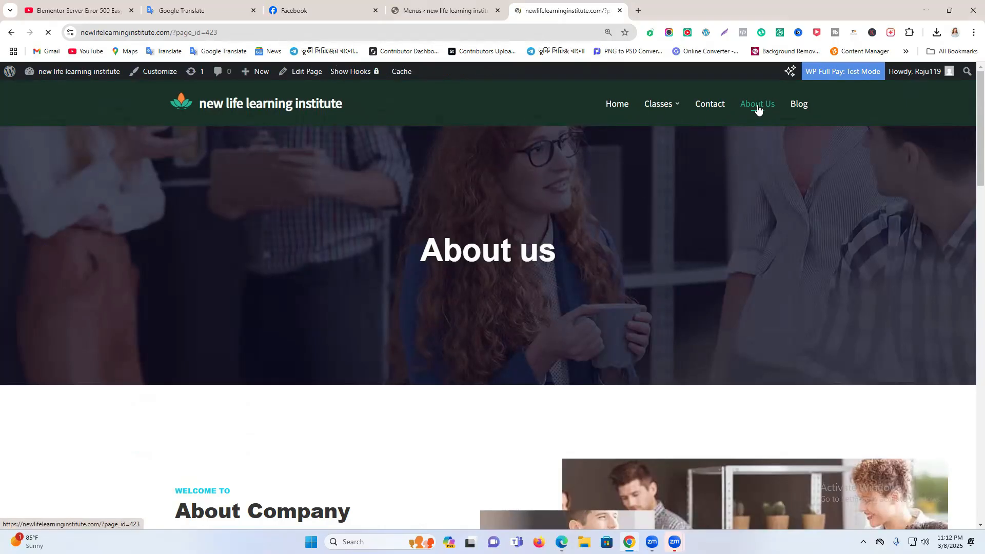
scroll(588, 319, "down", 1)
scroll(602, 331, "up", 1)
- Open the live Home page from the navigation and review it down to the Latest News section
left_click(618, 106)
scroll(755, 301, "down", 20)
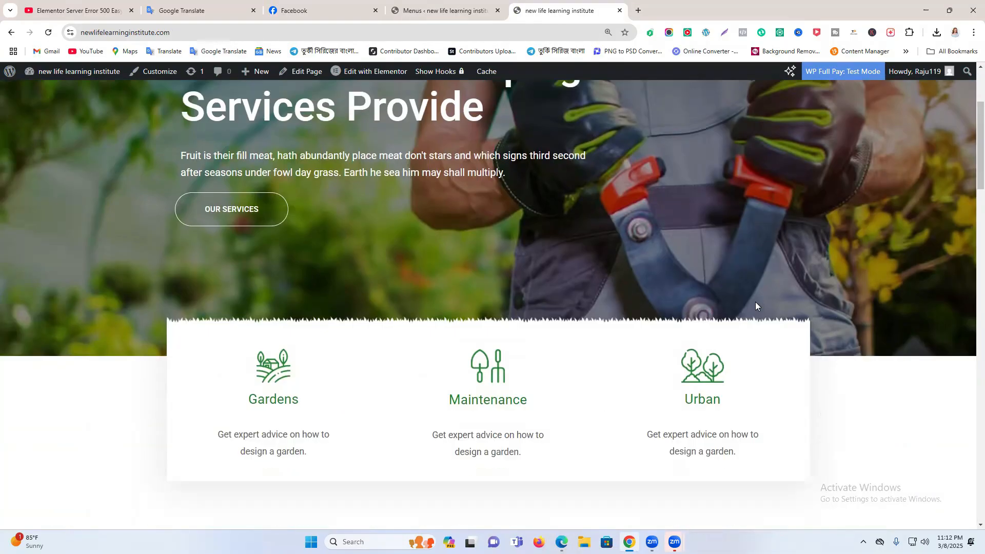
scroll(755, 306, "down", 13)
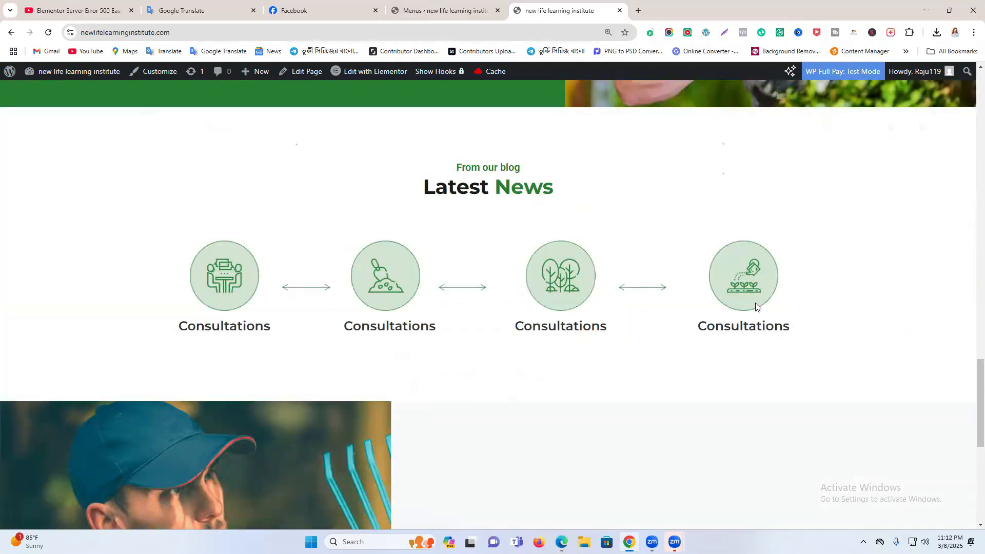
scroll(748, 341, "up", 20)
scroll(570, 272, "up", 15)
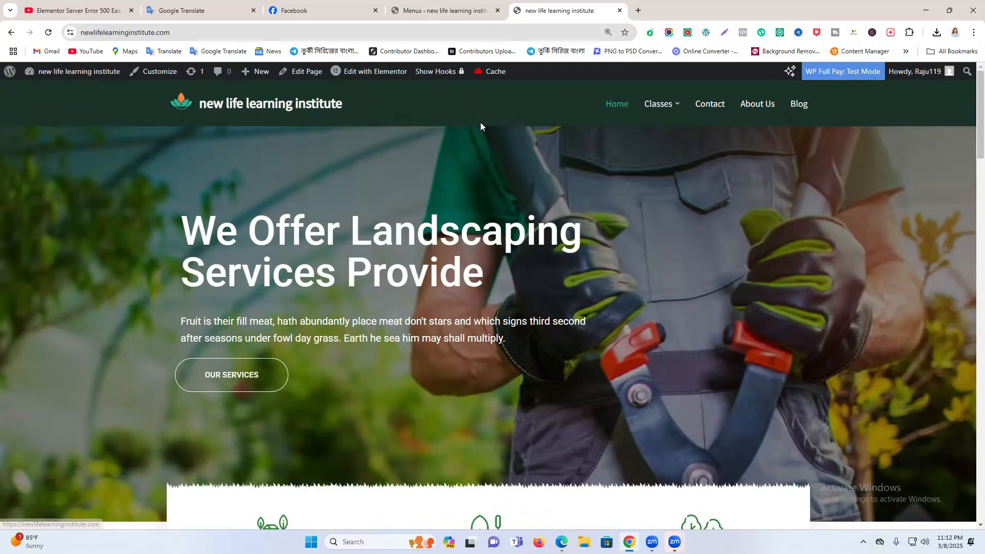
left_click(426, 14)
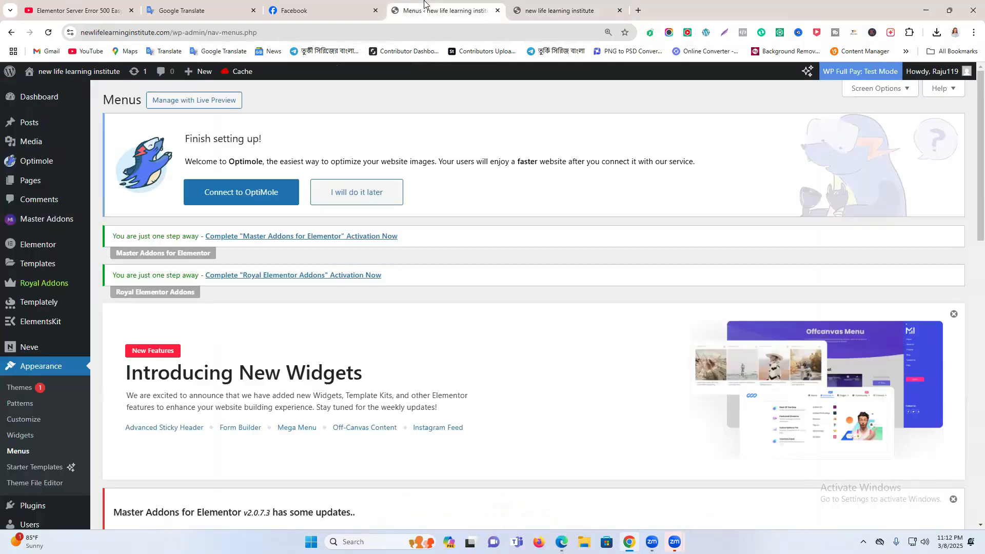
left_click(529, 10)
left_click(466, 5)
left_click(555, 14)
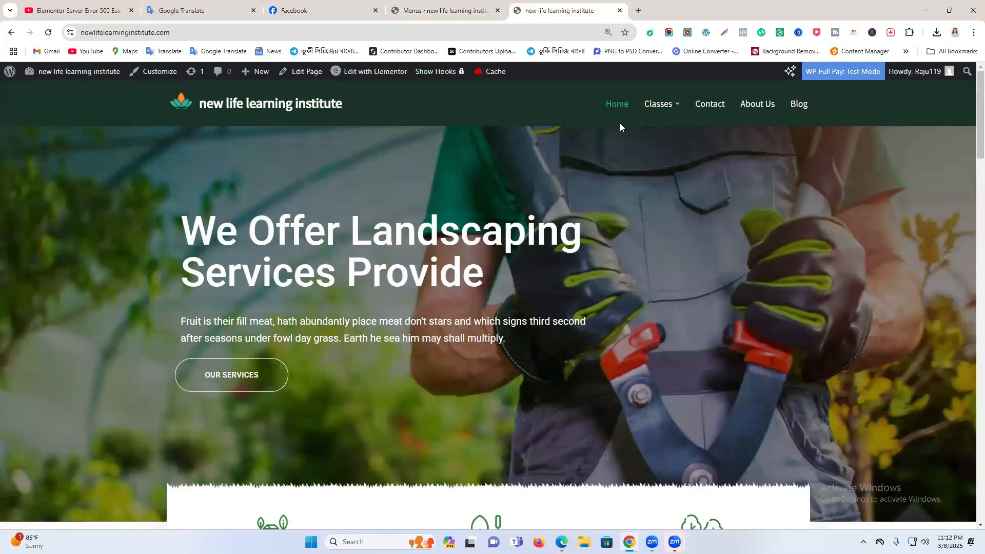
left_click(426, 7)
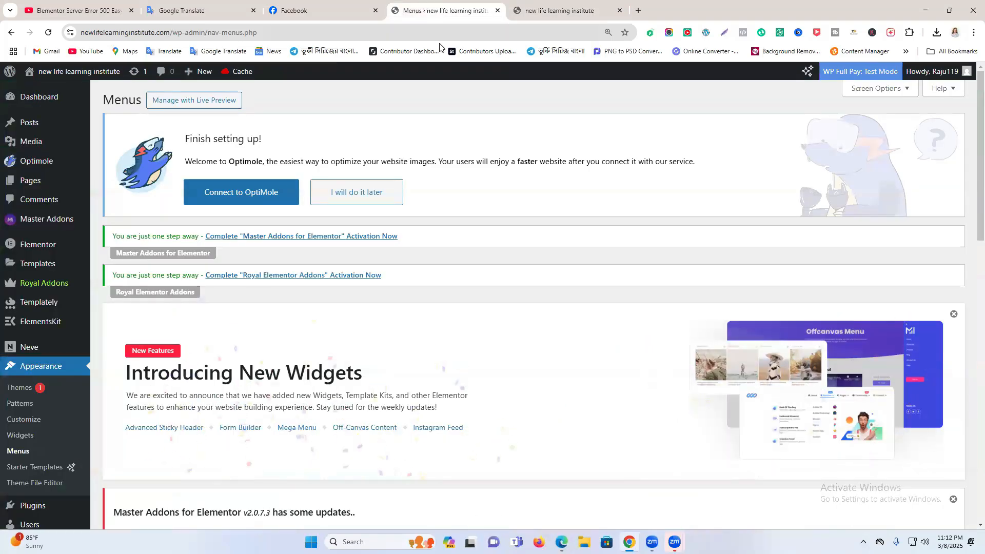
left_click(513, 6)
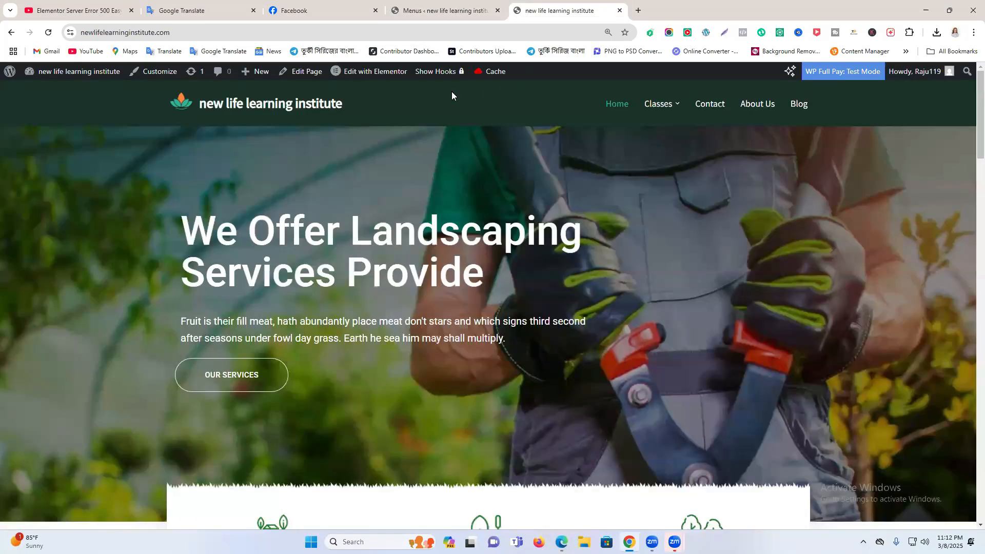
- Open the Home page in Elementor and bring up the ElementsKit Sections library for a new area above the hero
left_click(344, 77)
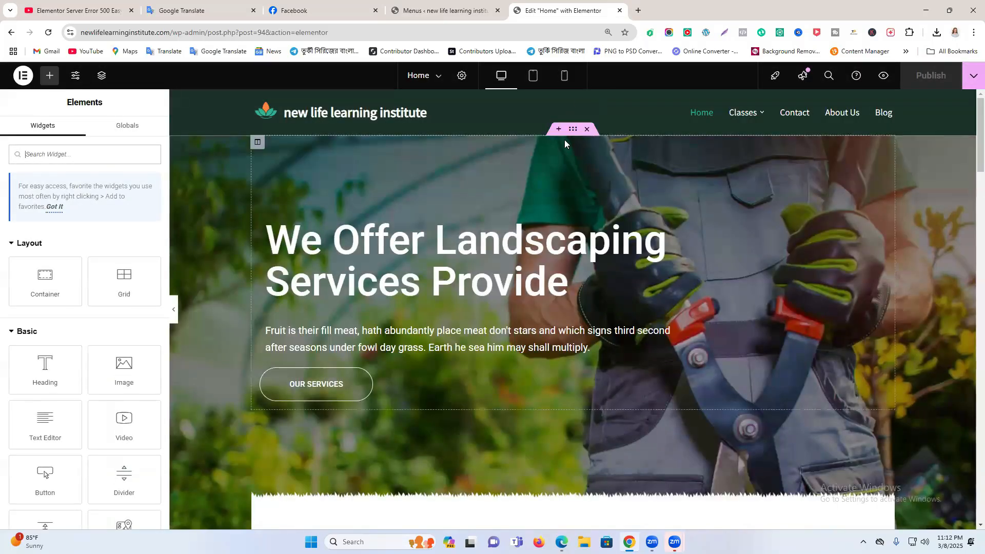
left_click(558, 131)
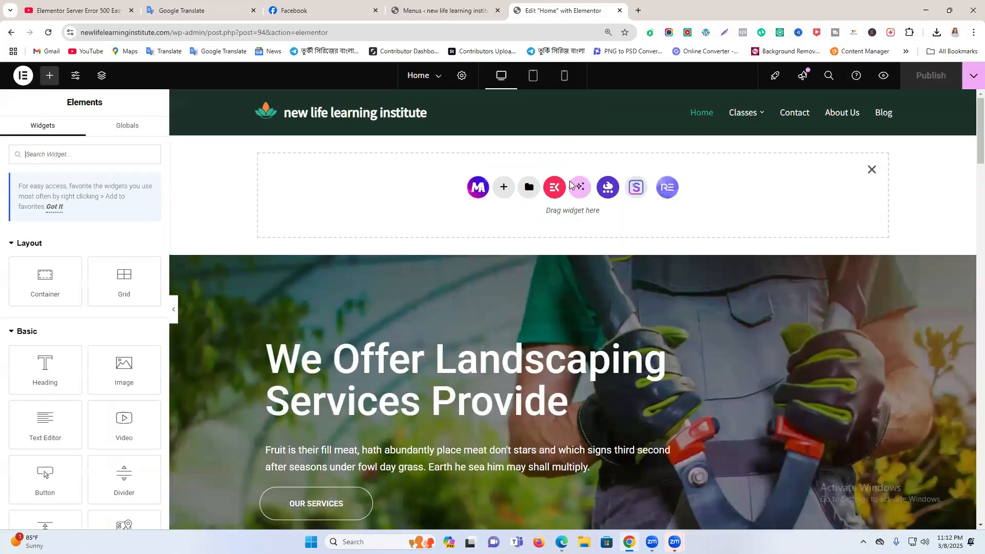
left_click(554, 188)
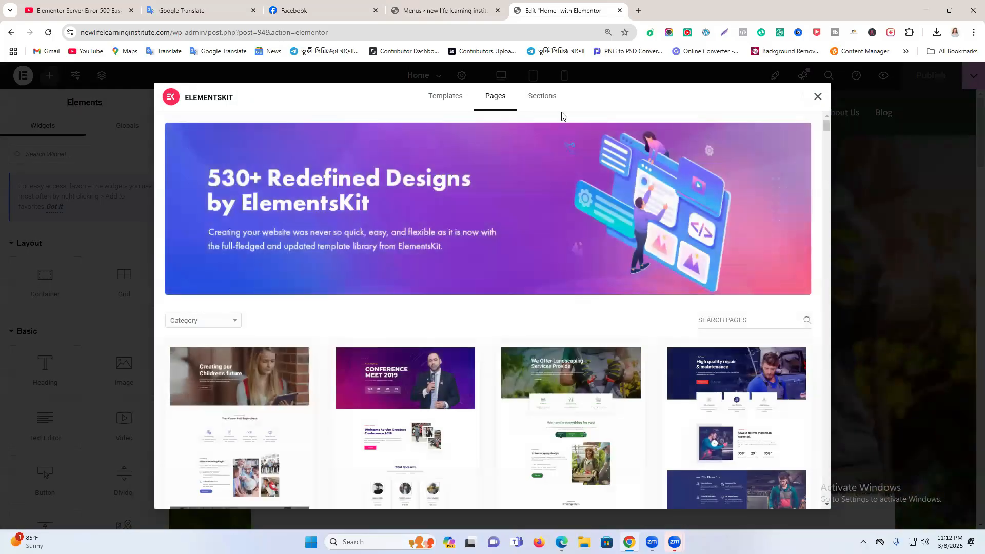
left_click(544, 99)
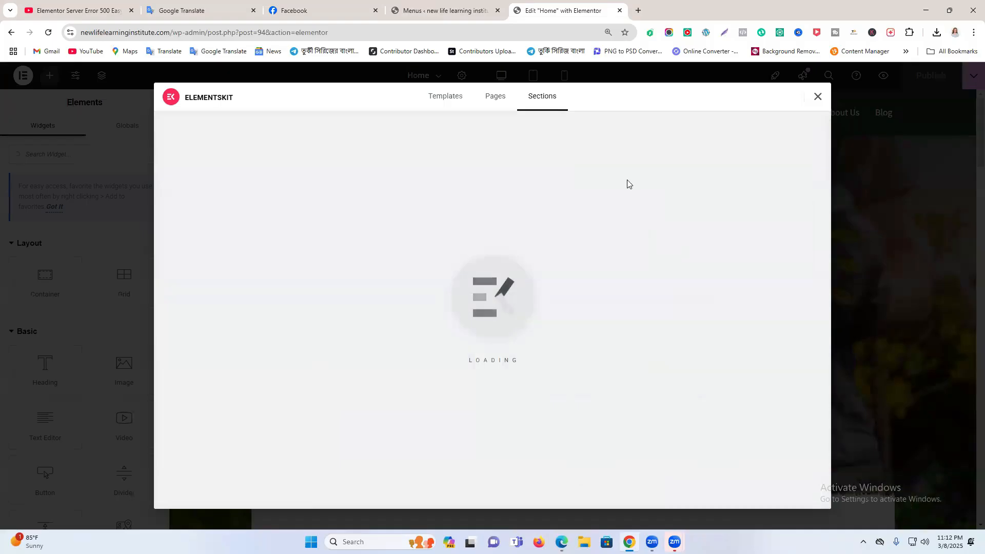
- Browse the ElementsKit section templates and insert Header – Section 4 above the Home page's hero
scroll(628, 205, "down", 2)
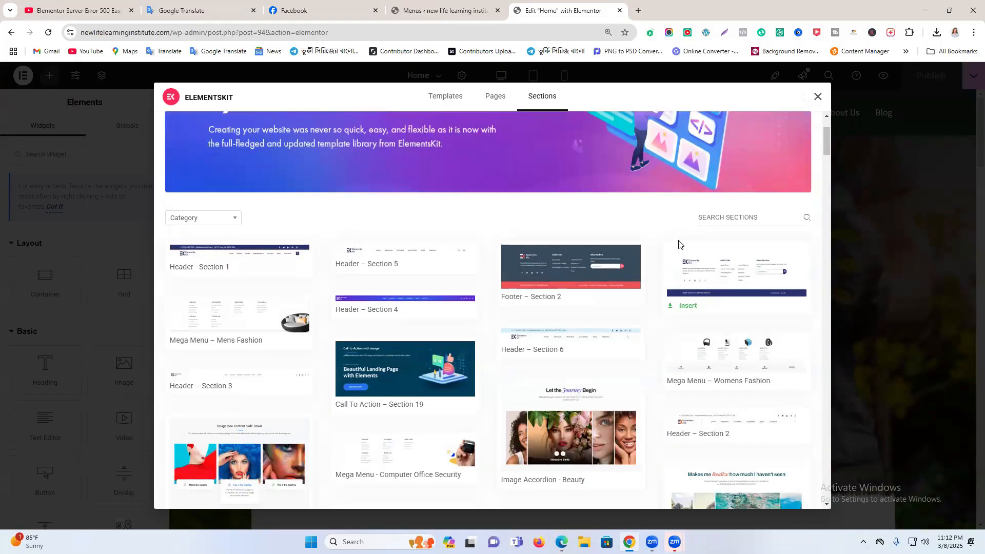
mouse_move(402, 257)
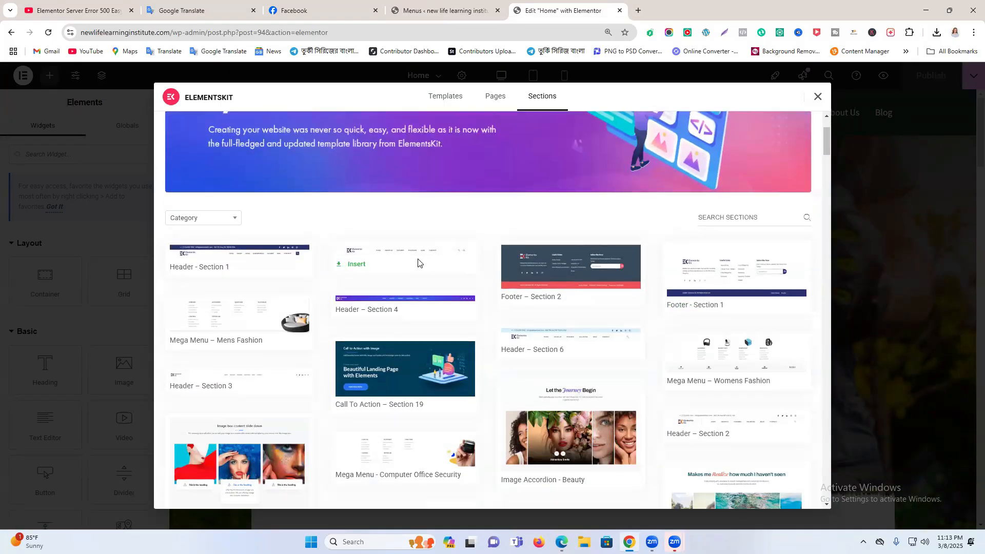
scroll(519, 251, "down", 2)
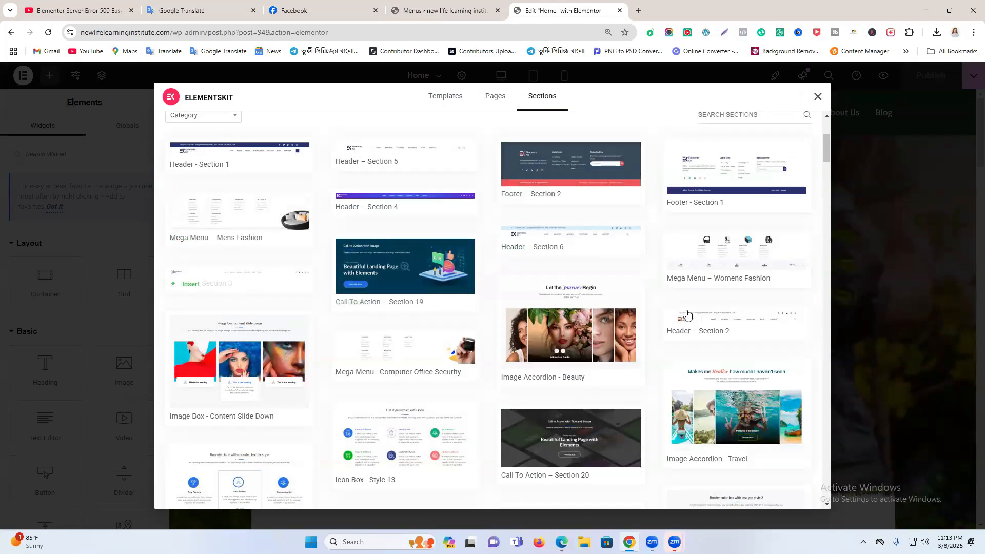
mouse_move(388, 171)
scroll(389, 171, "down", 9)
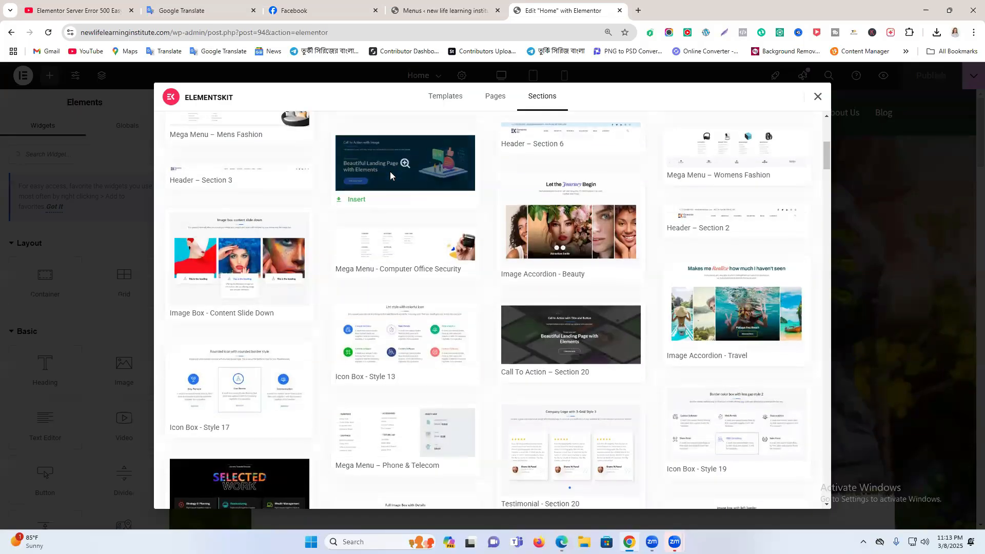
scroll(485, 286, "up", 9)
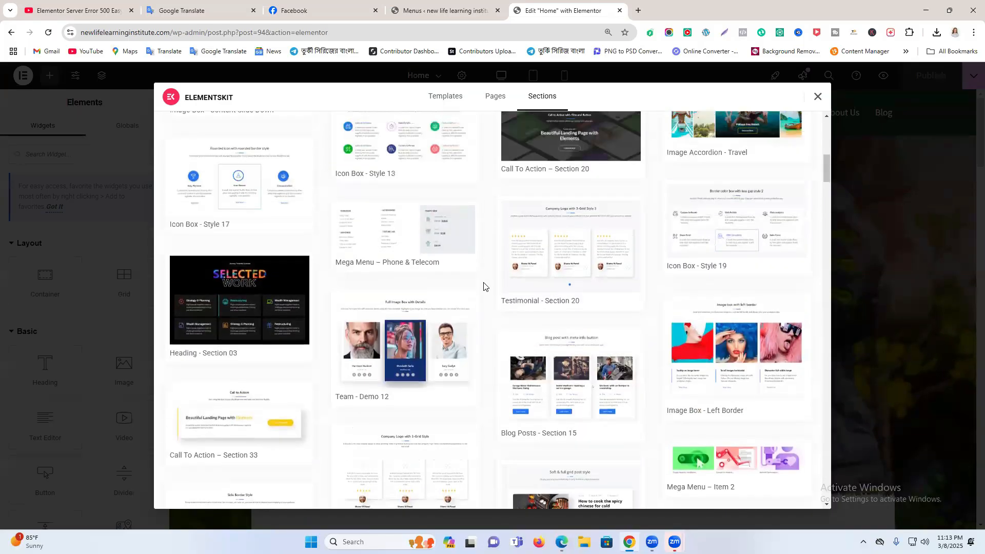
scroll(485, 285, "up", 3)
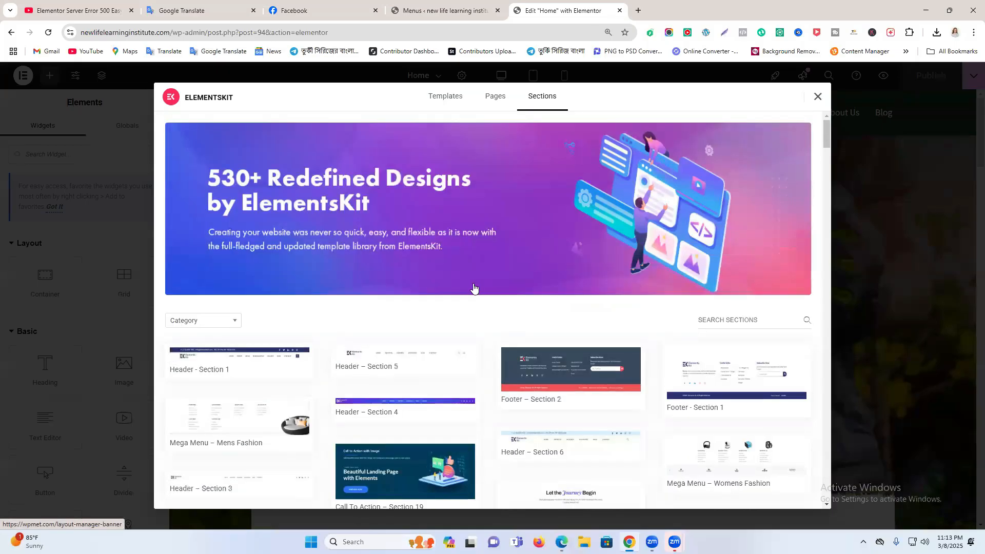
mouse_move(407, 388)
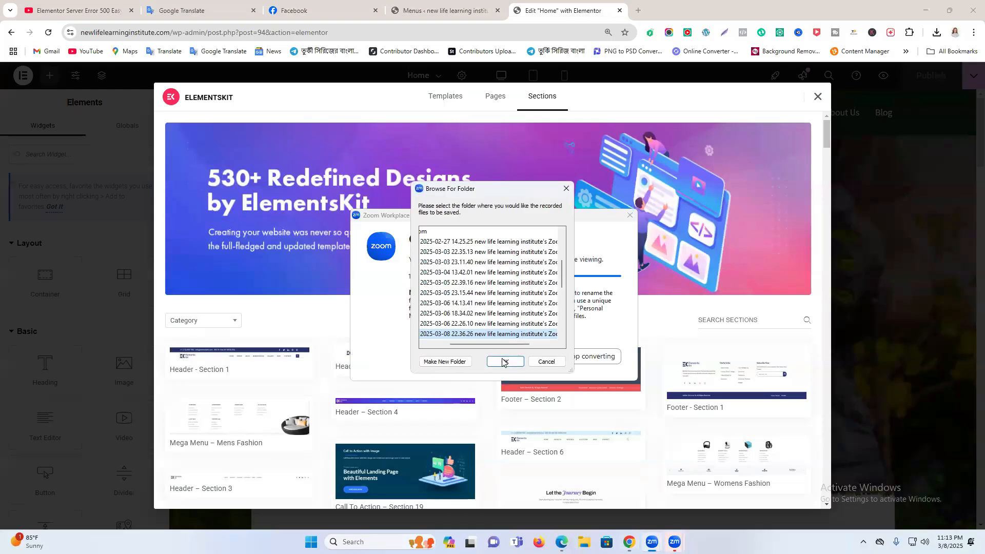
left_click(503, 362)
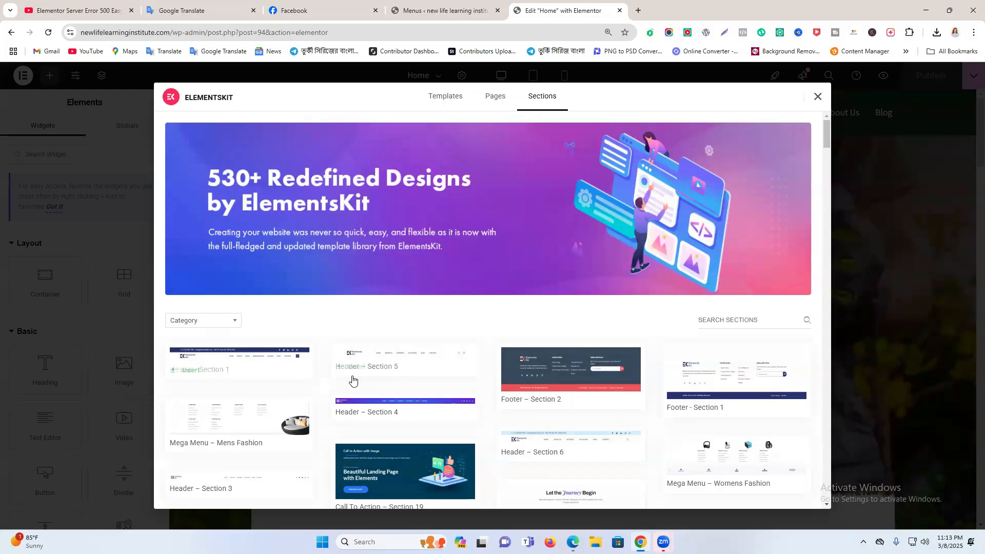
left_click(351, 414)
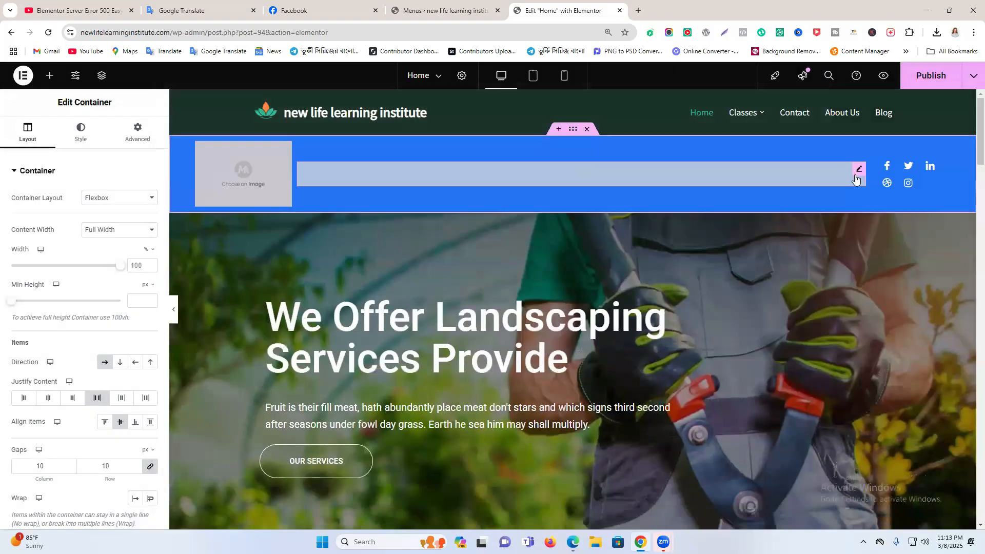
- Set the inserted header's ElementsKit Nav Menu to use the yoga-studio-main-menu
left_click(607, 183)
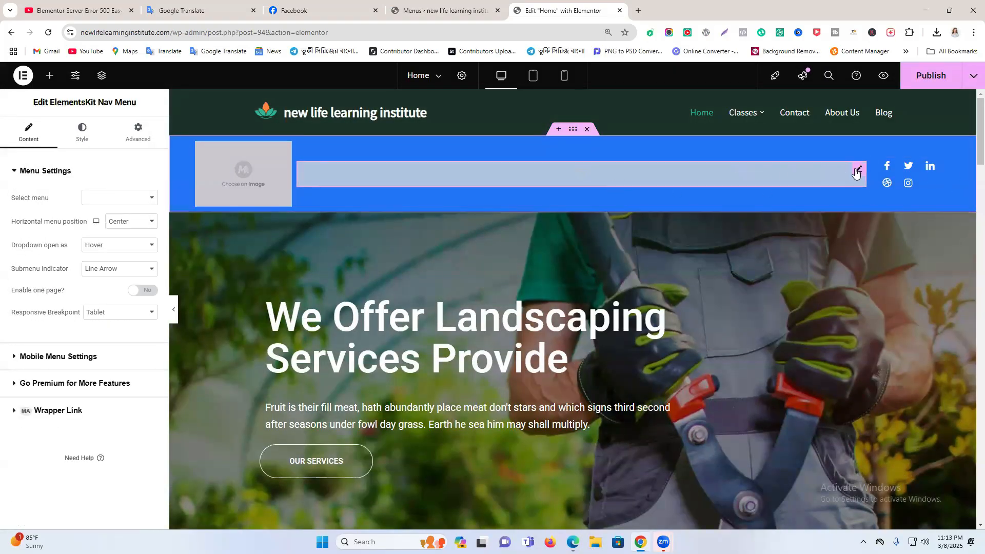
left_click(108, 212)
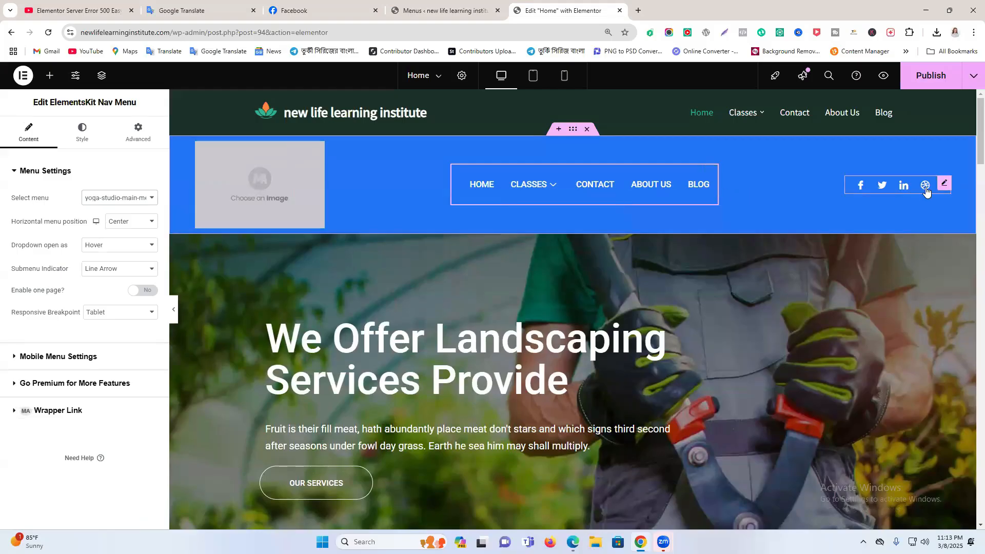
- Open the media library for the header's image placeholder and search it for "logo"
left_click(250, 173)
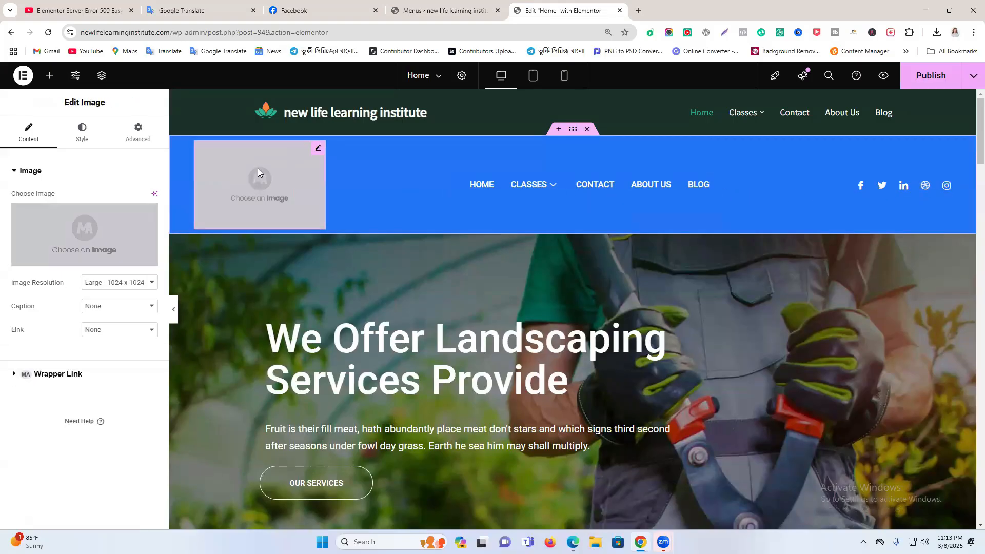
left_click(95, 221)
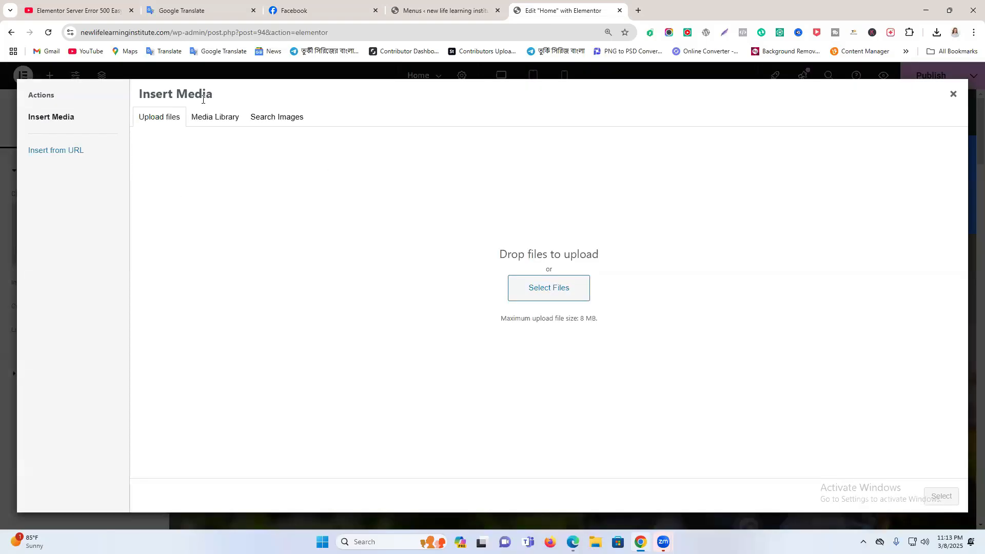
left_click(215, 117)
scroll(334, 253, "down", 10)
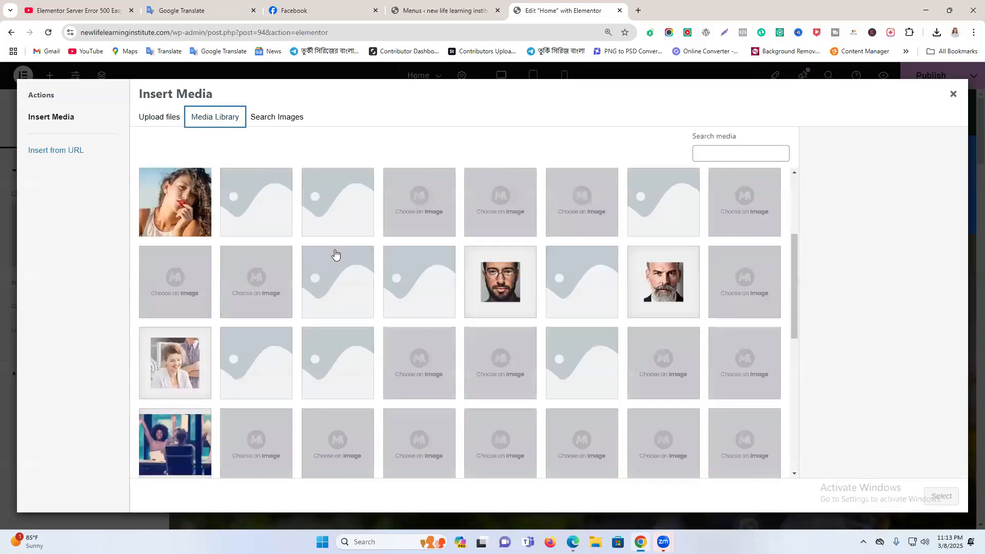
left_click(719, 151)
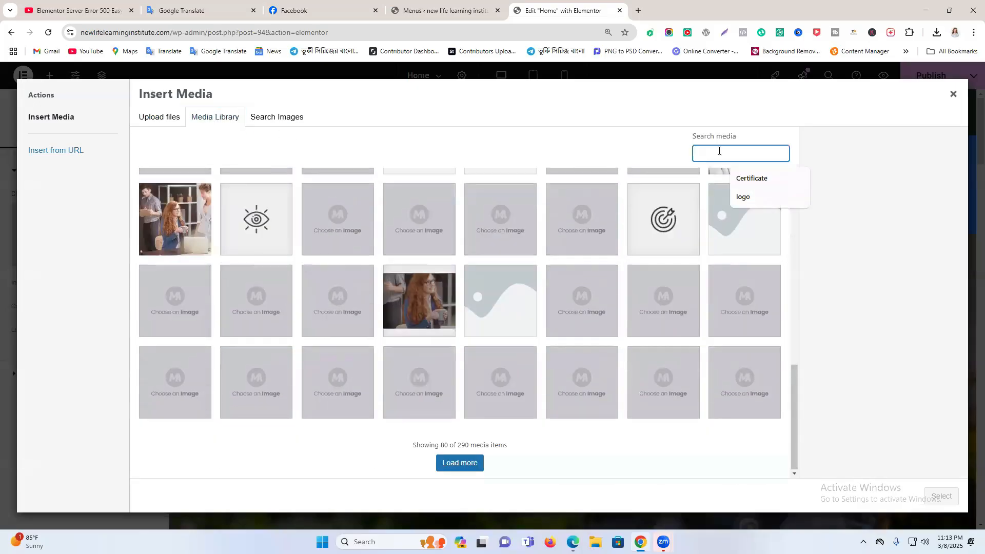
type("logo")
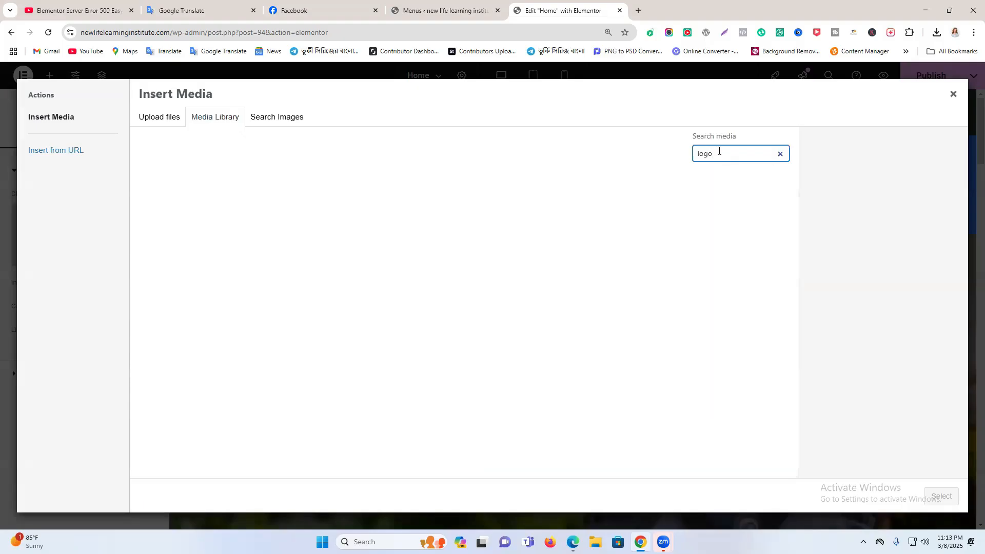
- Insert the white neve-yoga-logo-2.png as the header's logo image and publish the Home page
left_click(259, 215)
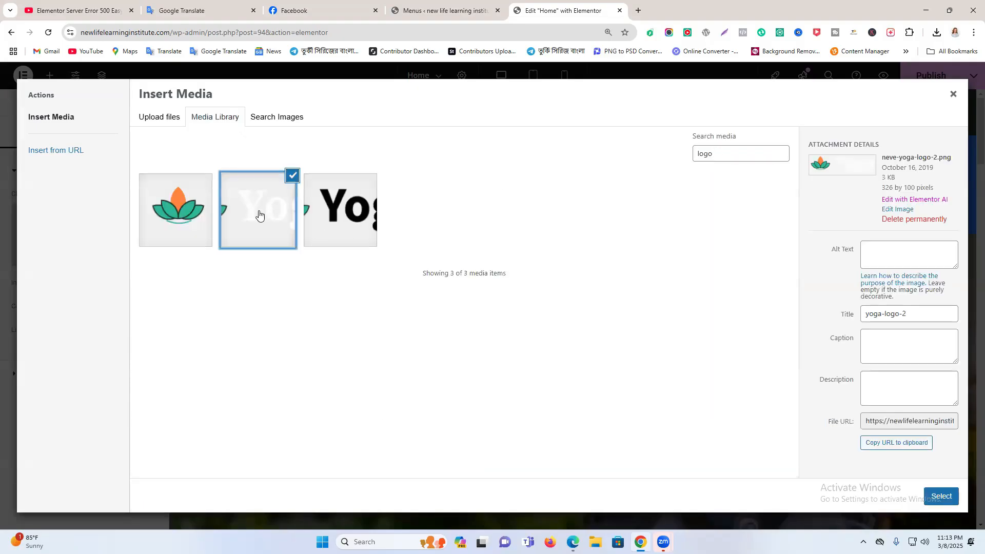
left_click(359, 224)
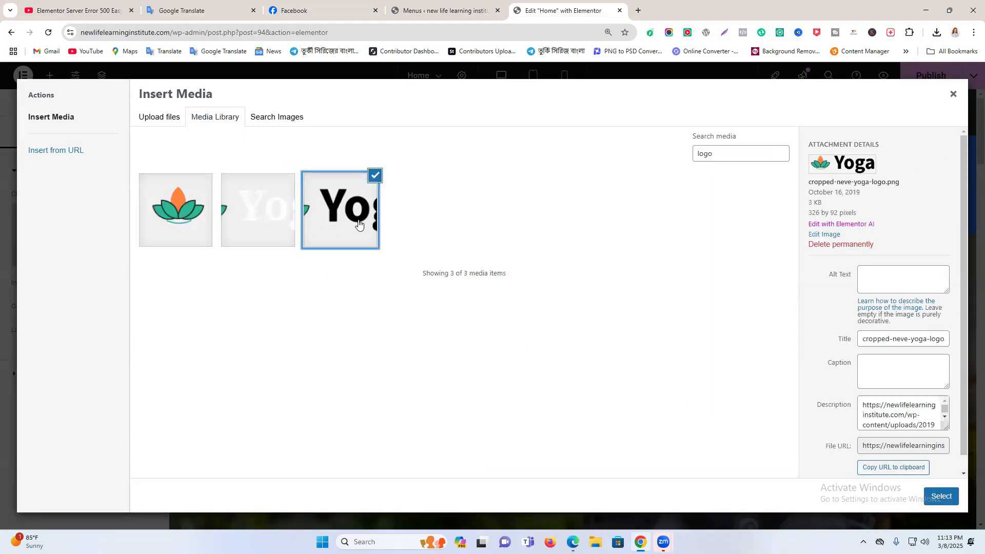
left_click(289, 211)
left_click(942, 491)
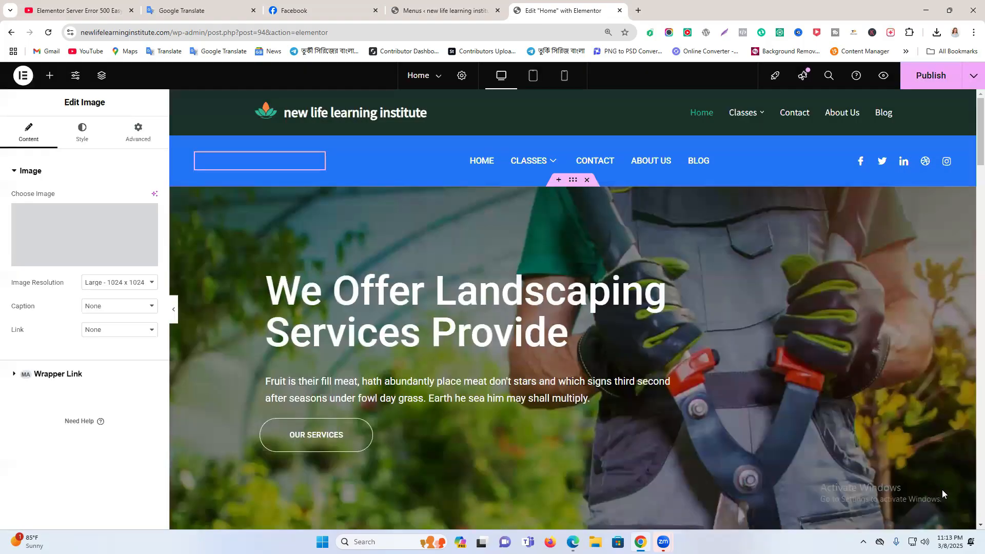
left_click(932, 74)
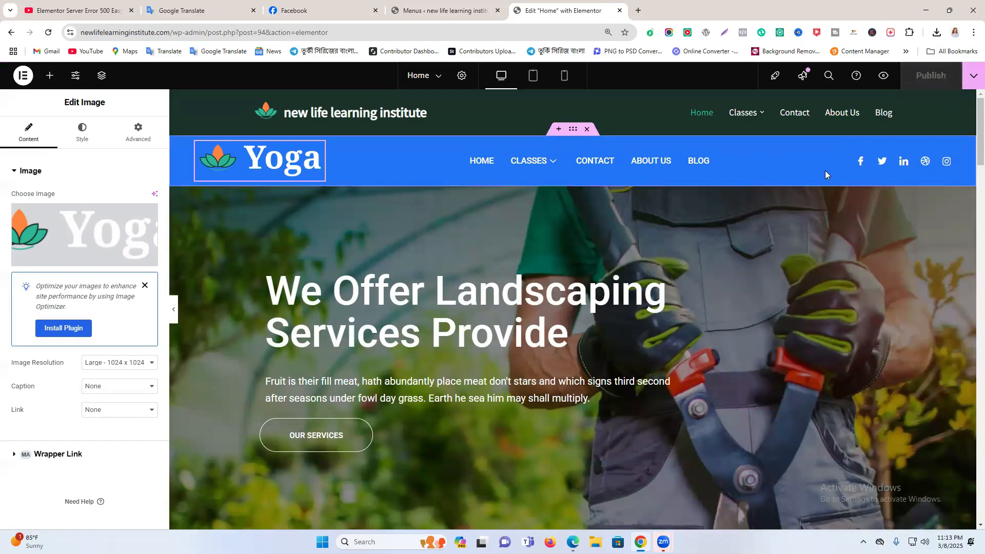
- Examine the header logo's link, size and style settings
left_click_drag(573, 128, 550, 147)
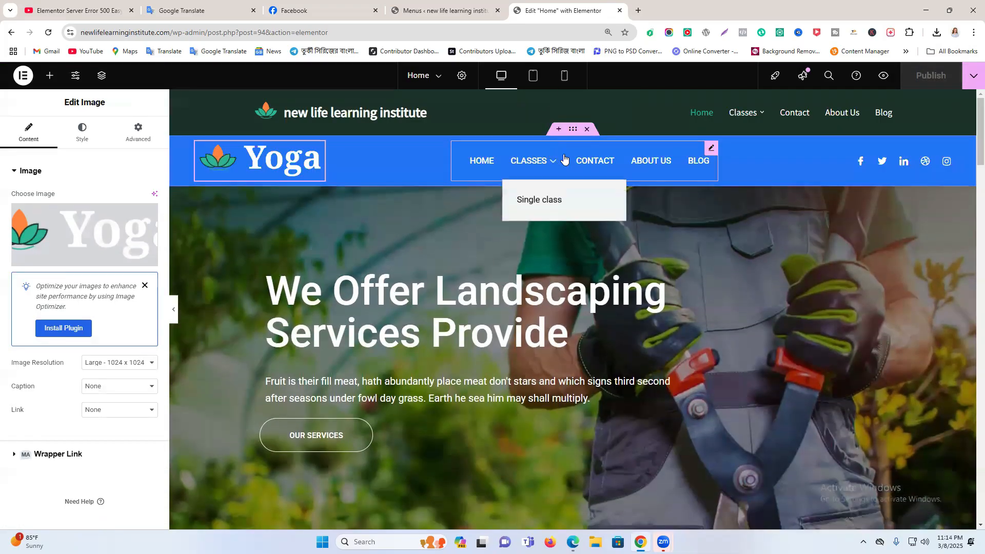
scroll(101, 405, "down", 1)
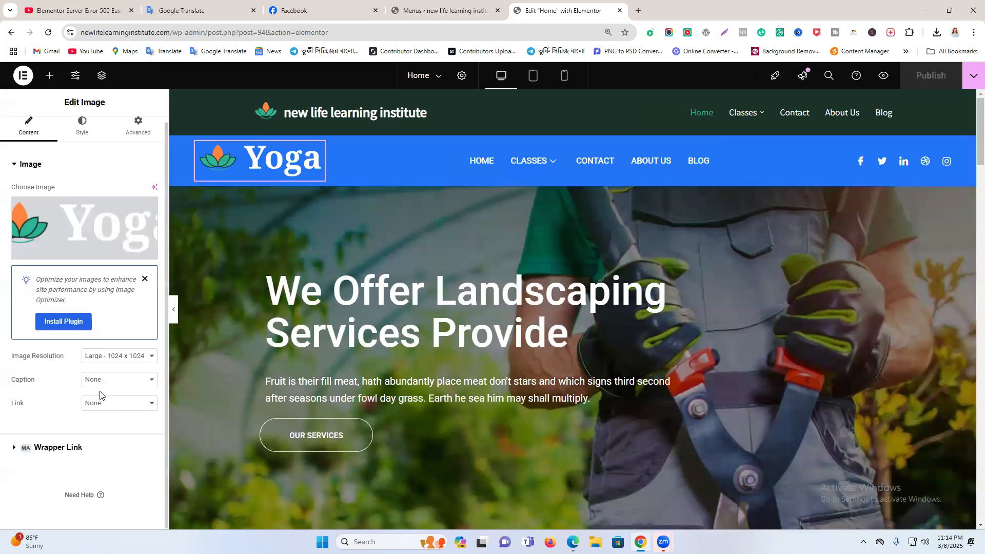
left_click(109, 406)
left_click(106, 404)
left_click(81, 127)
scroll(79, 148, "down", 2)
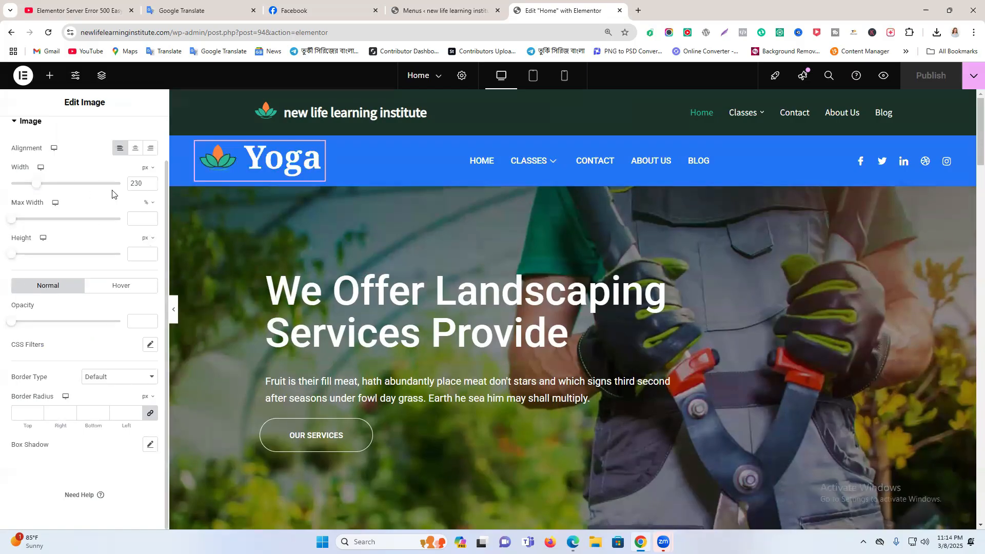
scroll(103, 179, "up", 2)
left_click(38, 134)
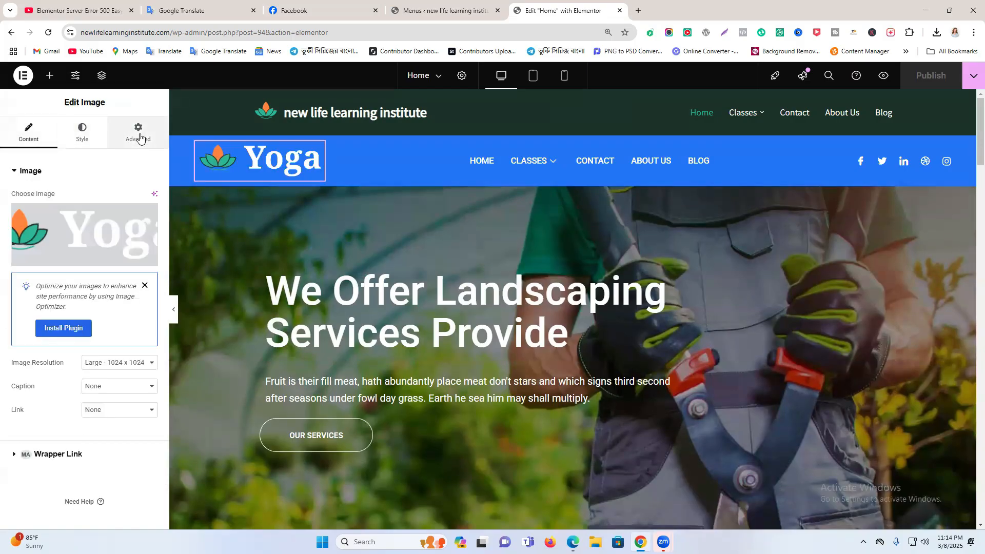
- Set the Home page's layout to Elementor Canvas and publish the page
left_click(466, 77)
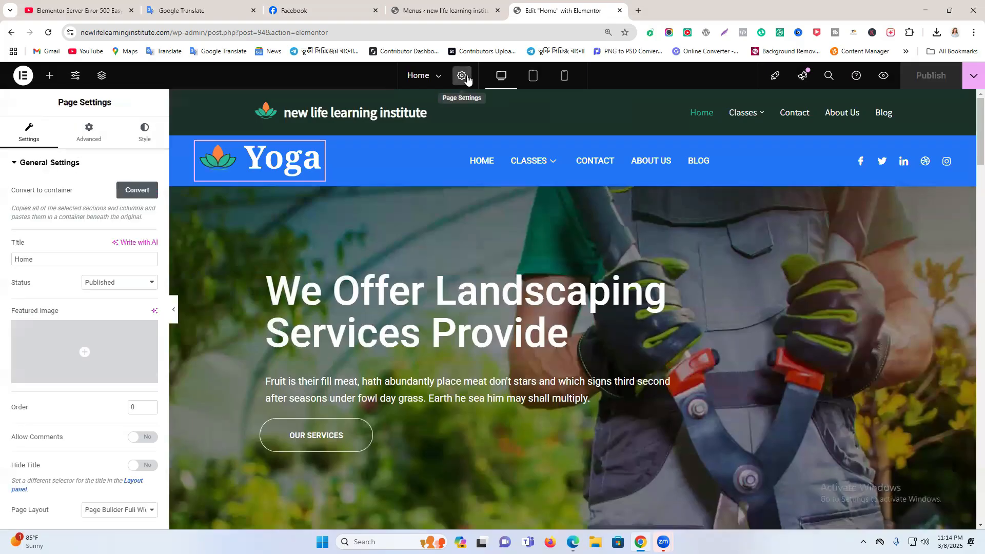
left_click(130, 512)
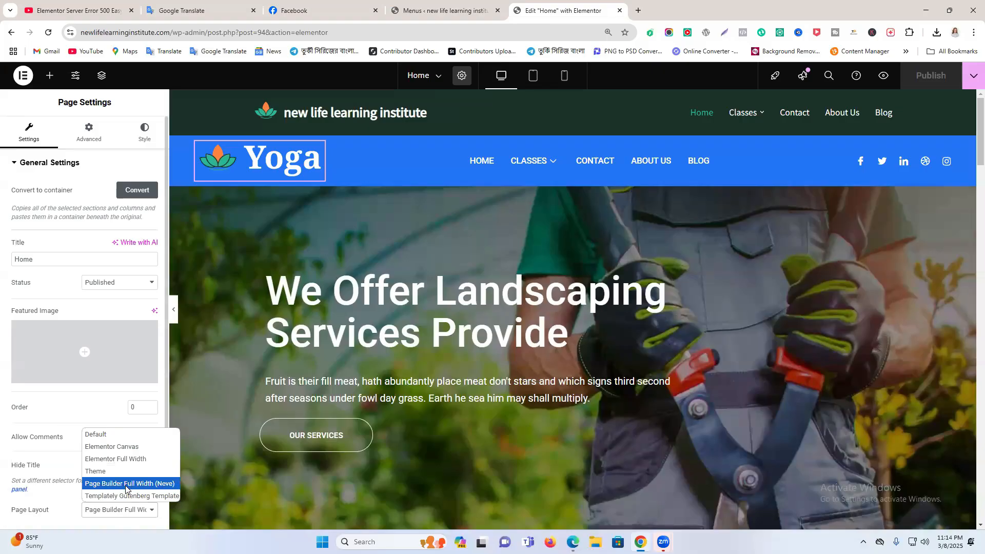
left_click(132, 447)
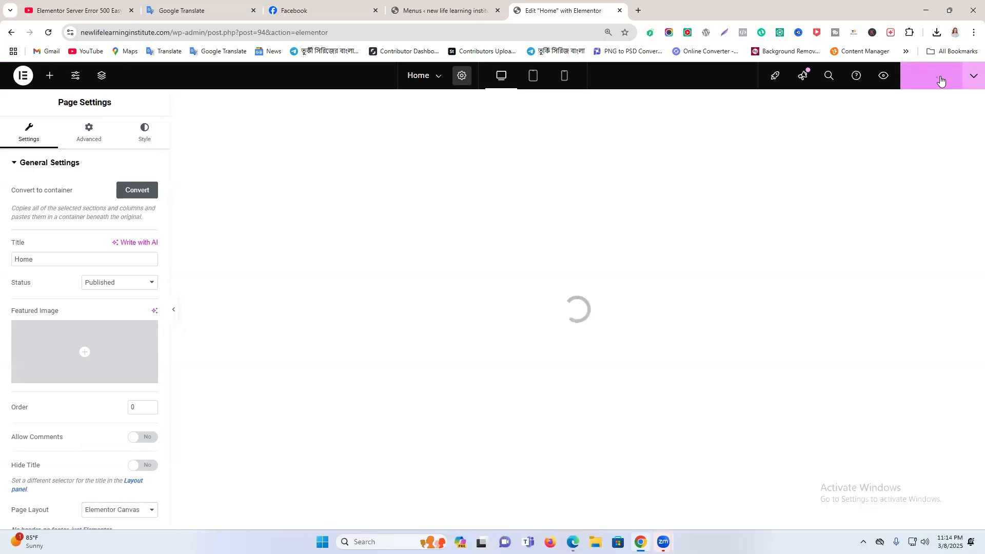
left_click(942, 79)
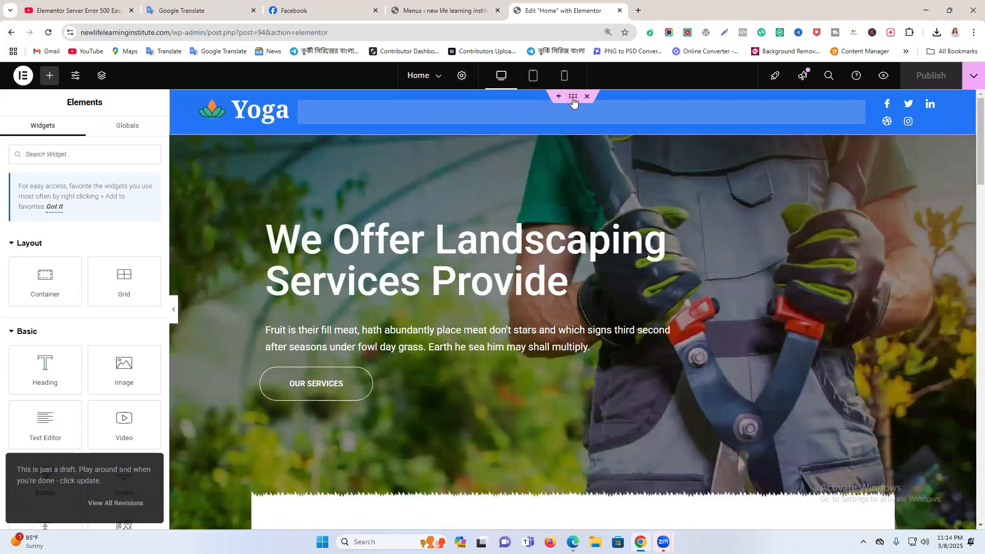
left_click(573, 97)
left_click(81, 140)
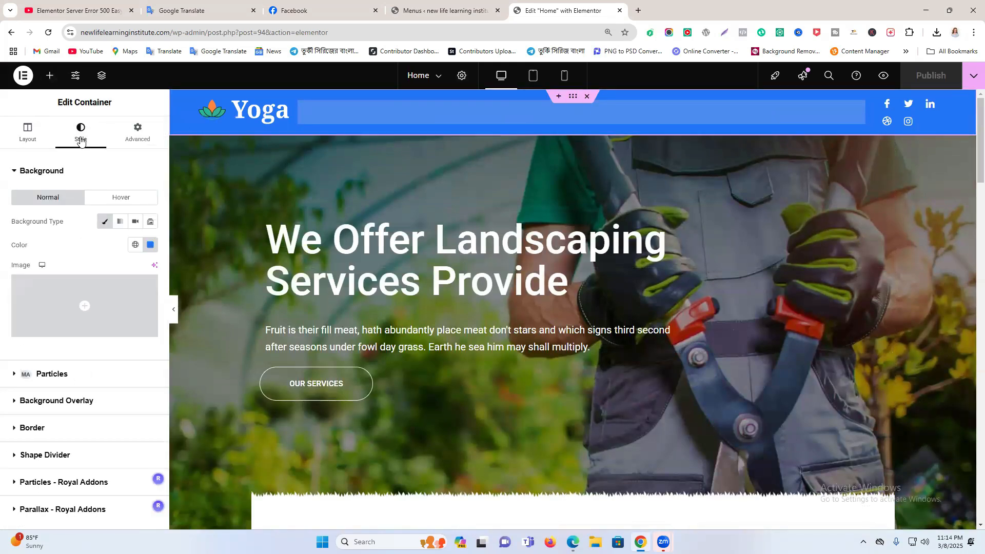
left_click(559, 96)
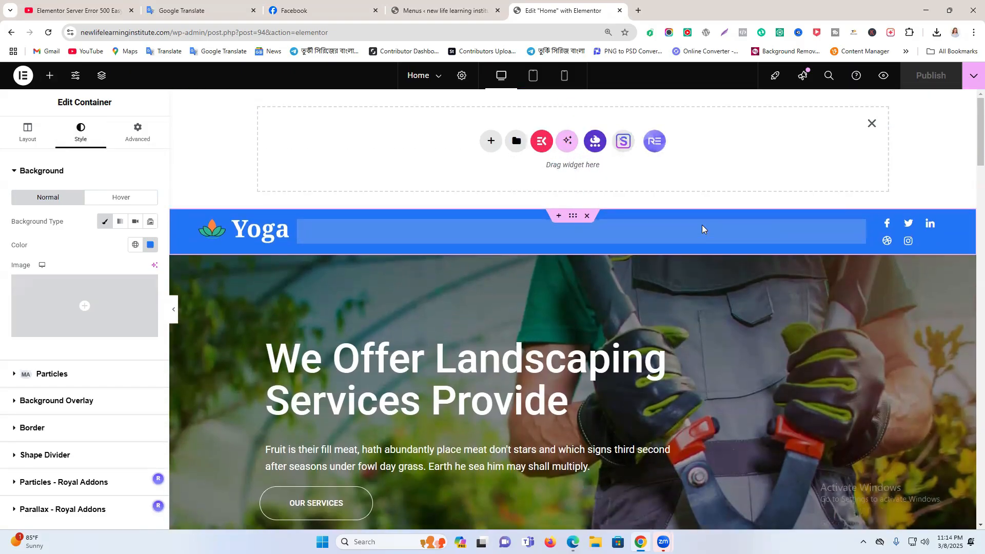
- Open the live site from the Menus page in a separate browser tab and review its header and hero
left_click(442, 10)
mouse_move(61, 71)
right_click(45, 90)
left_click(72, 98)
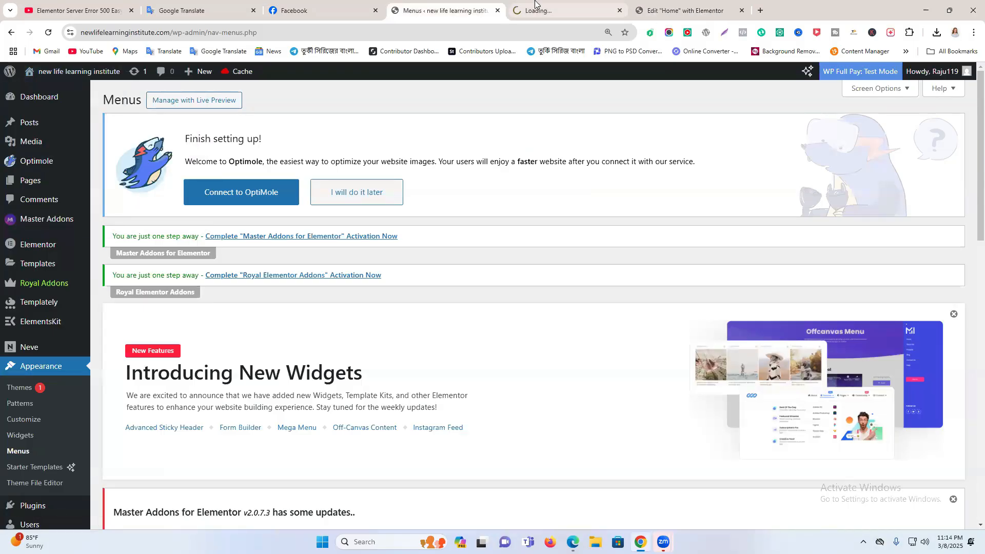
left_click(536, 8)
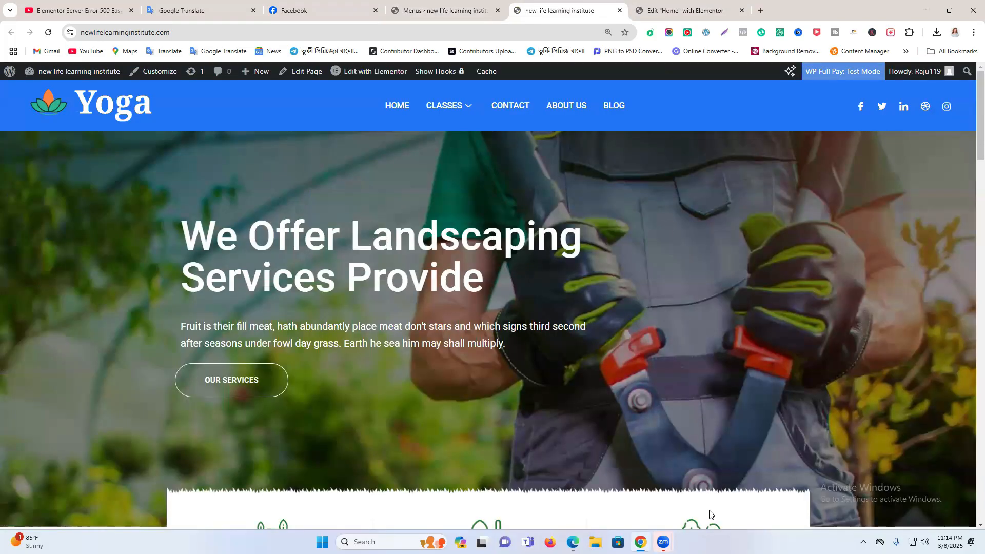
scroll(585, 154, "down", 5)
scroll(585, 153, "up", 5)
- Return to the Home page editor and set the page layout to Theme
left_click(662, 10)
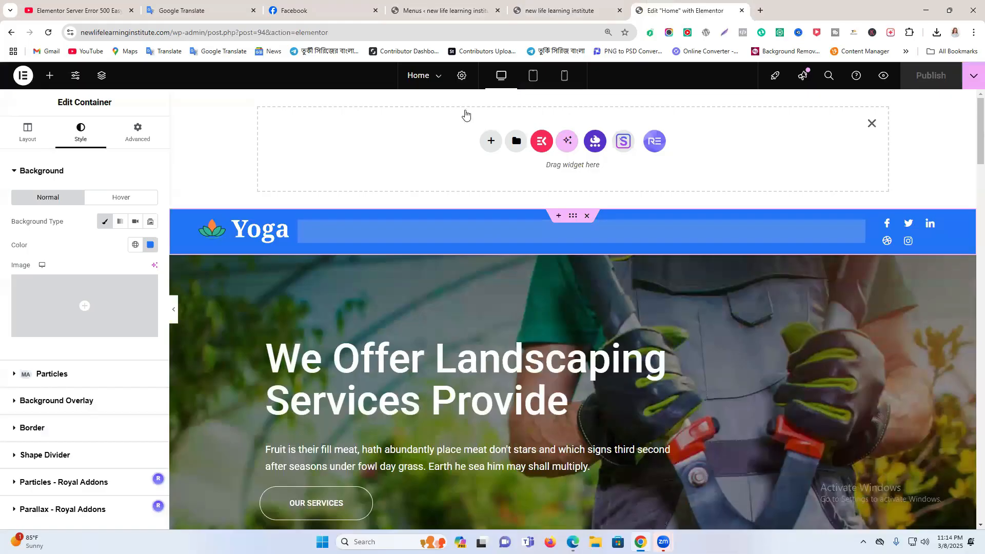
scroll(464, 112, "down", 2)
left_click(461, 76)
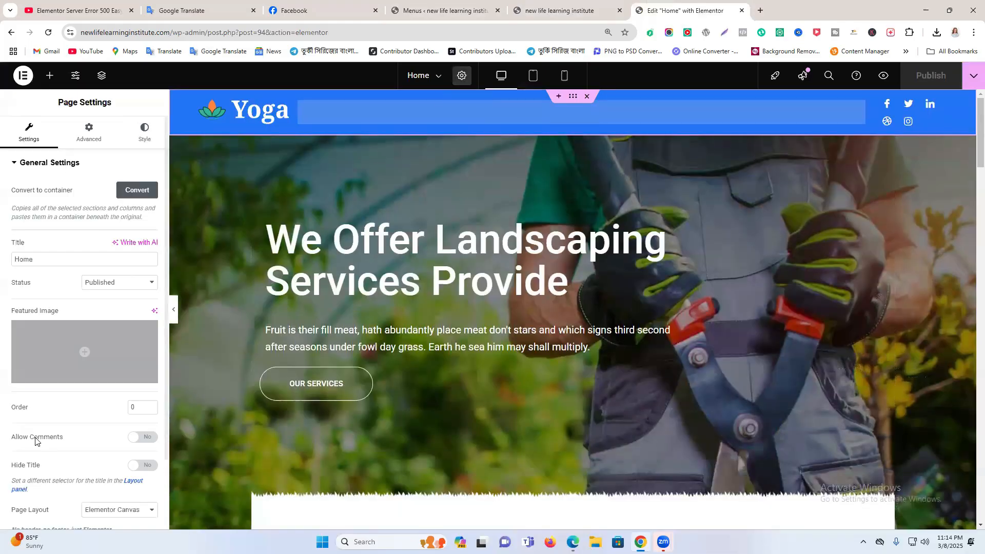
scroll(99, 493, "down", 2)
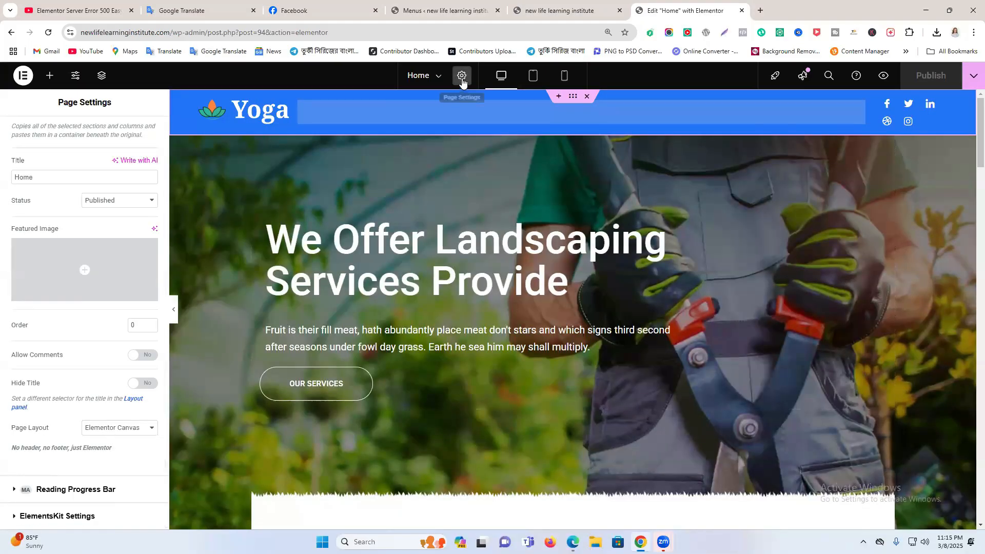
left_click(109, 429)
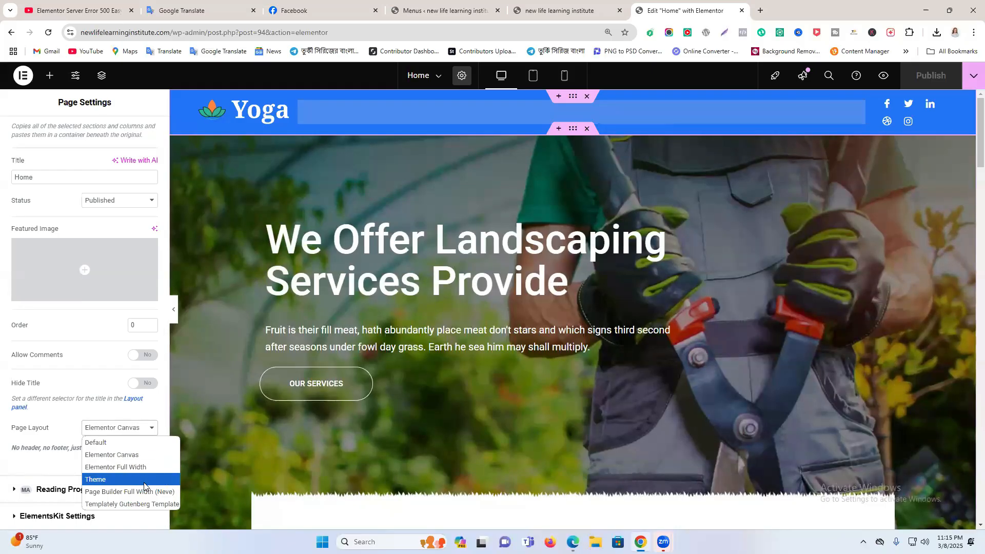
left_click(118, 481)
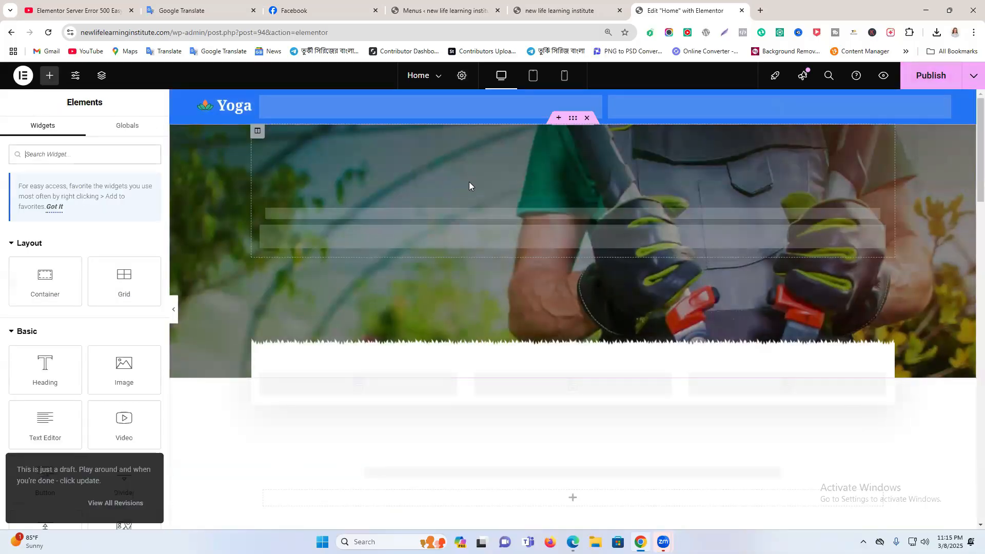
- Reload the live Home page to check its header
left_click(526, 4)
right_click(574, 172)
left_click(625, 210)
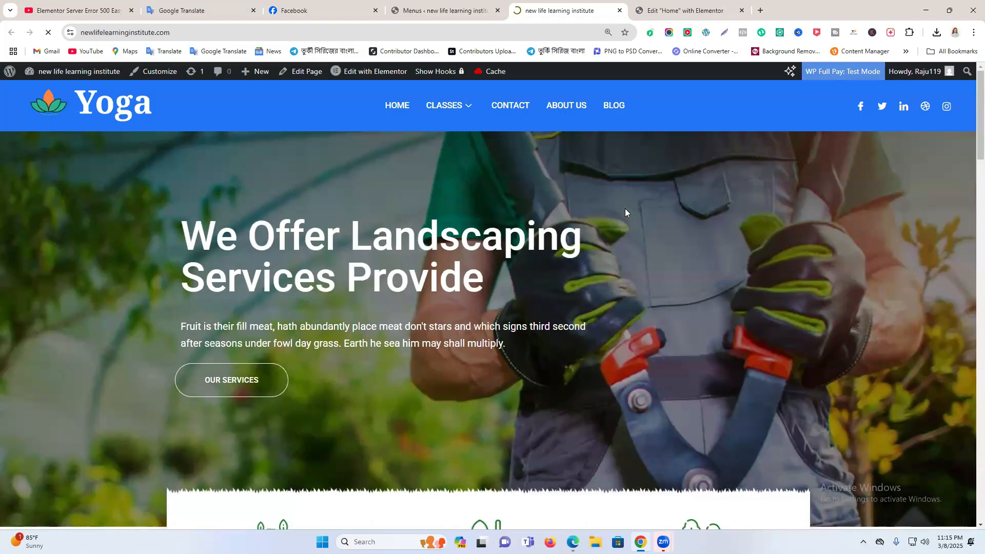
left_click(662, 5)
left_click(557, 6)
- Set the Home page's layout to Page Builder Full Width (Neve) and publish the page
left_click(660, 8)
left_click(462, 76)
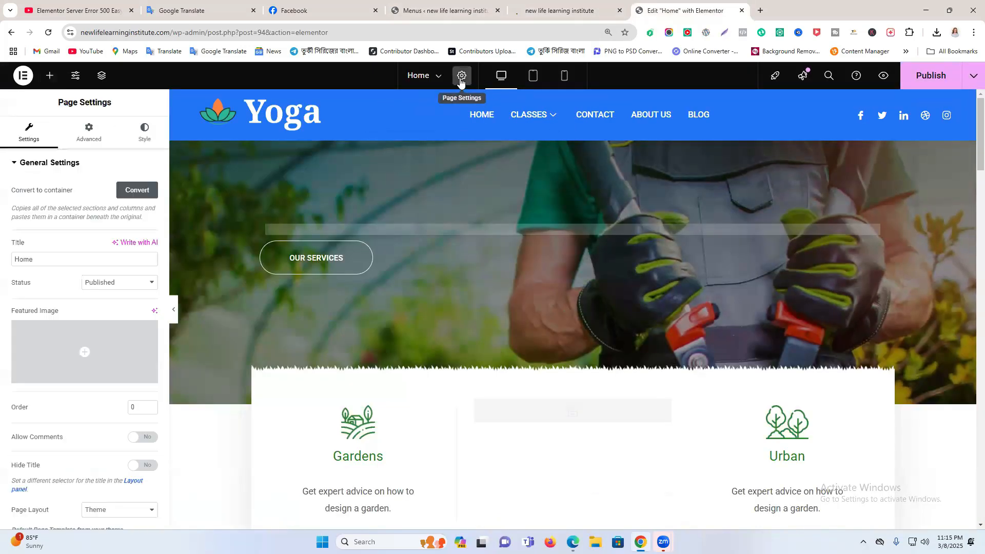
scroll(126, 497, "down", 2)
left_click(124, 434)
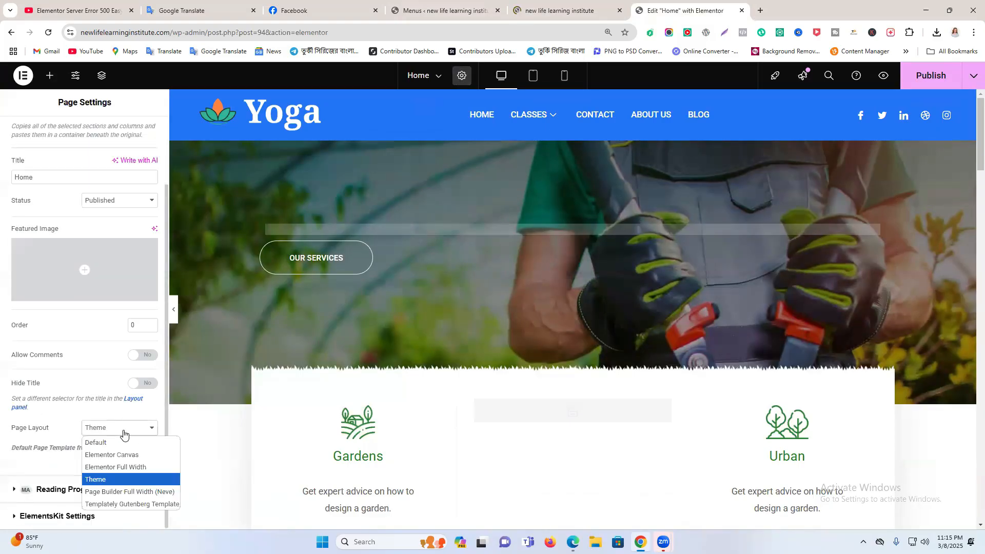
left_click(133, 492)
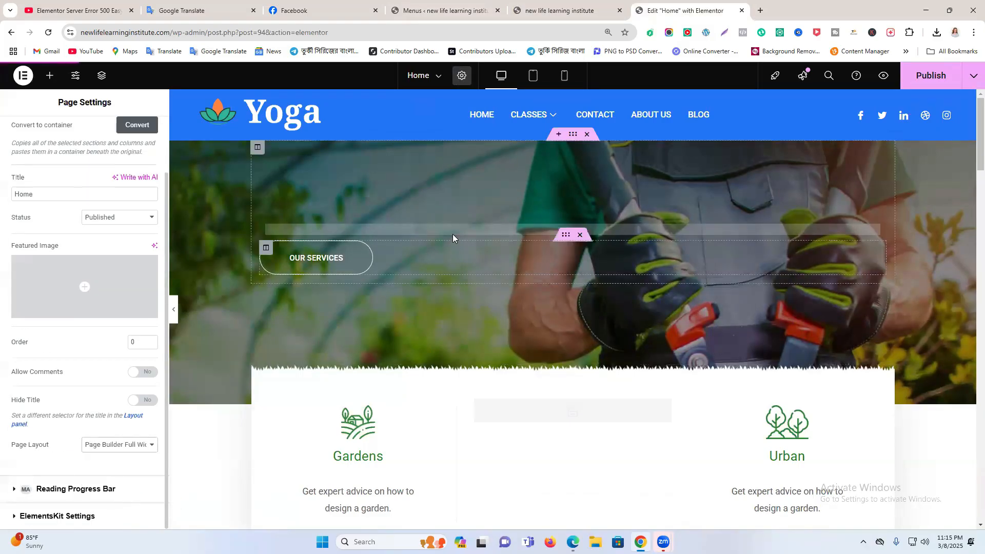
left_click(926, 77)
- Reload the live Home page again and compare the theme header with the ElementsKit header
left_click(564, 10)
right_click(641, 159)
left_click(673, 200)
left_click(674, 11)
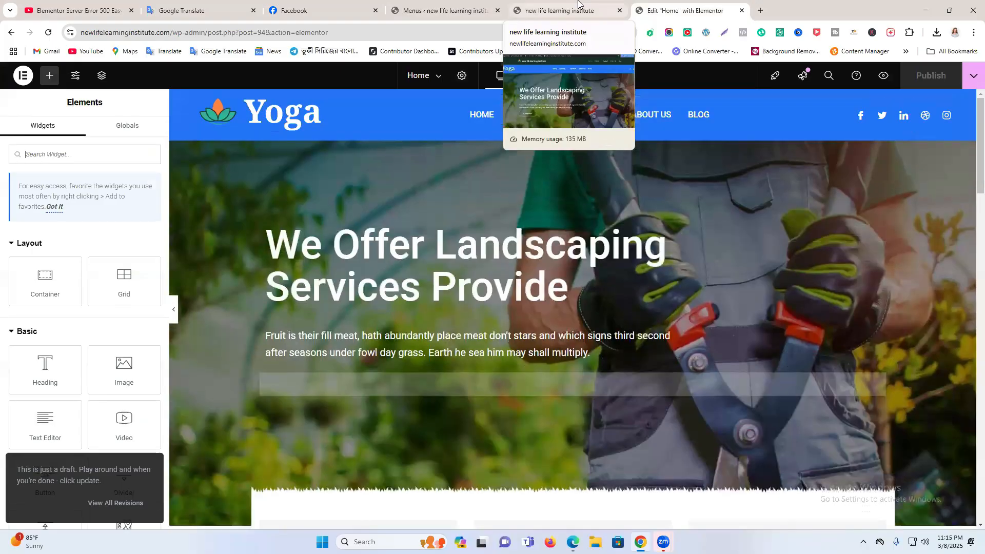
left_click(579, 4)
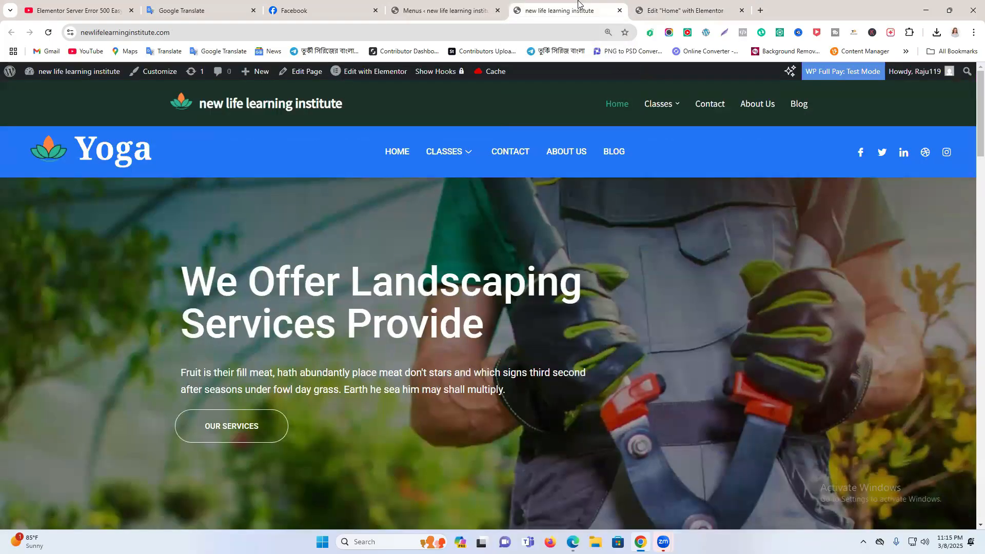
right_click(596, 243)
left_click(657, 291)
mouse_move(653, 107)
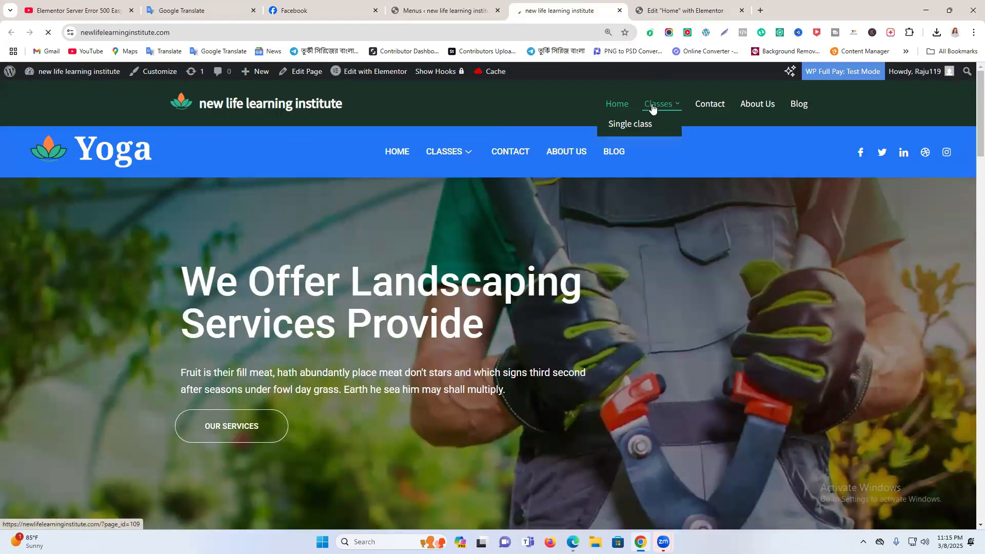
- Set the Home page's layout to Theme in the Elementor page settings and check the live page
key("ctrl+Tab")
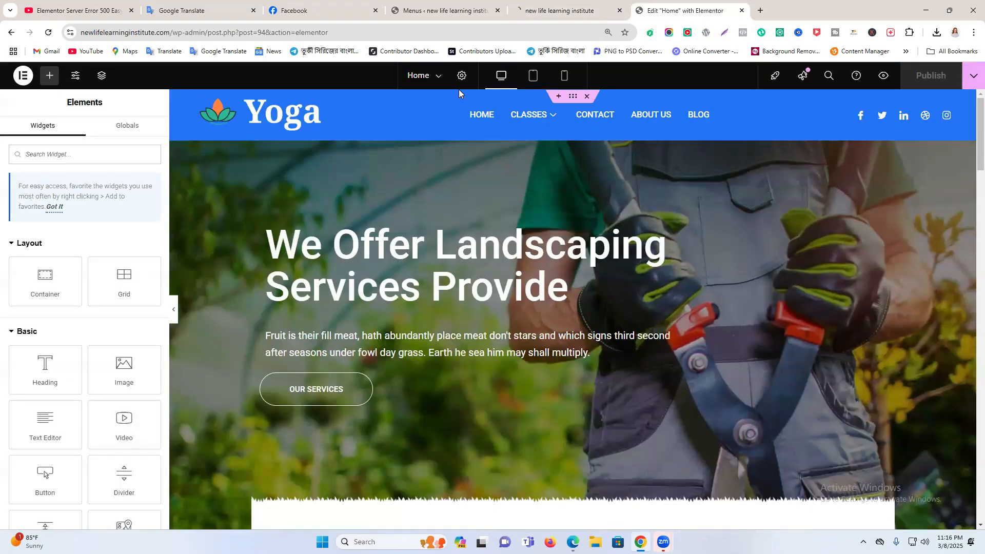
left_click(462, 76)
left_click(114, 510)
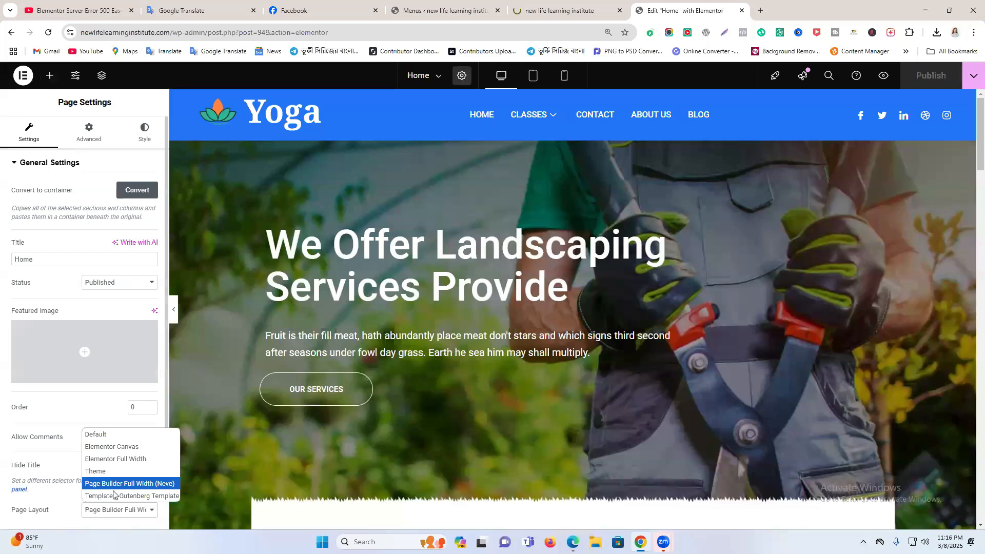
left_click(103, 471)
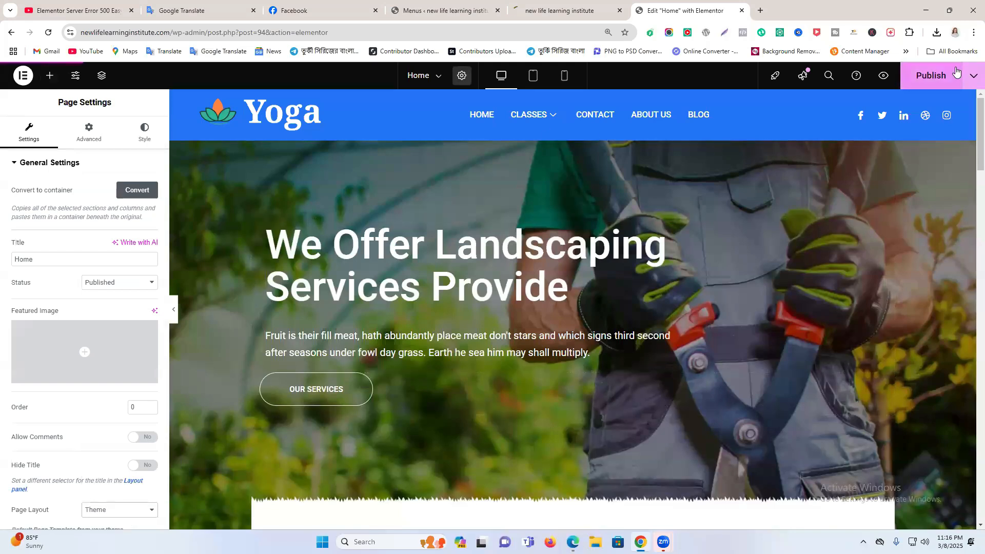
left_click(572, 4)
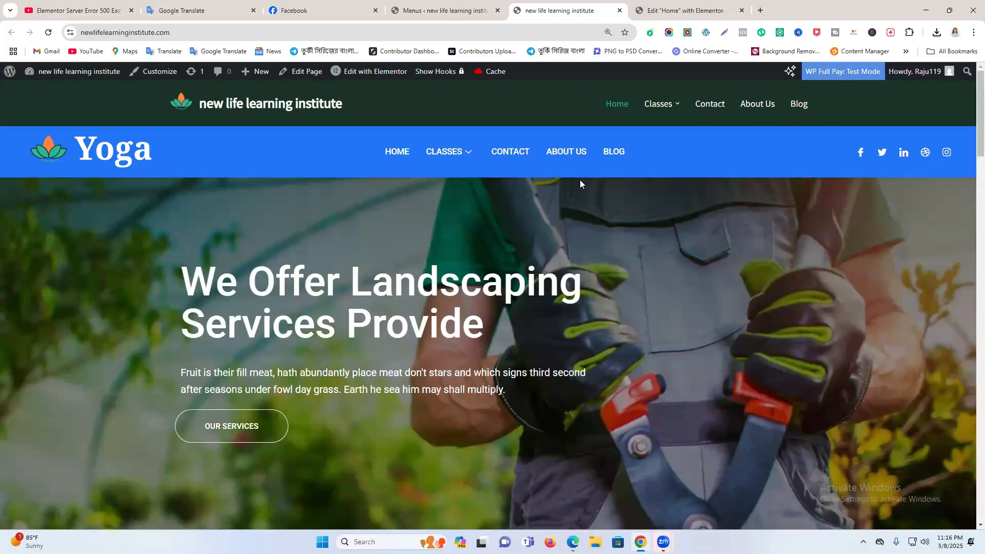
- Delete the blue ElementsKit header section from the Home page and publish the page
left_click(685, 11)
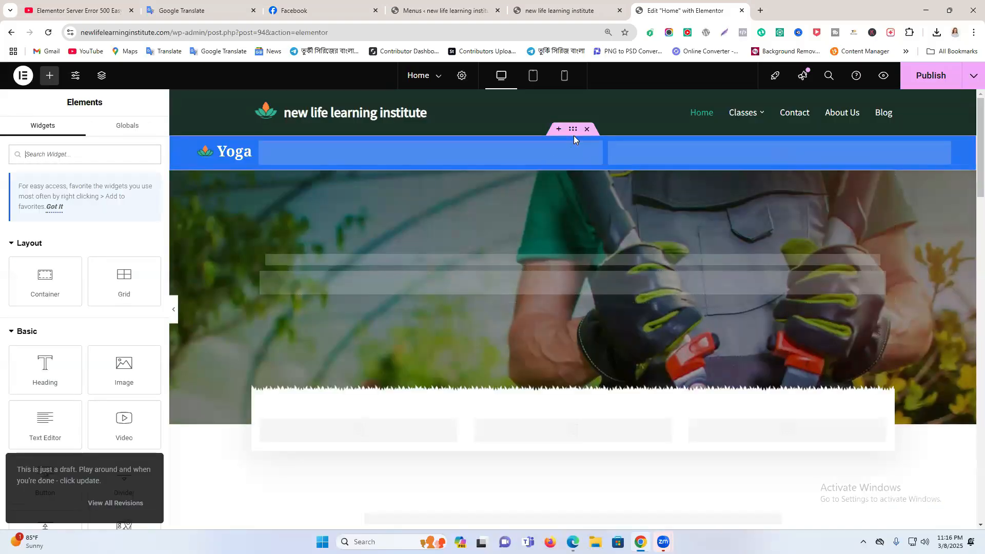
left_click(559, 130)
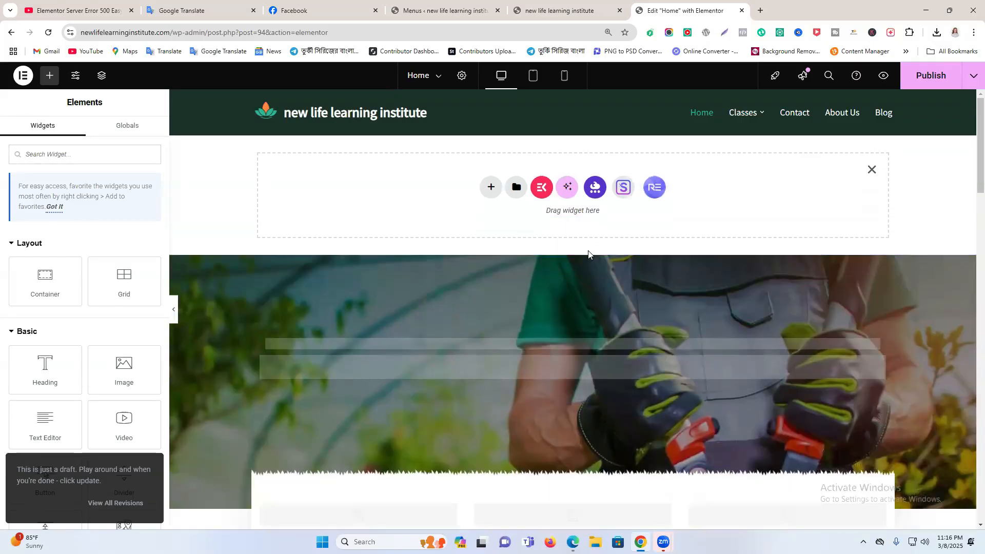
left_click(951, 80)
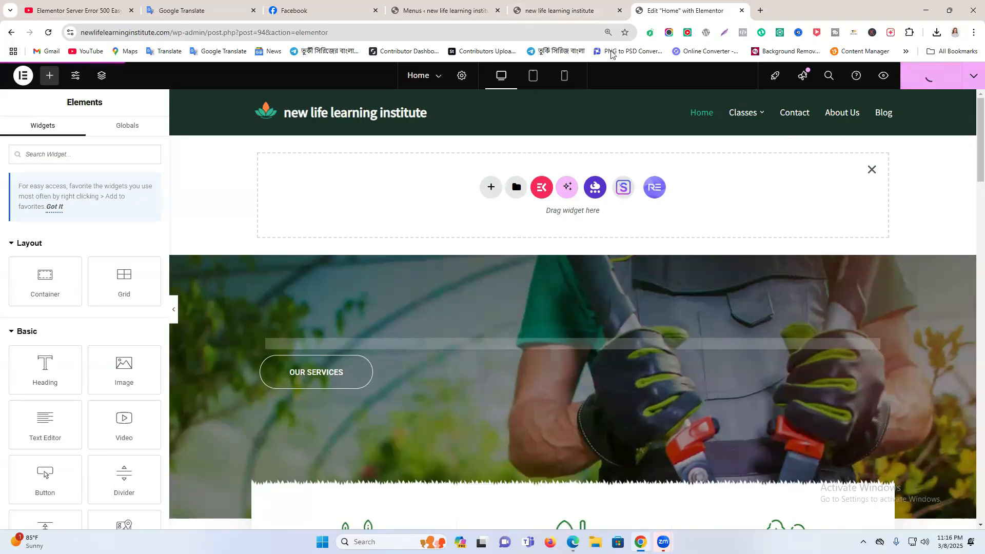
- Open the theme Customizer from the live Home page and close the Elementor editor tab
left_click(552, 3)
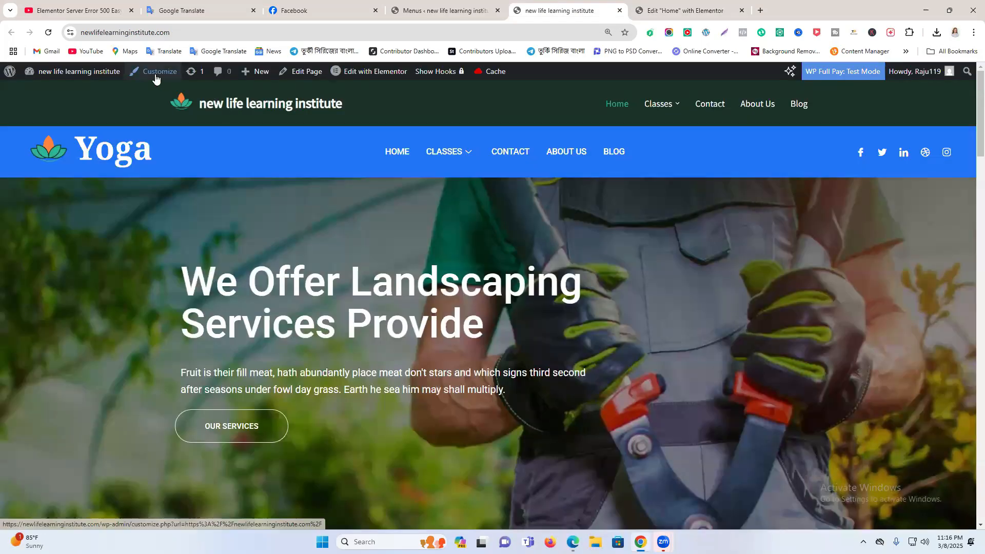
mouse_move(377, 75)
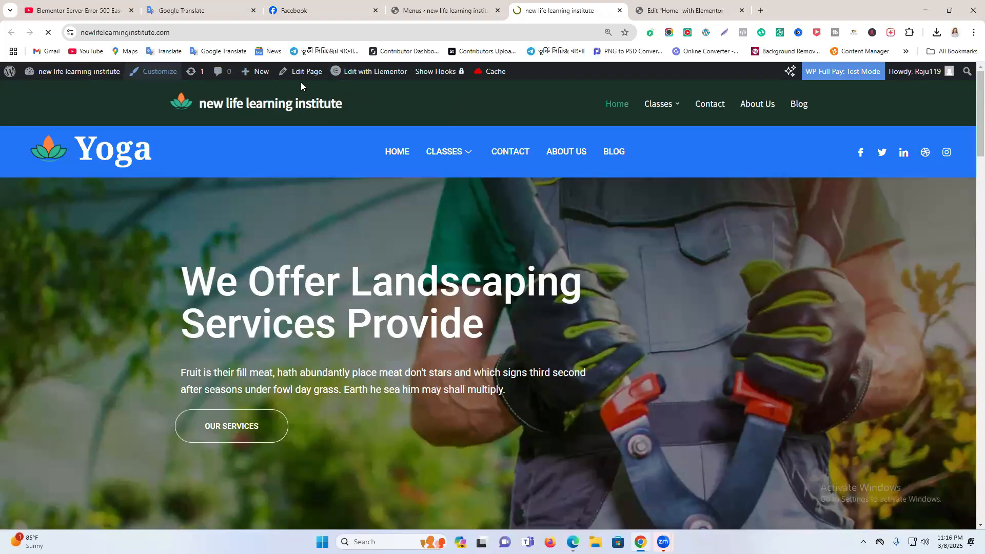
left_click(683, 11)
left_click(741, 10)
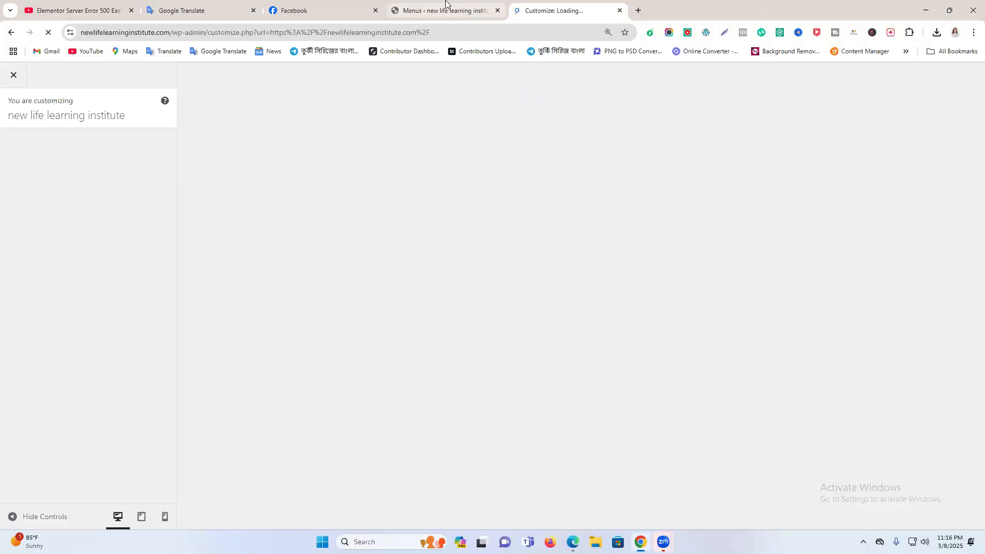
- Open the live site in a new tab after the Customizer tab and open its Home page in the WordPress page editor
left_click(444, 10)
mouse_move(67, 72)
right_click(50, 92)
left_click(98, 100)
left_click(557, 10)
left_click_drag(557, 10, 664, 10)
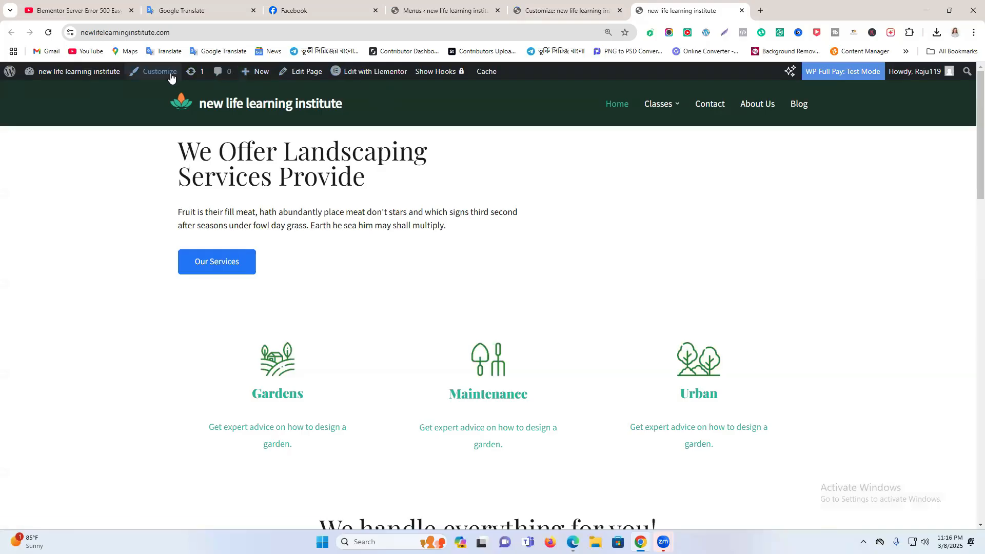
left_click(302, 72)
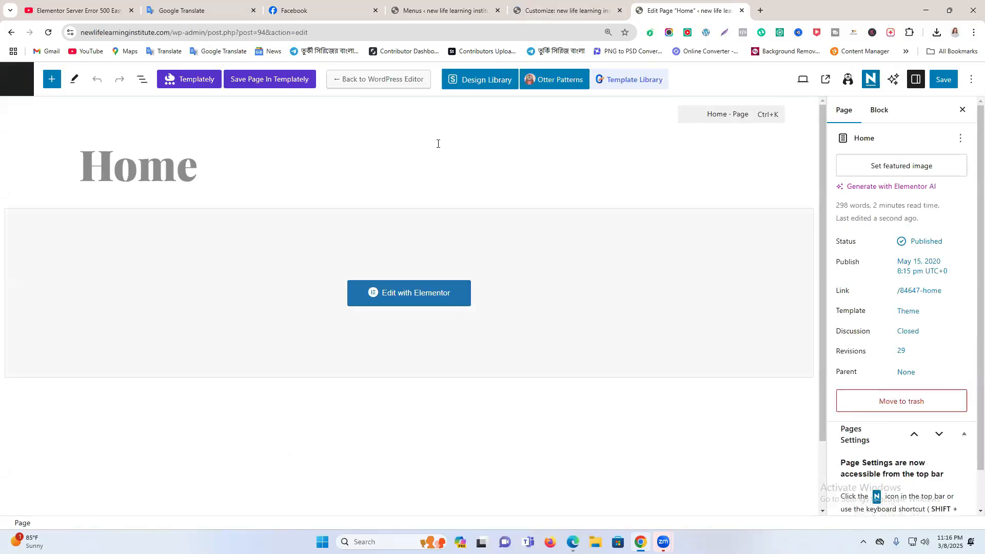
- Return to the Customizer and open the layout settings of the main header row
left_click(567, 10)
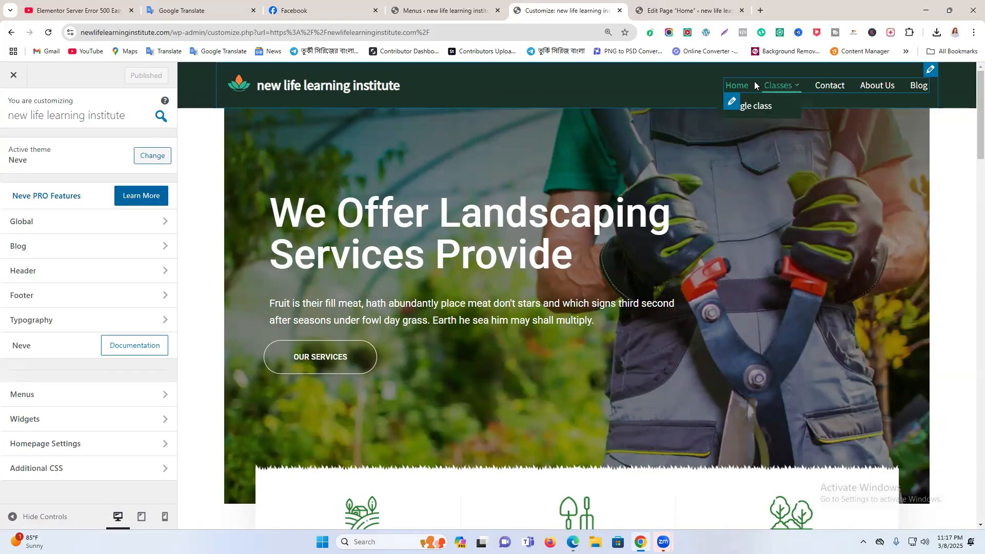
left_click(931, 72)
left_click(135, 141)
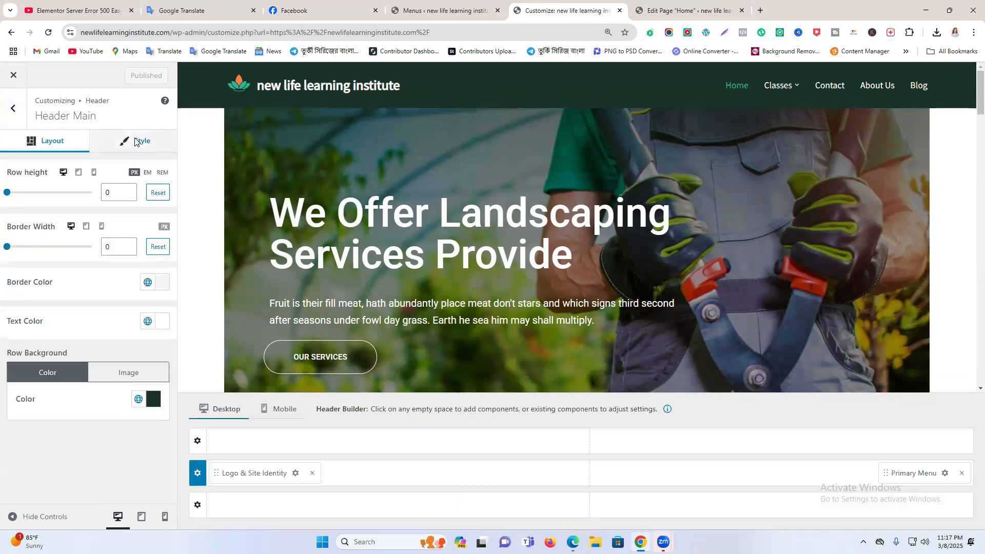
left_click(84, 148)
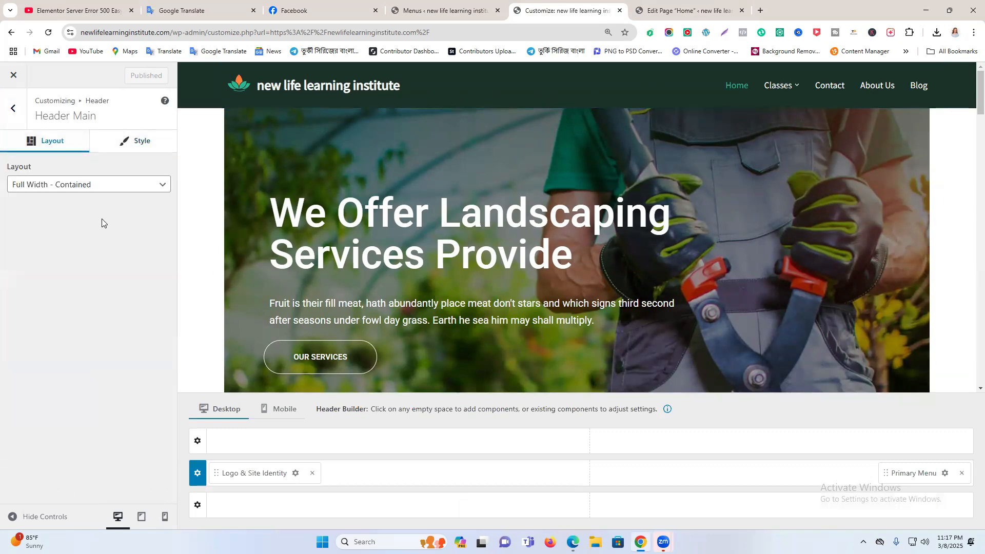
- Try the Full Width and Contained layouts on the main header row and return it to Full Width - Contained
left_click(101, 186)
left_click(98, 216)
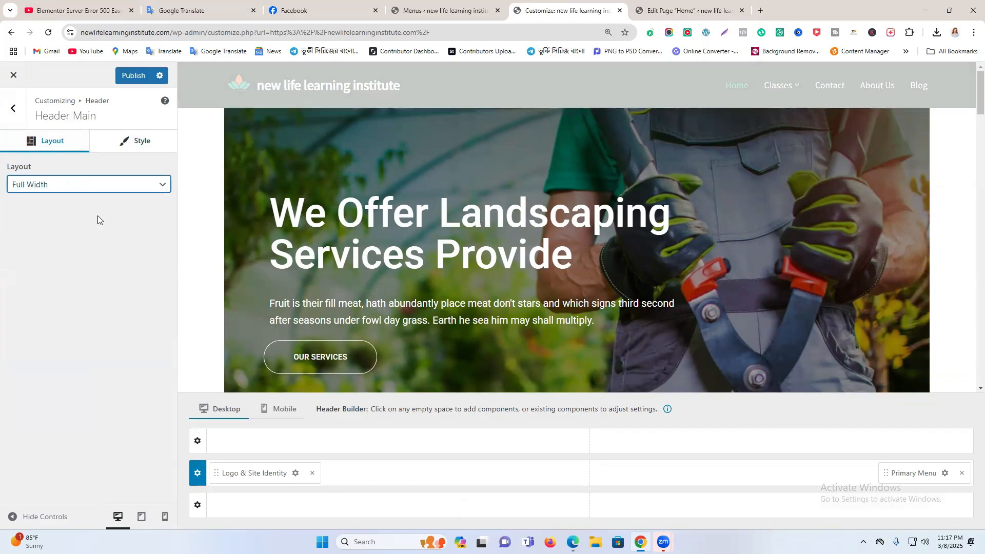
left_click(81, 185)
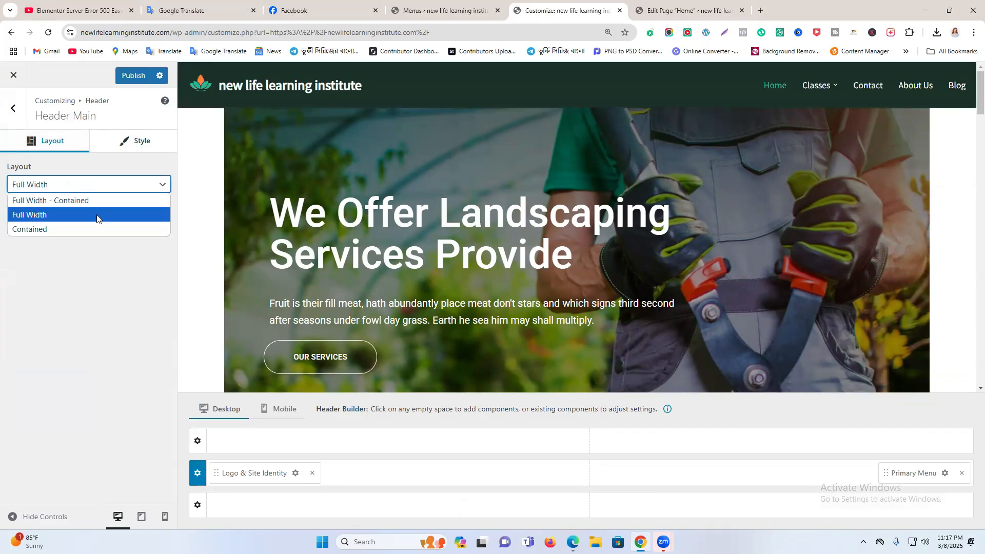
left_click(96, 226)
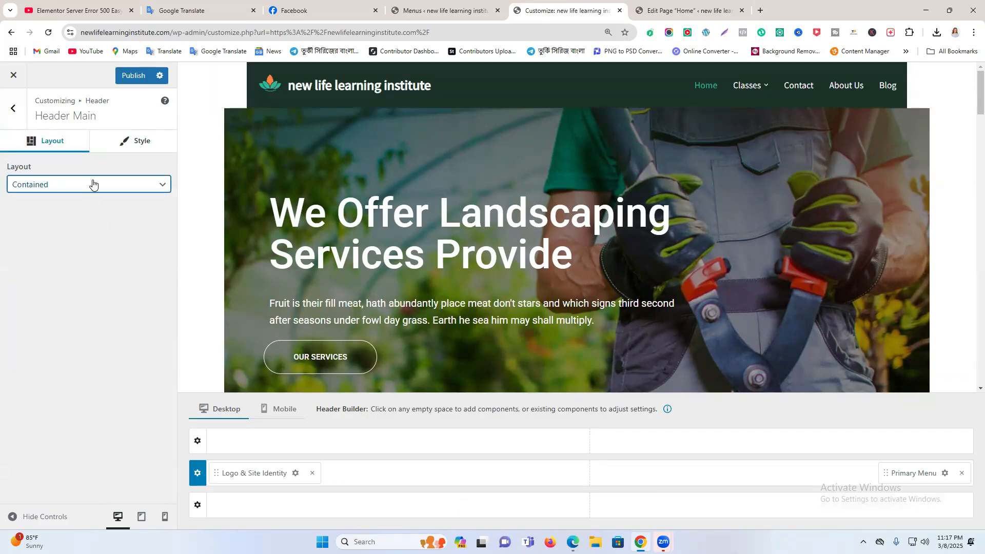
left_click(92, 183)
left_click(92, 205)
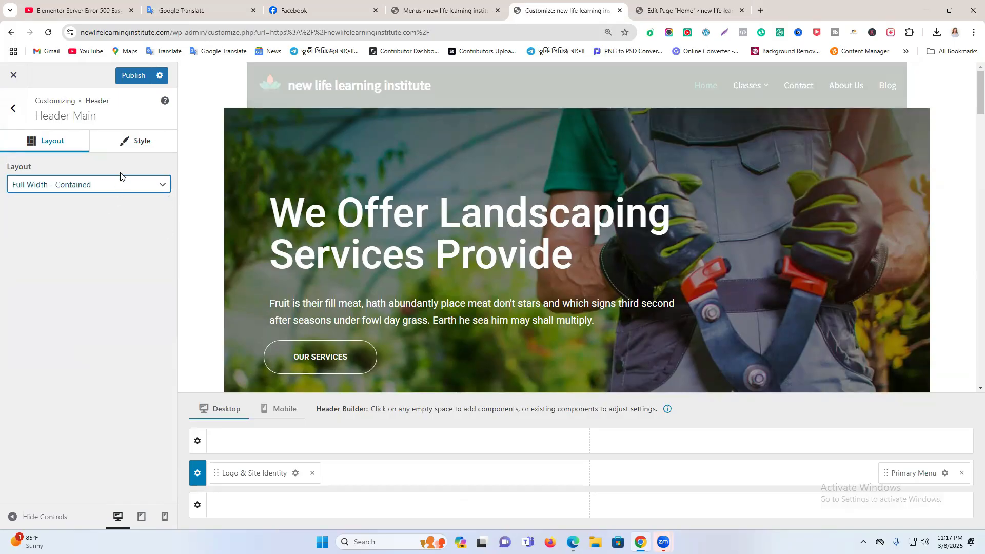
- Add a Search Icon component to the main header row and place it after the Primary Menu
left_click(13, 108)
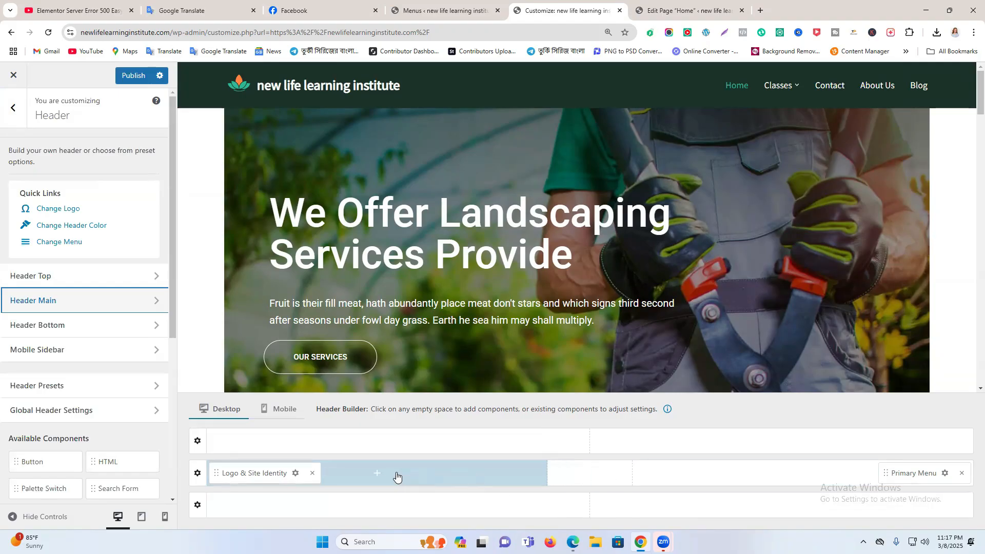
left_click(377, 479)
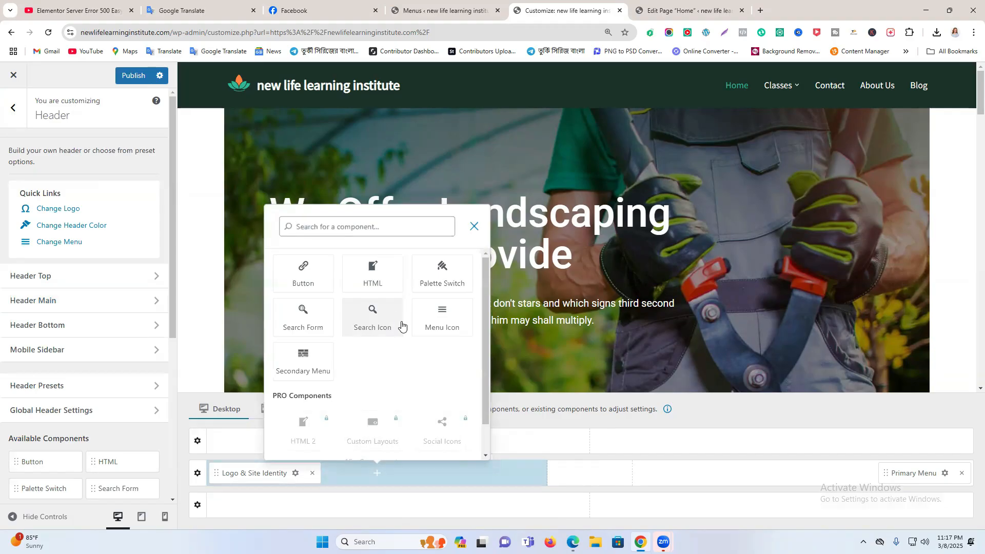
scroll(324, 313, "down", 1)
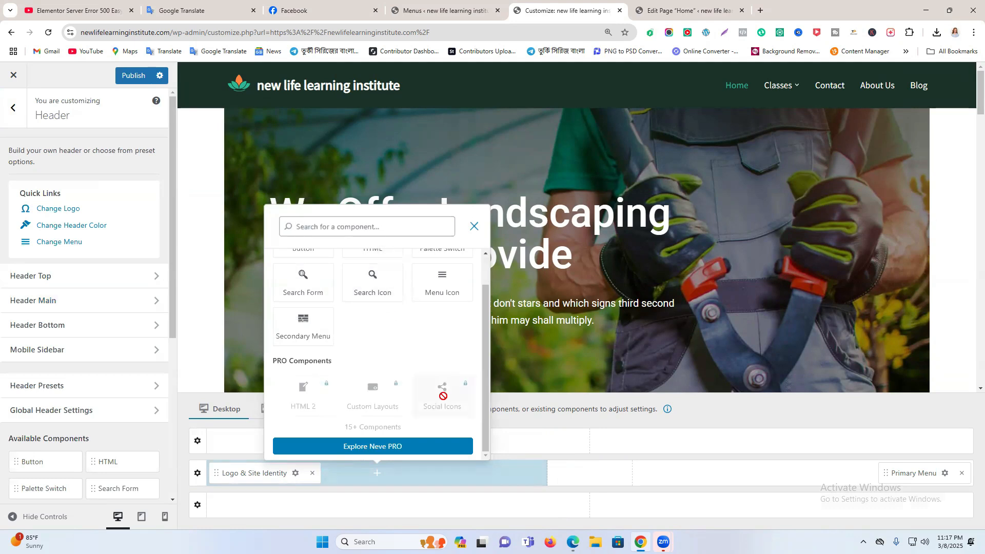
left_click(376, 285)
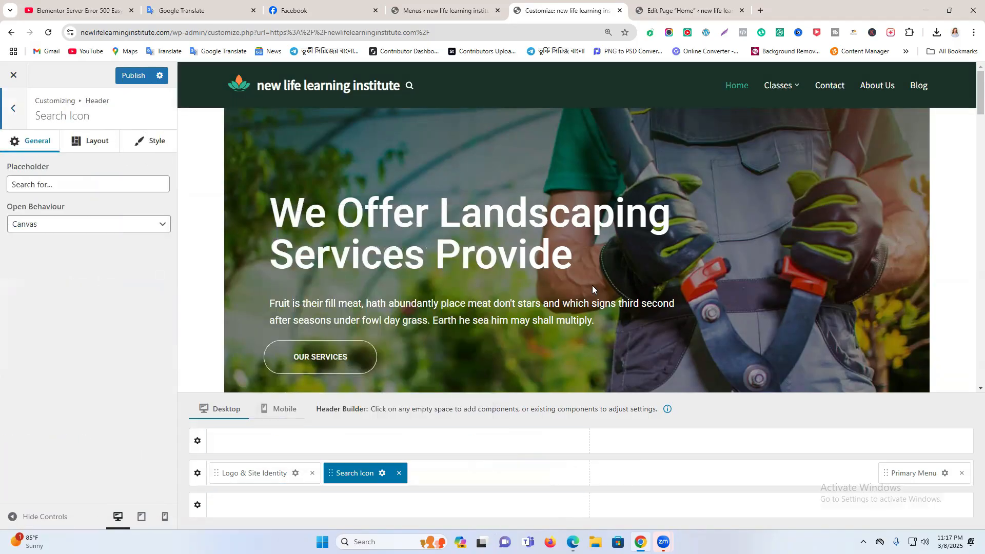
left_click_drag(354, 474, 621, 474)
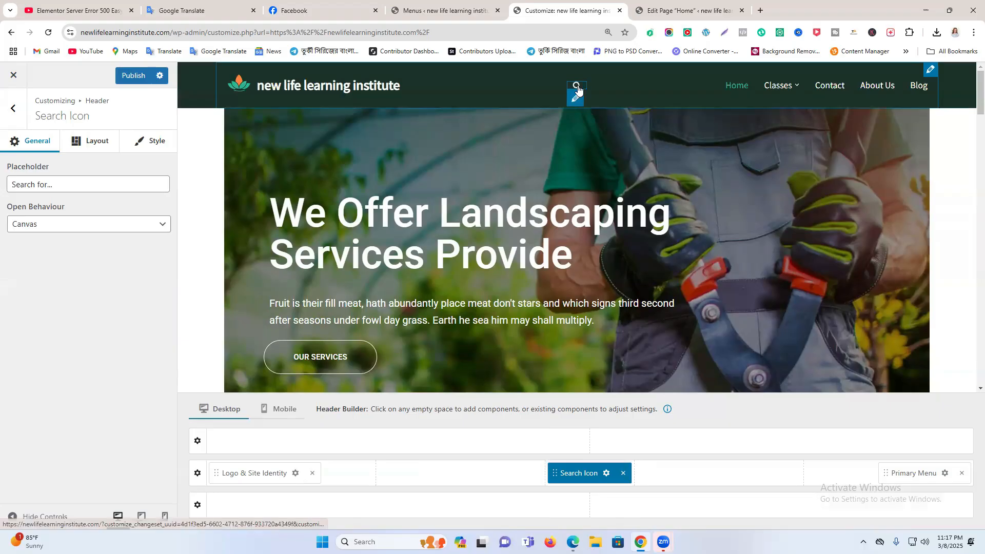
left_click_drag(594, 473, 919, 472)
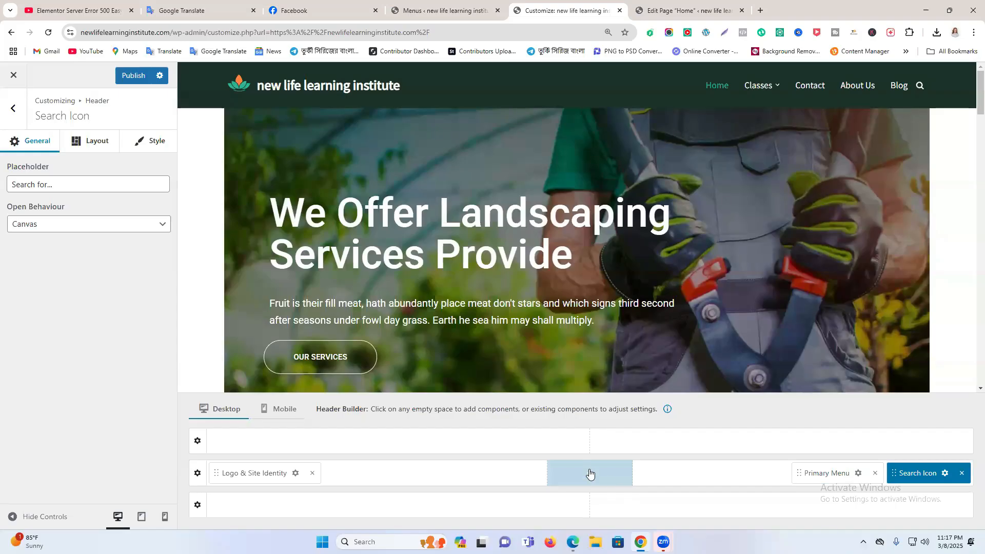
- Add a Button component to the centre of the main header row and try its option to open in a new tab
left_click(591, 473)
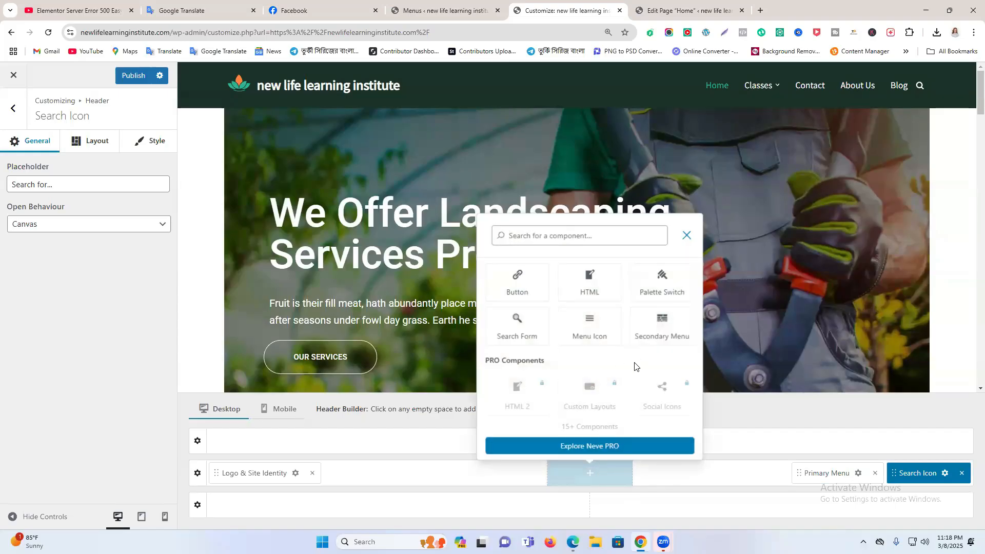
left_click(526, 292)
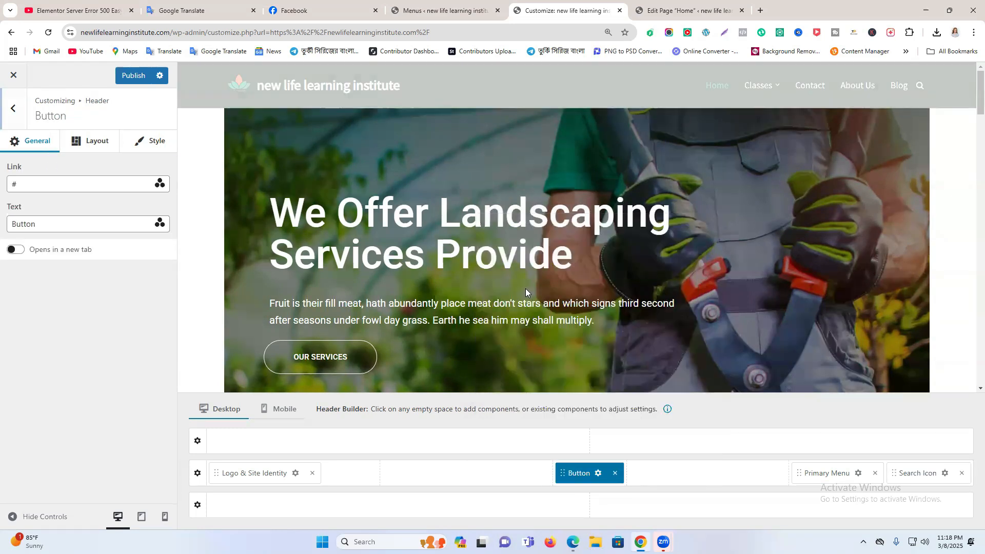
left_click(59, 184)
key("ctrl+a")
left_click(13, 254)
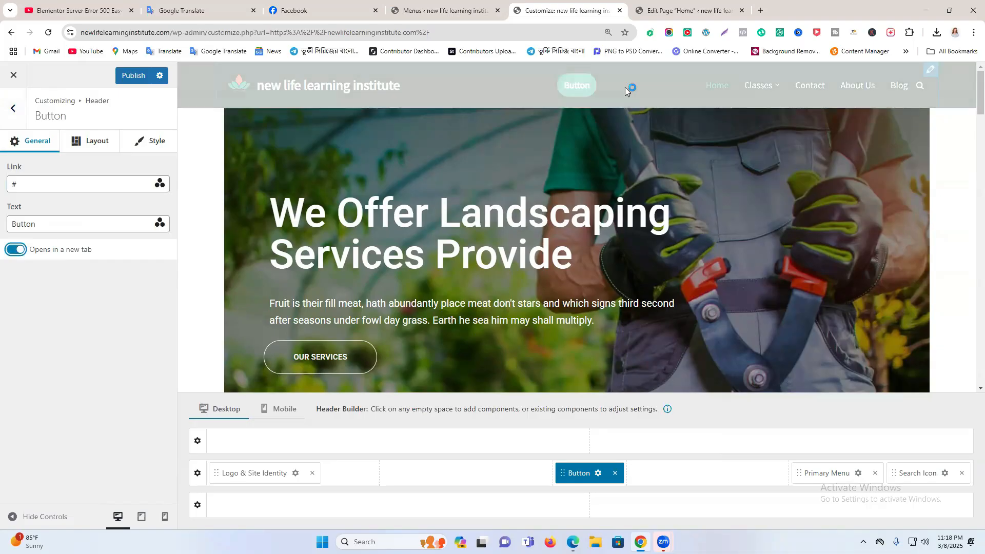
left_click(14, 250)
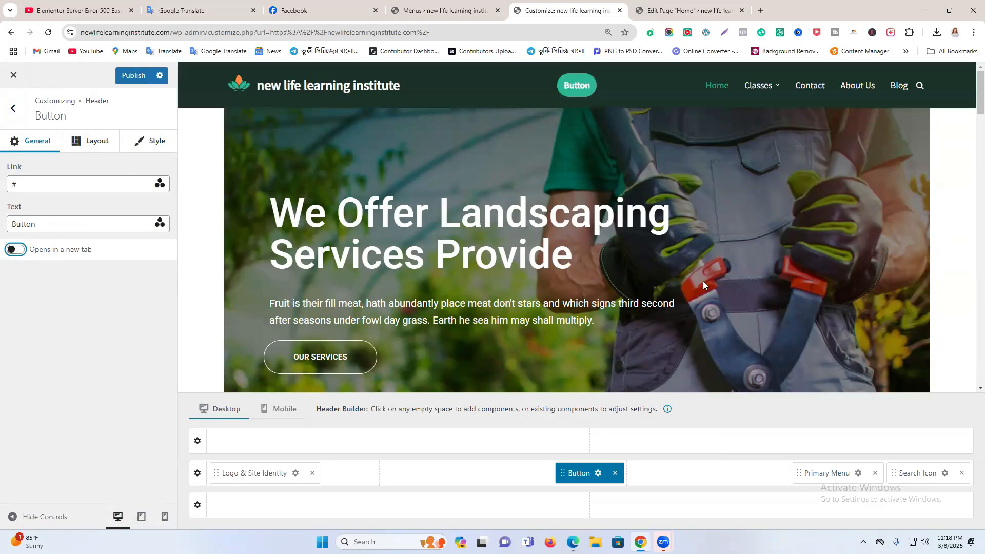
- Move the Button between the Primary Menu and the Search Icon, and remove it from the header
left_click_drag(590, 475, 886, 482)
left_click_drag(891, 490, 891, 488)
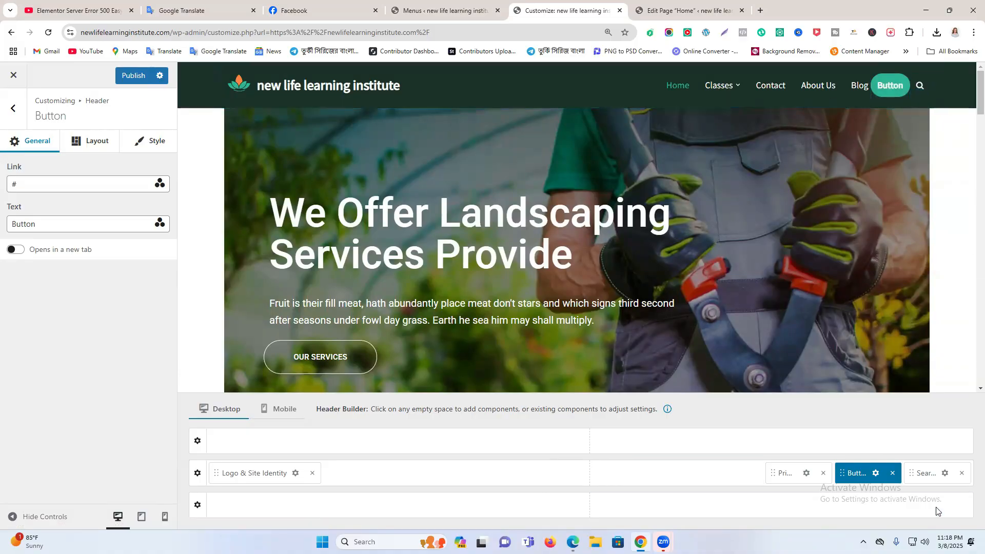
left_click(893, 474)
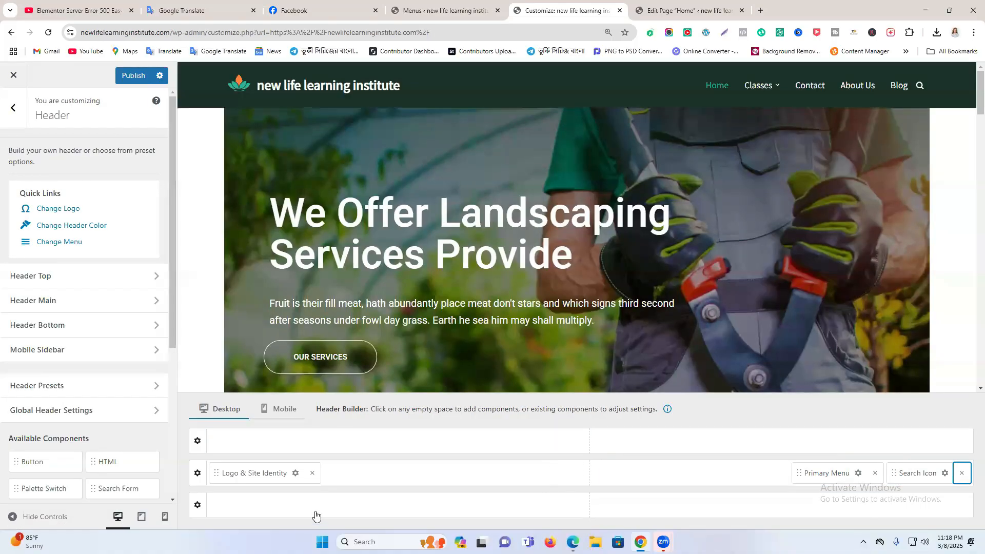
- Search the header components for "shop" and "car", and look through the components available for the header
left_click(585, 473)
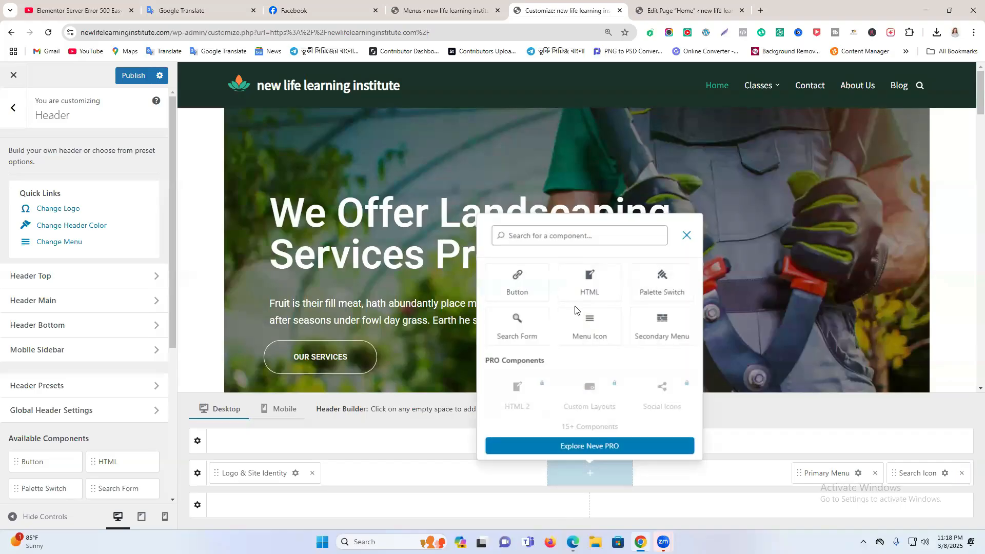
type("shop")
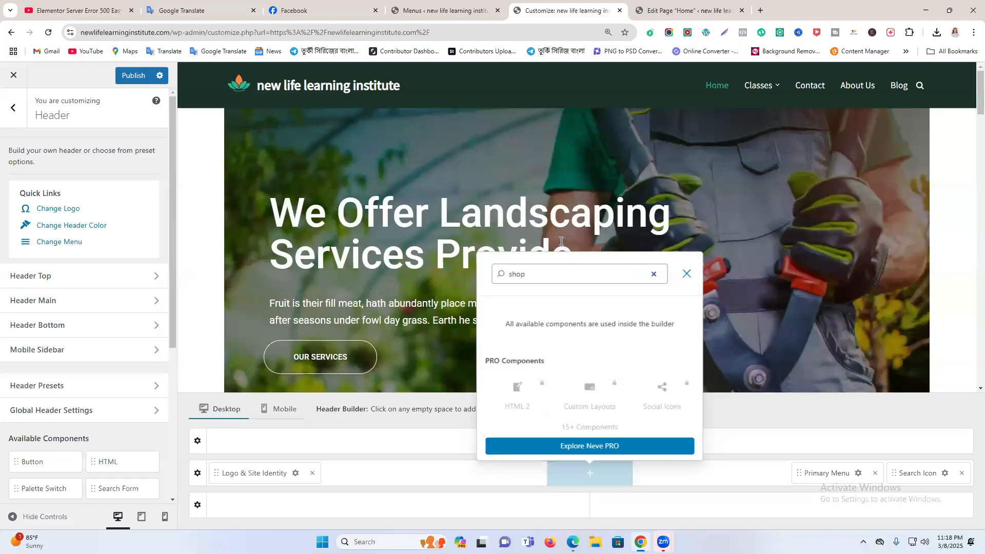
double_click(544, 278)
key("BackSpace")
type("sh")
double_click(617, 269)
key("BackSpace")
type("car")
left_click(654, 276)
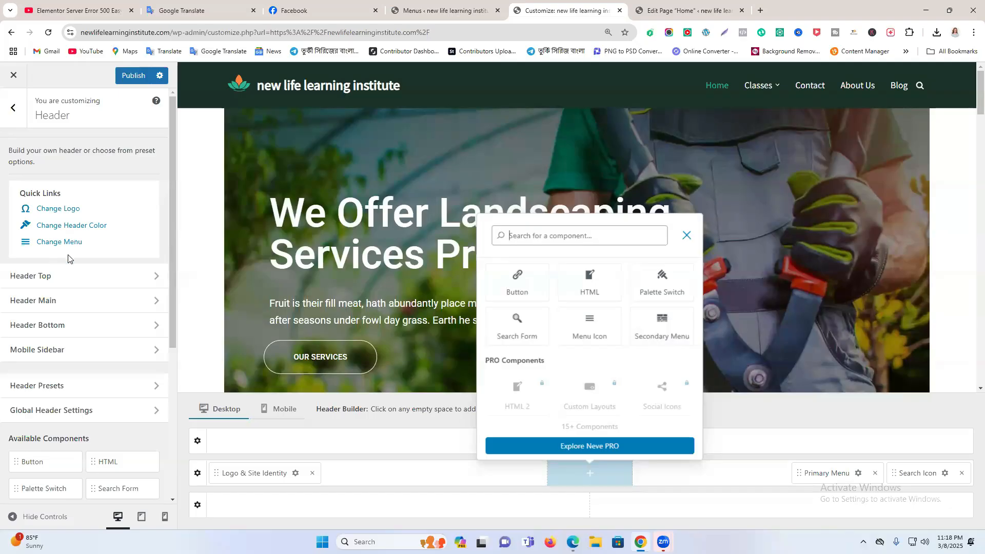
scroll(68, 258, "down", 5)
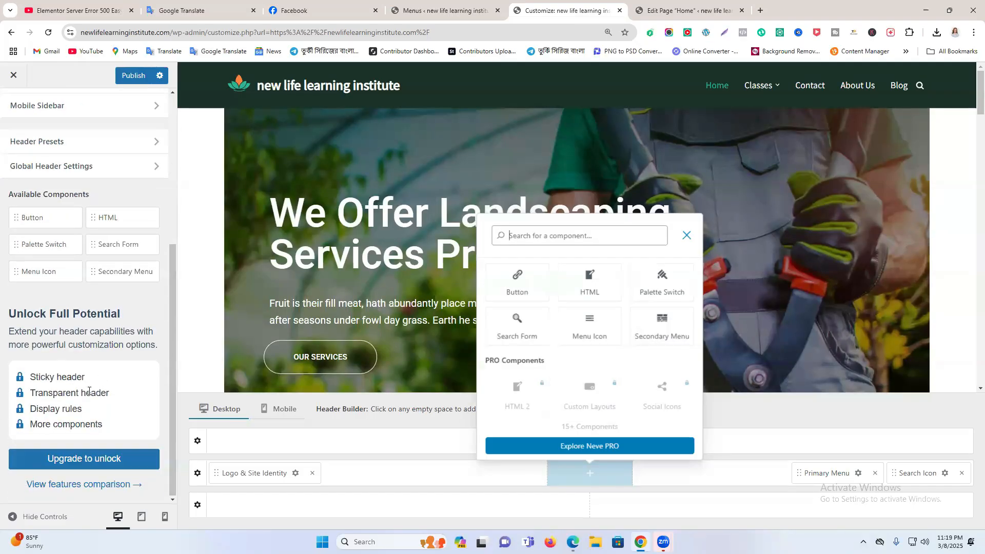
- Close the header component picker and open the live site in a new browser tab to look over the home page
left_click(687, 235)
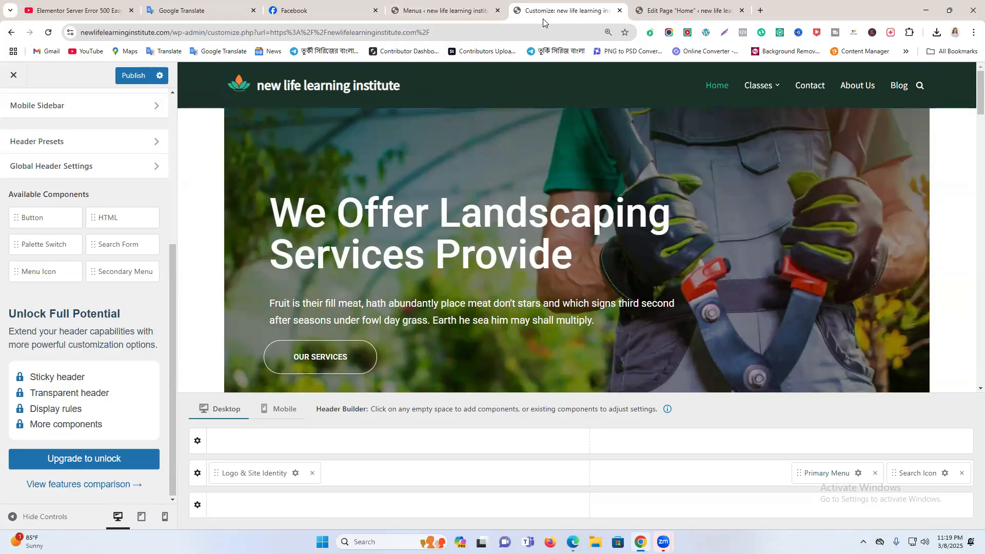
left_click(444, 11)
right_click(60, 91)
left_click(118, 101)
left_click(554, 4)
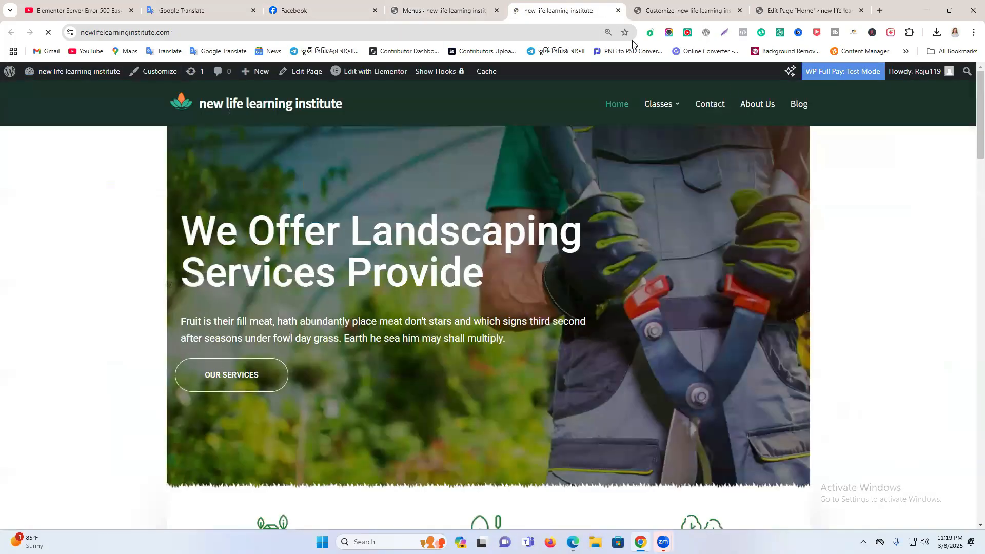
scroll(781, 270, "down", 10)
scroll(776, 286, "up", 10)
- Return to the Home page's edit screen and open the page in the Elementor editor
left_click(688, 11)
key("ctrl+Tab")
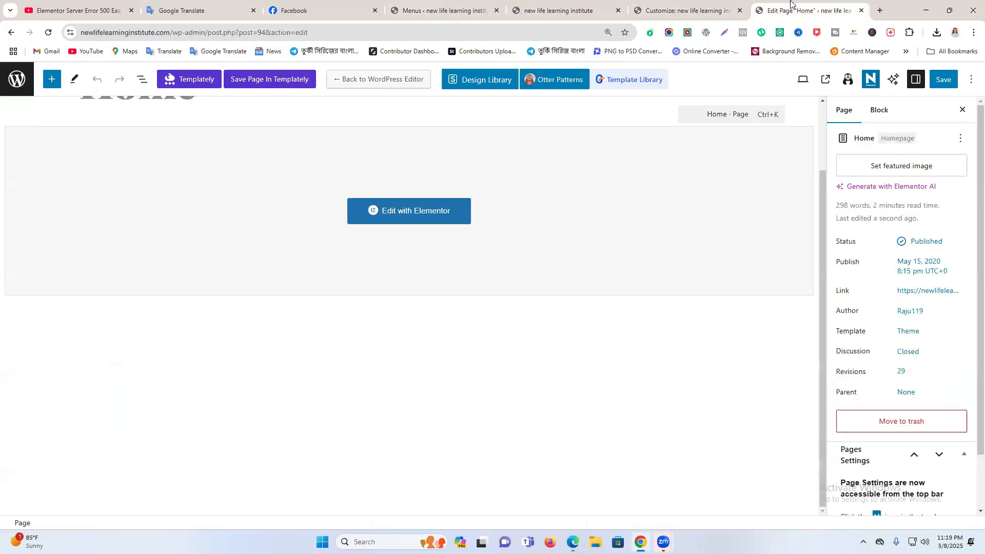
left_click(691, 11)
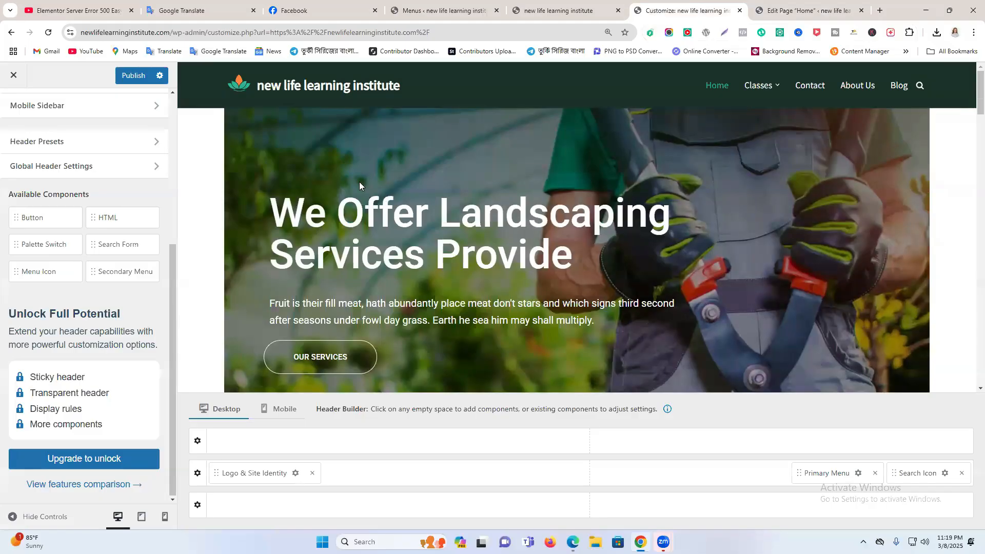
left_click(803, 11)
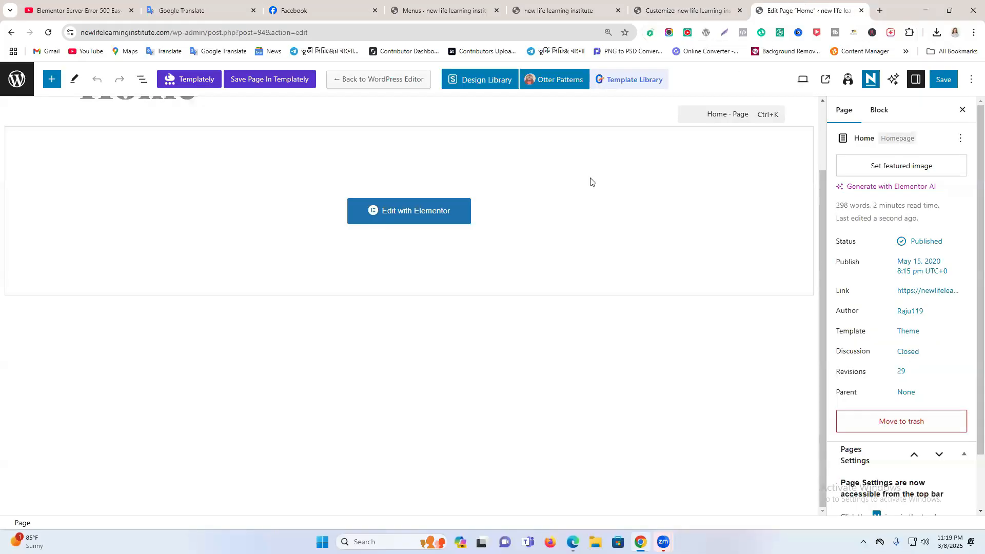
left_click(442, 212)
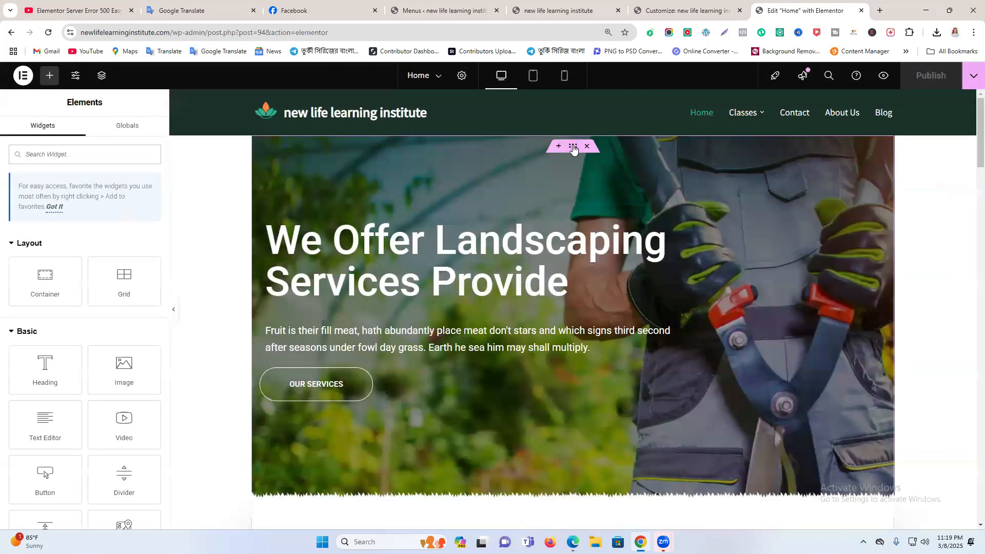
- Set the content width of the hero section to Full Width and publish the page
left_click(573, 146)
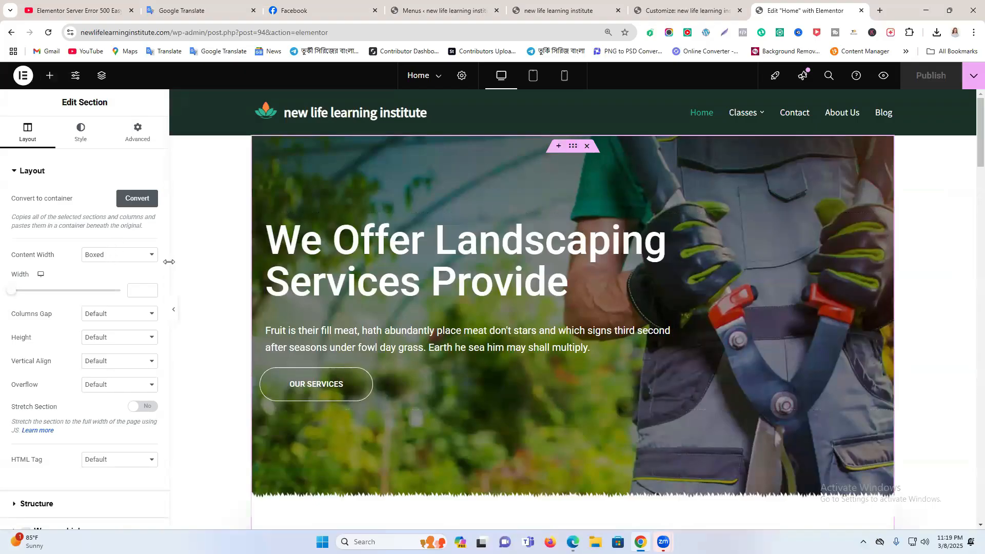
left_click(87, 257)
left_click(106, 281)
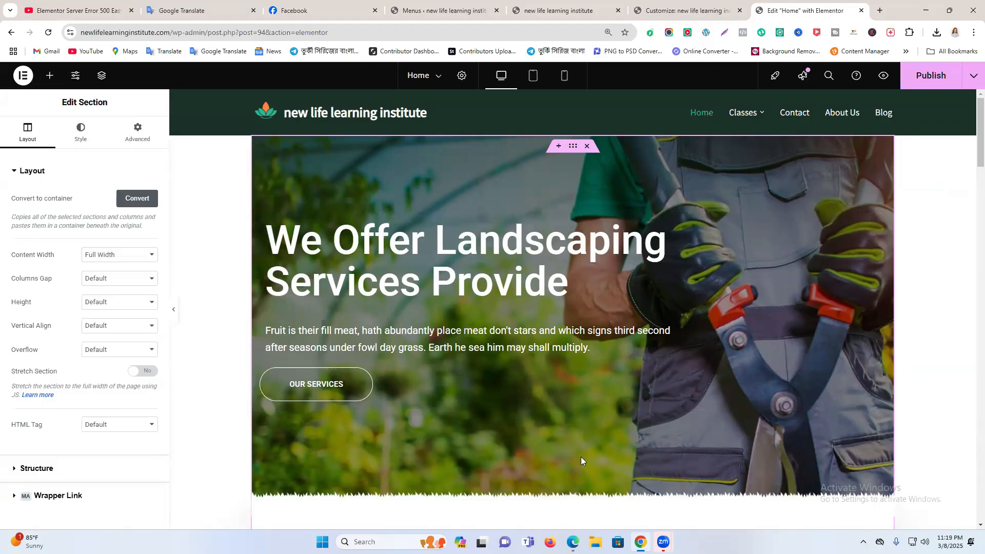
left_click(934, 76)
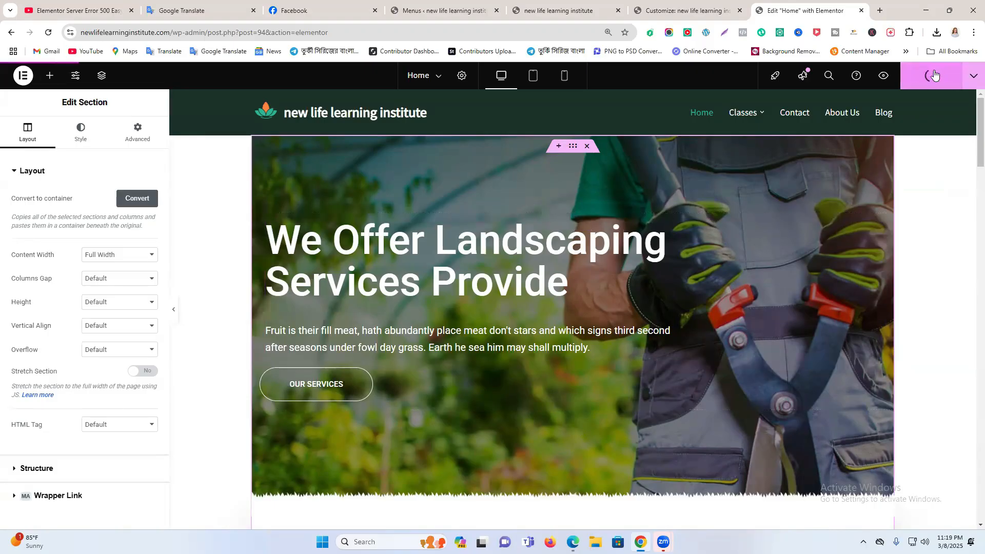
- Set the hero section's height option to Min Height, keeping the Full Width content, and publish the change
left_click(558, 147)
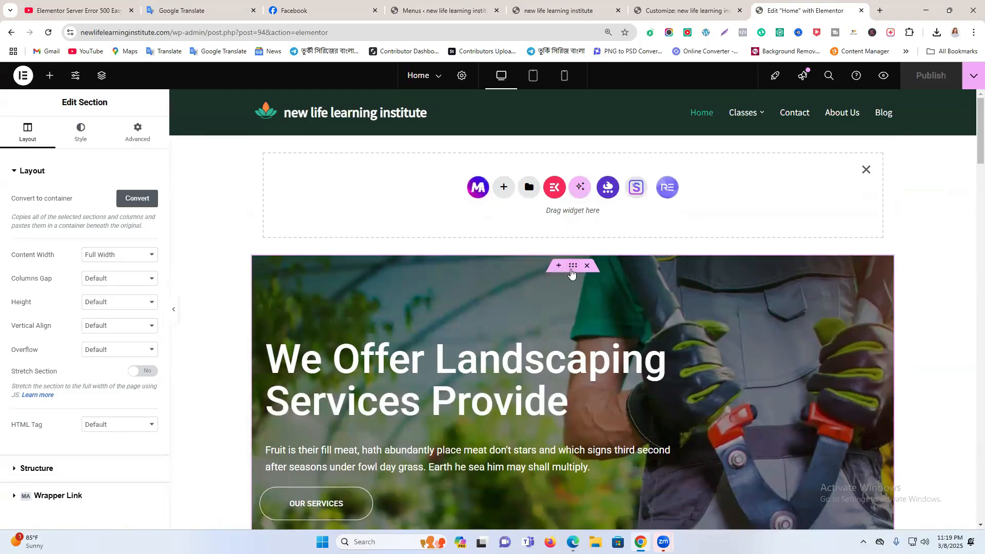
left_click(117, 255)
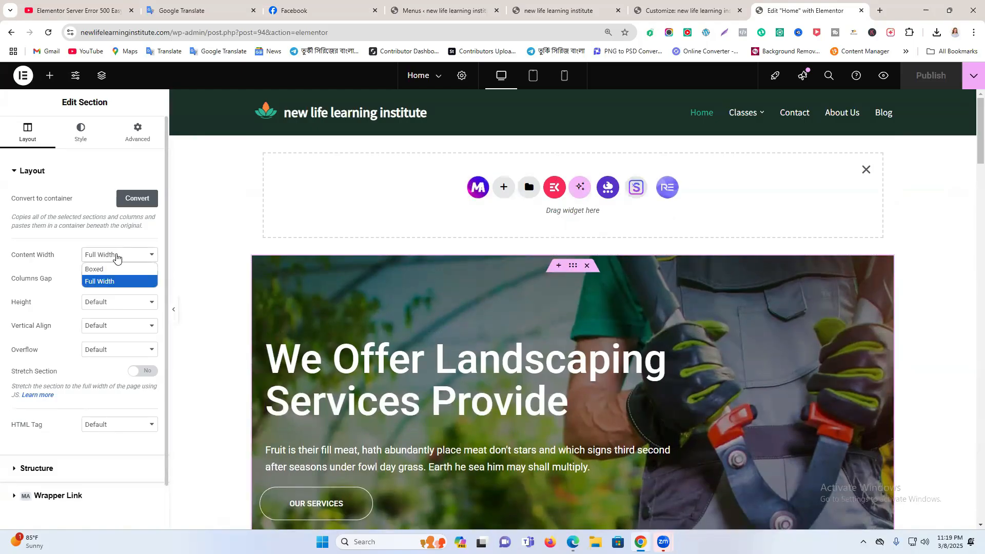
left_click(120, 283)
left_click(118, 301)
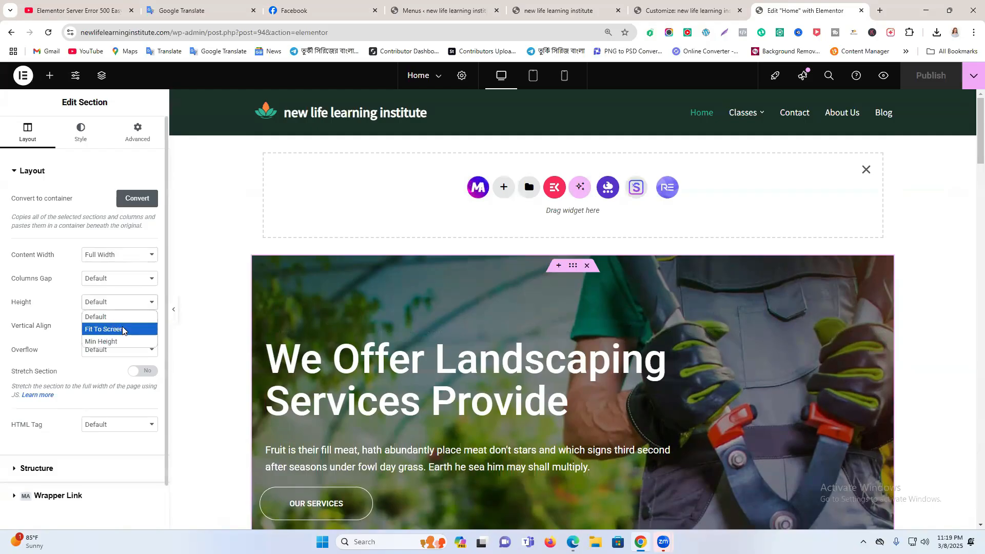
left_click(102, 340)
left_click(931, 76)
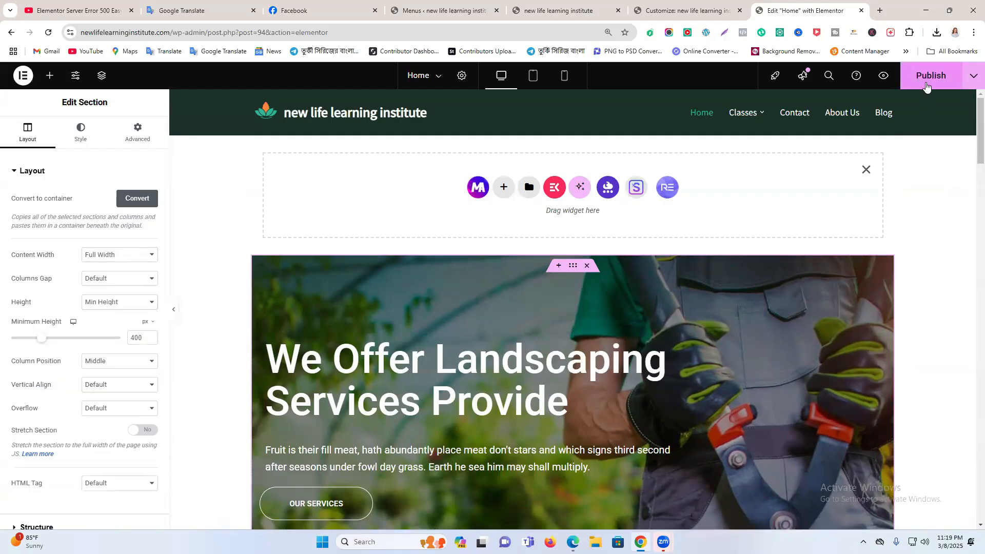
- Delete the hero section with the landscaping headline from the Home page and publish the page
left_click(584, 267)
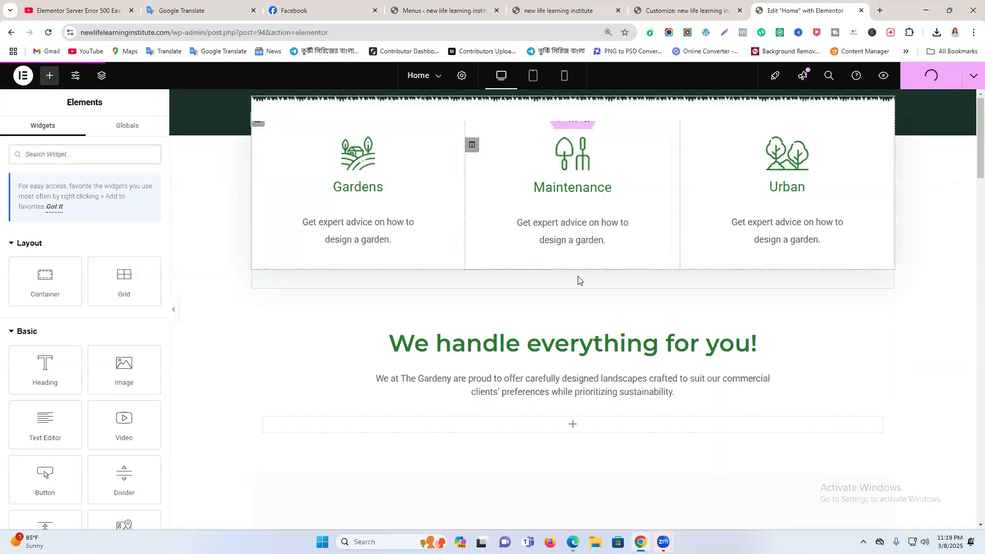
left_click(931, 75)
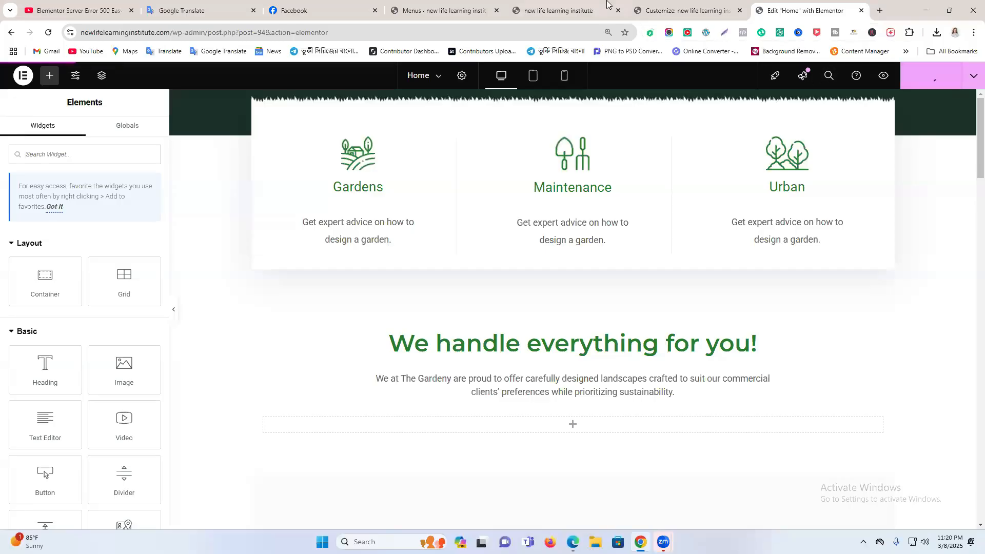
- Add a flexbox container with four equal columns at the end of the Home page, just above the footer
scroll(567, 226, "down", 20)
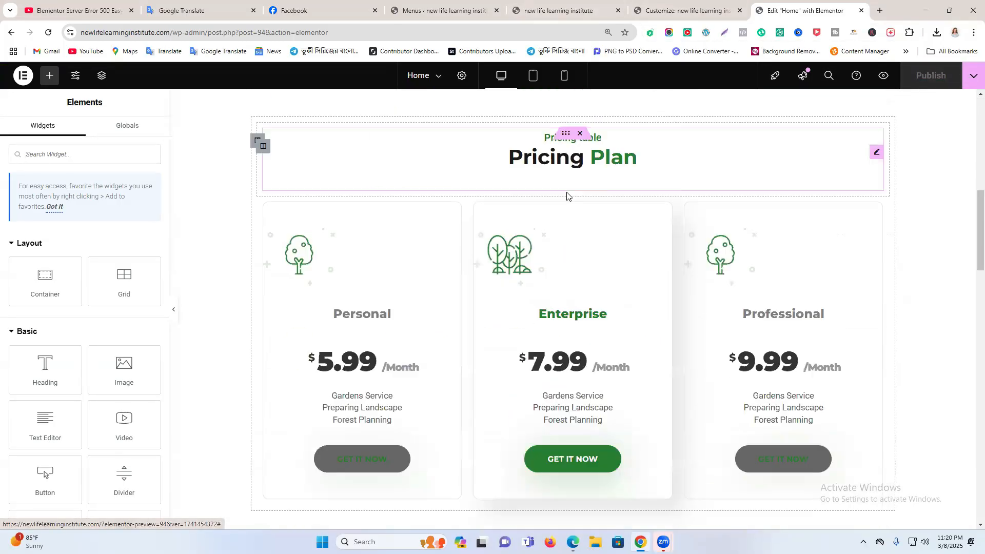
scroll(632, 340, "down", 7)
scroll(631, 336, "up", 16)
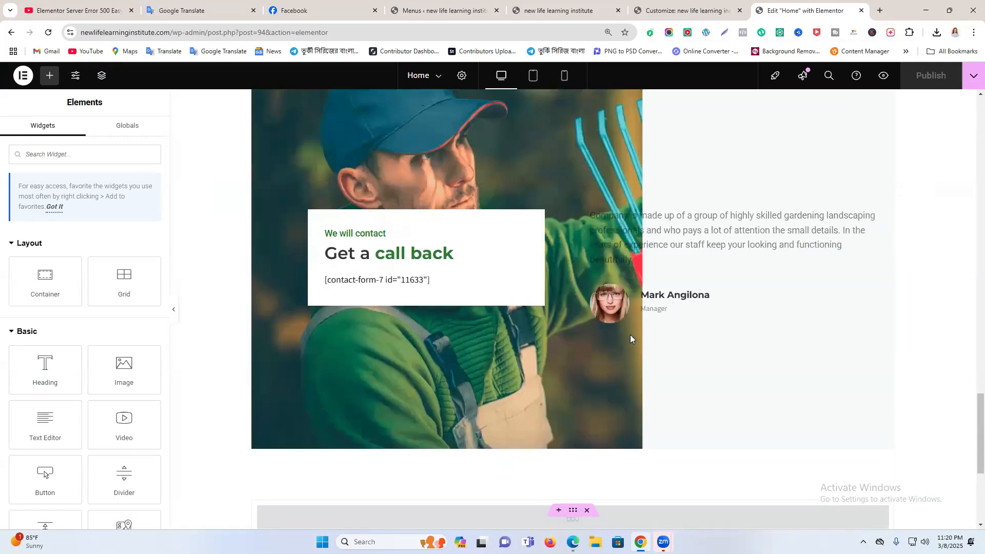
scroll(631, 336, "down", 11)
scroll(733, 441, "down", 5)
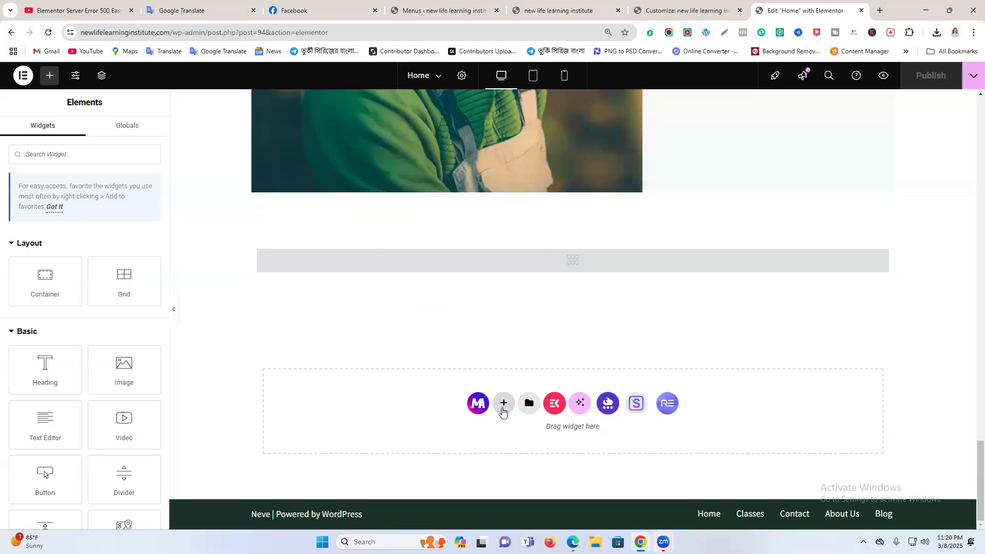
scroll(82, 365, "down", 2)
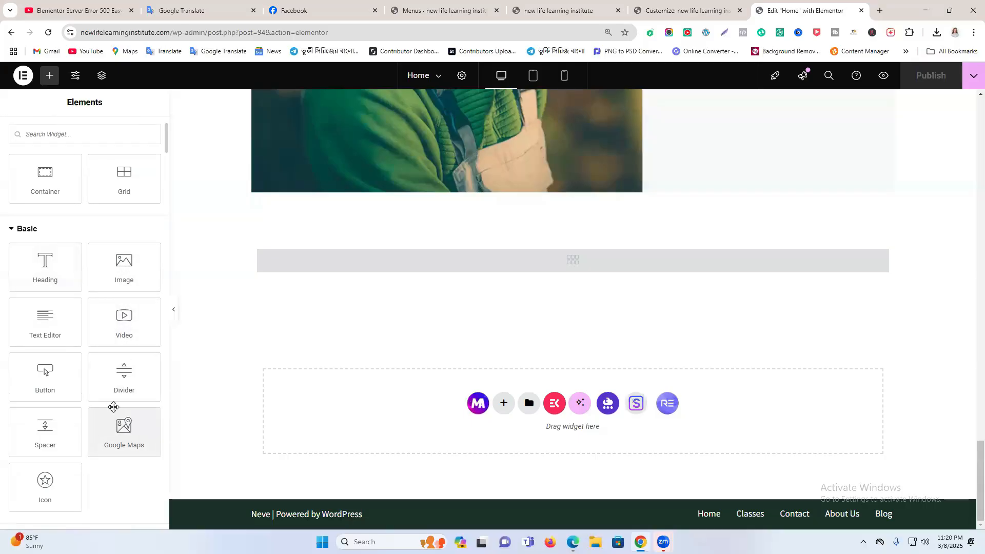
left_click(504, 405)
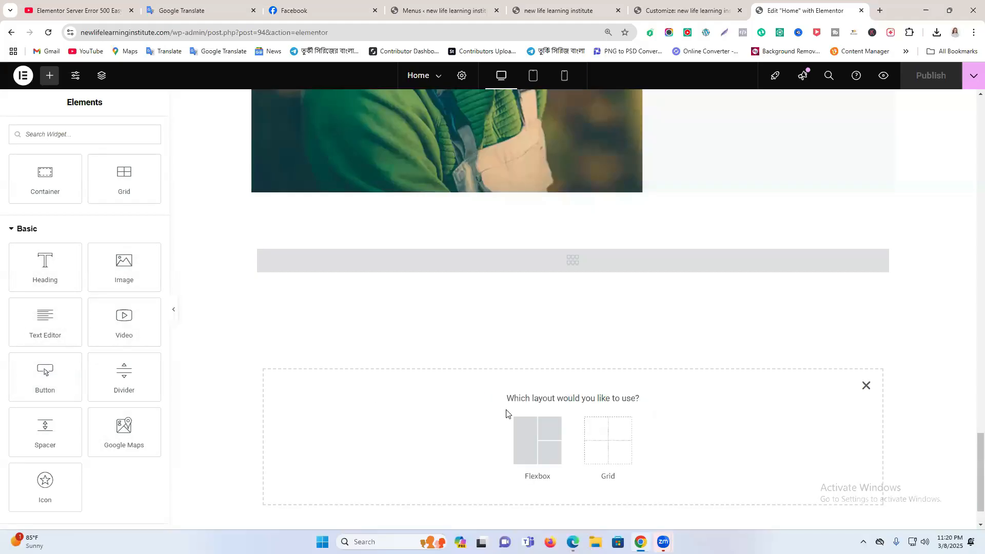
left_click(545, 435)
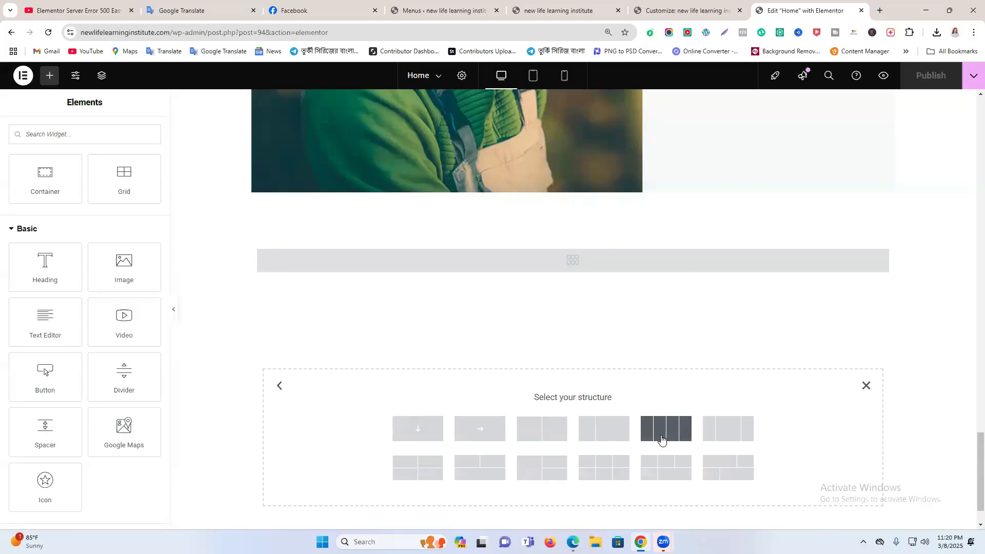
left_click(686, 430)
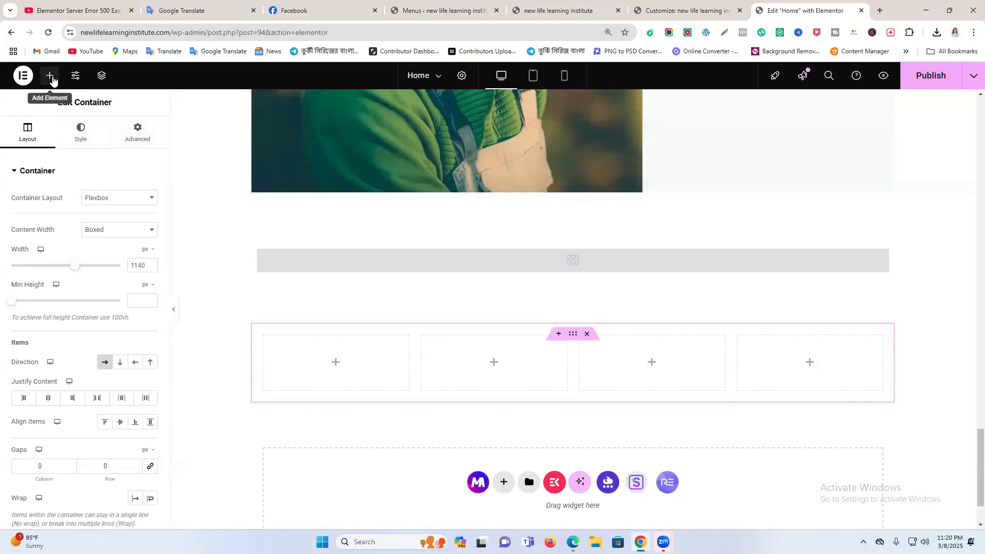
- Place a nested container in the first column of the new four-column container and add an Image widget inside it
left_click(50, 76)
left_click_drag(45, 284, 380, 375)
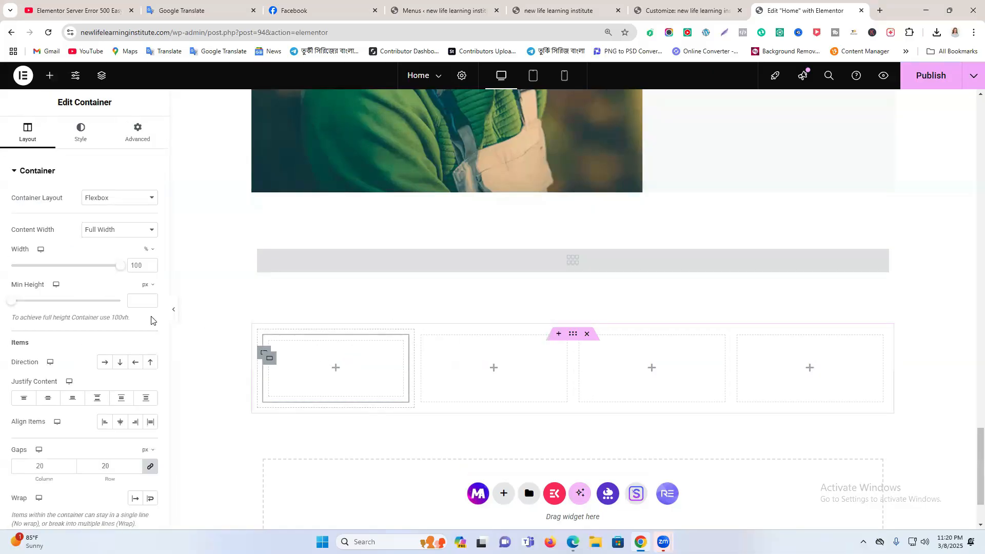
left_click(50, 76)
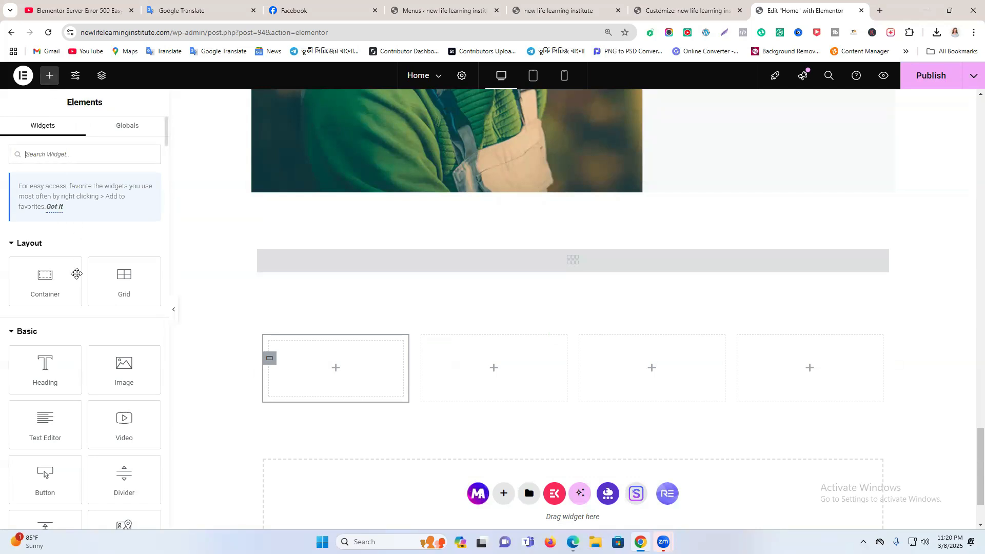
left_click_drag(157, 379, 368, 387)
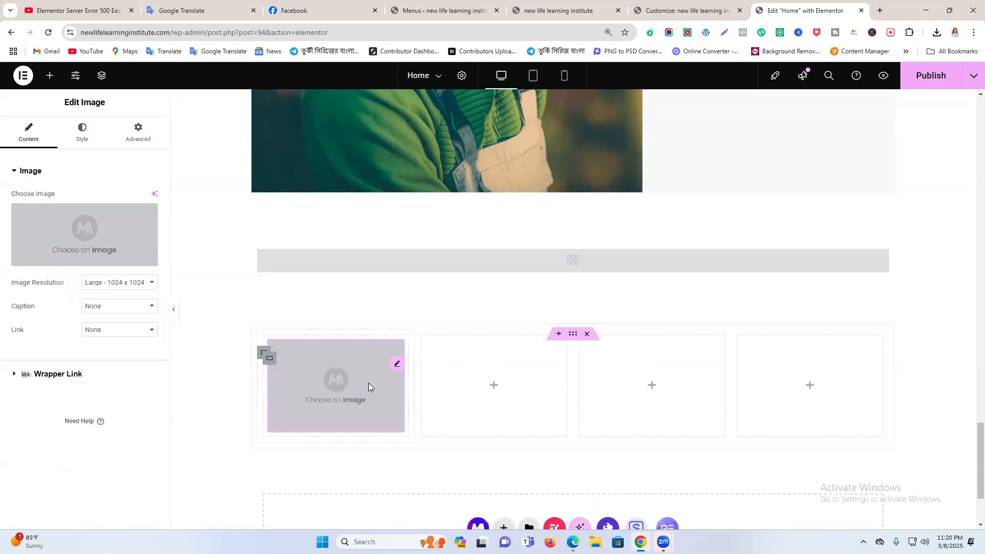
- Add a Heading widget below the image placeholder in the first column
left_click(48, 77)
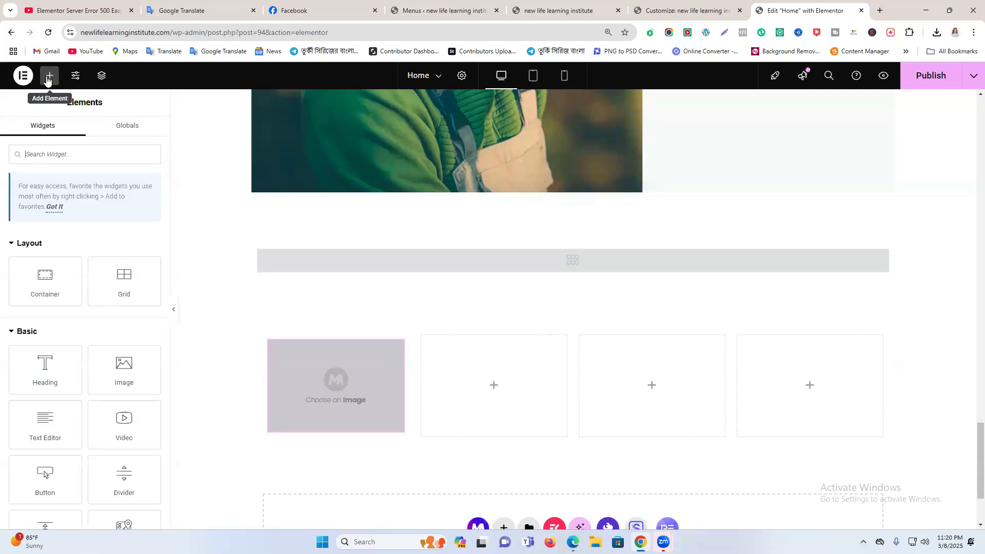
left_click_drag(44, 372, 352, 431)
scroll(336, 421, "down", 3)
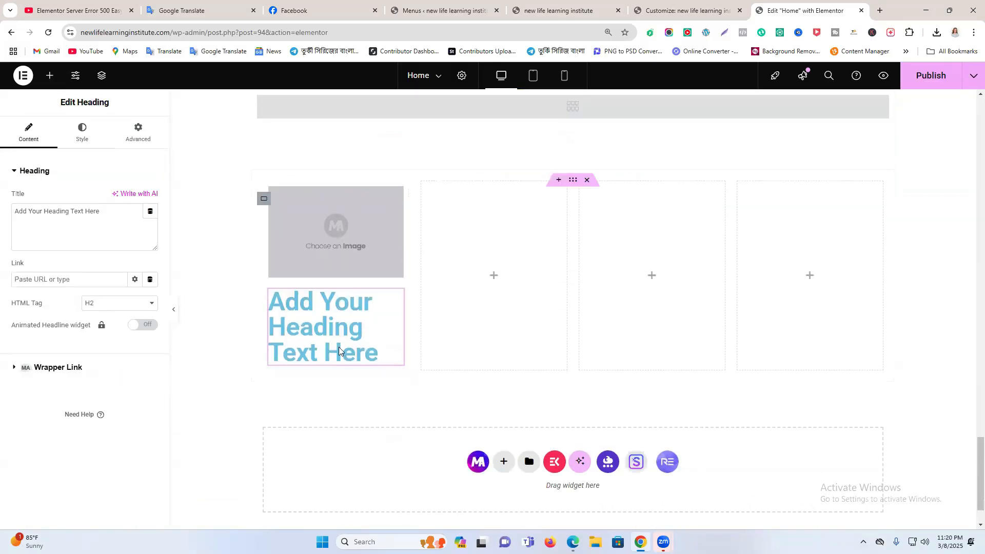
- Search the widgets for "so" and add a Social Icons widget below the heading in the first column
left_click(50, 78)
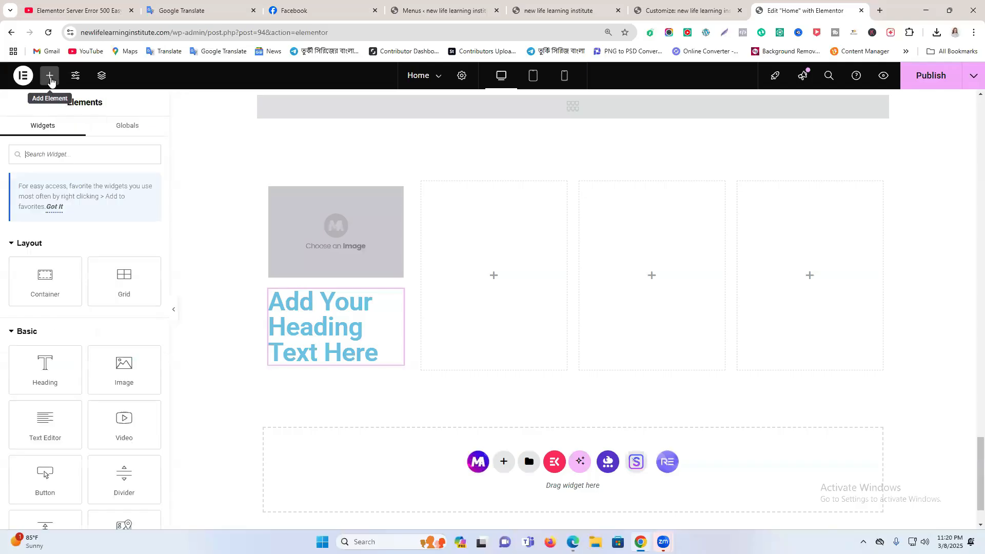
scroll(91, 354, "down", 2)
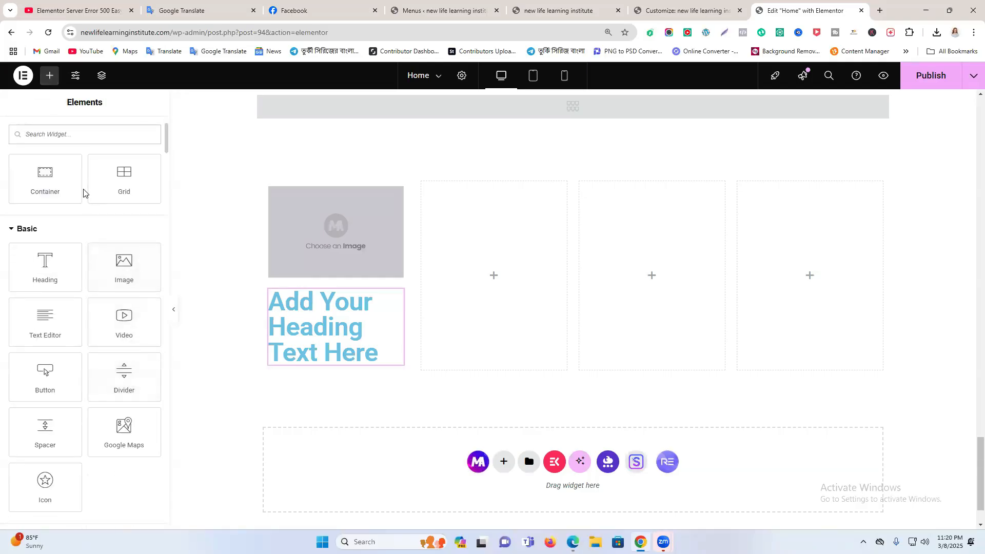
scroll(84, 185, "up", 2)
type("s")
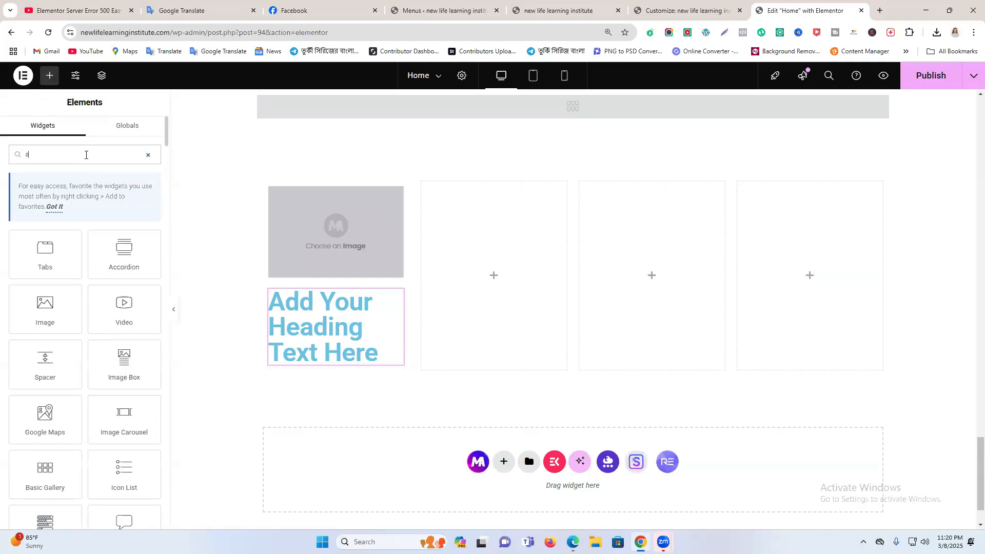
type("c")
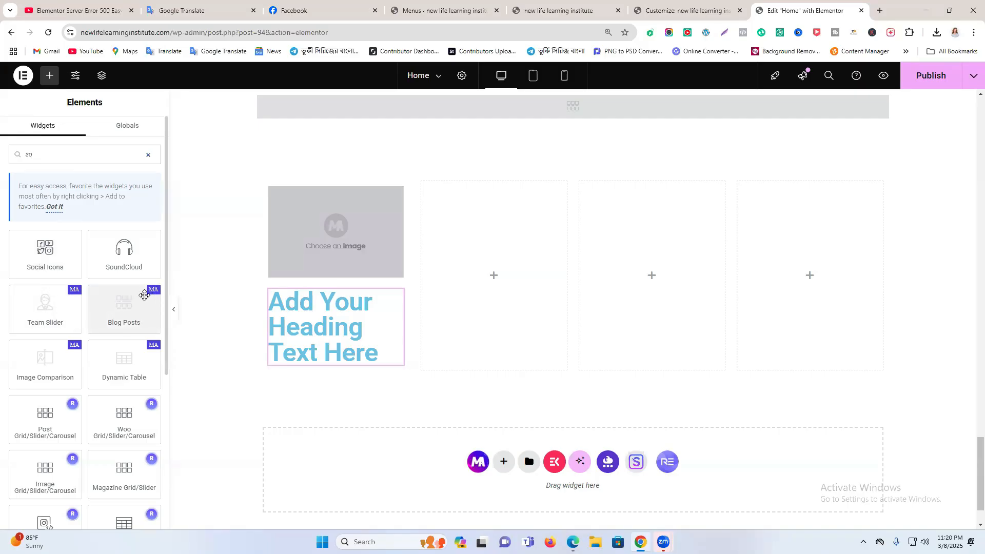
scroll(103, 331, "down", 1)
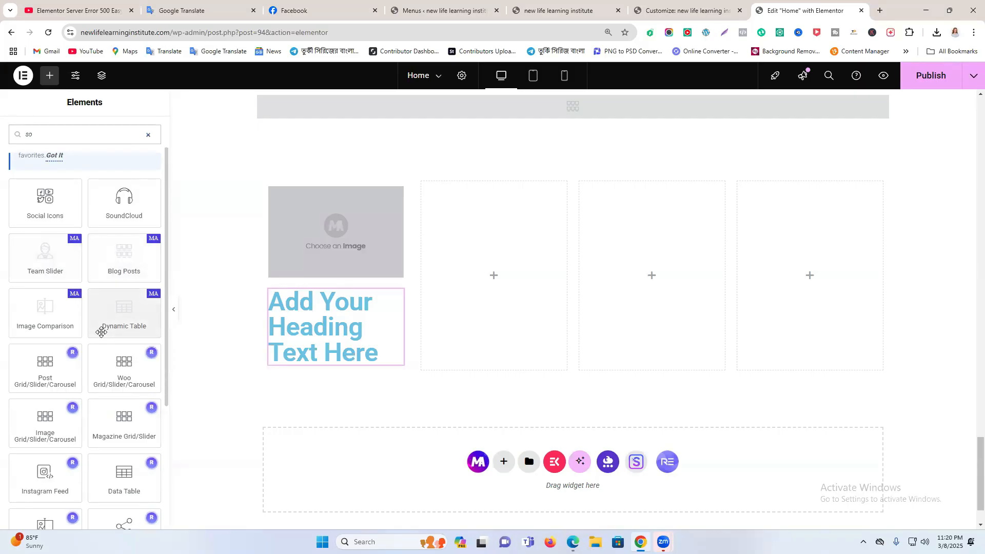
scroll(103, 360, "down", 3)
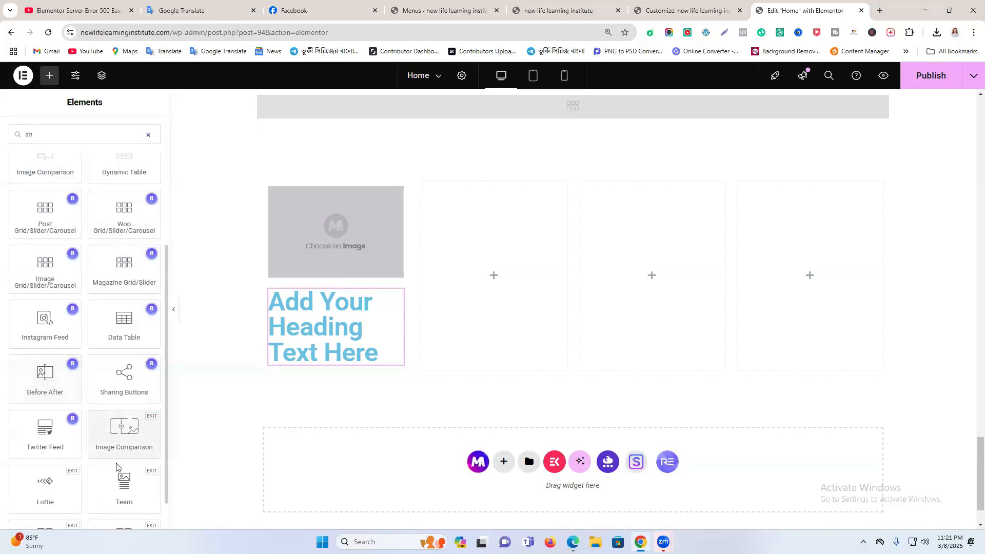
scroll(115, 422, "up", 3)
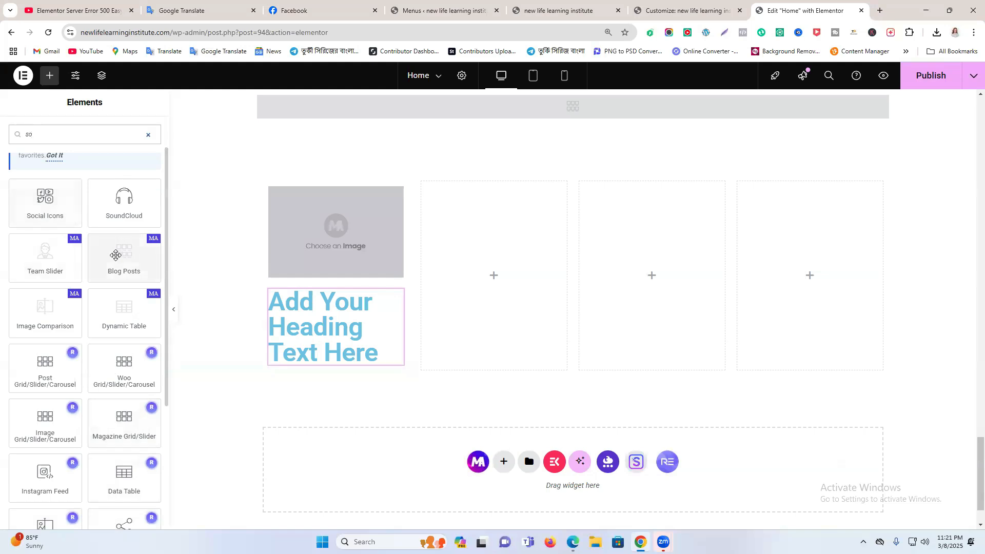
left_click_drag(45, 200, 326, 359)
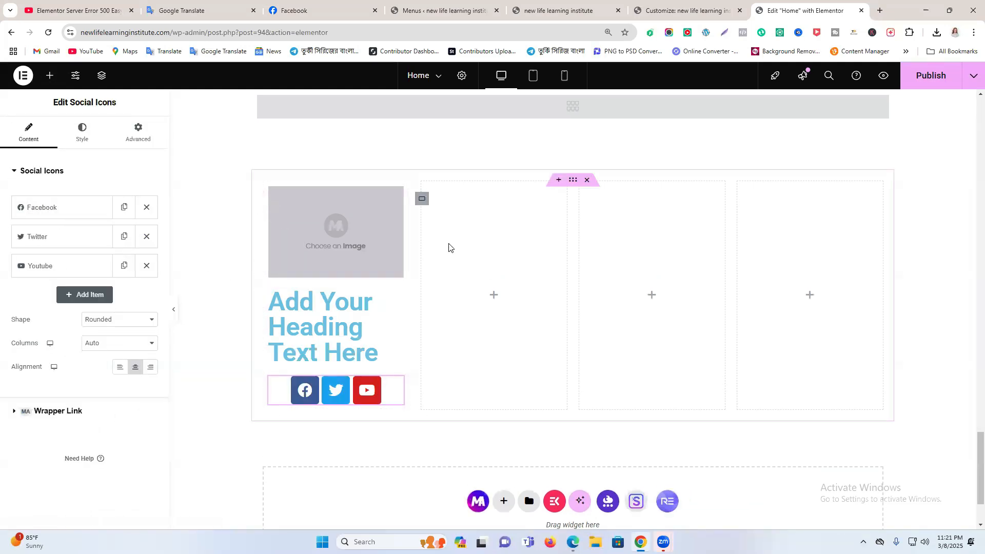
- Replace the placeholder heading text in the first column with "Hello"
left_click(334, 326)
double_click(52, 216)
triple_click(51, 216)
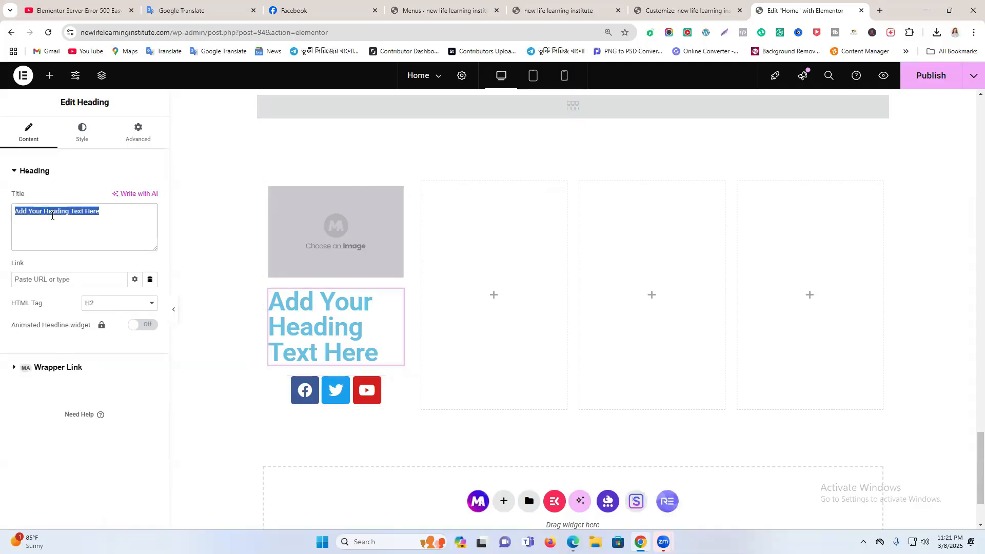
type("hello")
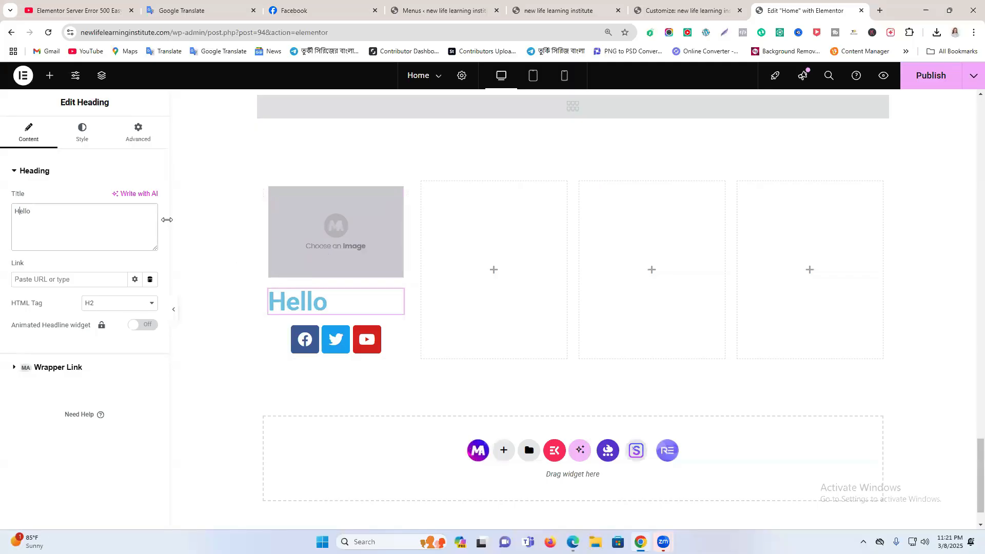
- Set the first column's image to team_15.jpg from the media library
left_click(318, 226)
left_click(60, 224)
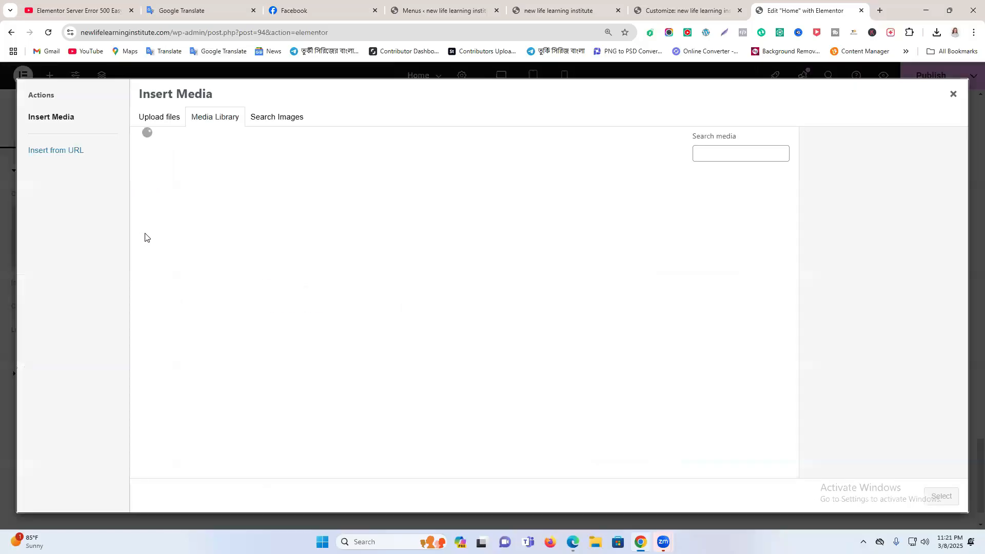
left_click(263, 297)
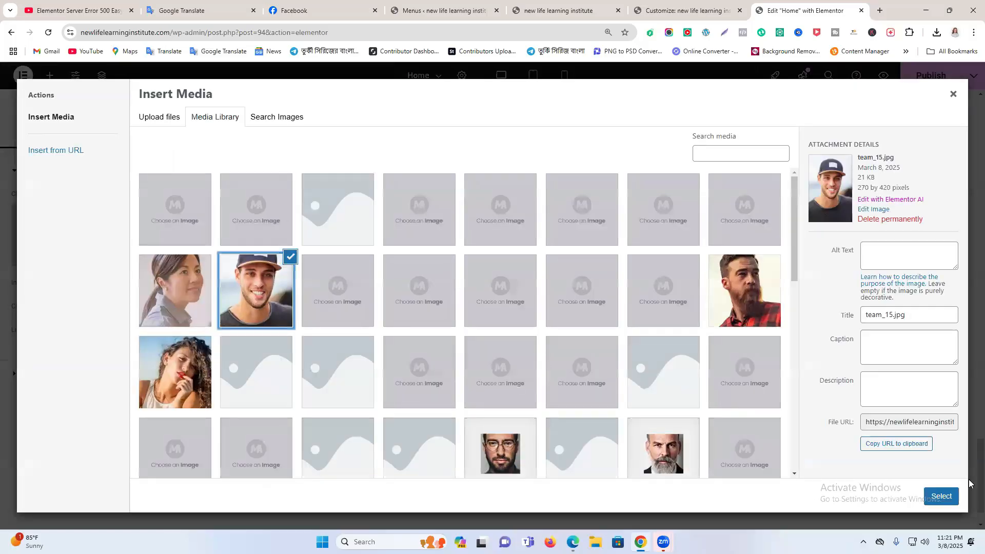
left_click(941, 496)
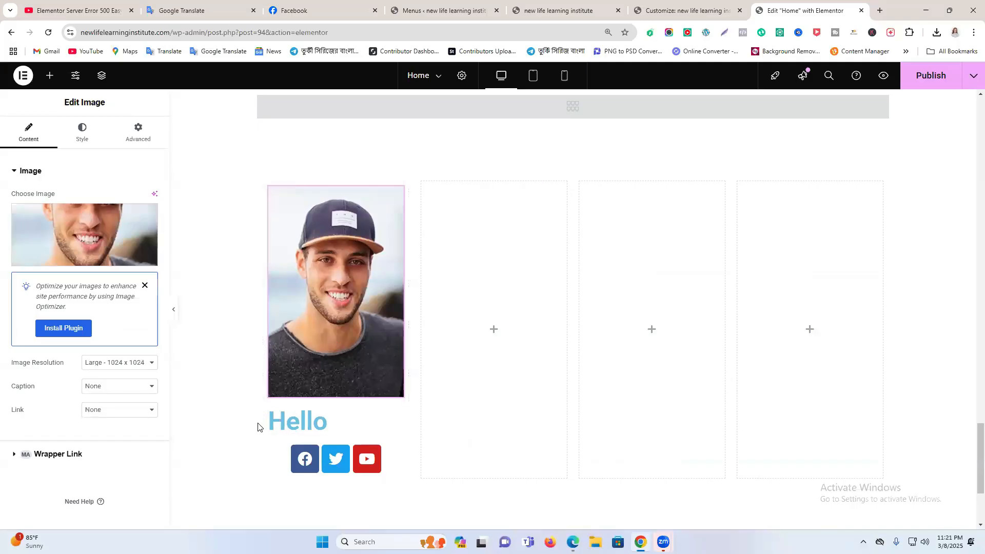
- Change the first column's heading text to the team member's first name and center it
left_click(294, 423)
double_click(60, 219)
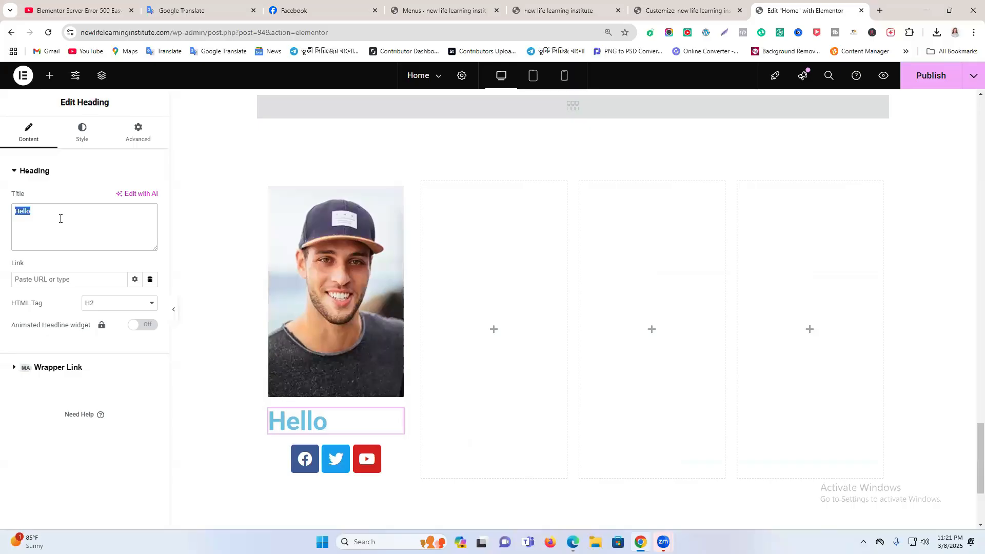
type("Rasel")
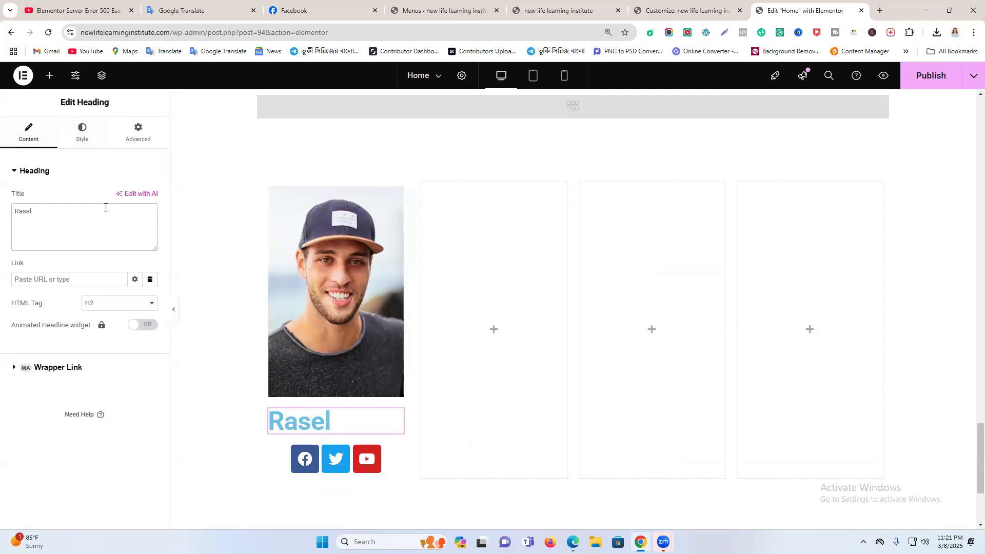
left_click(82, 132)
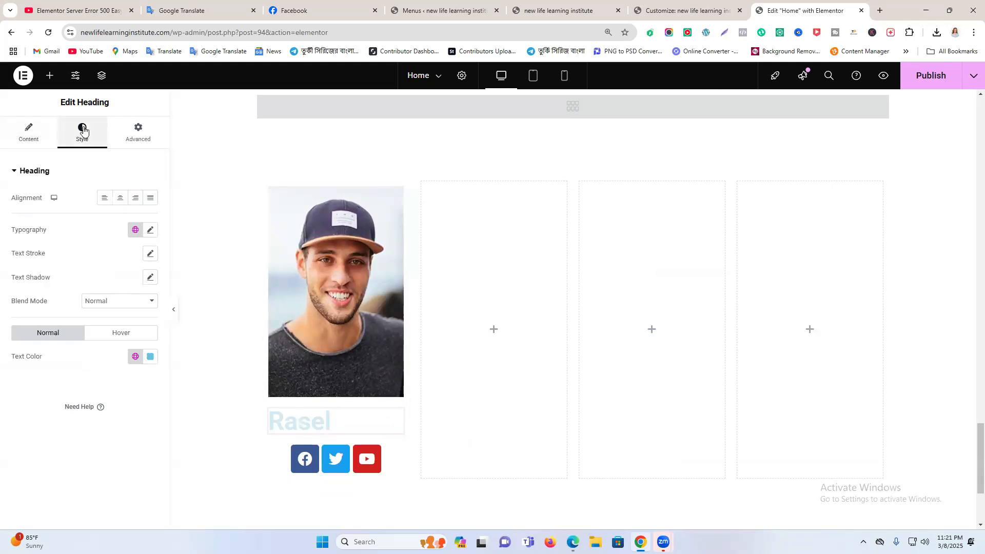
left_click(120, 200)
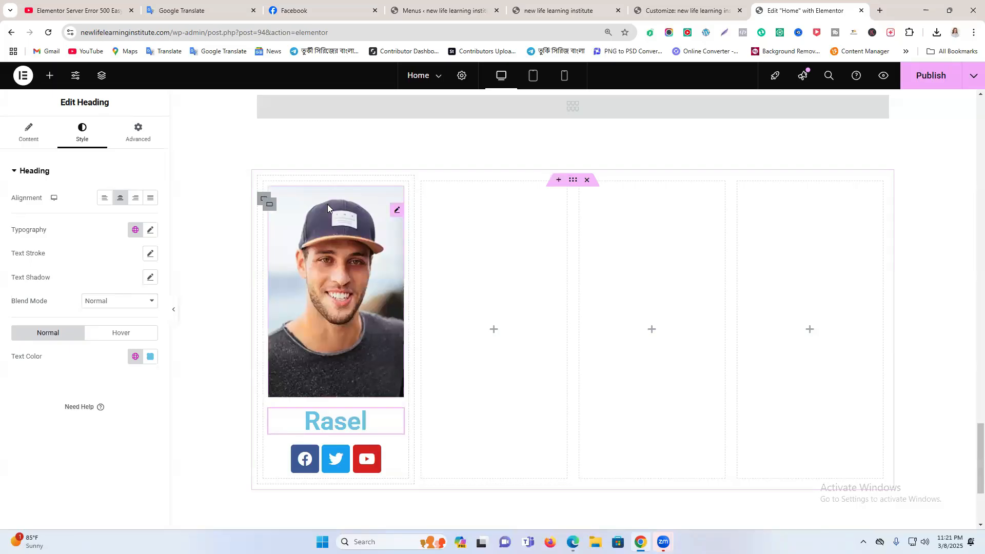
- Duplicate the finished first column three times to make four identical team member cards
right_click(263, 201)
left_click(301, 213)
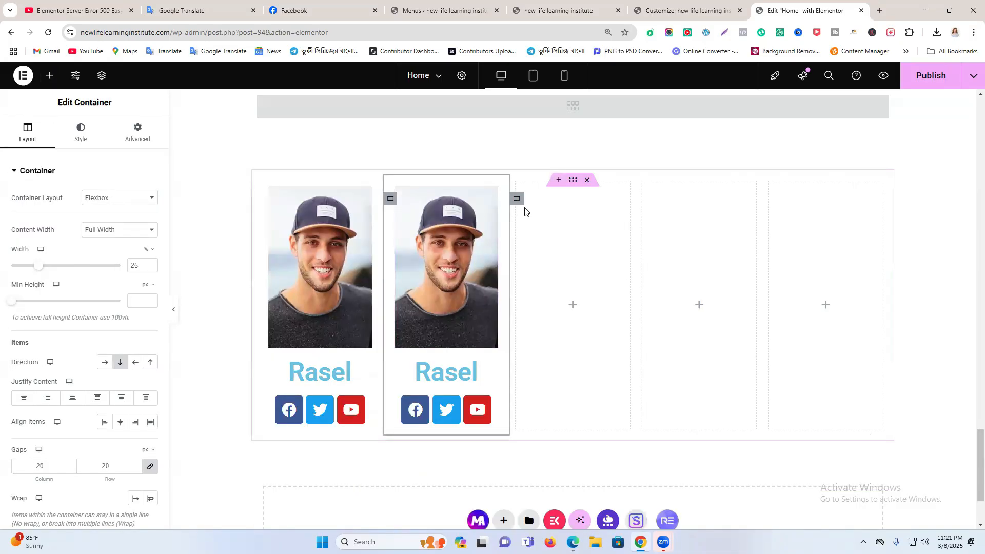
right_click(388, 199)
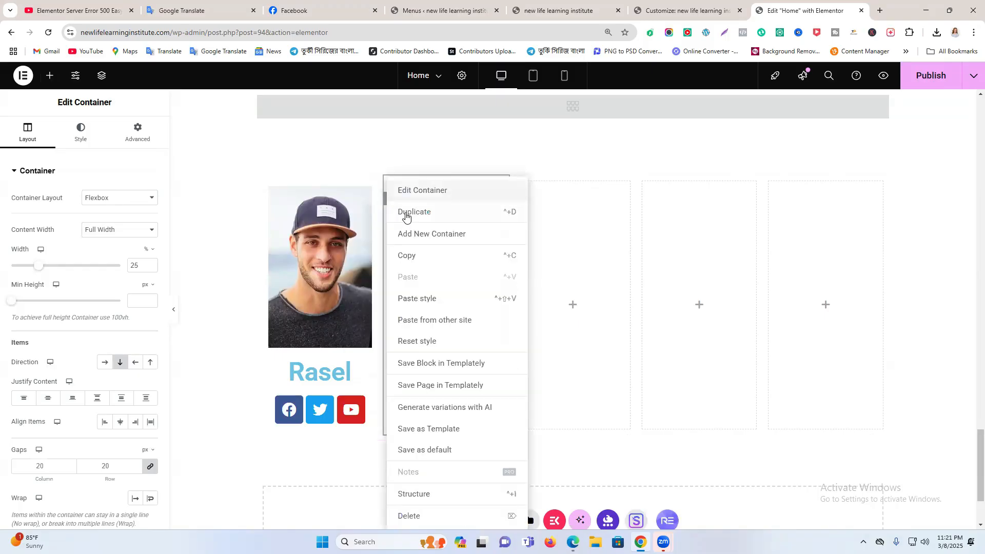
left_click(407, 214)
right_click(471, 198)
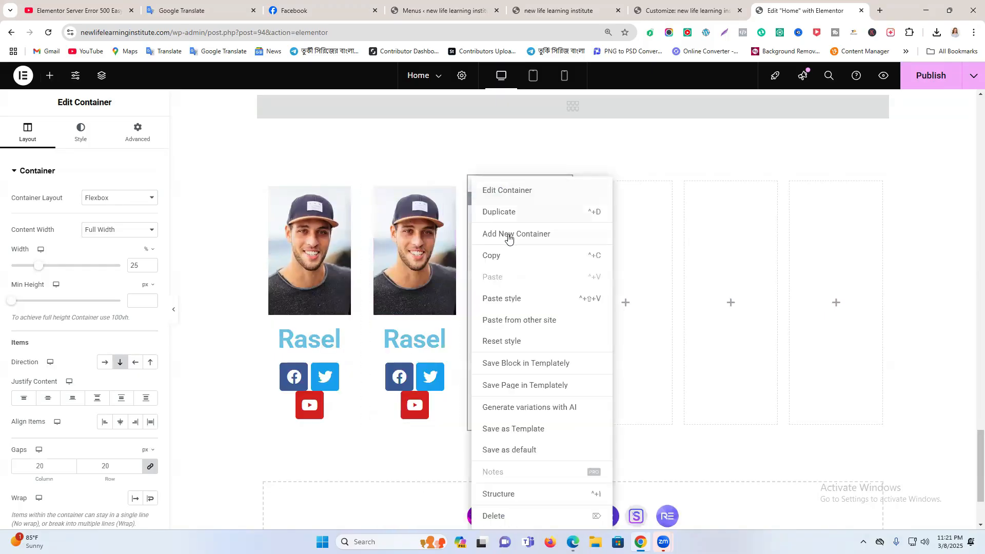
left_click(567, 222)
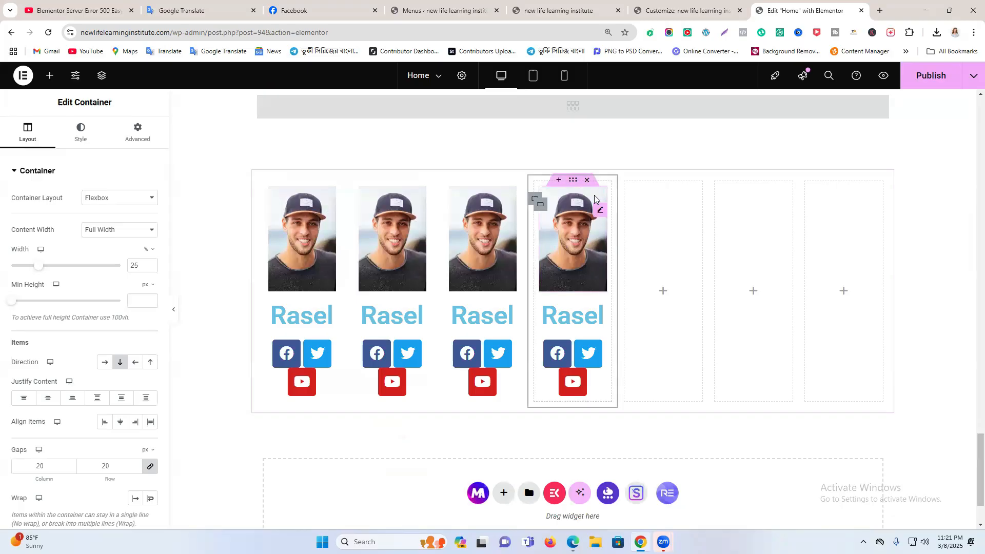
- Delete the three empty columns beside the team member cards
right_click(626, 198)
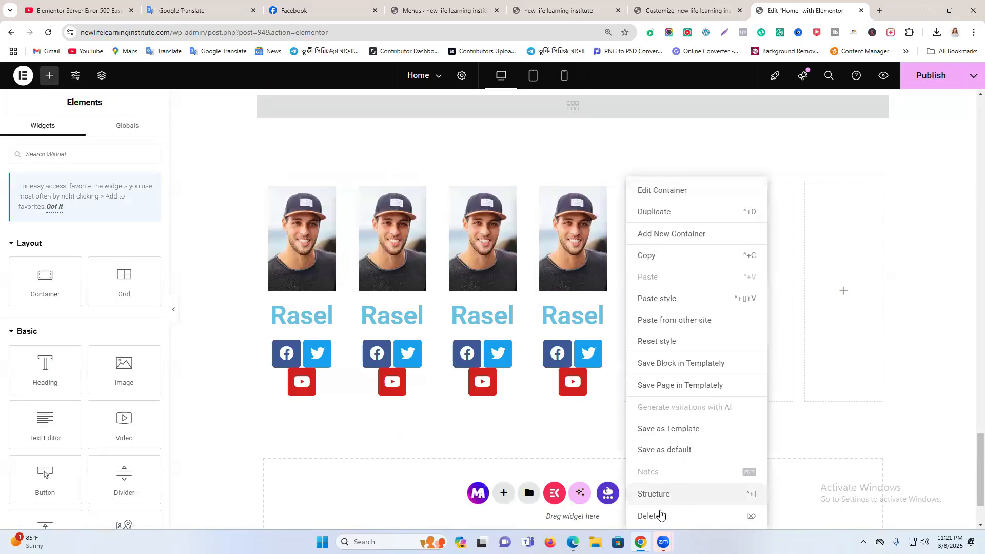
left_click(658, 514)
right_click(686, 199)
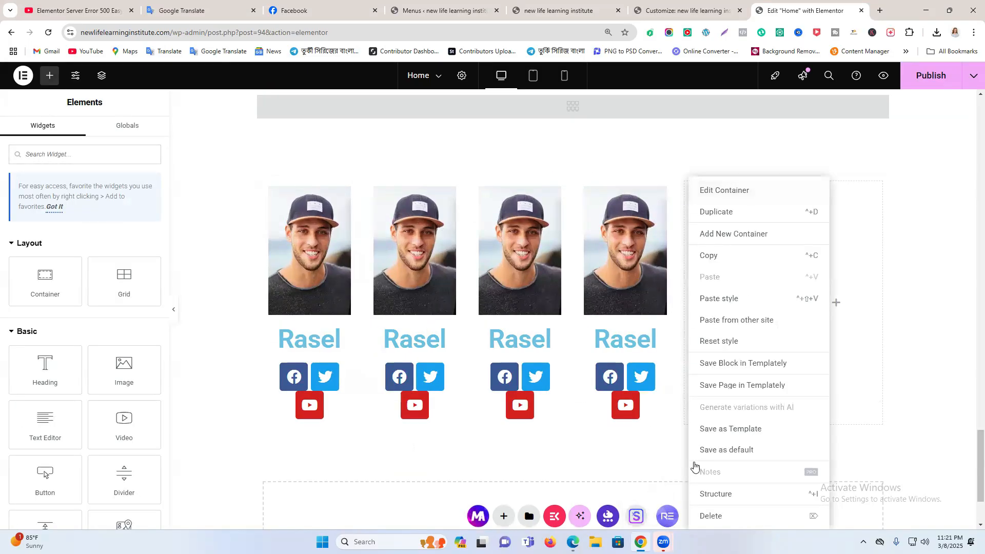
left_click(700, 515)
right_click(772, 199)
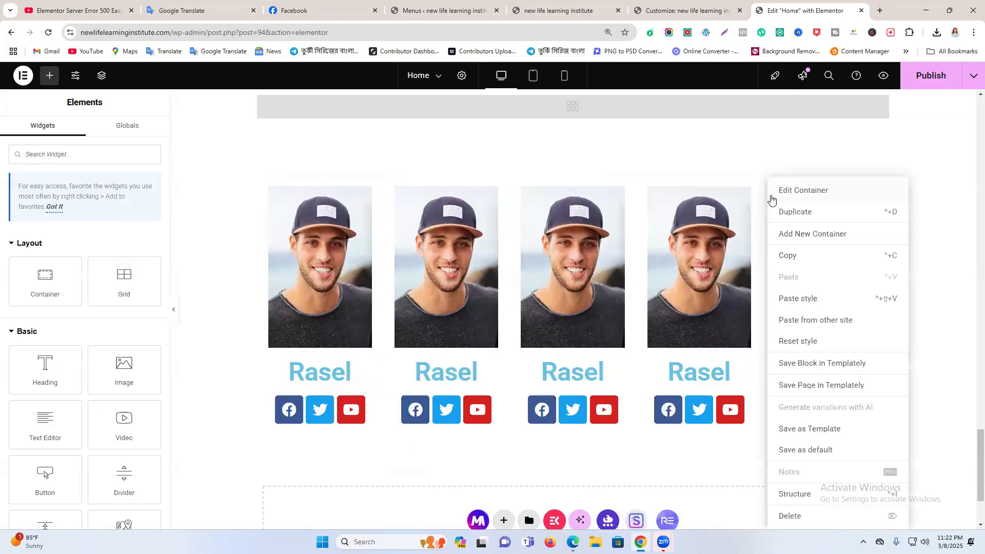
left_click(865, 516)
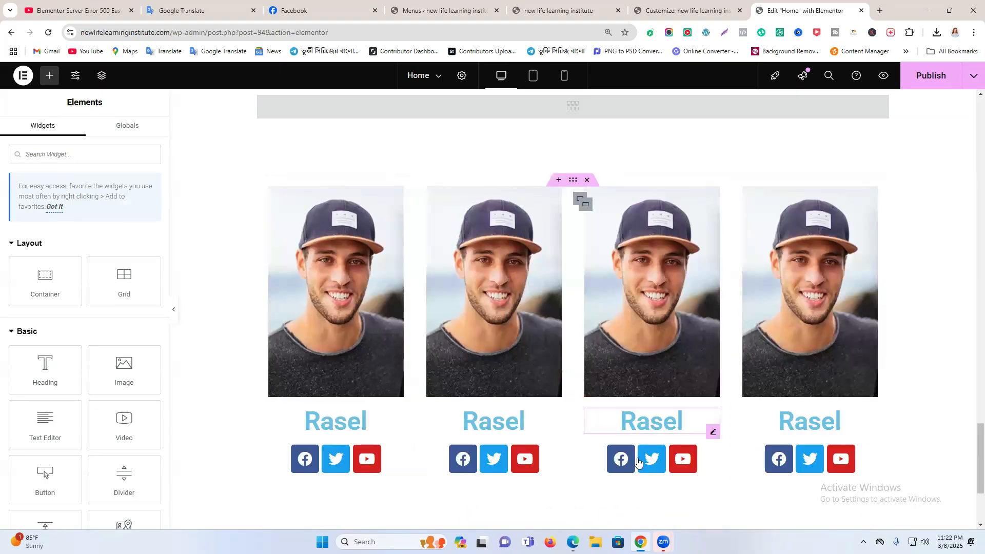
- Change the second team card's image to team_14.jpg from the media library
left_click(517, 254)
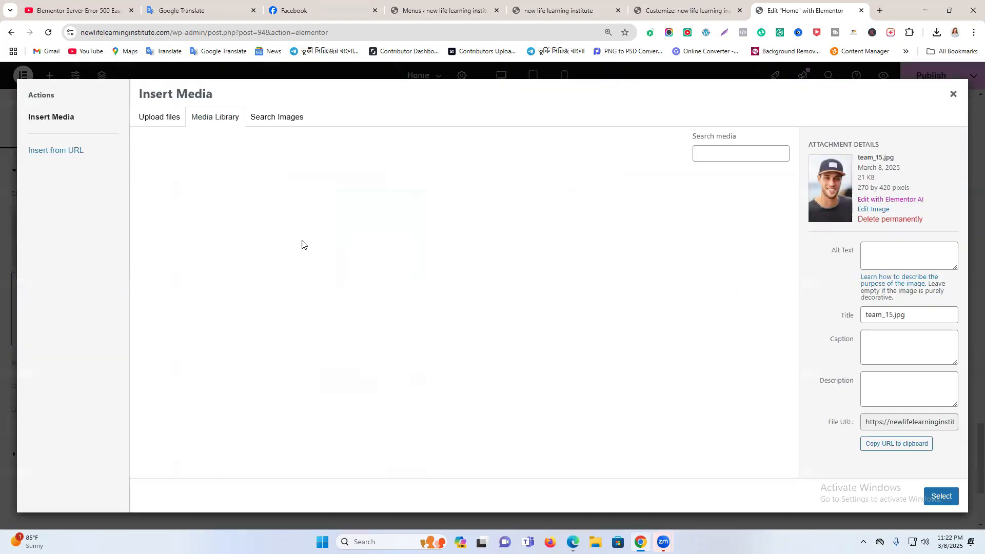
left_click(84, 236)
left_click(178, 305)
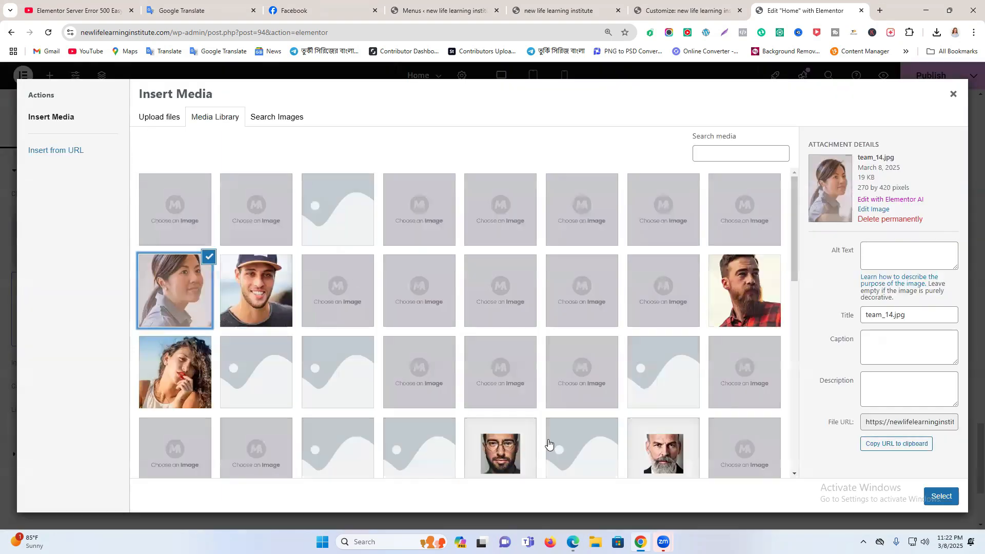
left_click(944, 499)
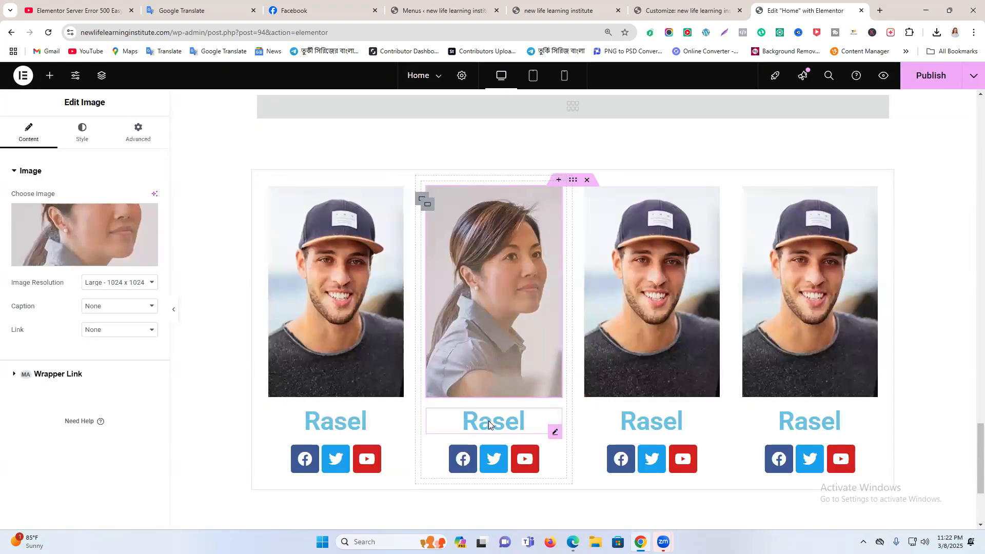
- Review the second card's heading, the whole team section and the Home page sections above it
left_click(489, 421)
scroll(477, 367, "down", 2)
scroll(531, 364, "up", 3)
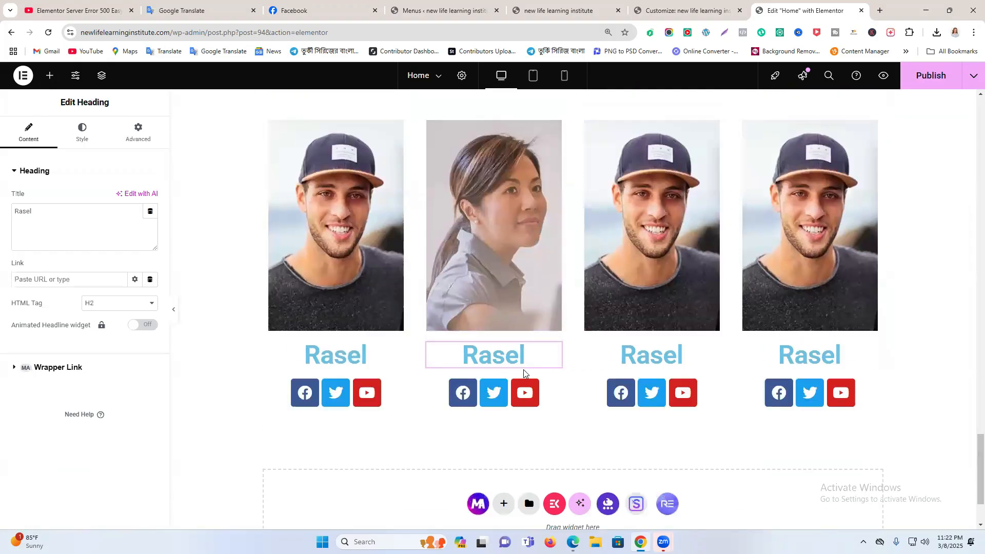
scroll(530, 365, "down", 4)
scroll(672, 272, "up", 2)
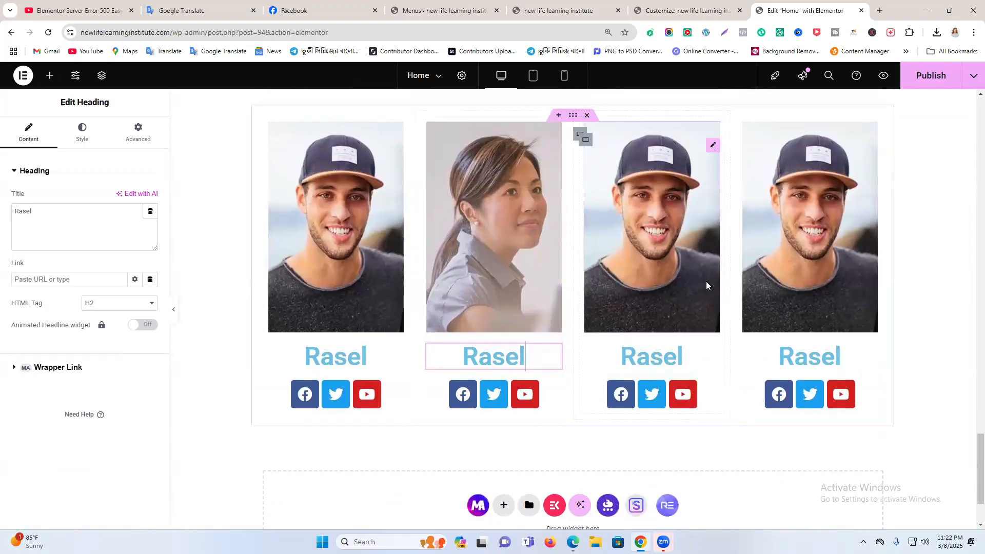
scroll(707, 281, "up", 4)
scroll(707, 268, "down", 4)
scroll(666, 351, "down", 2)
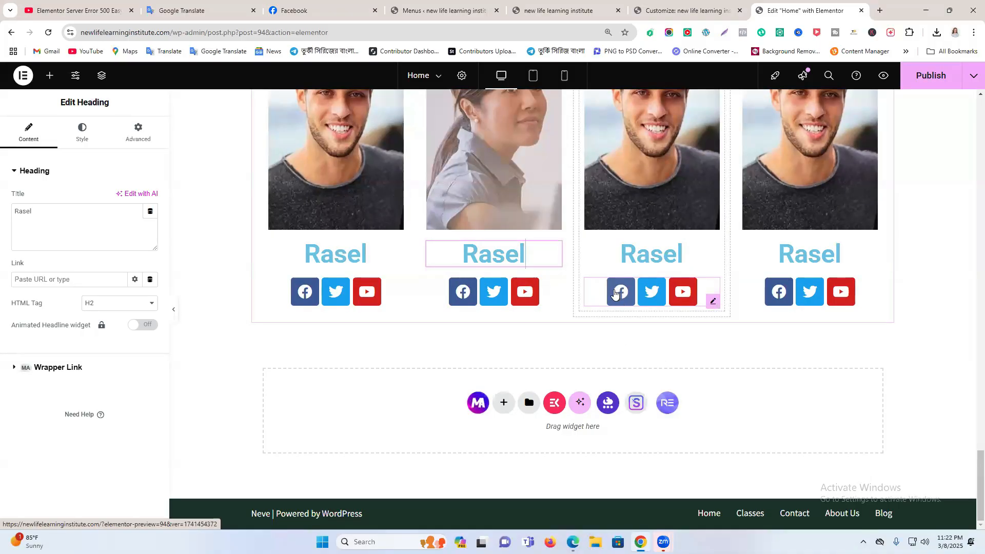
scroll(595, 298, "up", 1)
scroll(478, 285, "up", 3)
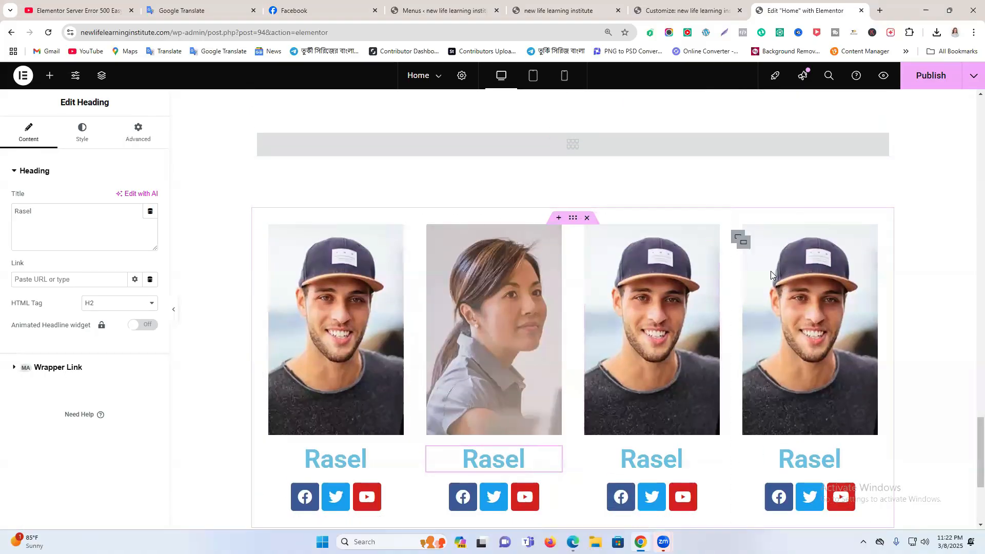
scroll(570, 231, "up", 1)
scroll(667, 298, "up", 15)
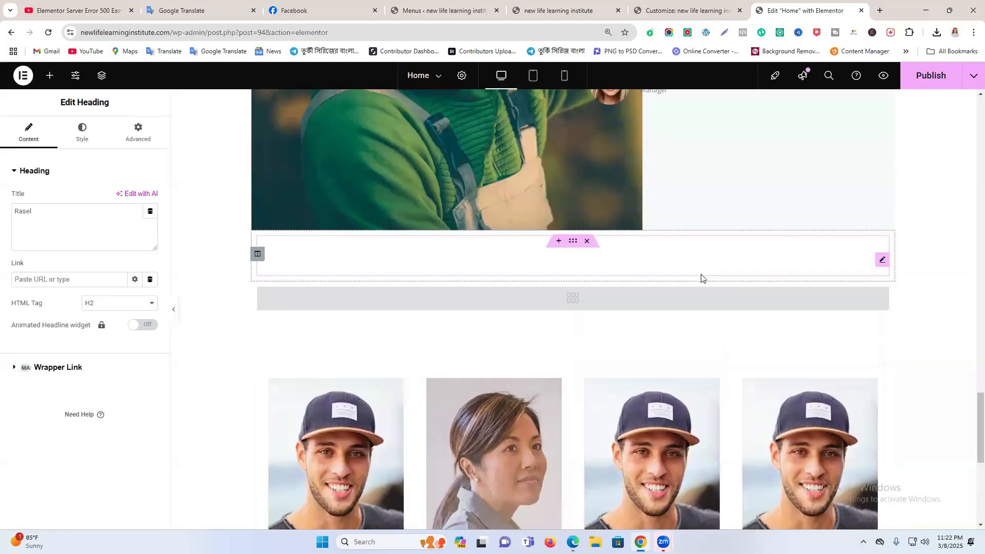
scroll(662, 322, "up", 9)
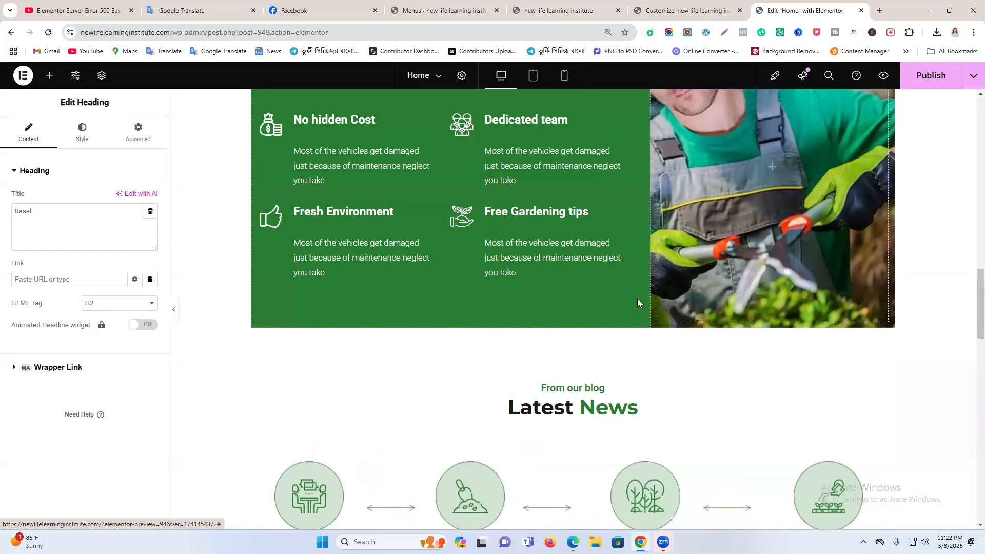
scroll(615, 292, "down", 12)
scroll(616, 329, "down", 10)
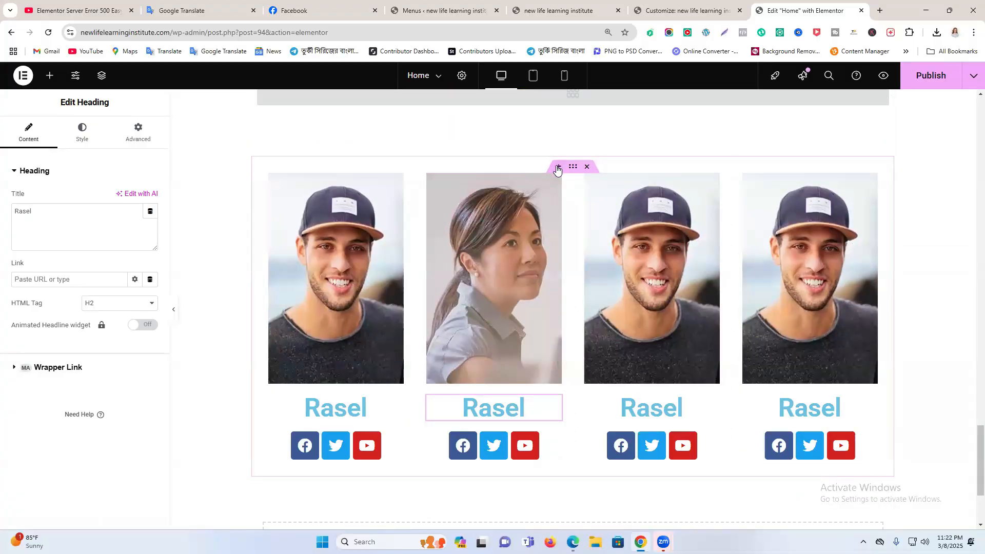
- Insert the ElementsKit medical home page template with the doctor appointment banner above the four-card team section
left_click(557, 169)
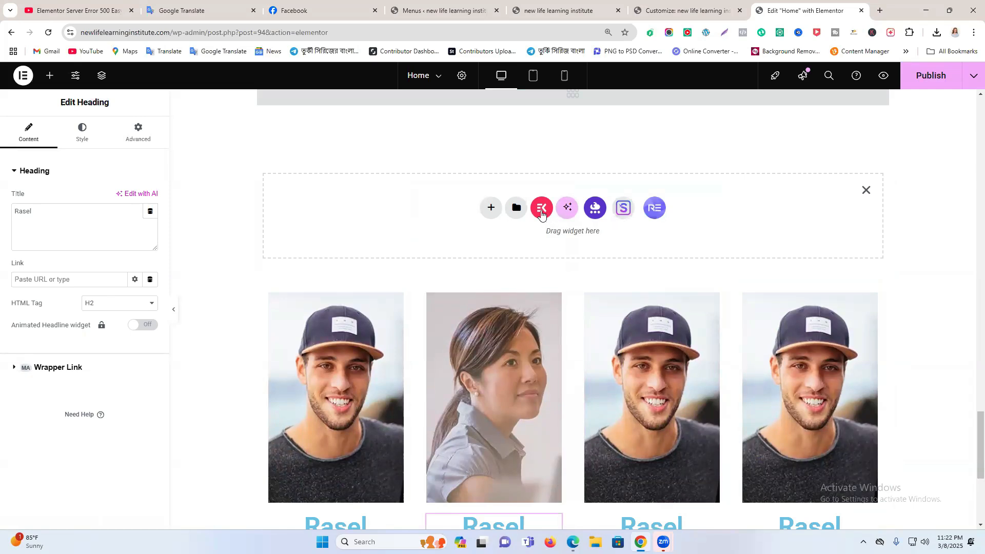
left_click(542, 211)
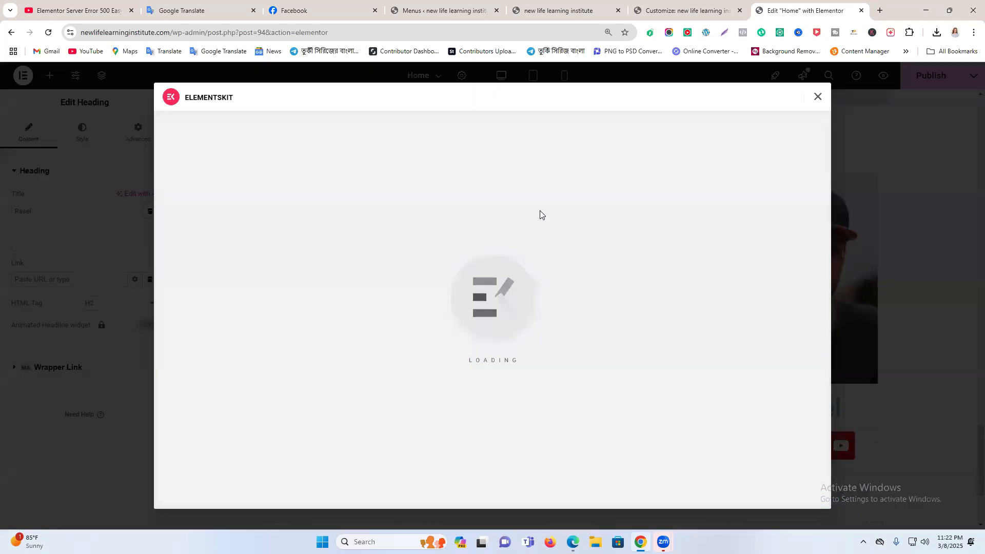
scroll(513, 308, "down", 4)
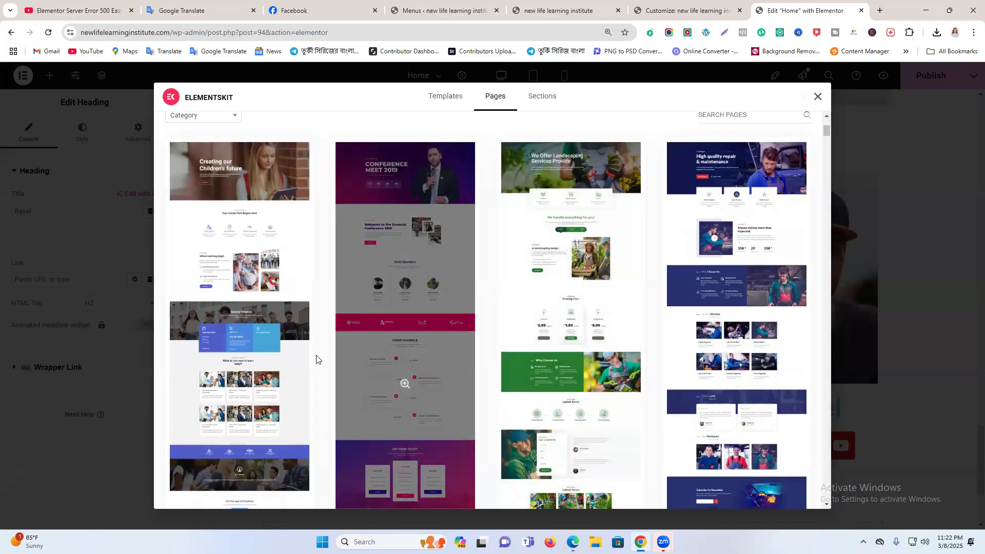
scroll(718, 328, "down", 4)
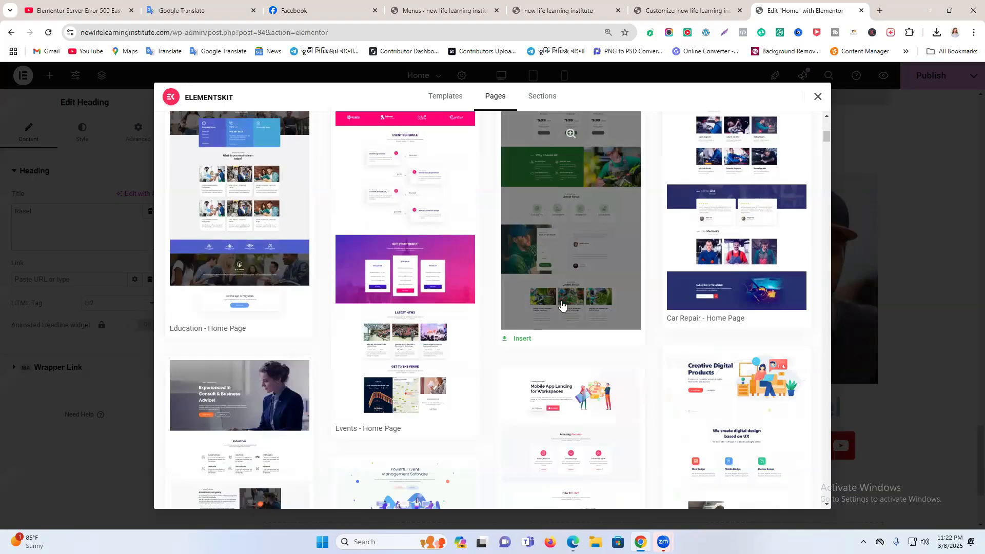
scroll(562, 305, "down", 6)
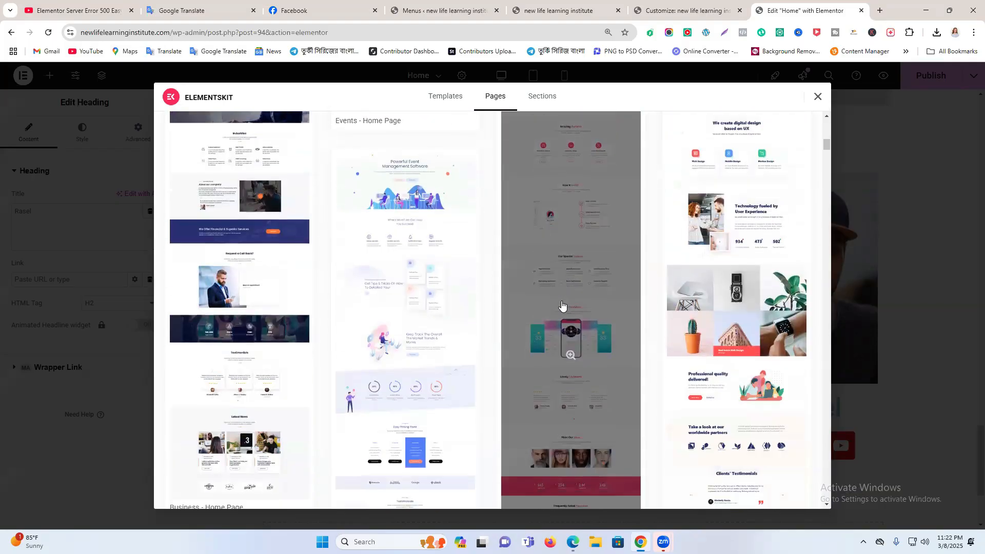
scroll(580, 396, "down", 1)
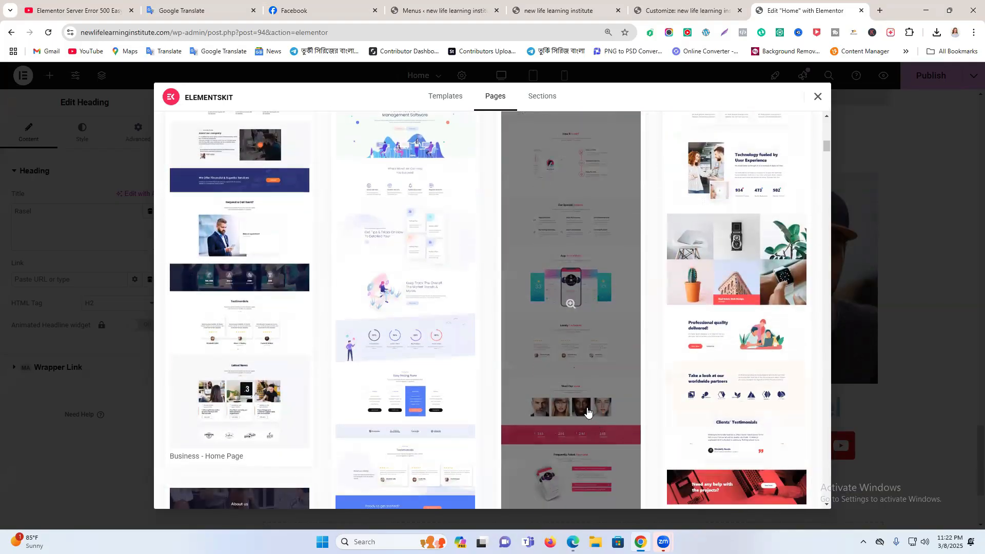
scroll(588, 410, "down", 7)
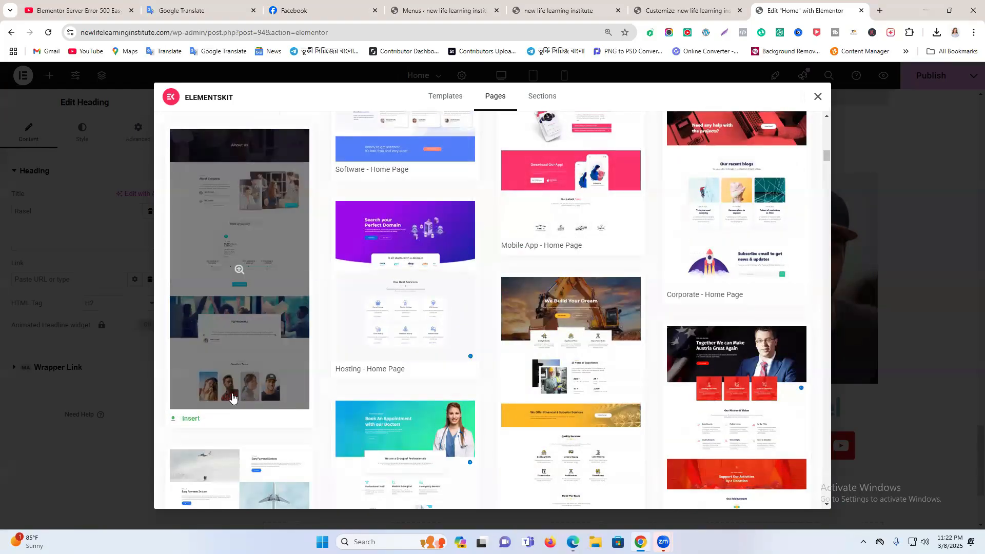
scroll(390, 351, "down", 1)
scroll(385, 351, "down", 4)
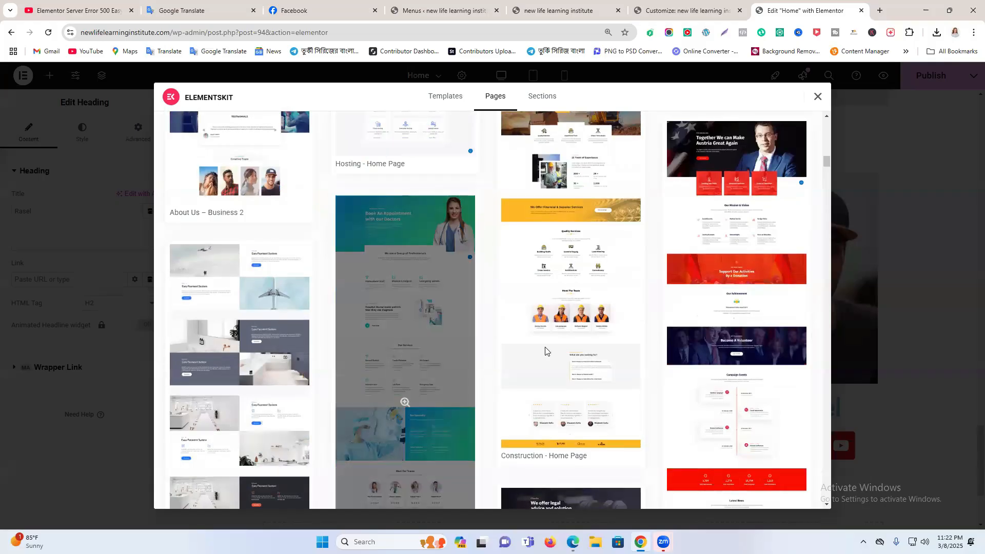
scroll(591, 315, "down", 2)
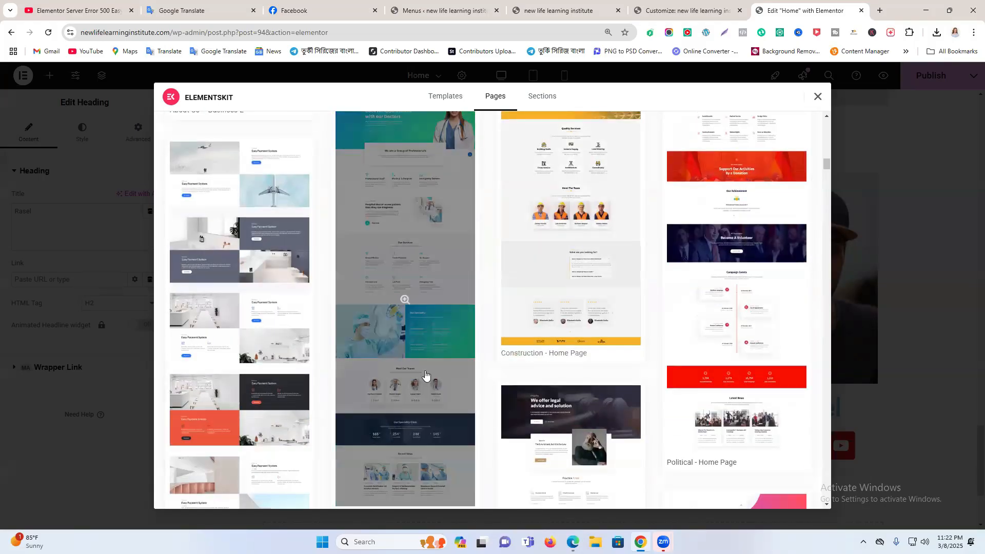
scroll(408, 366, "down", 1)
left_click(359, 468)
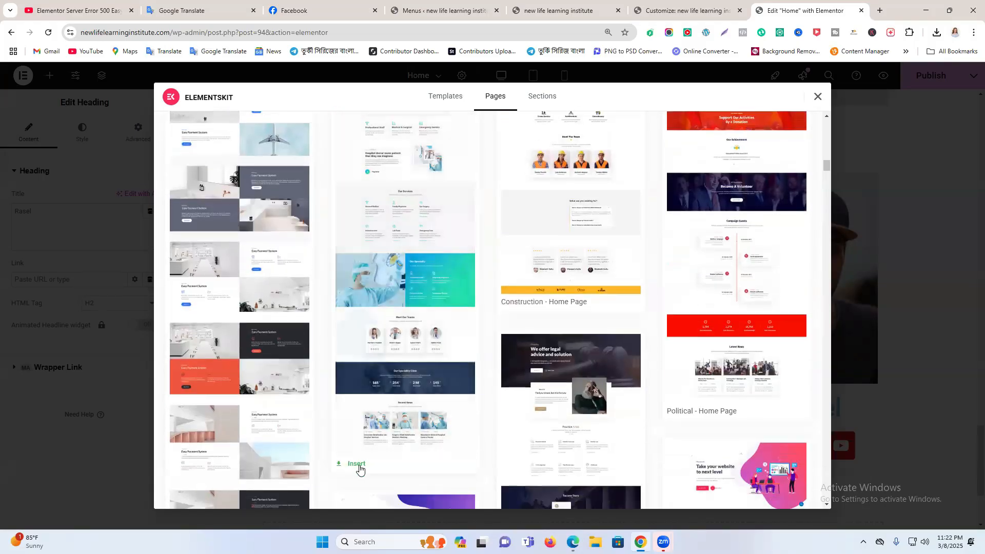
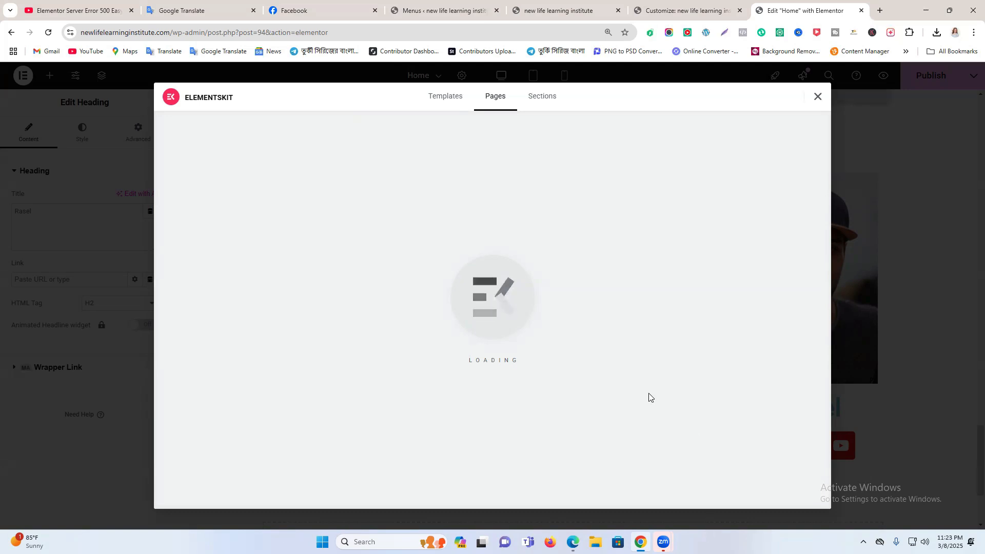
key("Escape")
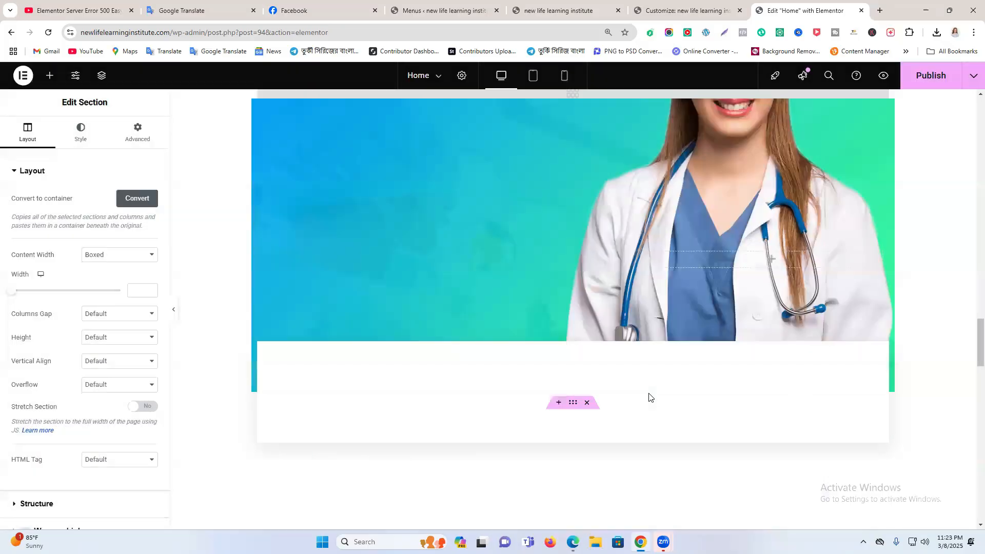
- Delete the template's appointment banner, the "We are a Group of Professionals" section and the empty section above the service highlights
scroll(735, 346, "up", 8)
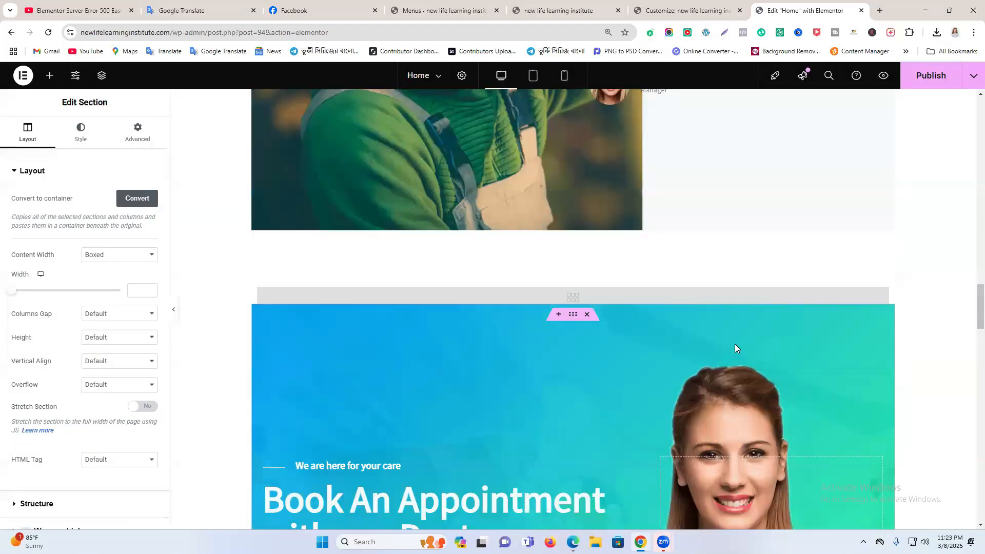
left_click(587, 314)
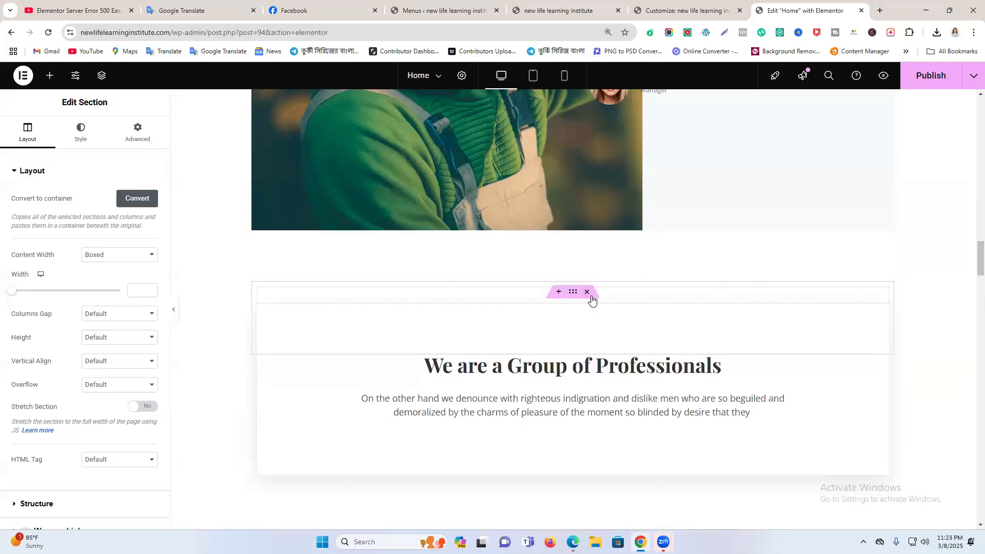
left_click(587, 292)
left_click(580, 242)
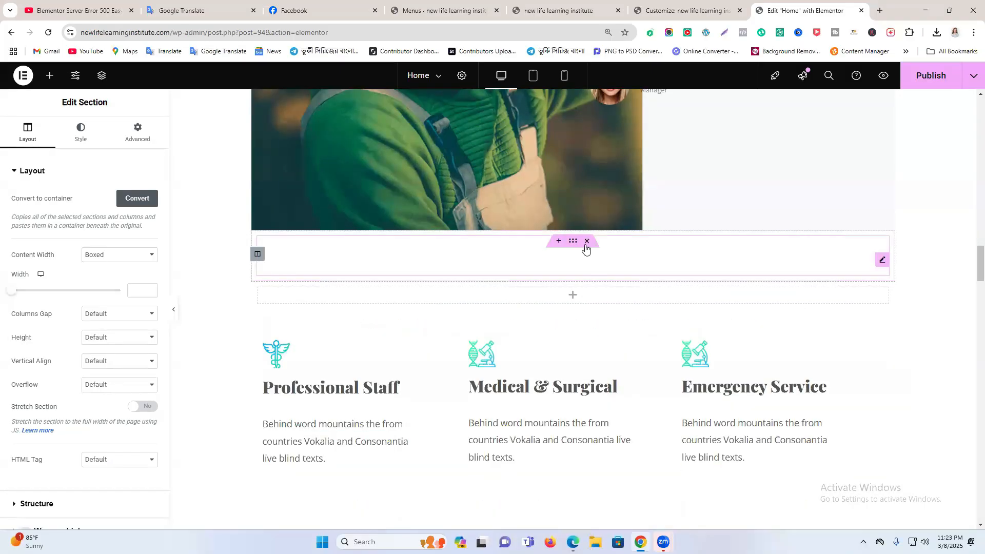
- Delete the template's service highlights, About us, Our Services and Our Specialty sections above Meet Our Teams
scroll(590, 250, "down", 5)
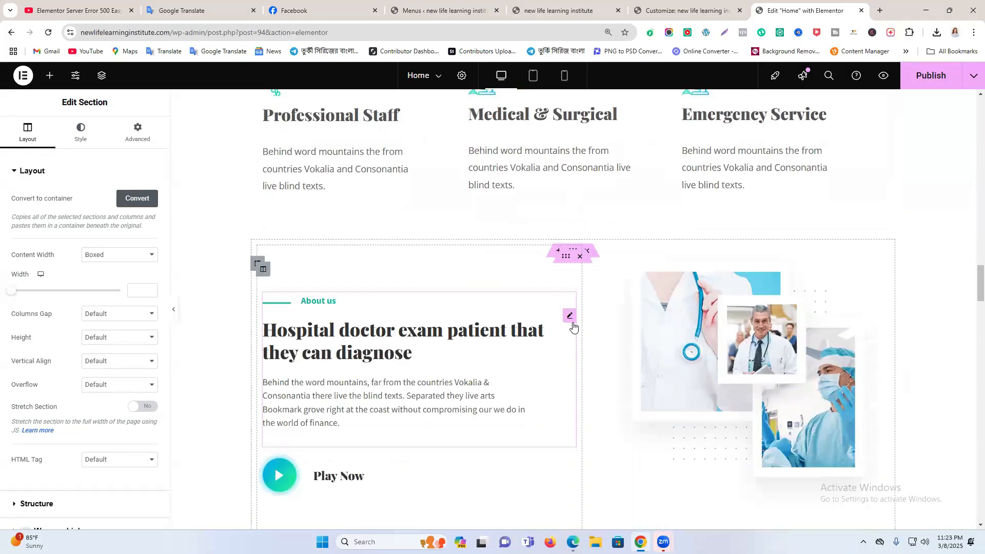
scroll(575, 319, "up", 4)
left_click(587, 190)
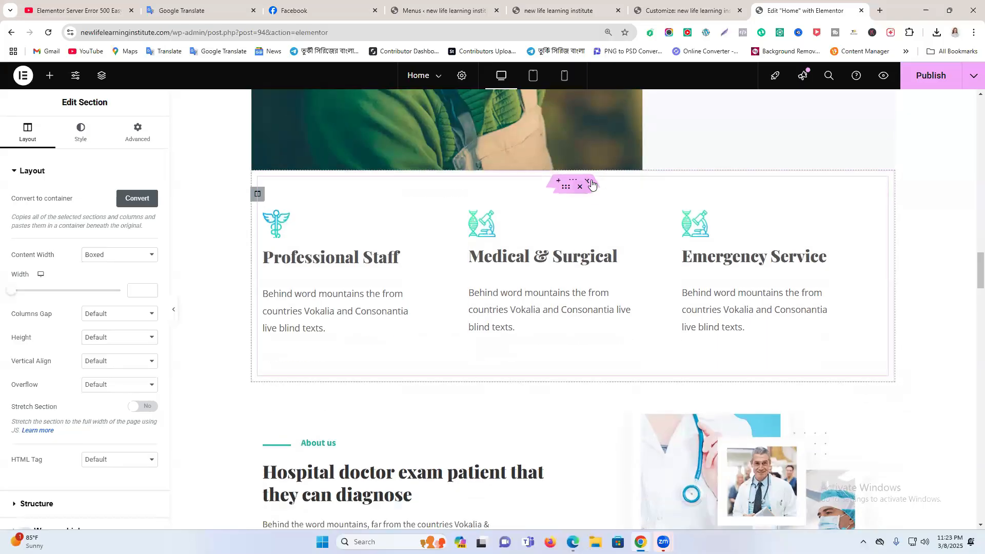
left_click(587, 190)
left_click(587, 190)
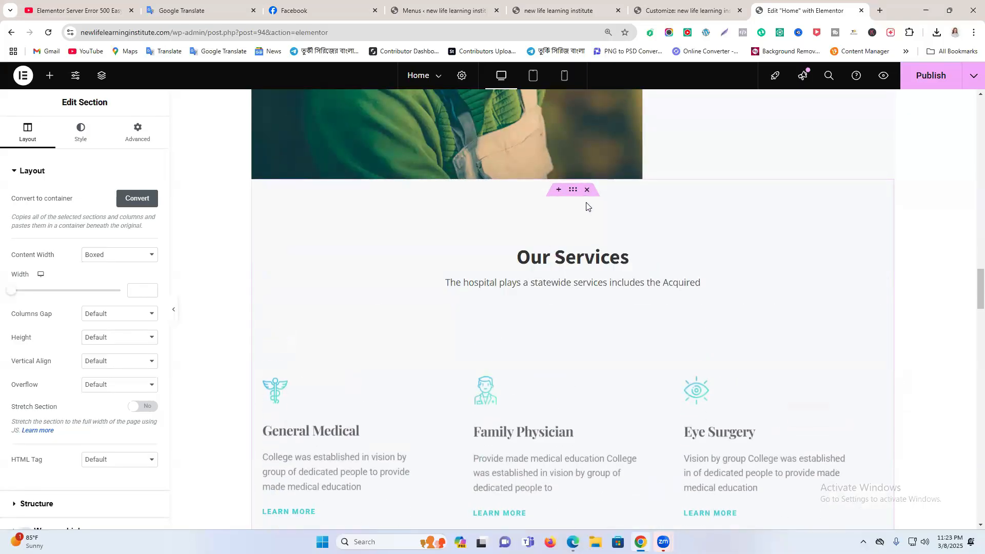
left_click(587, 189)
scroll(585, 216, "down", 3)
scroll(603, 293, "up", 5)
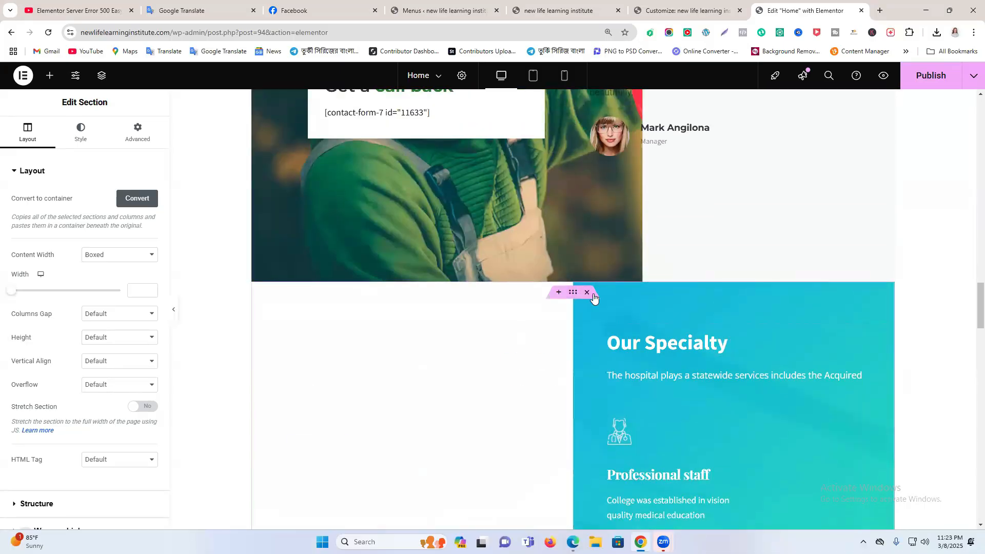
left_click(588, 288)
- Delete the Our Speciality Clinic section and the remaining template section below Meet Our Teams
scroll(591, 308, "down", 3)
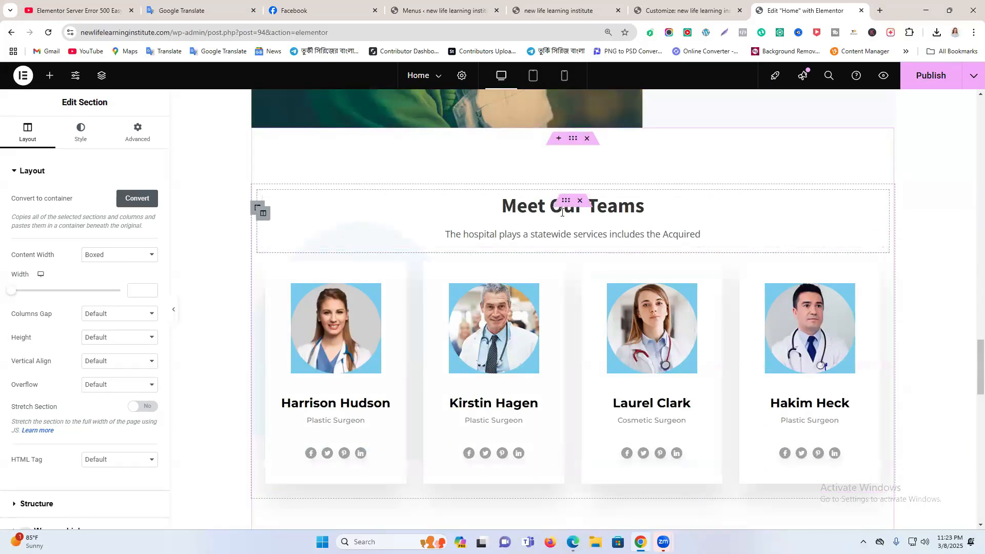
scroll(616, 339, "down", 3)
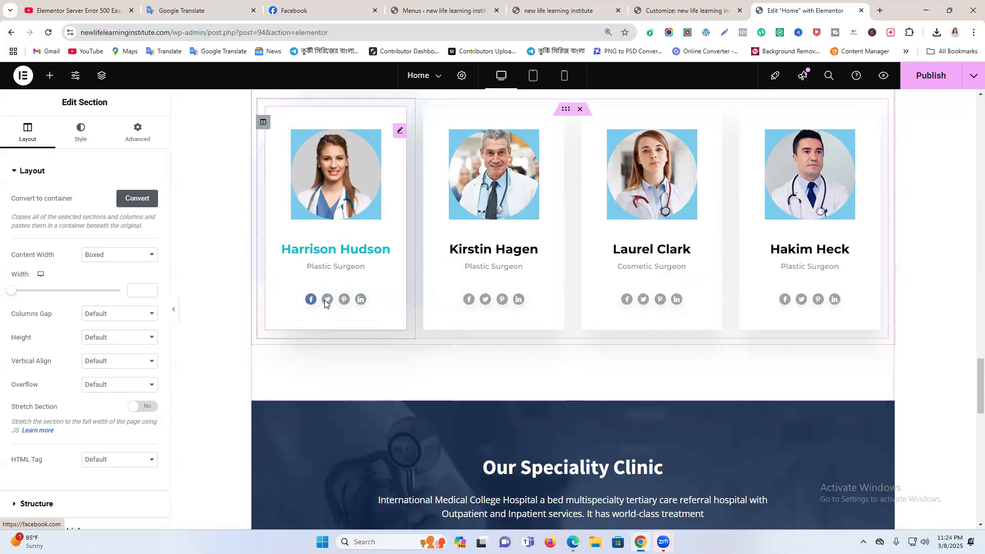
scroll(587, 318, "down", 2)
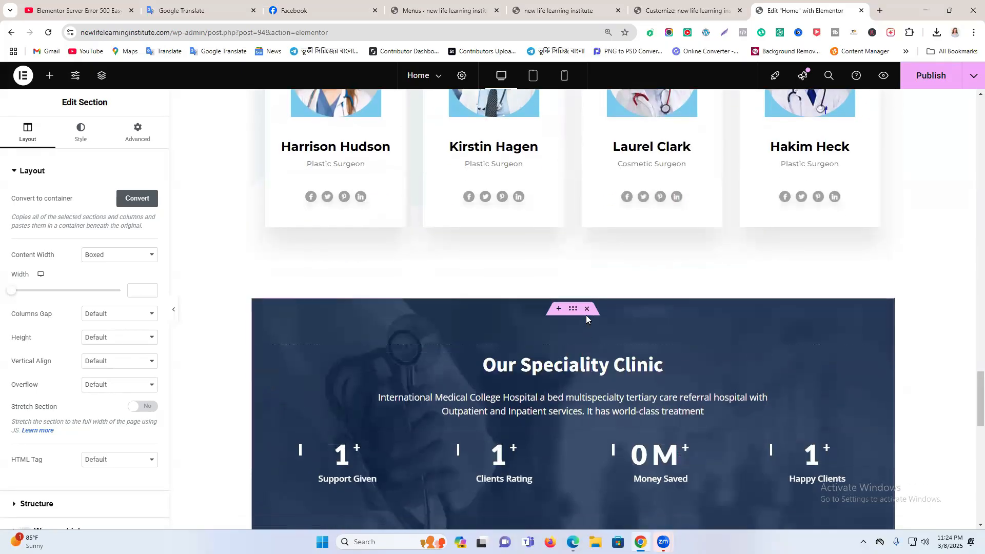
left_click(587, 310)
left_click(587, 311)
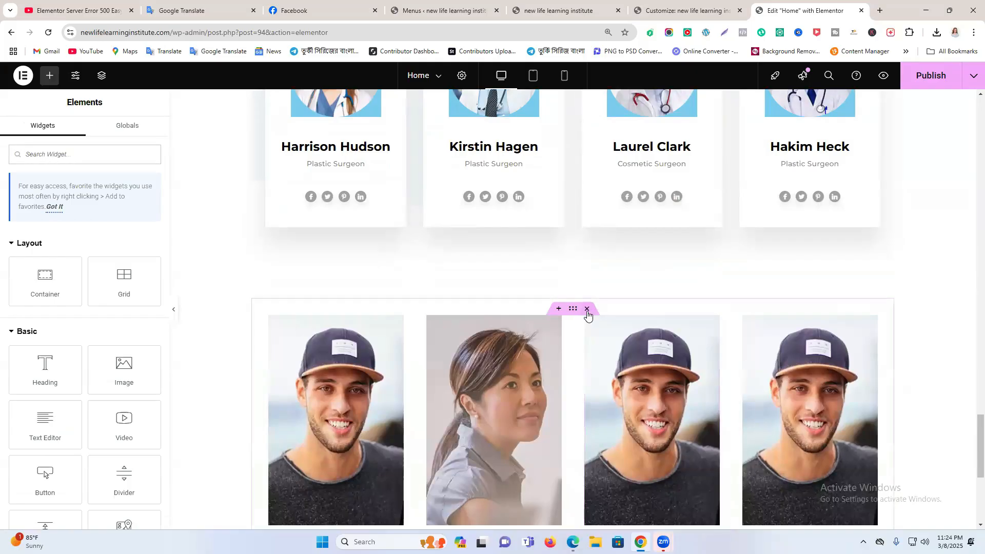
- Check the Meet Our Teams section against the sections around it and publish the Home page
scroll(636, 354, "down", 3)
scroll(718, 385, "up", 8)
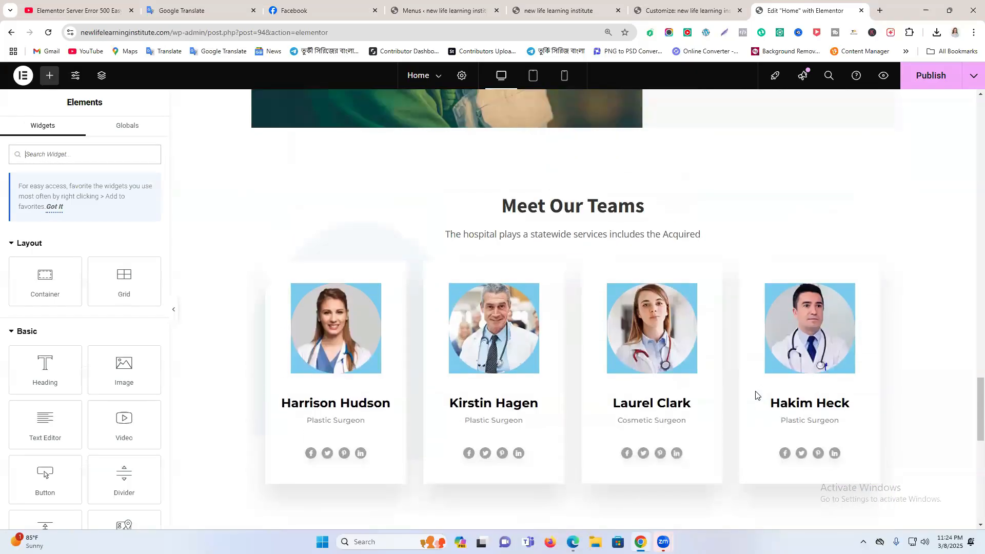
left_click(930, 77)
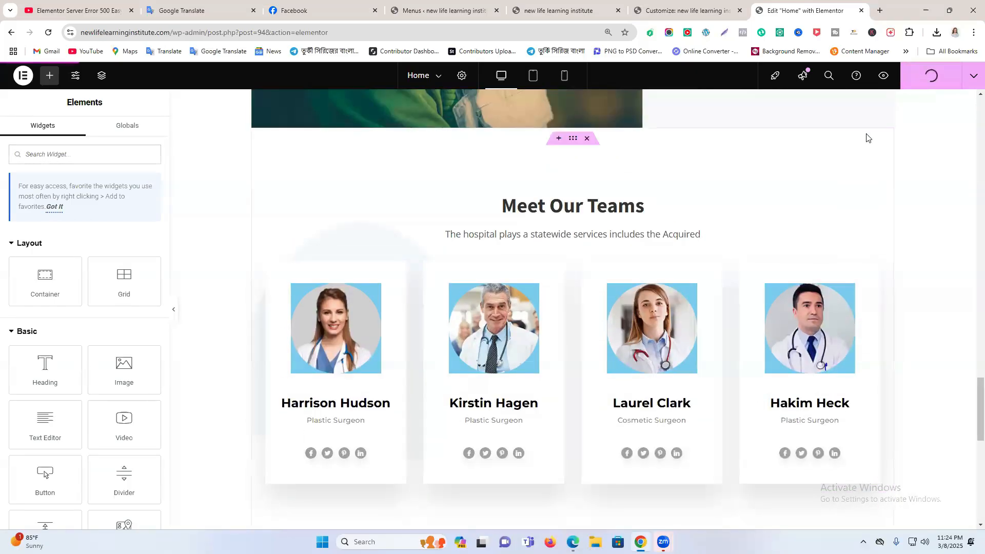
- Replace the first Meet Our Teams member's image with the photo of the man in a cap from the media library
scroll(775, 236, "down", 3)
left_click(354, 185)
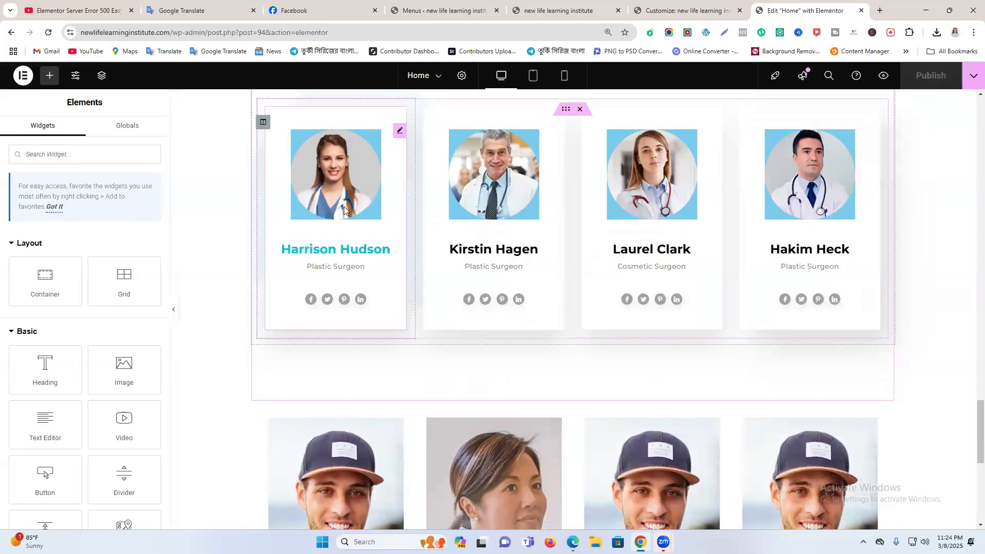
left_click(112, 272)
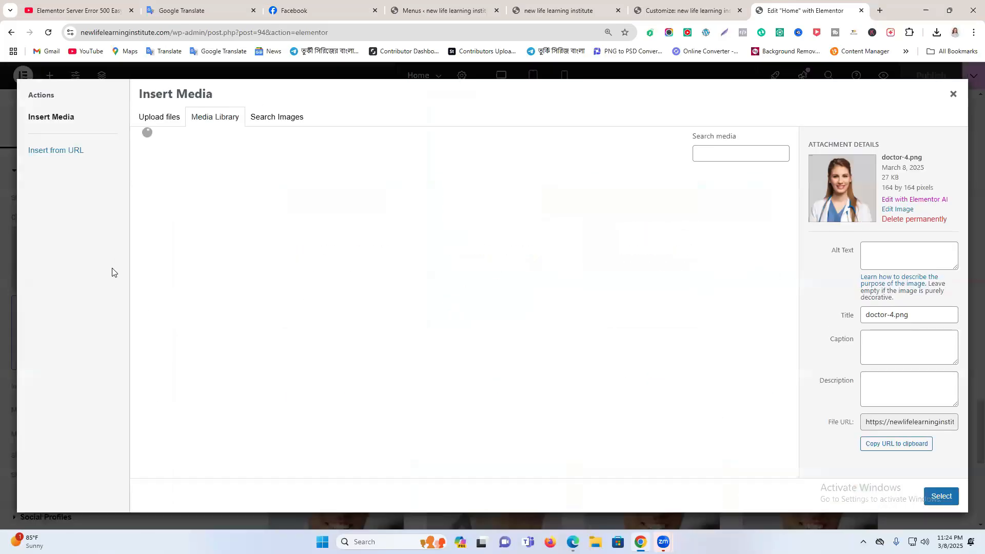
scroll(336, 436, "down", 10)
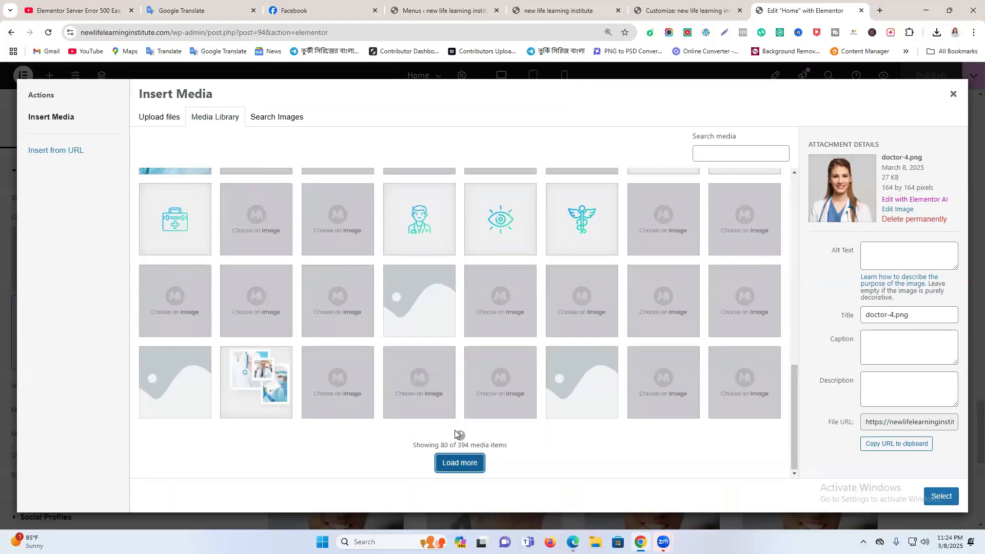
scroll(453, 433, "down", 8)
scroll(357, 412, "down", 3)
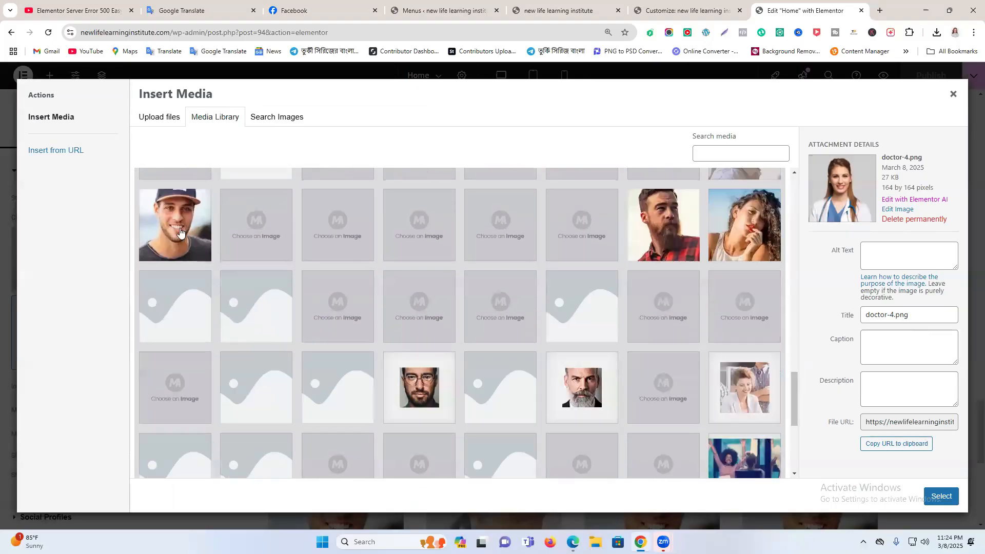
left_click(177, 229)
left_click(950, 501)
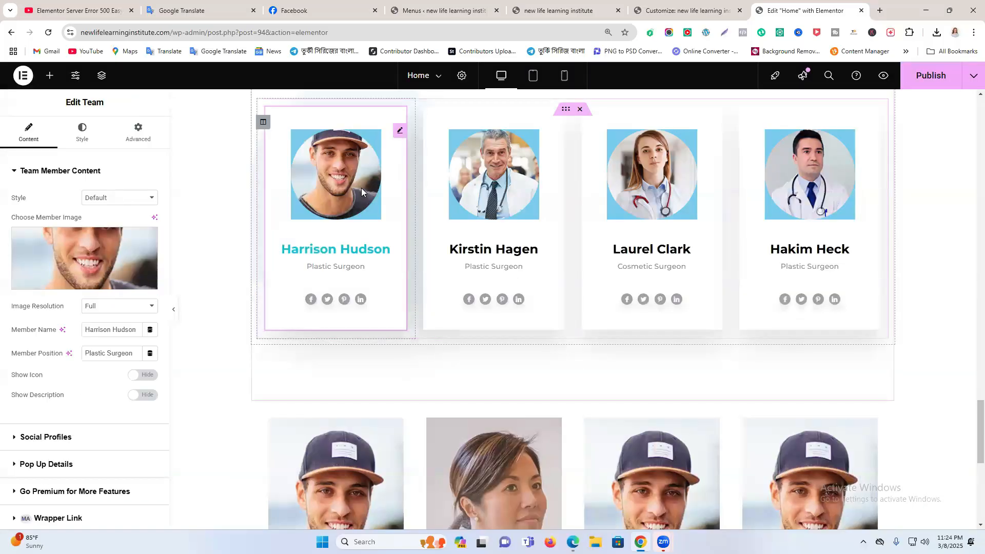
- Try clearing the bottom margin of the first team member's image in its style settings, and set it back to 25 px
left_click(72, 148)
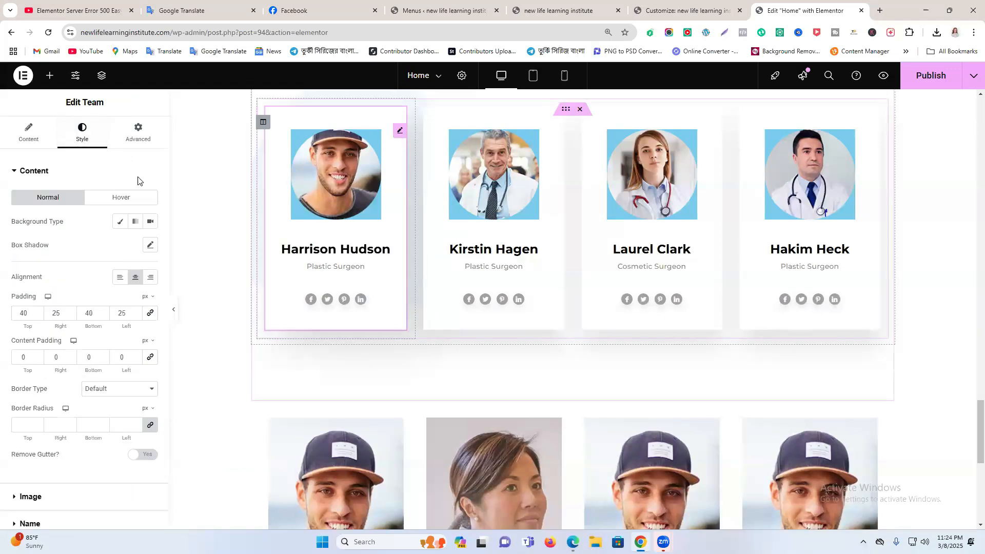
scroll(95, 327, "down", 2)
scroll(95, 327, "down", 1)
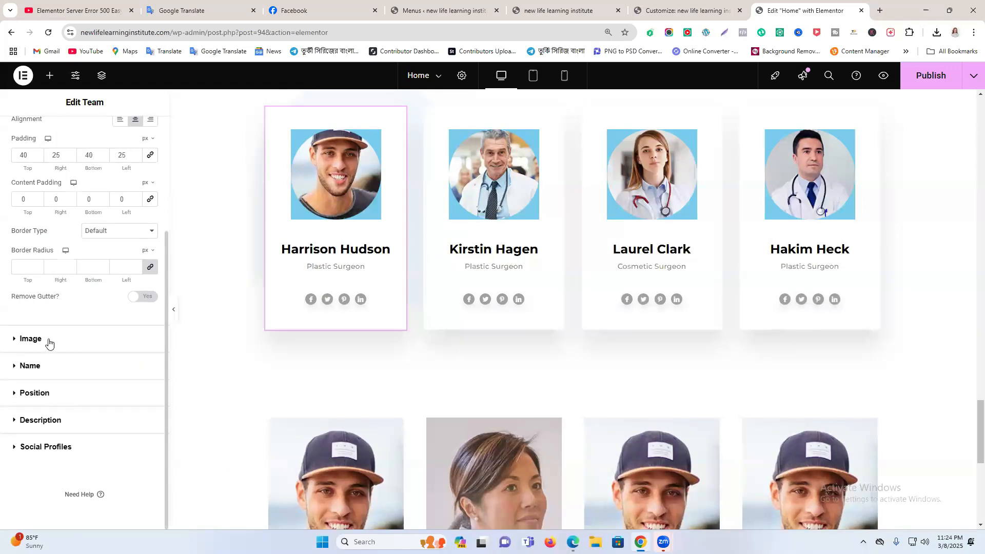
left_click(73, 345)
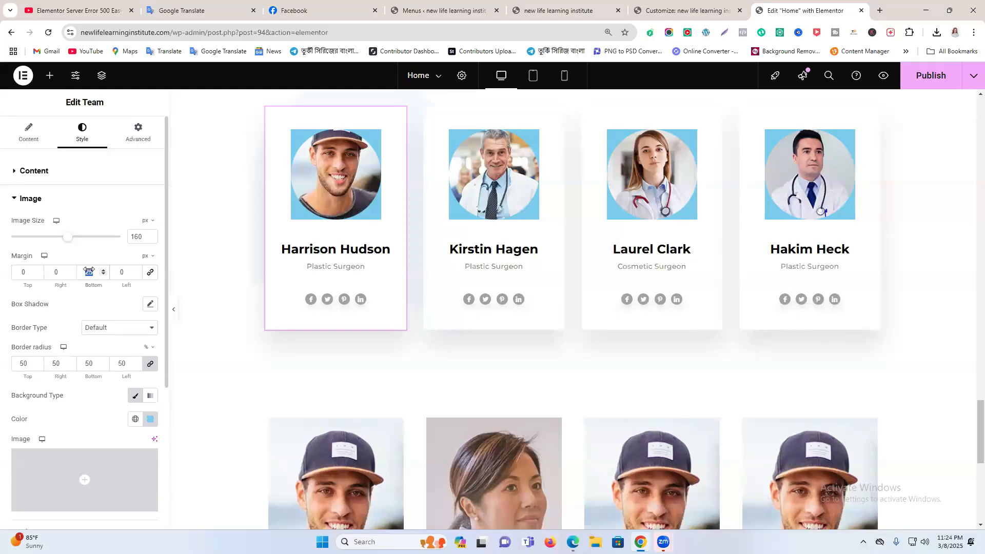
key("BackSpace")
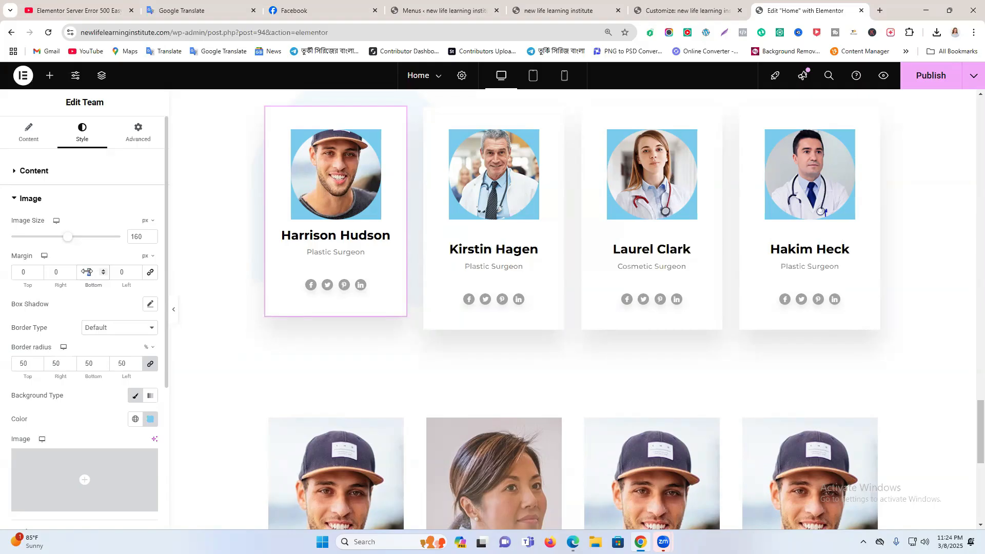
type("27")
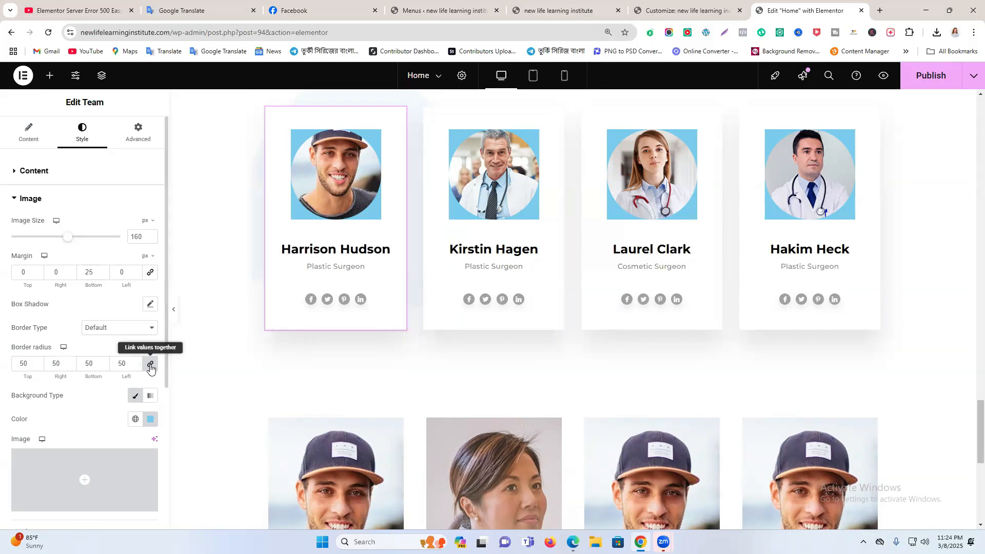
- Link the border radius values of the first Meet Our Teams member's image and set all four to 0%
left_click(119, 365)
double_click(120, 364)
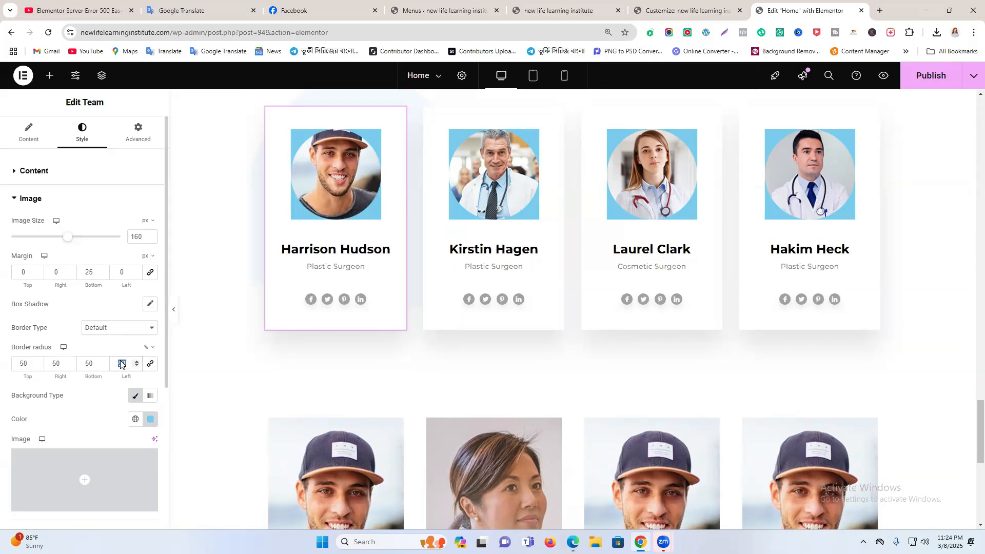
key("BackSpace")
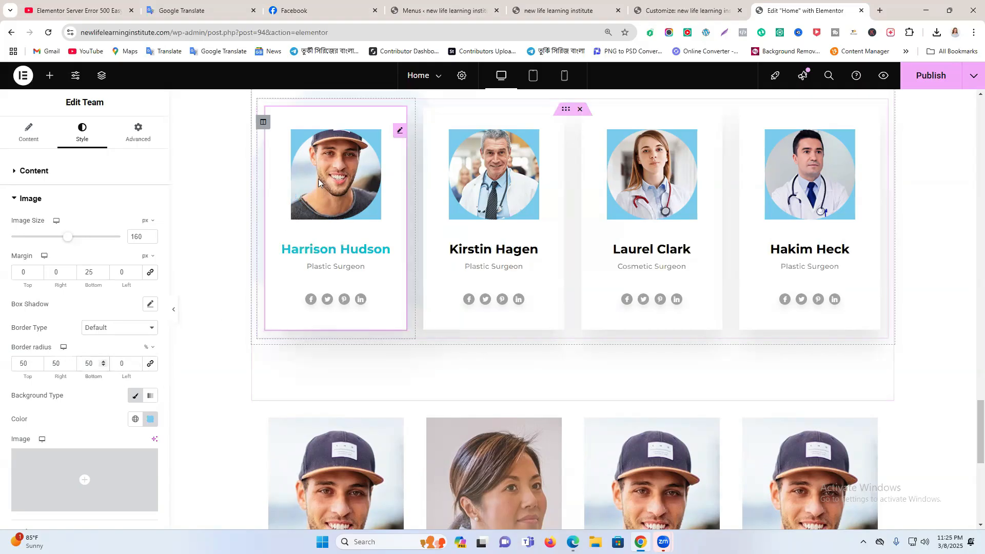
left_click(150, 364)
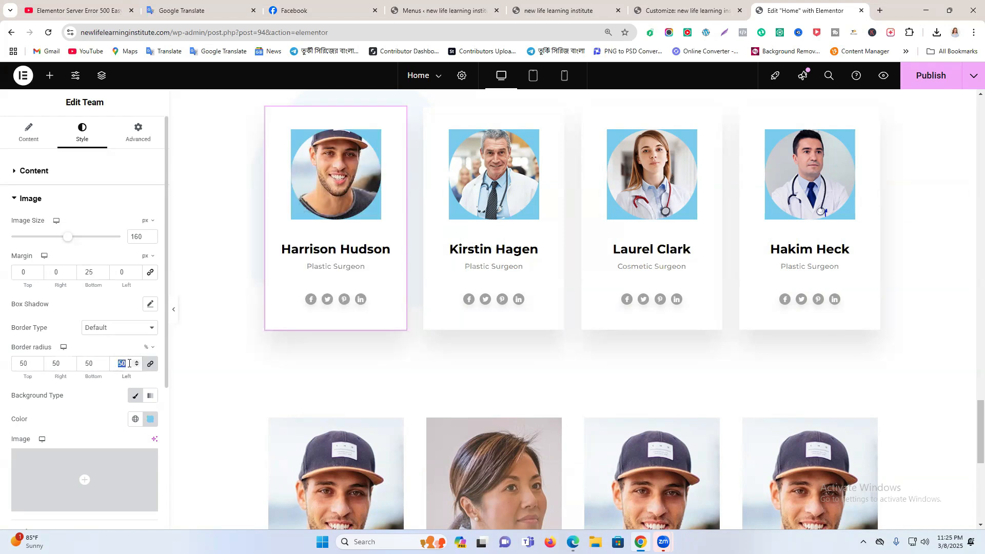
type("0")
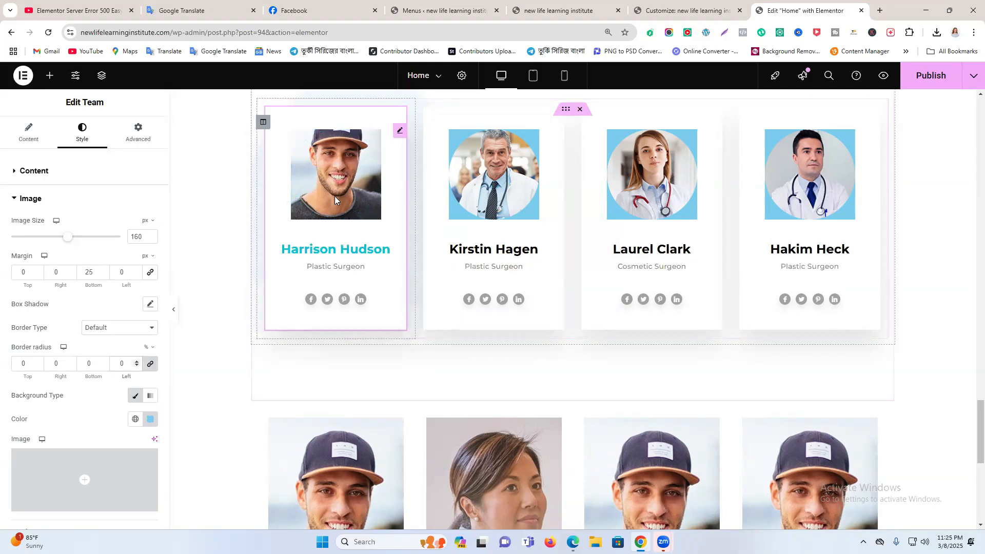
- Change the background color of the first team member's image to fully opaque black, #000000
scroll(156, 297, "down", 3)
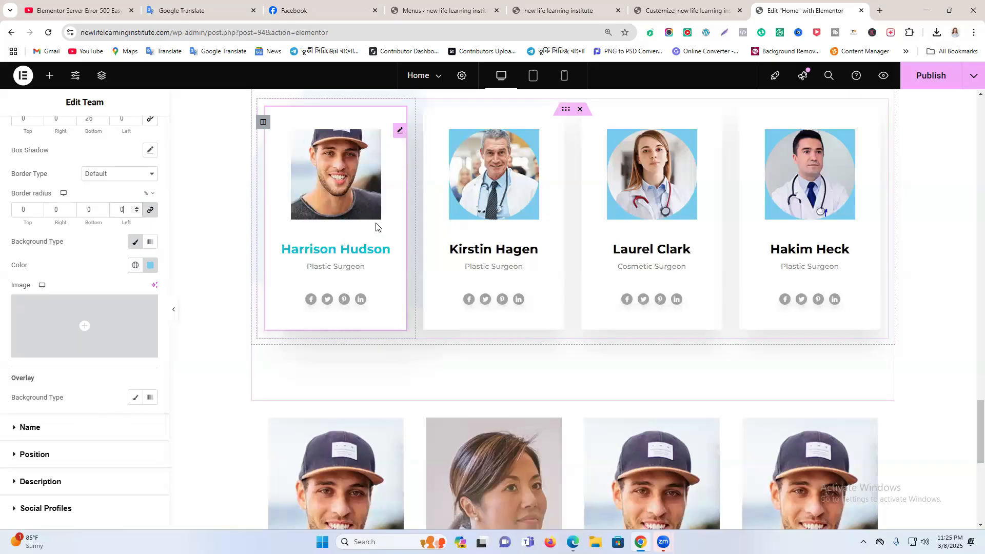
left_click(149, 267)
left_click(190, 413)
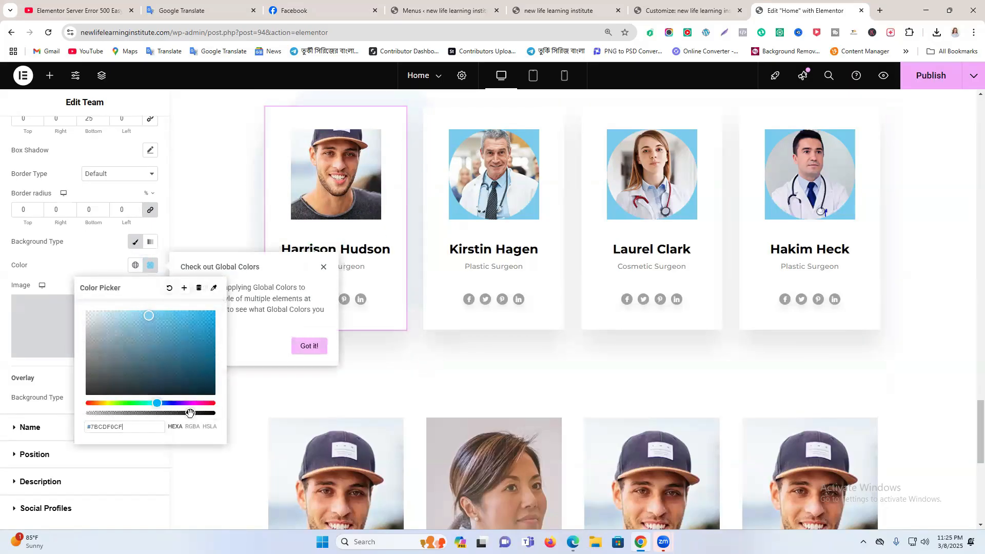
left_click_drag(191, 332, 218, 309)
left_click_drag(212, 391, 209, 413)
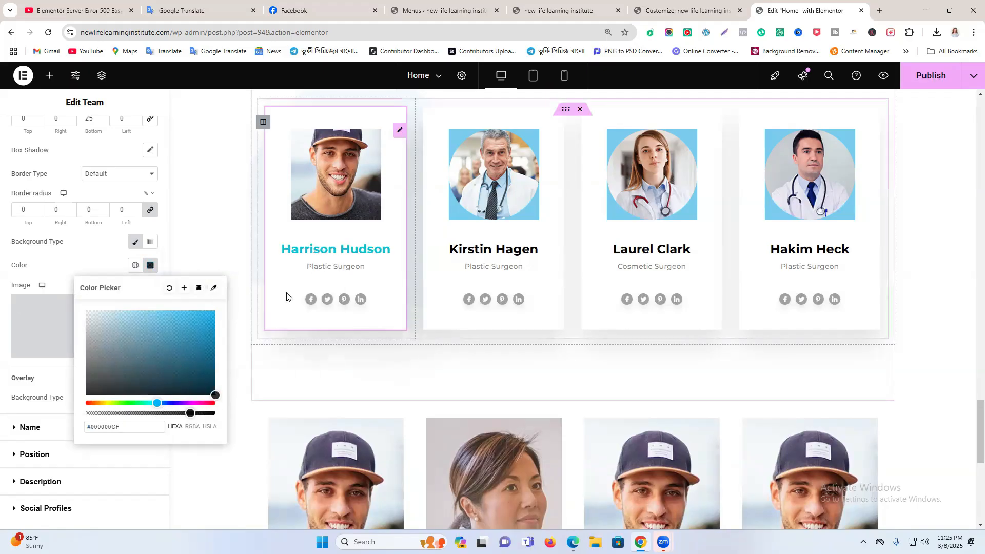
left_click_drag(190, 413, 217, 413)
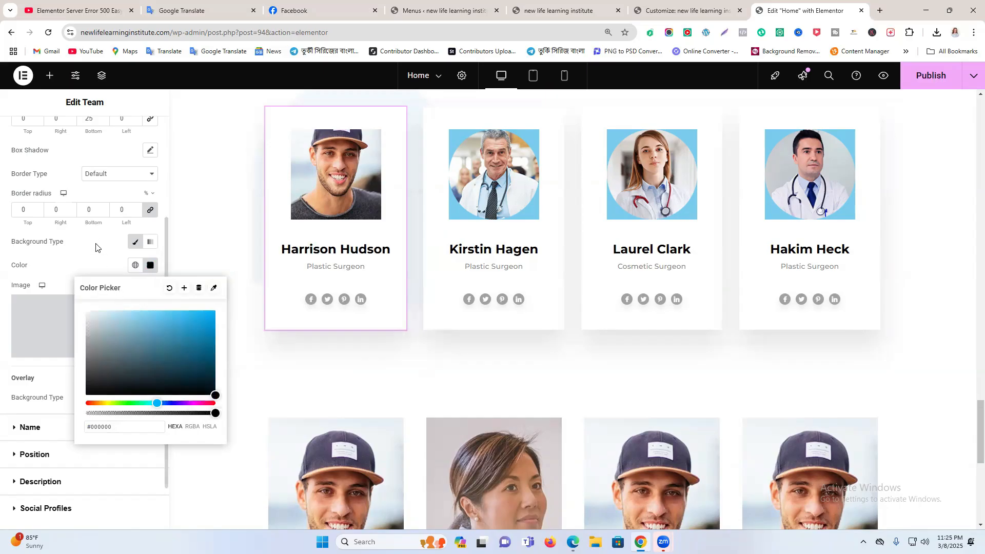
- Try a 50% border radius on the first member's image against the black background, and set it back to 0
left_click(95, 246)
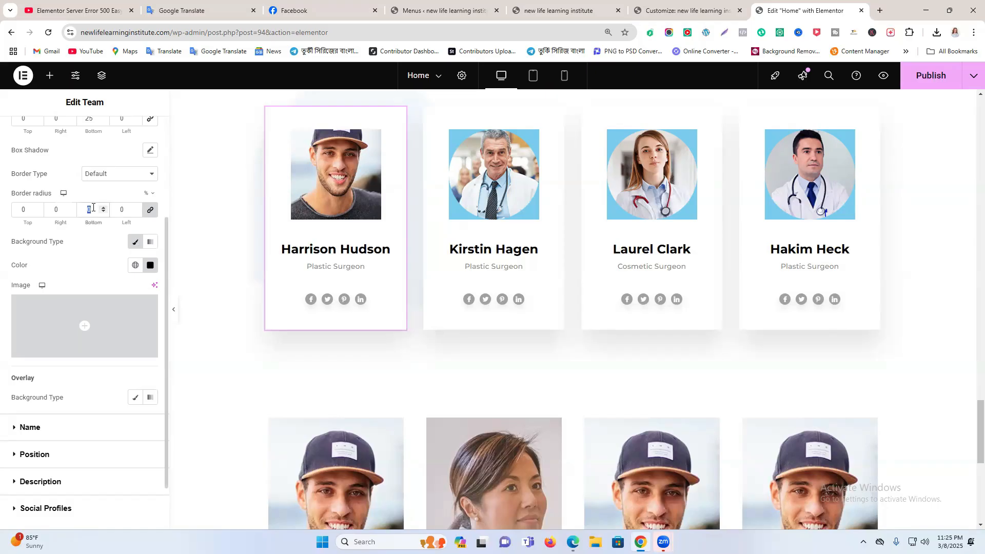
type("0")
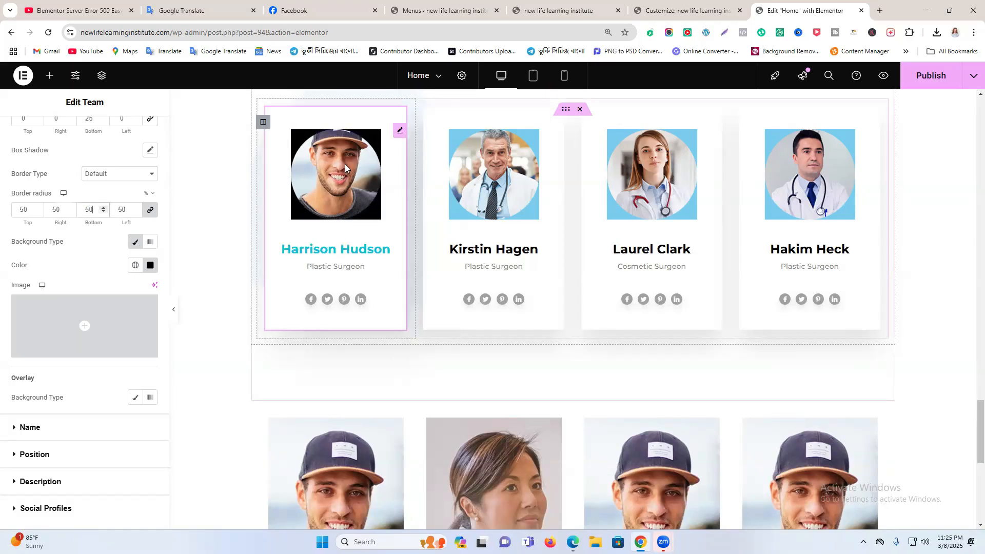
type("0")
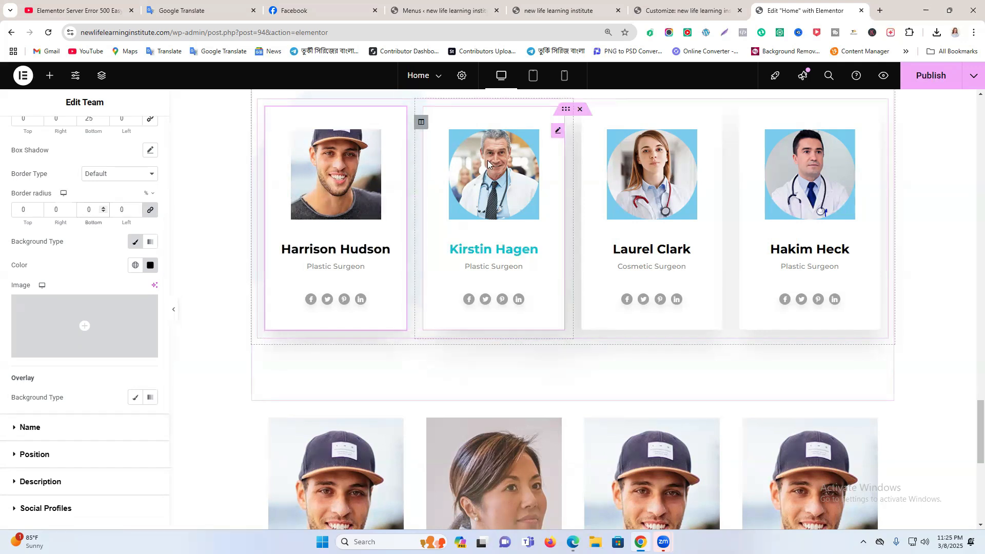
- Set the bottom margin of the first member's name to 0 px and that of the position text to 35 px
scroll(137, 280, "down", 1)
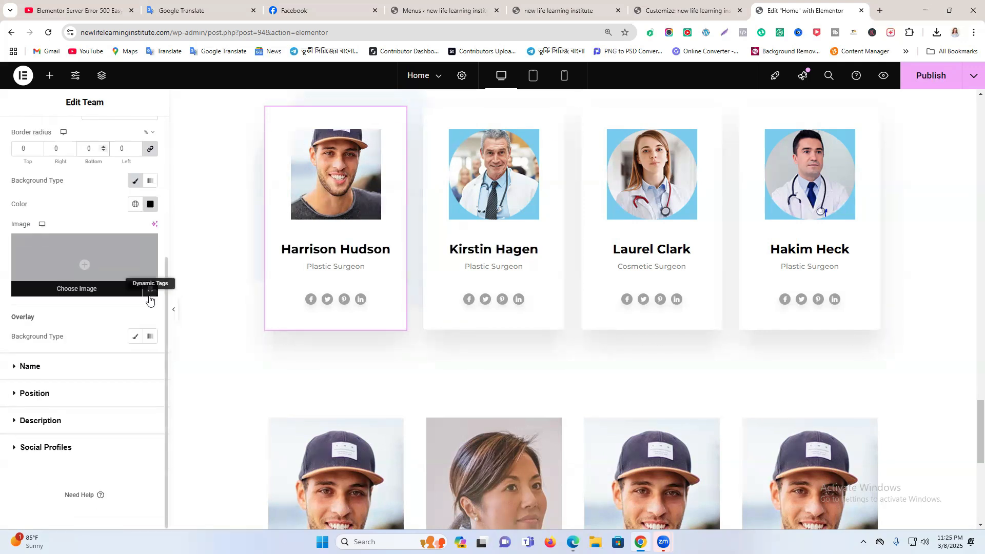
left_click(70, 375)
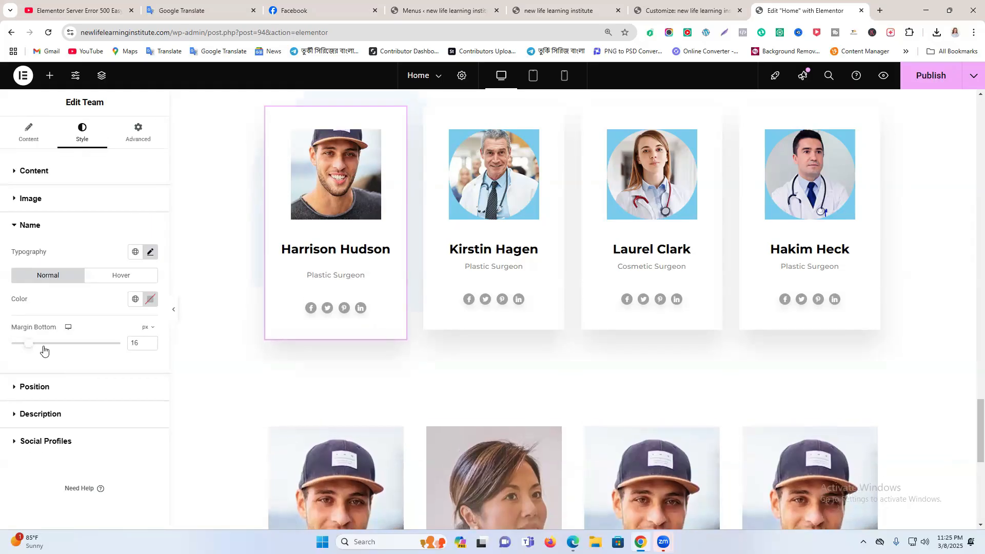
mouse_move(14, 343)
left_mouse_down()
mouse_move(61, 341)
mouse_move(11, 339)
left_mouse_up()
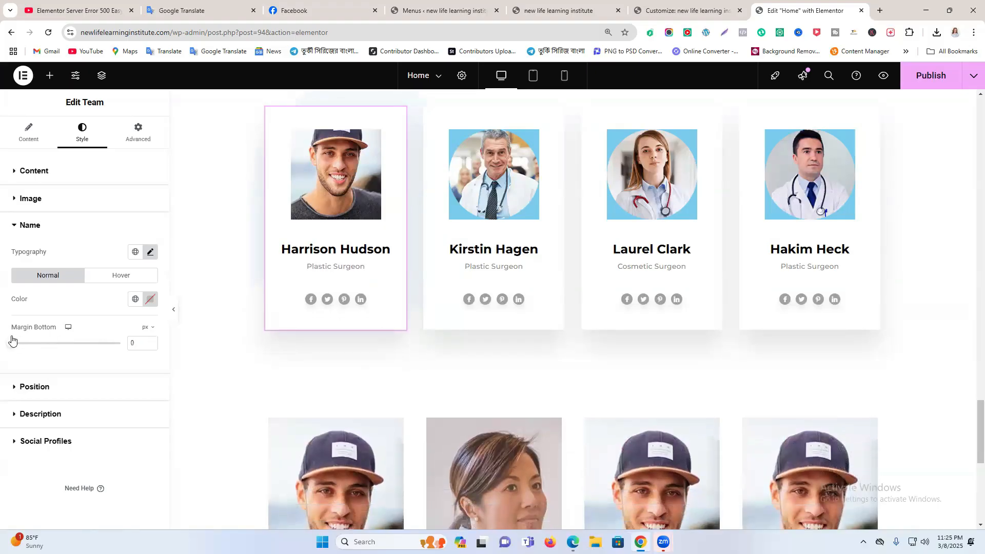
left_click(67, 388)
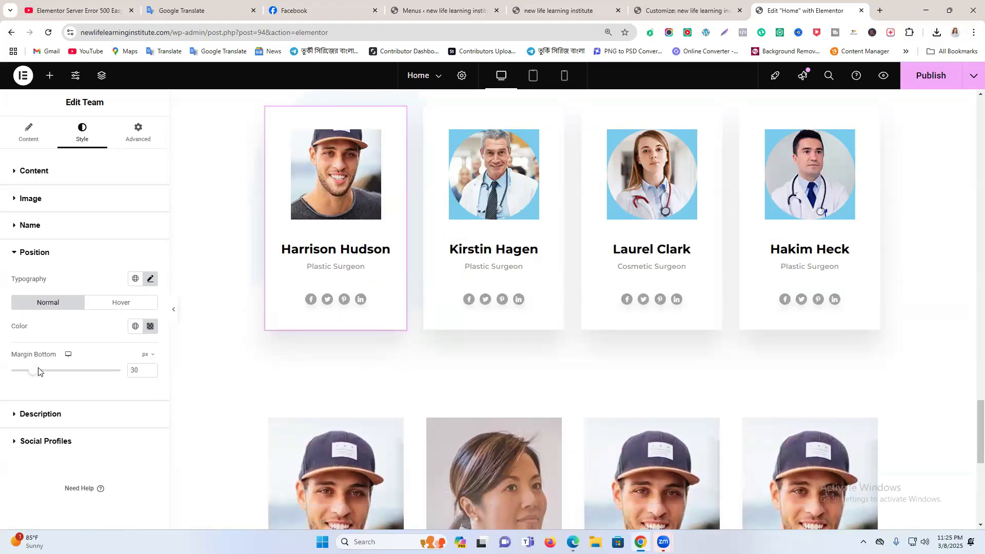
mouse_move(36, 372)
left_mouse_down()
mouse_move(81, 371)
mouse_move(36, 369)
left_mouse_up()
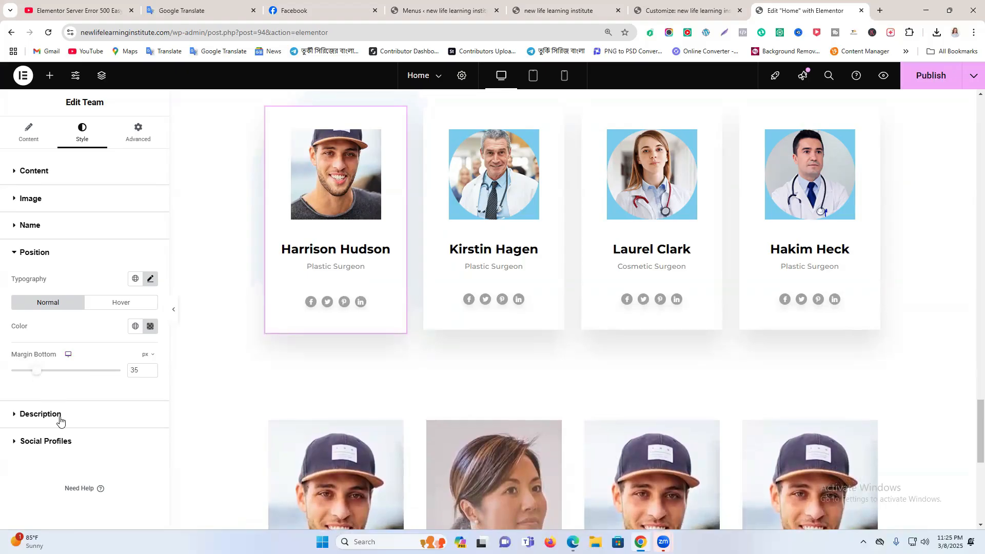
- Review the first member's social profiles, and try showing the pop-up details before switching them off again
left_click(30, 134)
scroll(62, 308, "down", 3)
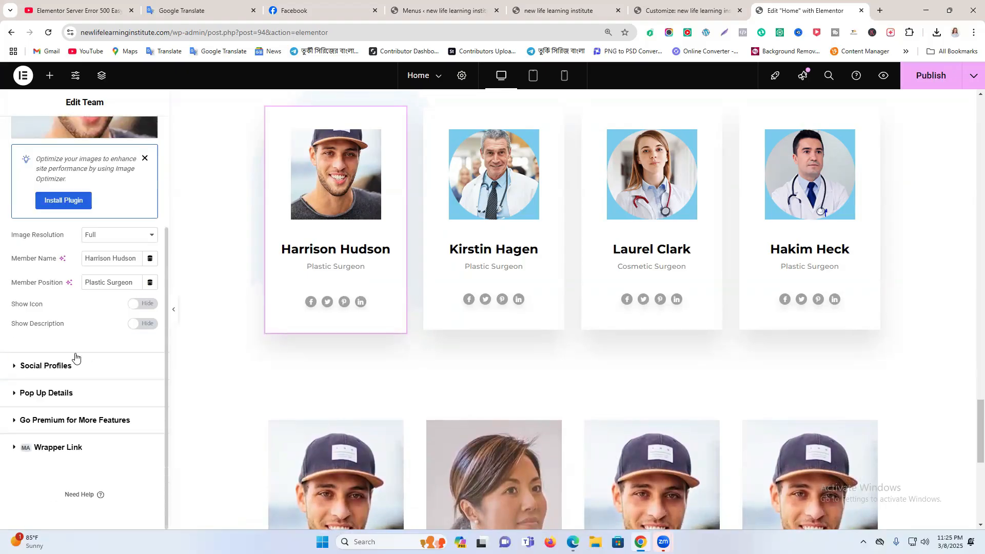
left_click(27, 365)
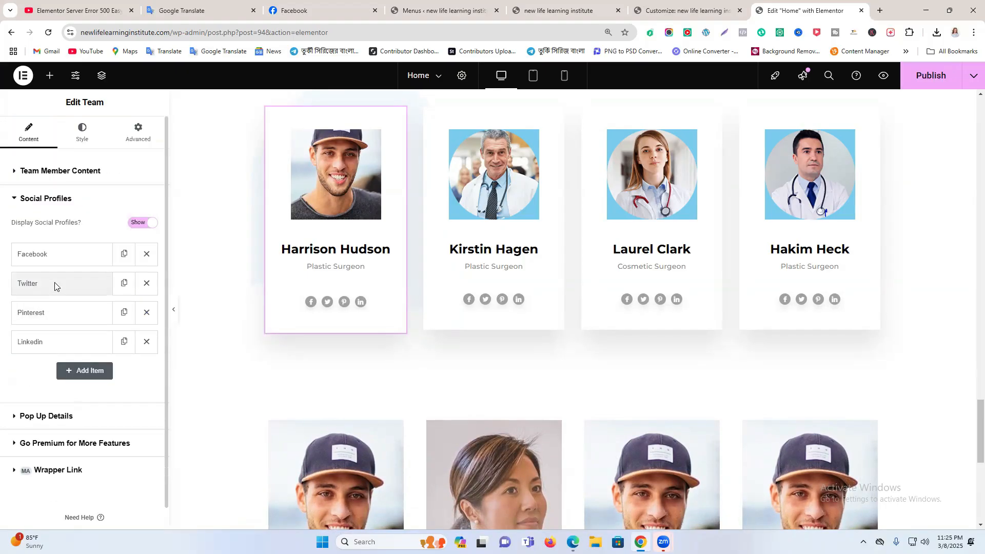
left_click(52, 424)
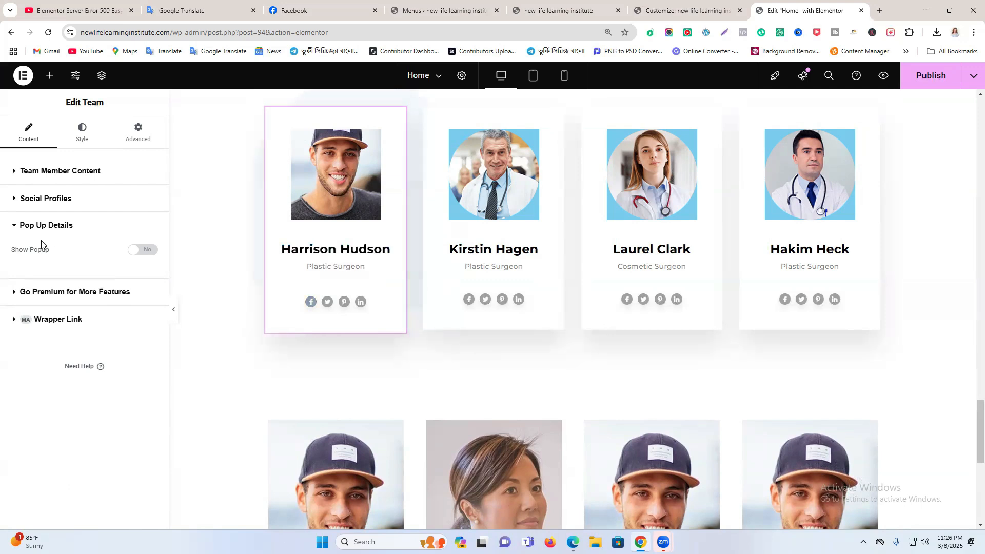
left_click(138, 251)
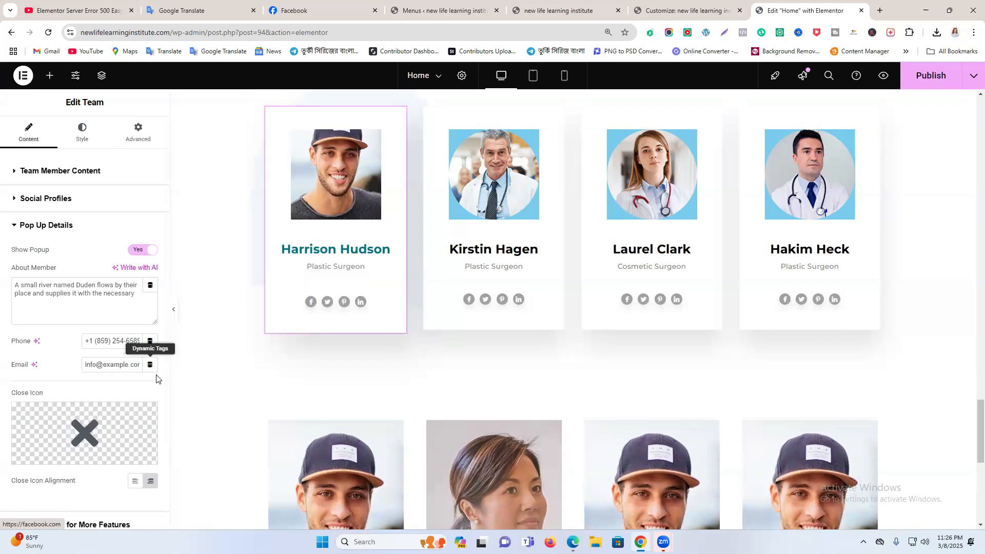
mouse_move(115, 432)
left_click(138, 251)
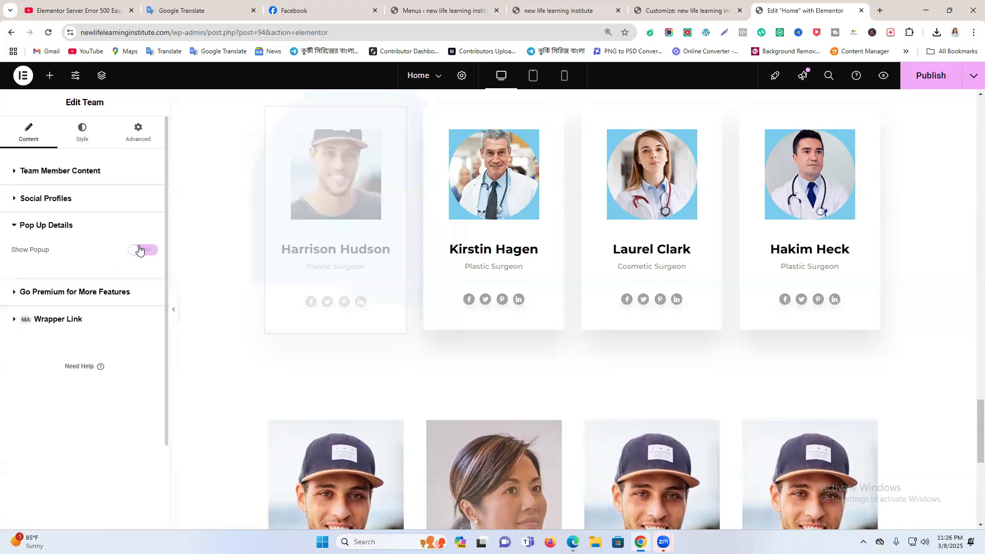
- Publish the Home page and delete the Get a call back section above Meet Our Teams
scroll(803, 215, "up", 2)
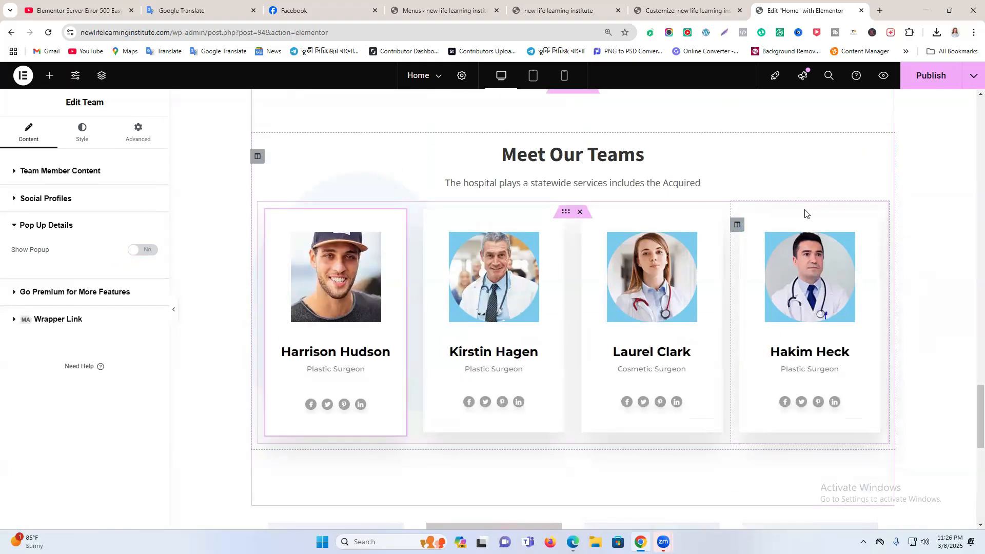
left_click(926, 77)
scroll(663, 253, "up", 4)
scroll(657, 254, "up", 7)
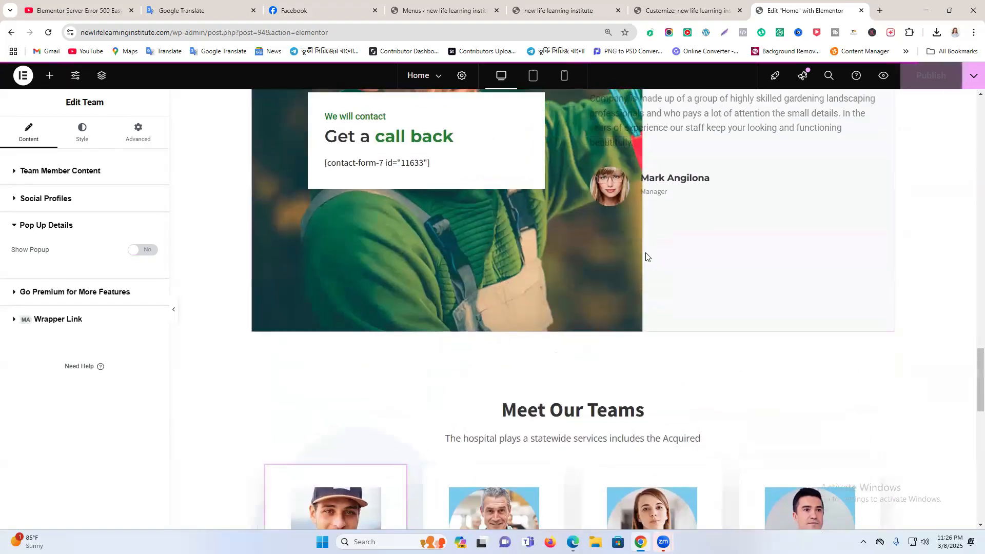
left_click(588, 219)
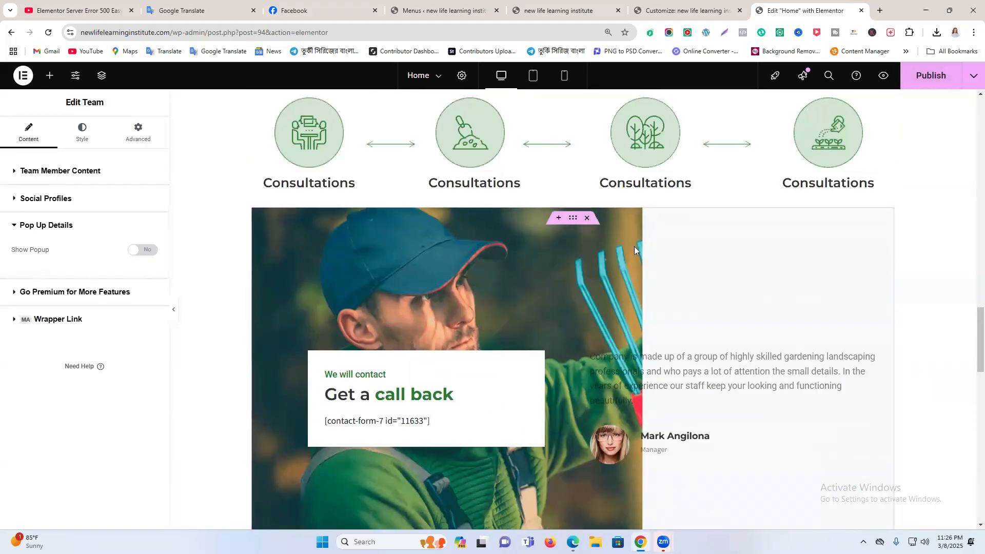
left_click(588, 222)
- Delete the We handle everything for you! section and the Gardens, Maintenance and Urban section with its empty container
scroll(652, 261, "up", 4)
scroll(651, 261, "up", 20)
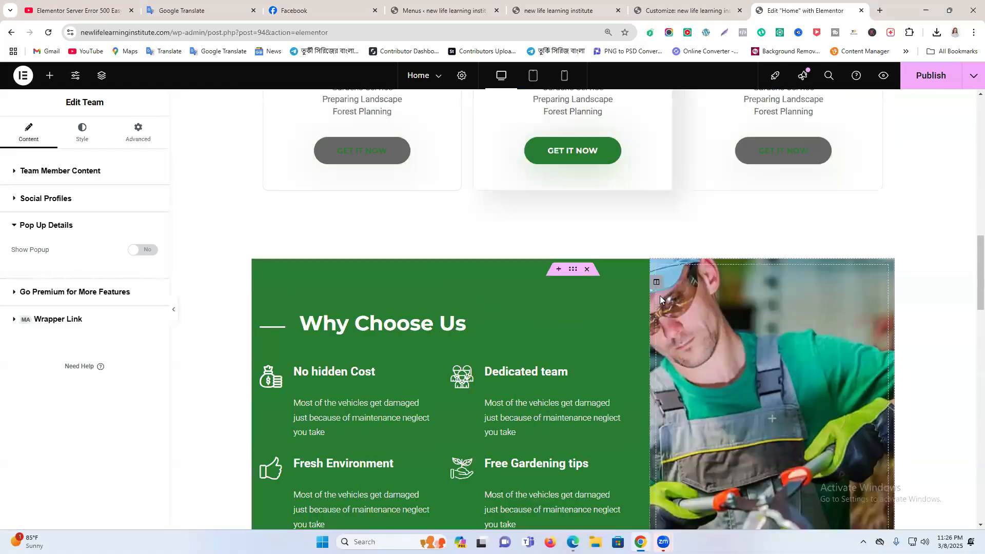
scroll(648, 326, "down", 4)
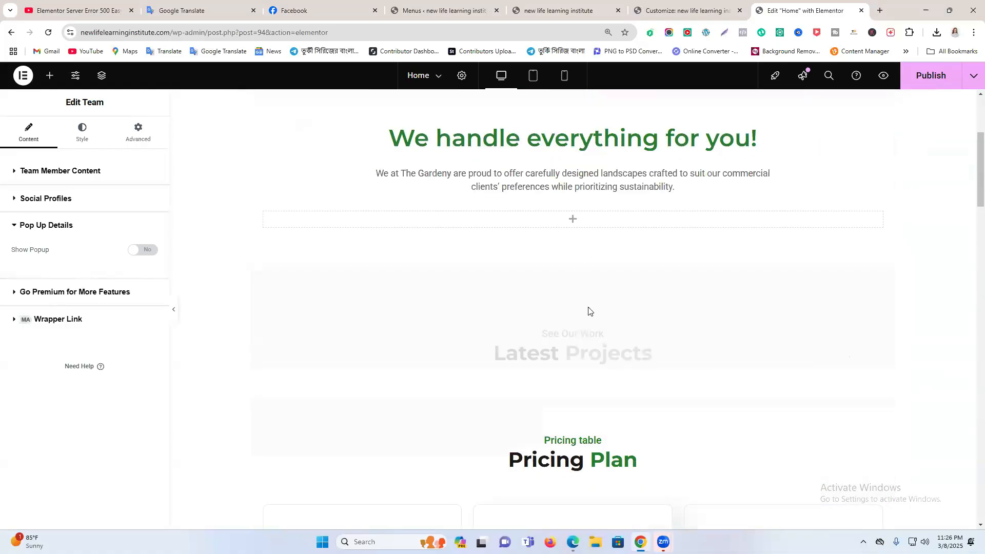
left_click_drag(575, 224, 592, 100)
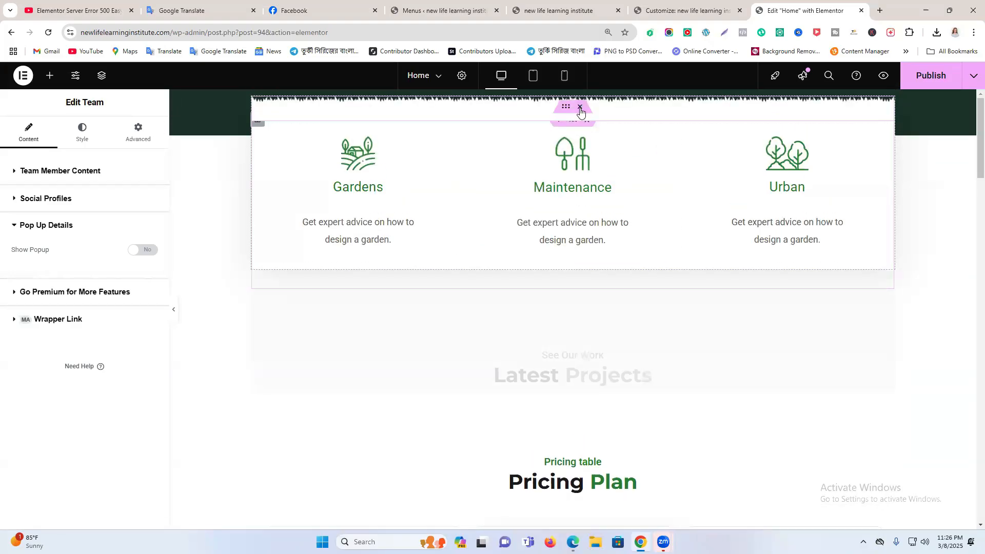
left_click(580, 107)
left_click(585, 113)
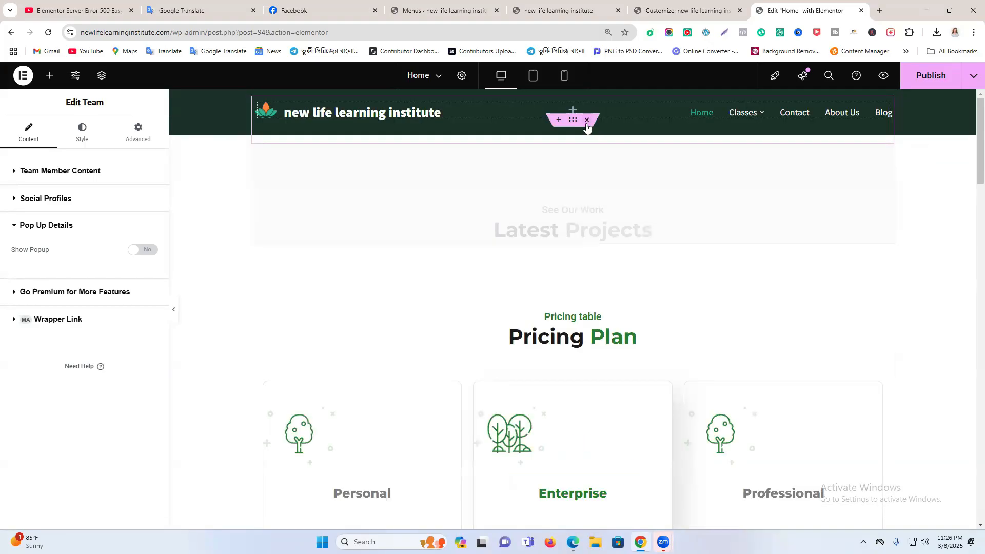
left_click(588, 119)
- Delete the older four-member team section with the large photos below Meet Our Teams
scroll(599, 211, "down", 15)
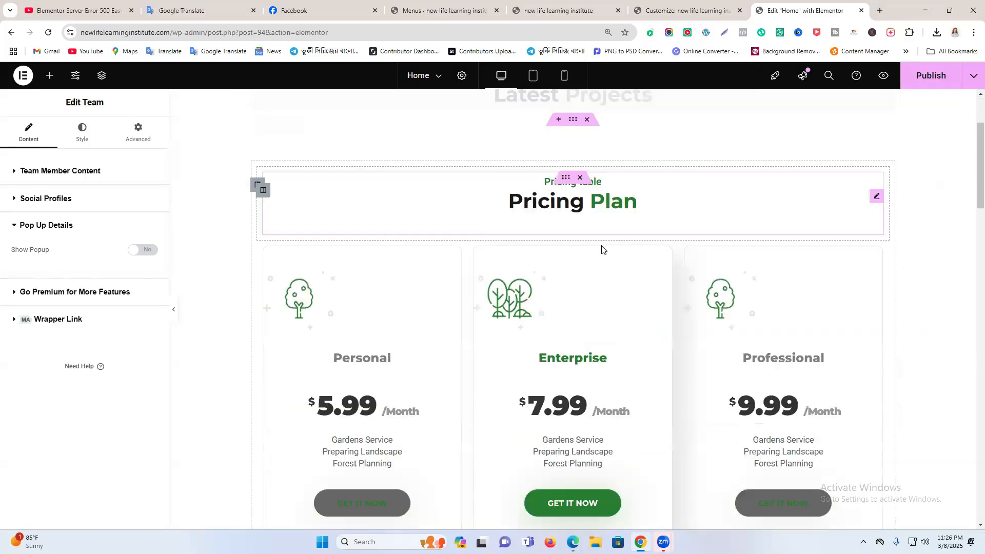
scroll(688, 358, "down", 11)
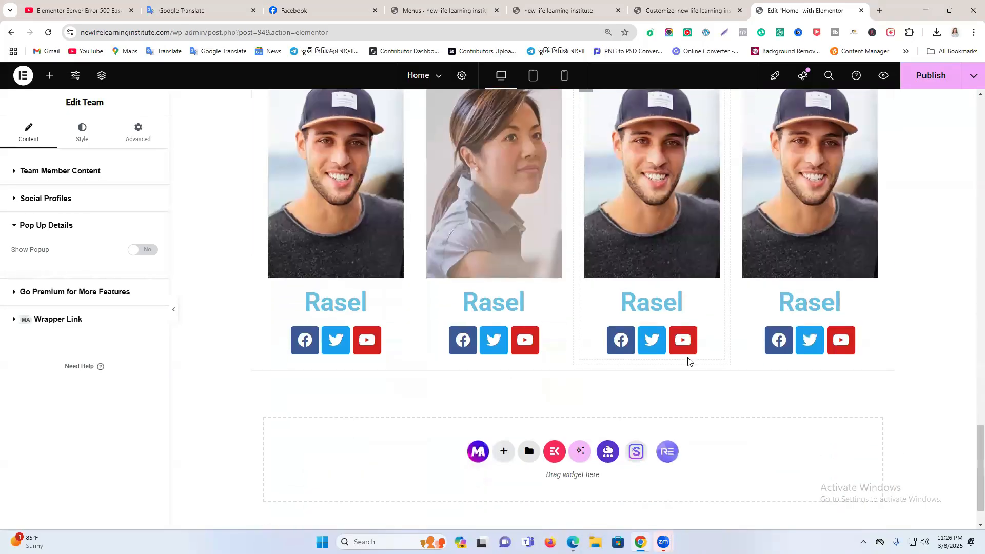
scroll(724, 308, "up", 4)
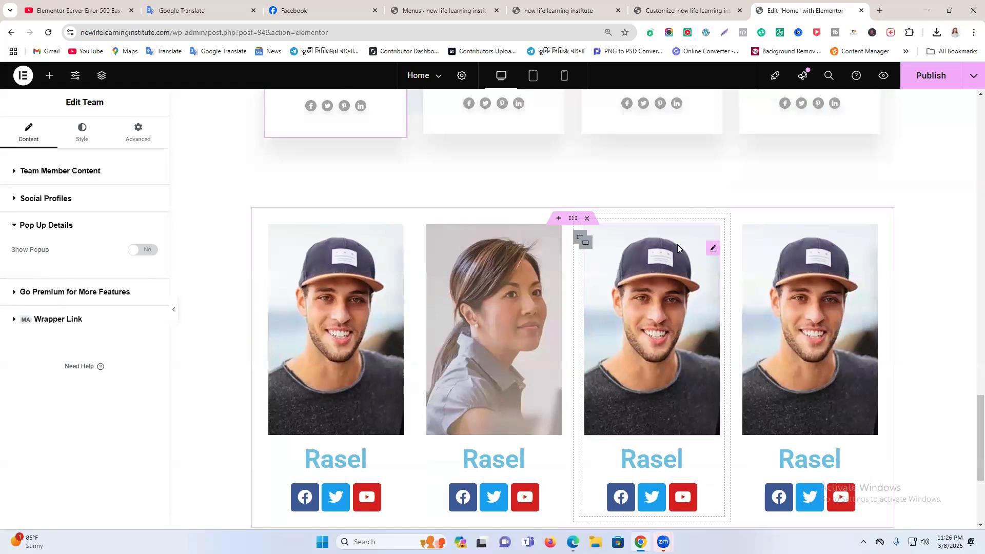
left_click(587, 218)
- Try moving the Meet Our Teams heading into the third member's column, and undo the move
scroll(668, 259, "up", 5)
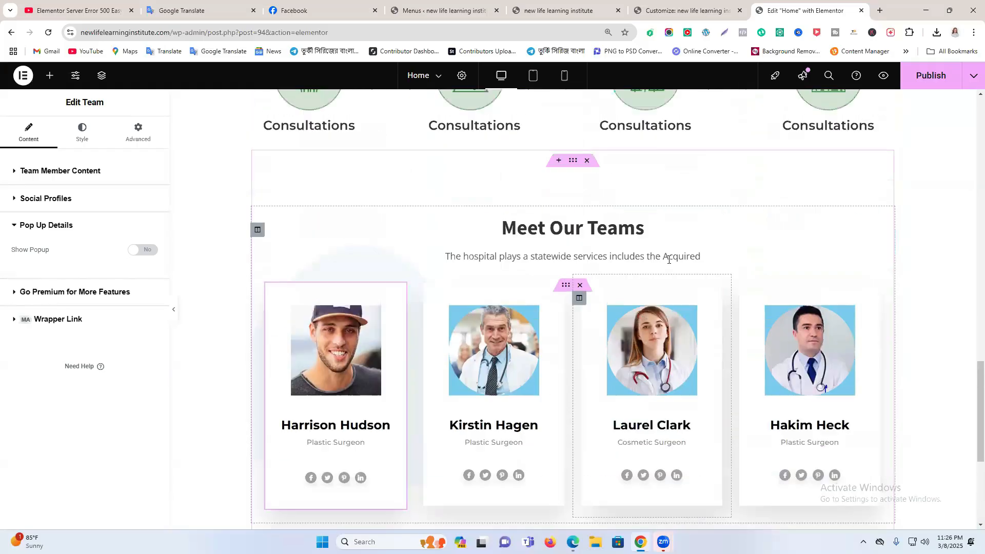
scroll(707, 270, "down", 4)
scroll(734, 273, "up", 6)
scroll(734, 275, "up", 2)
scroll(429, 253, "down", 4)
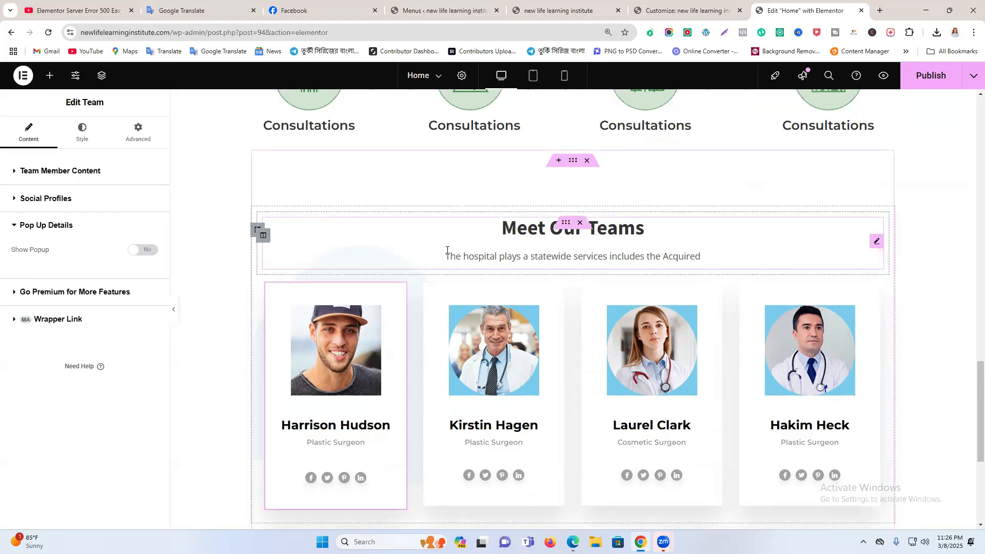
left_click_drag(506, 227, 642, 240)
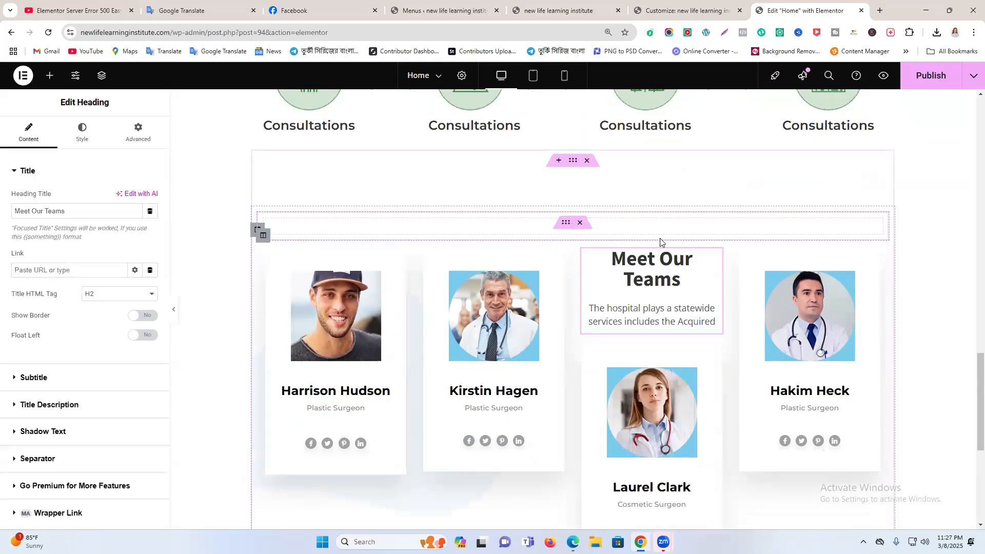
key("ctrl+z")
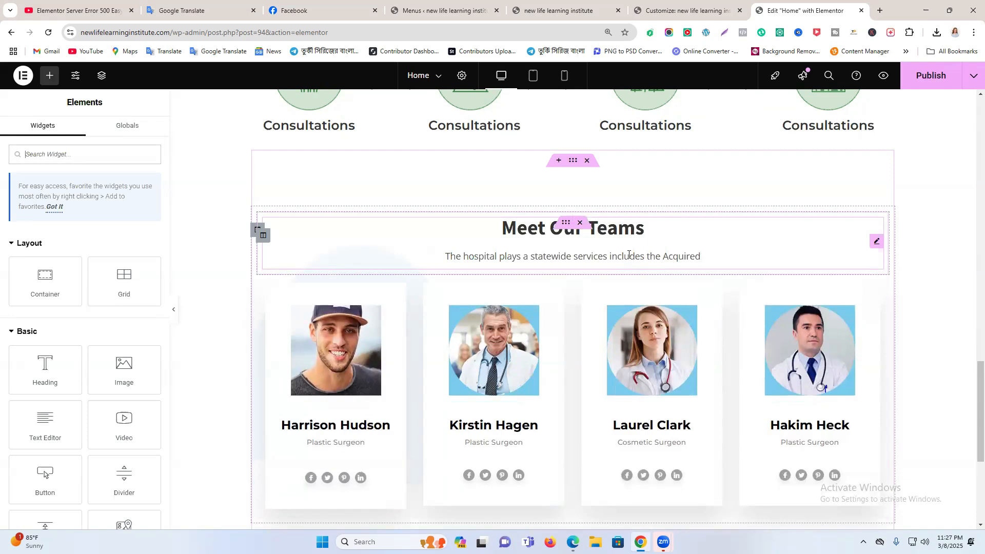
- Delete the green Why Choose Us section between the Pricing Plan and Latest News sections
scroll(628, 253, "up", 15)
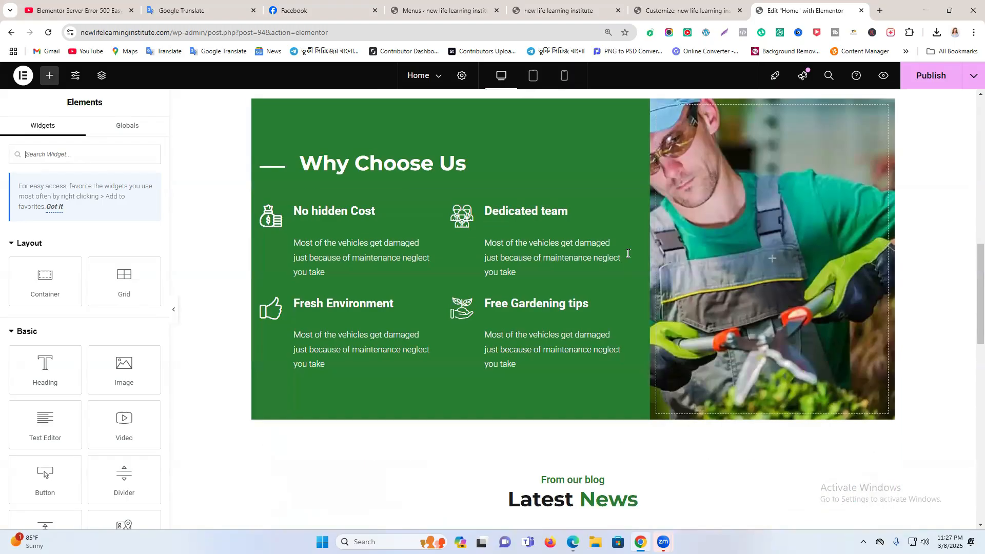
scroll(626, 255, "up", 5)
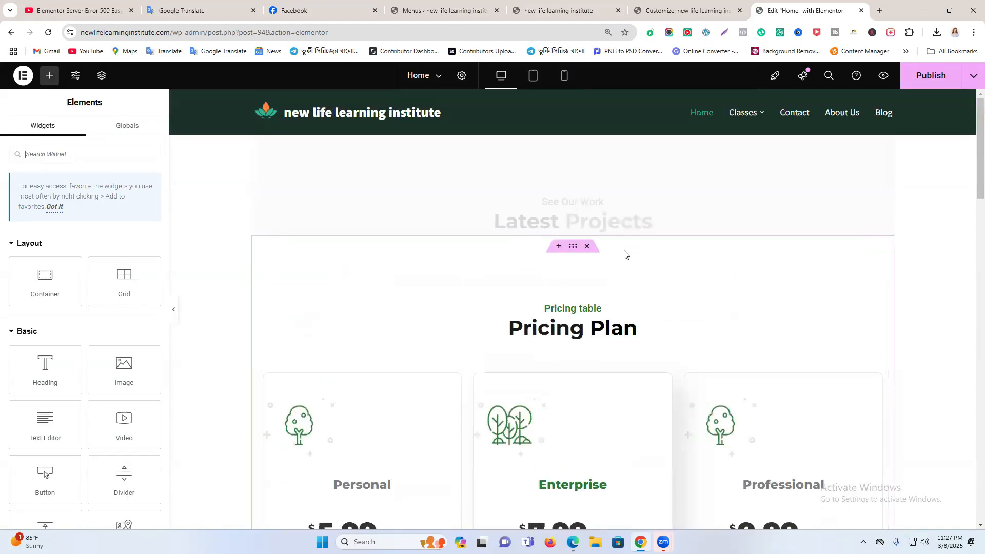
scroll(625, 255, "down", 7)
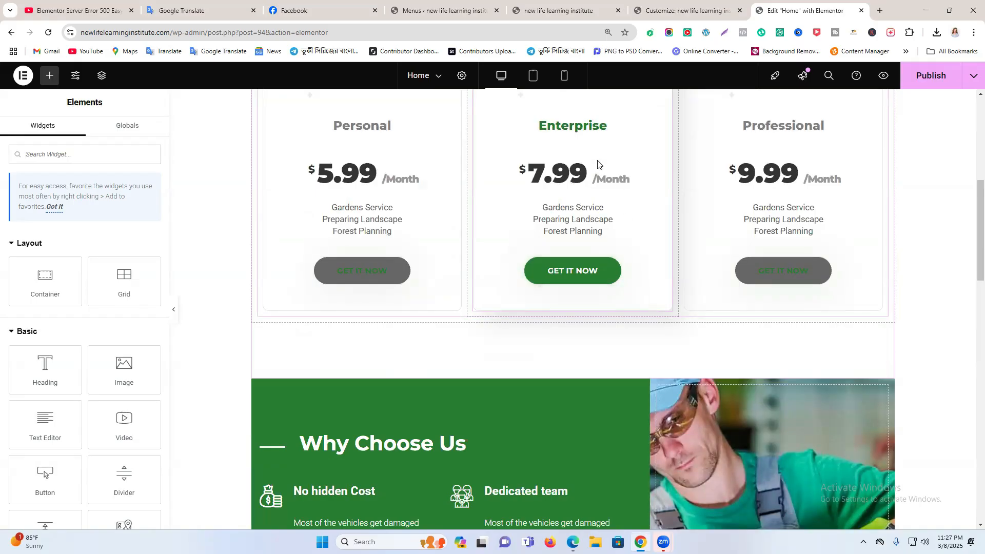
scroll(631, 180, "down", 2)
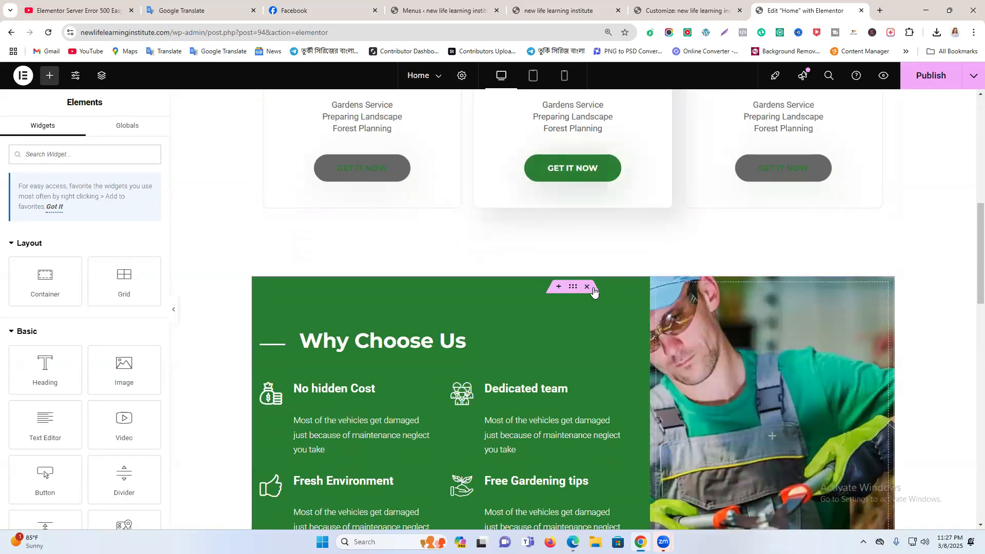
left_click(580, 288)
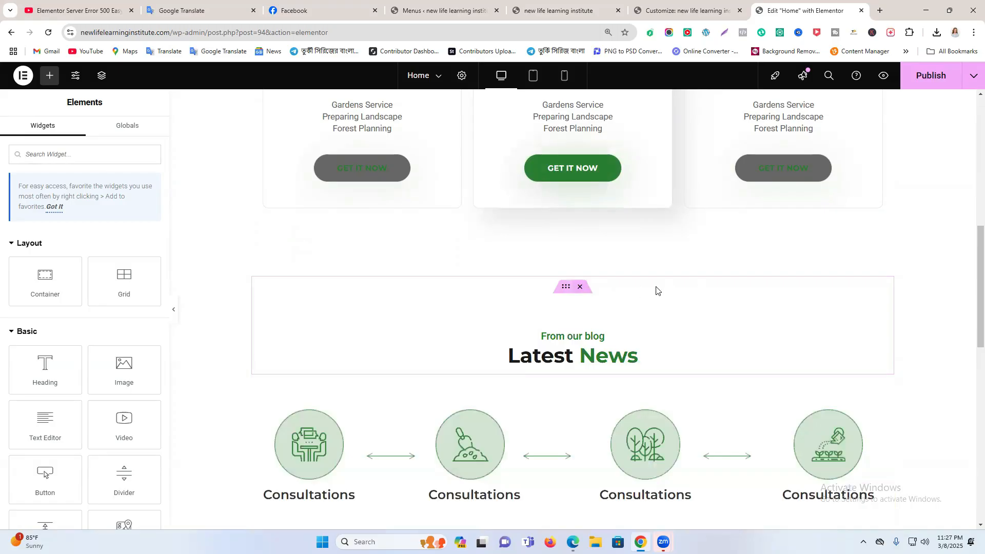
- Review the remaining Latest News section and publish the Home page
scroll(641, 298, "down", 4)
scroll(633, 264, "up", 3)
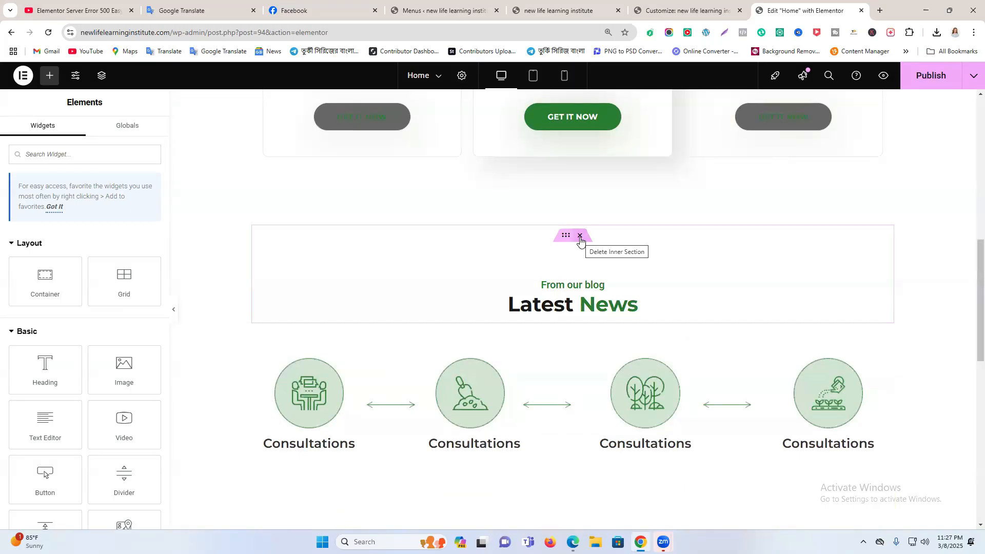
left_click(940, 76)
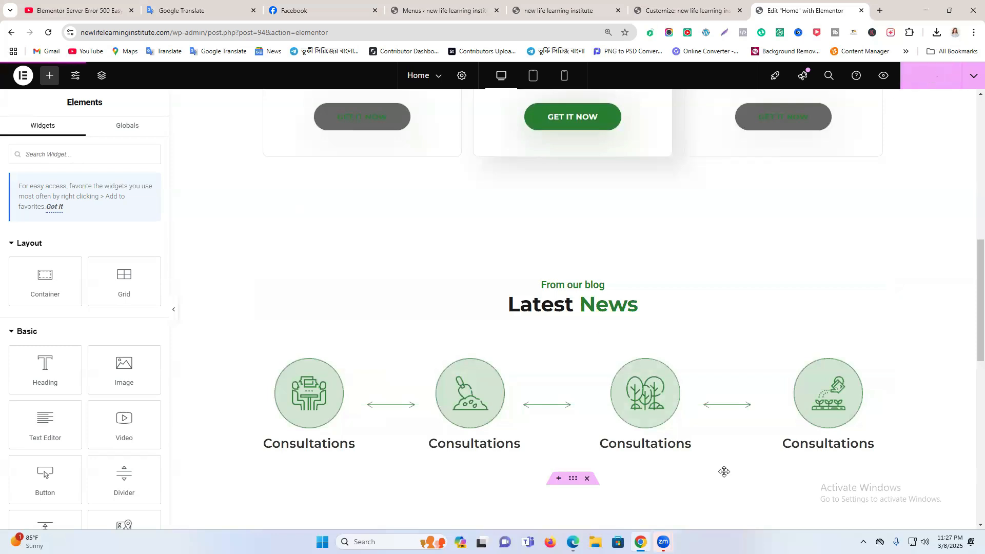
- Switch to Facebook, close the New Life Learning group chat window and look through the news feed
left_click(302, 10)
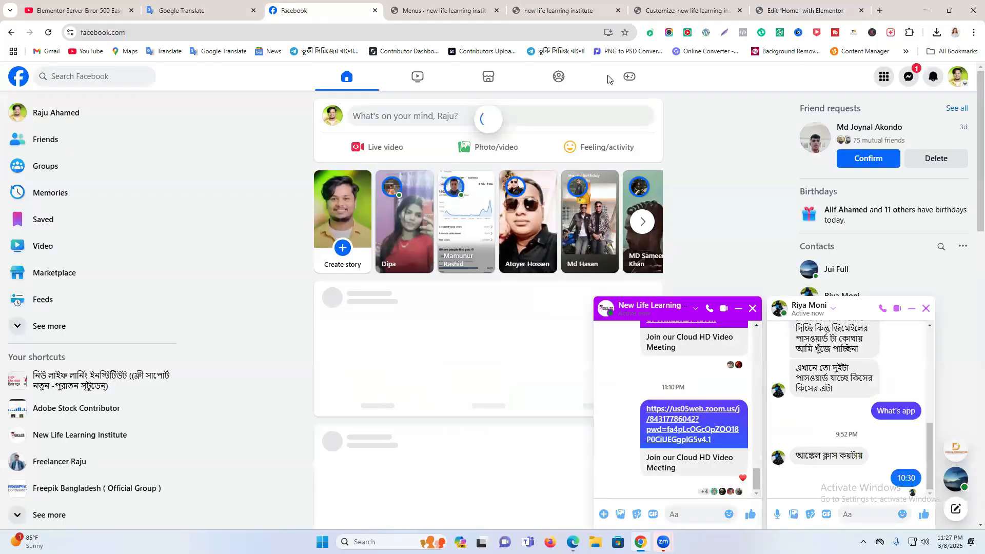
left_click(753, 308)
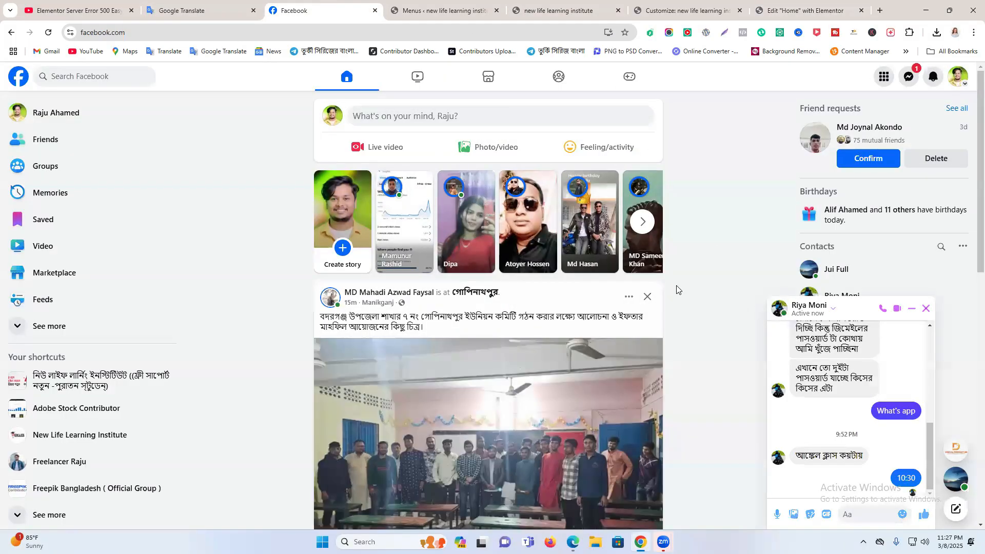
scroll(677, 290, "down", 15)
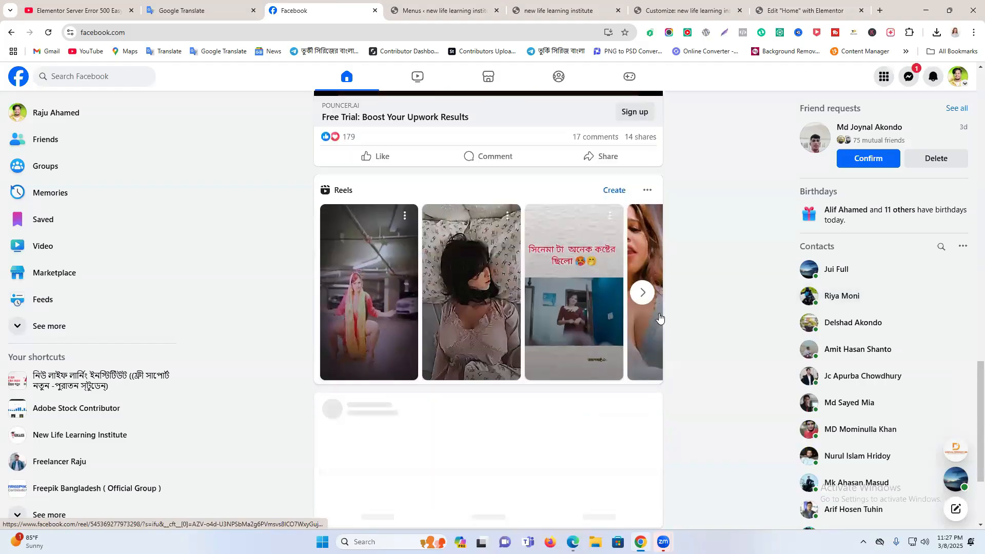
scroll(706, 392, "down", 10)
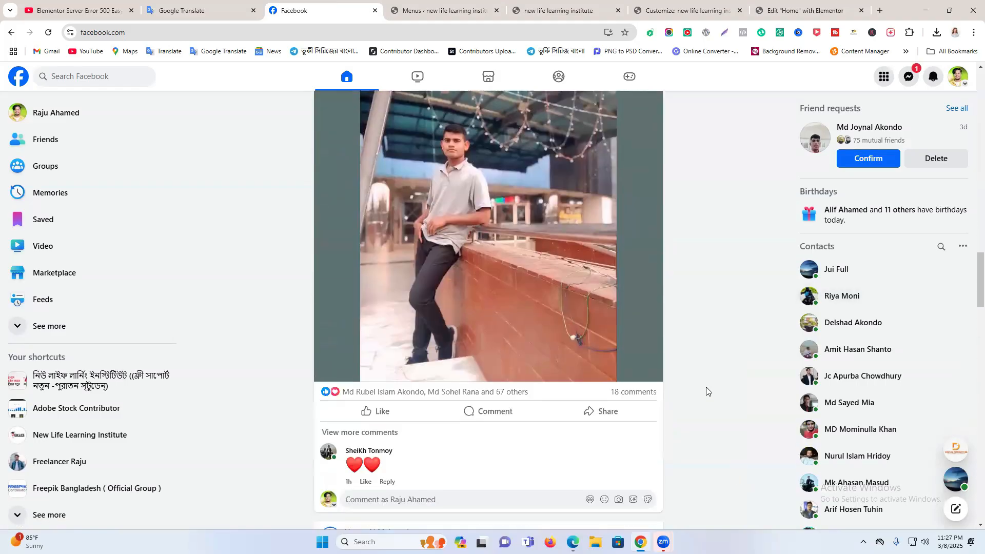
- Check the recent Messenger chats and the Facebook notifications
left_click(909, 76)
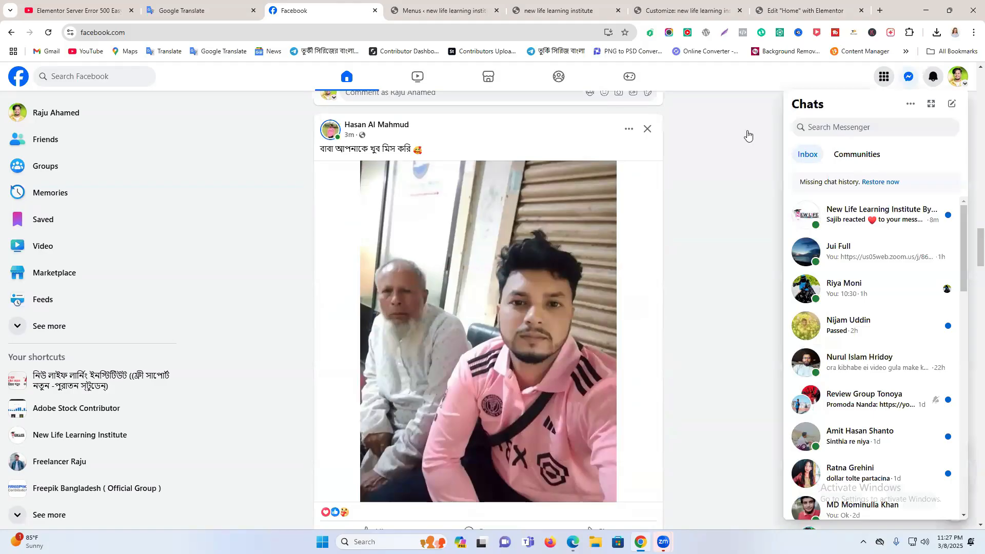
left_click(909, 77)
left_click(934, 78)
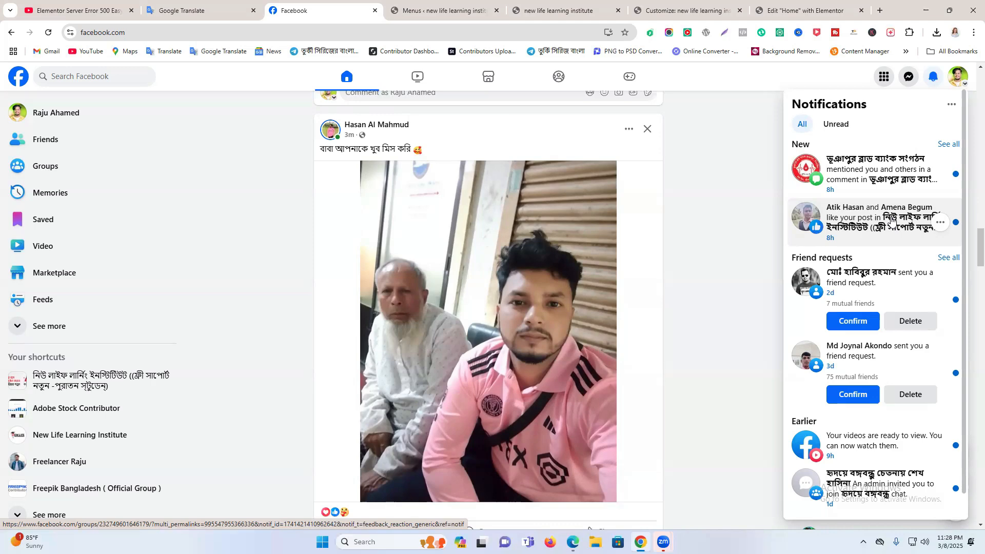
scroll(892, 220, "down", 1)
scroll(692, 287, "down", 12)
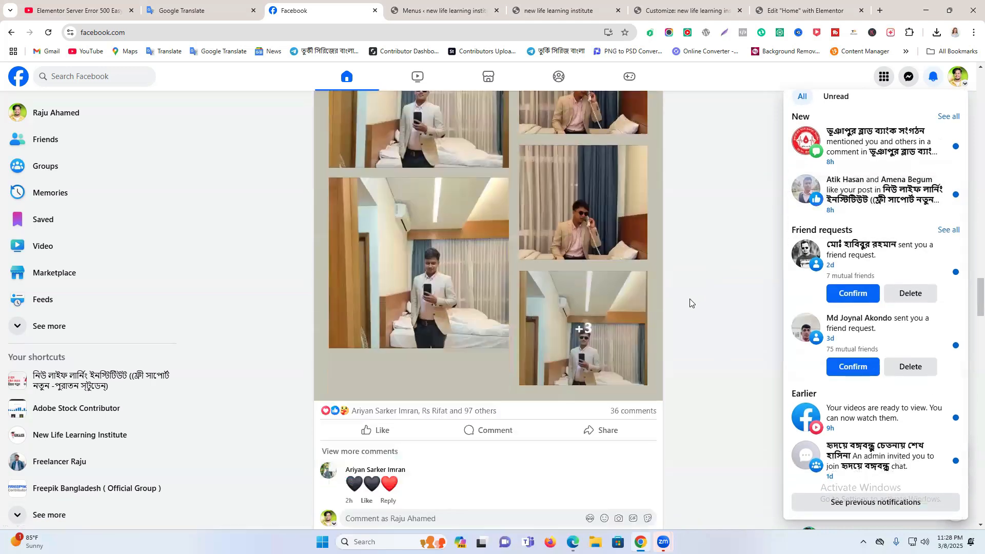
scroll(690, 303, "down", 4)
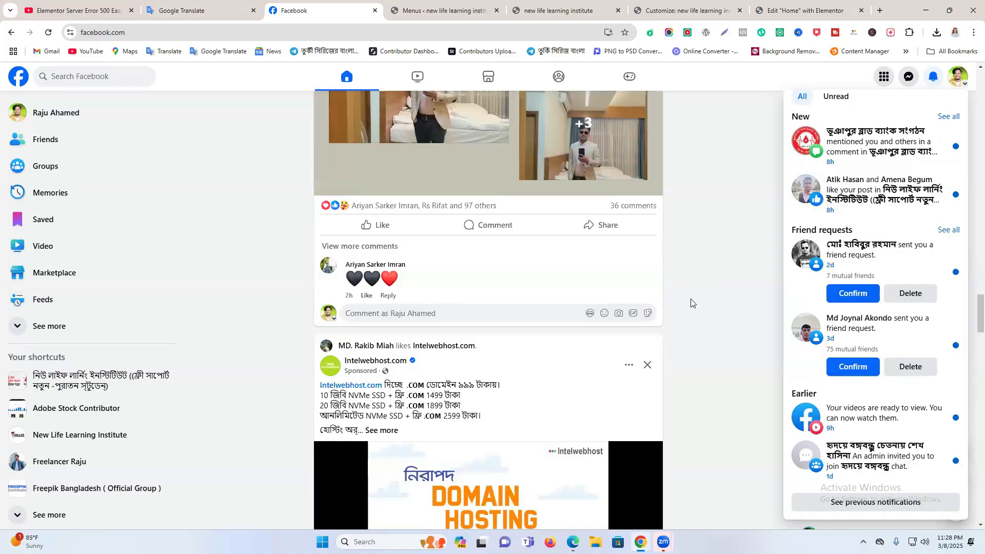
scroll(690, 303, "down", 7)
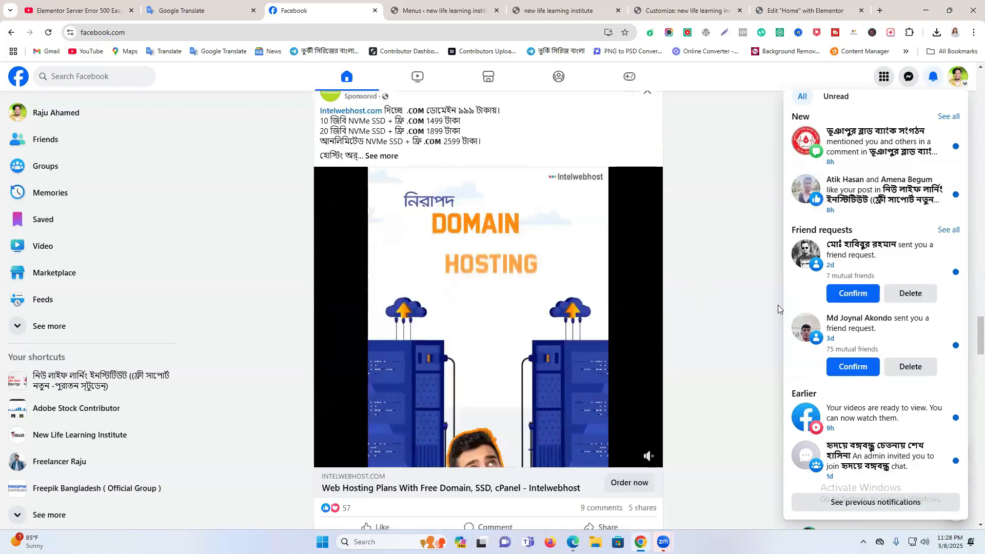
- Open the notification about likes on the group post and look through the institute's support group and its posts
left_click(878, 205)
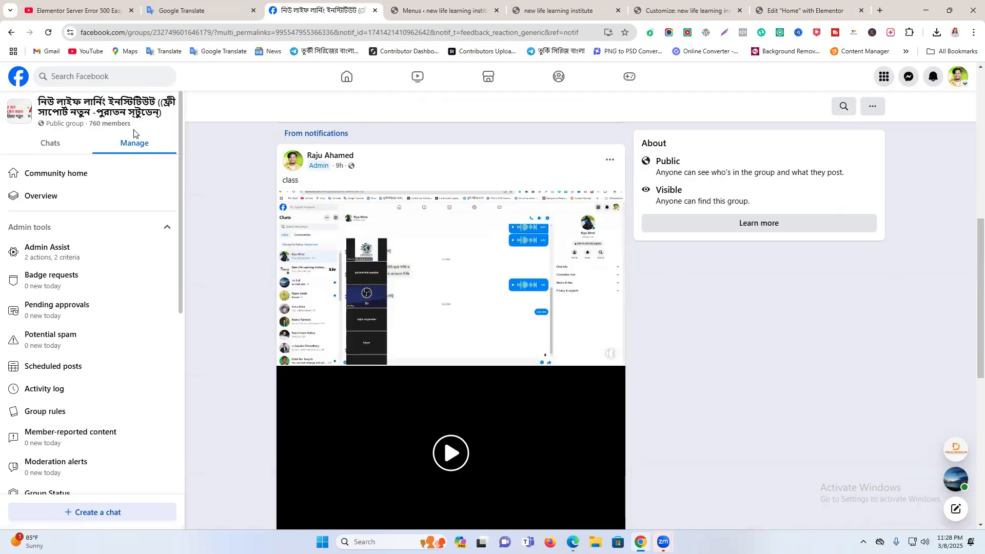
scroll(456, 236, "down", 6)
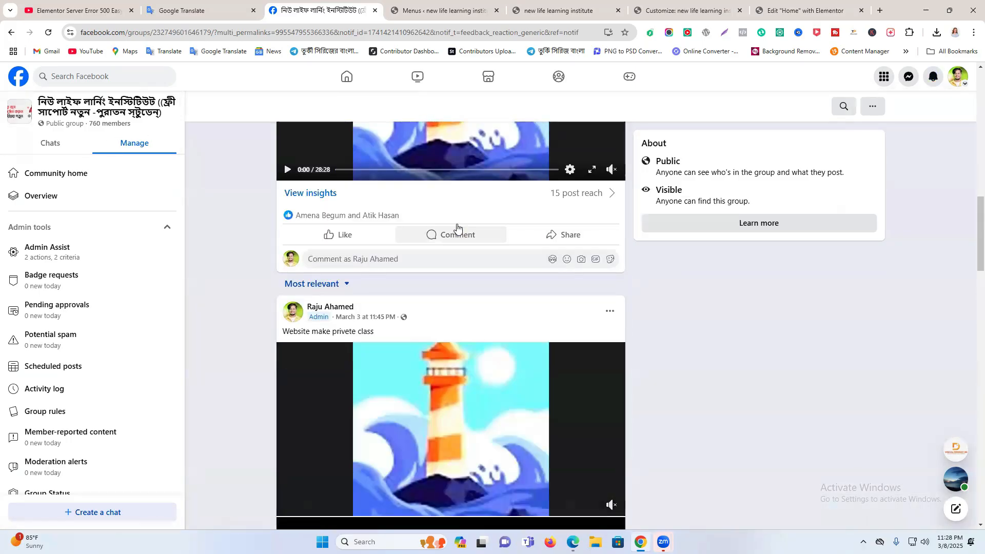
scroll(457, 227, "down", 4)
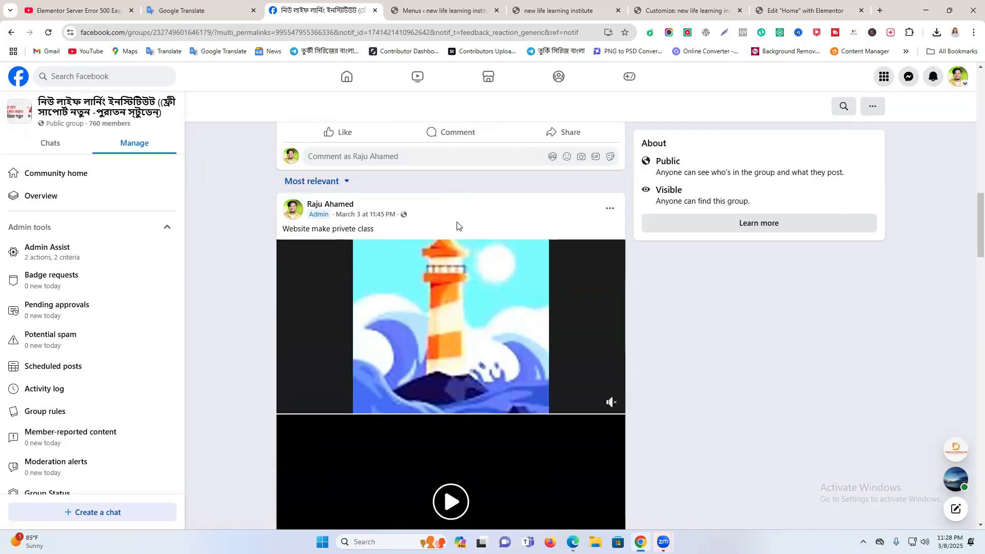
scroll(457, 226, "down", 10)
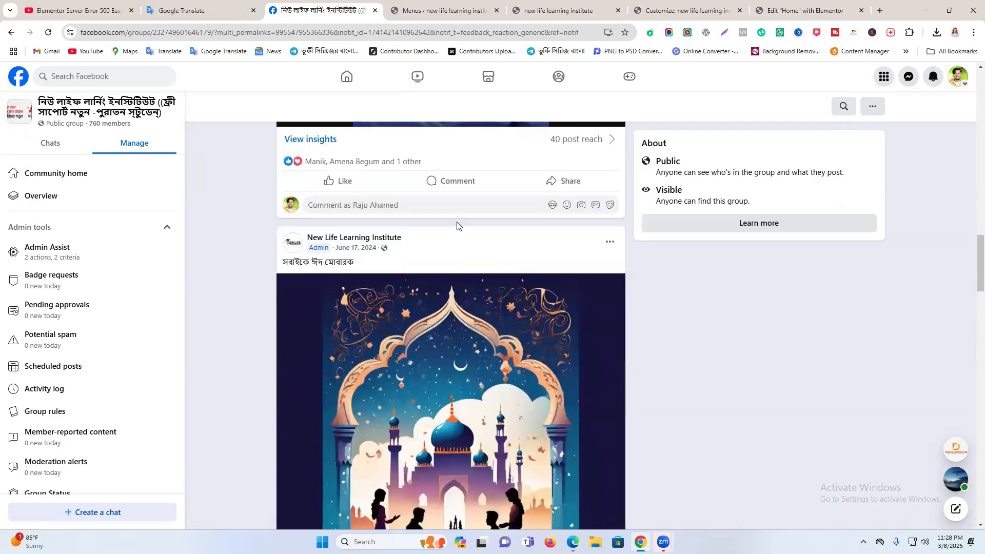
scroll(457, 224, "down", 1)
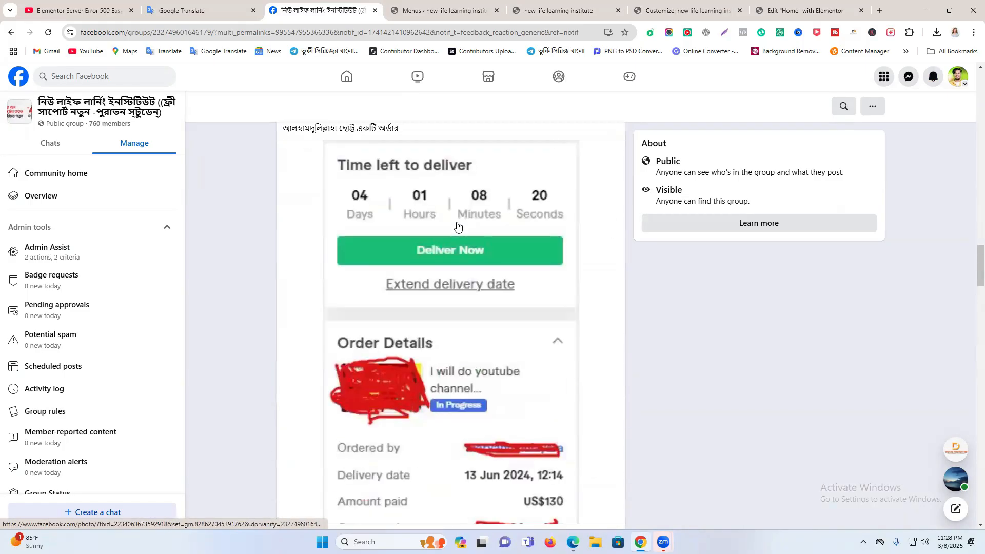
scroll(457, 223, "up", 5)
scroll(457, 222, "up", 15)
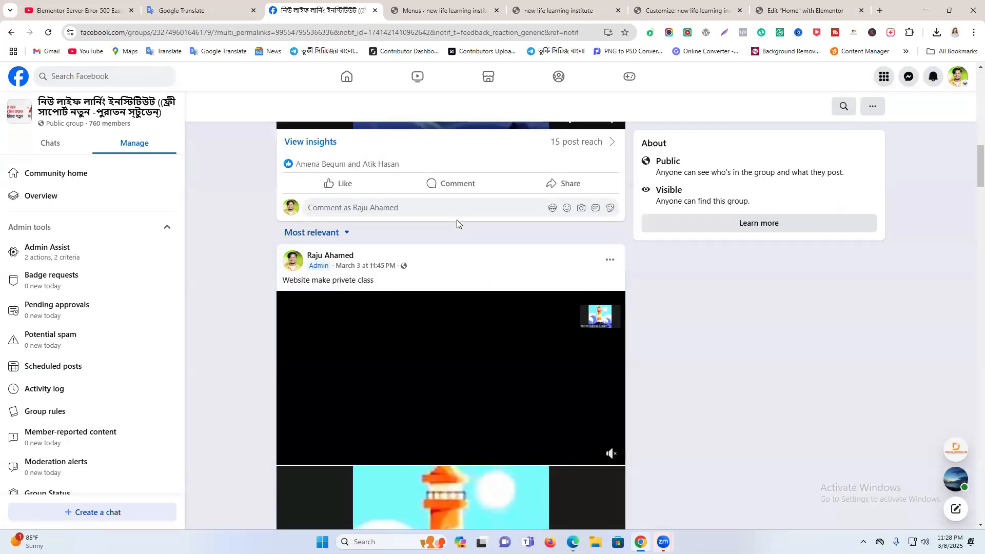
scroll(455, 223, "up", 15)
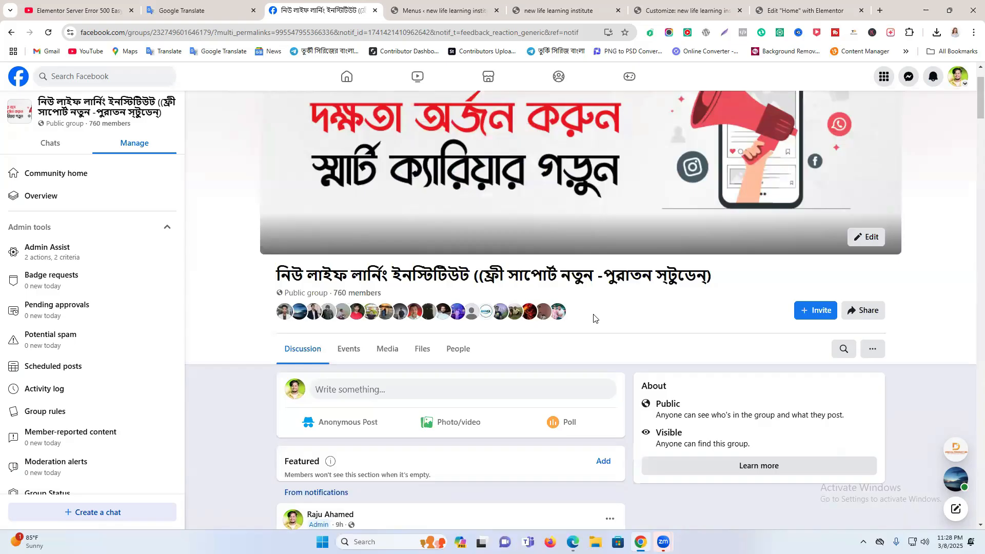
scroll(587, 288, "down", 5)
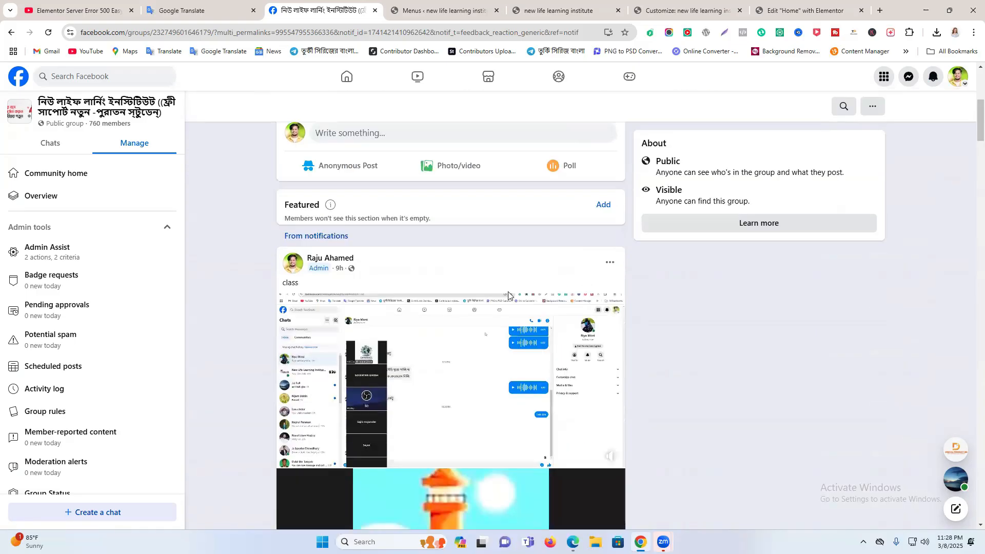
scroll(511, 293, "down", 6)
scroll(509, 296, "up", 5)
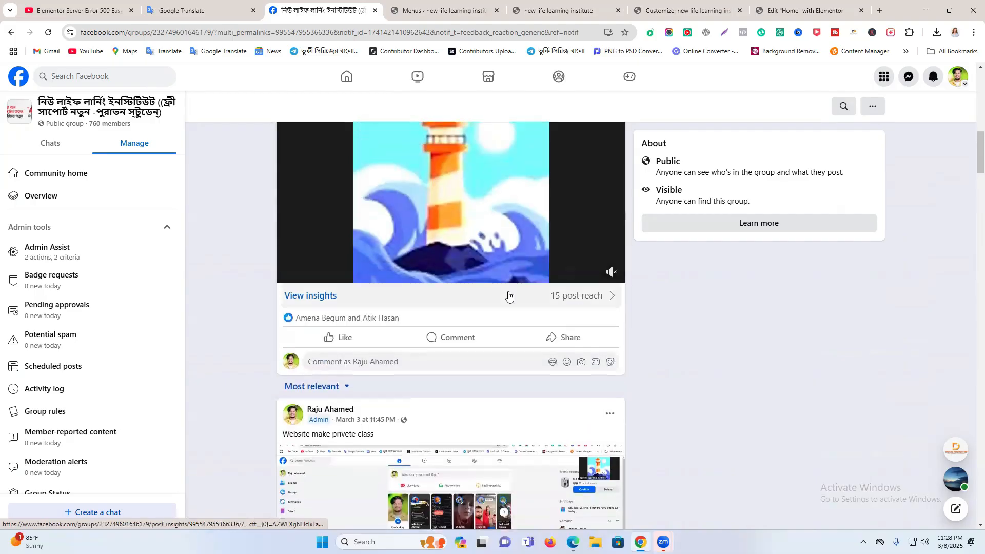
scroll(508, 287, "up", 4)
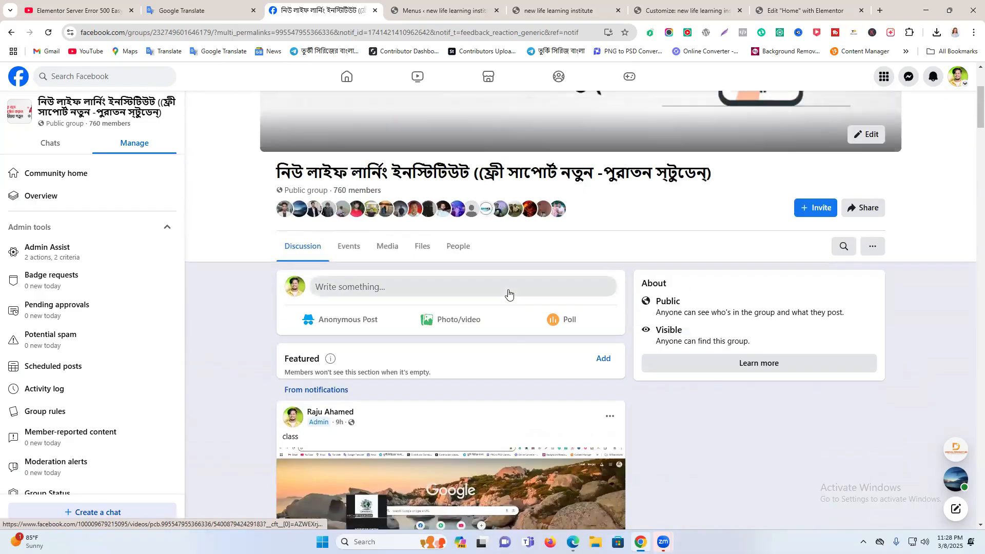